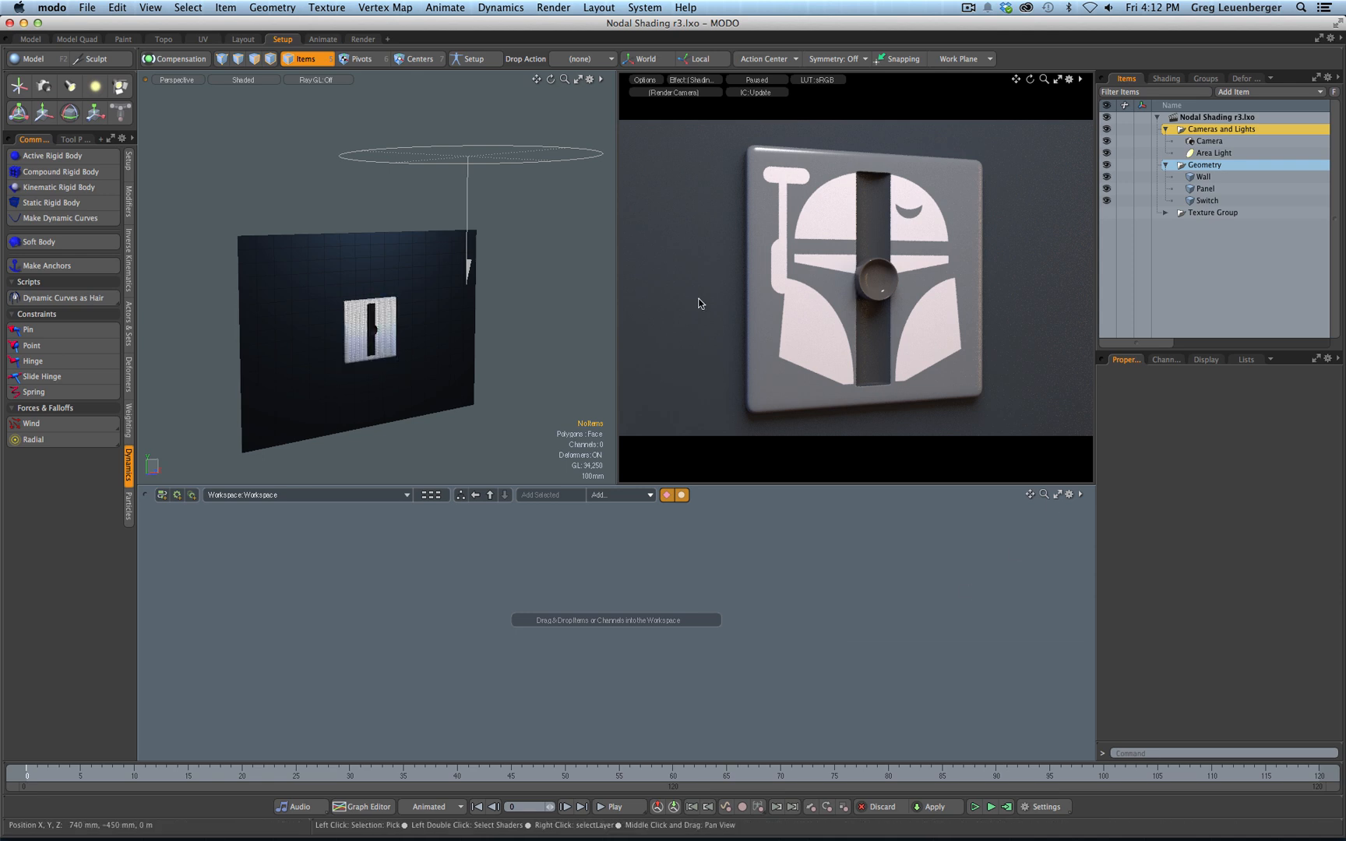
Examine the scene around the switch panel and the available particle, dynamics and deformer tools, including the falloff deformer options
{"action": "left_click", "coordinate": [374, 333]}
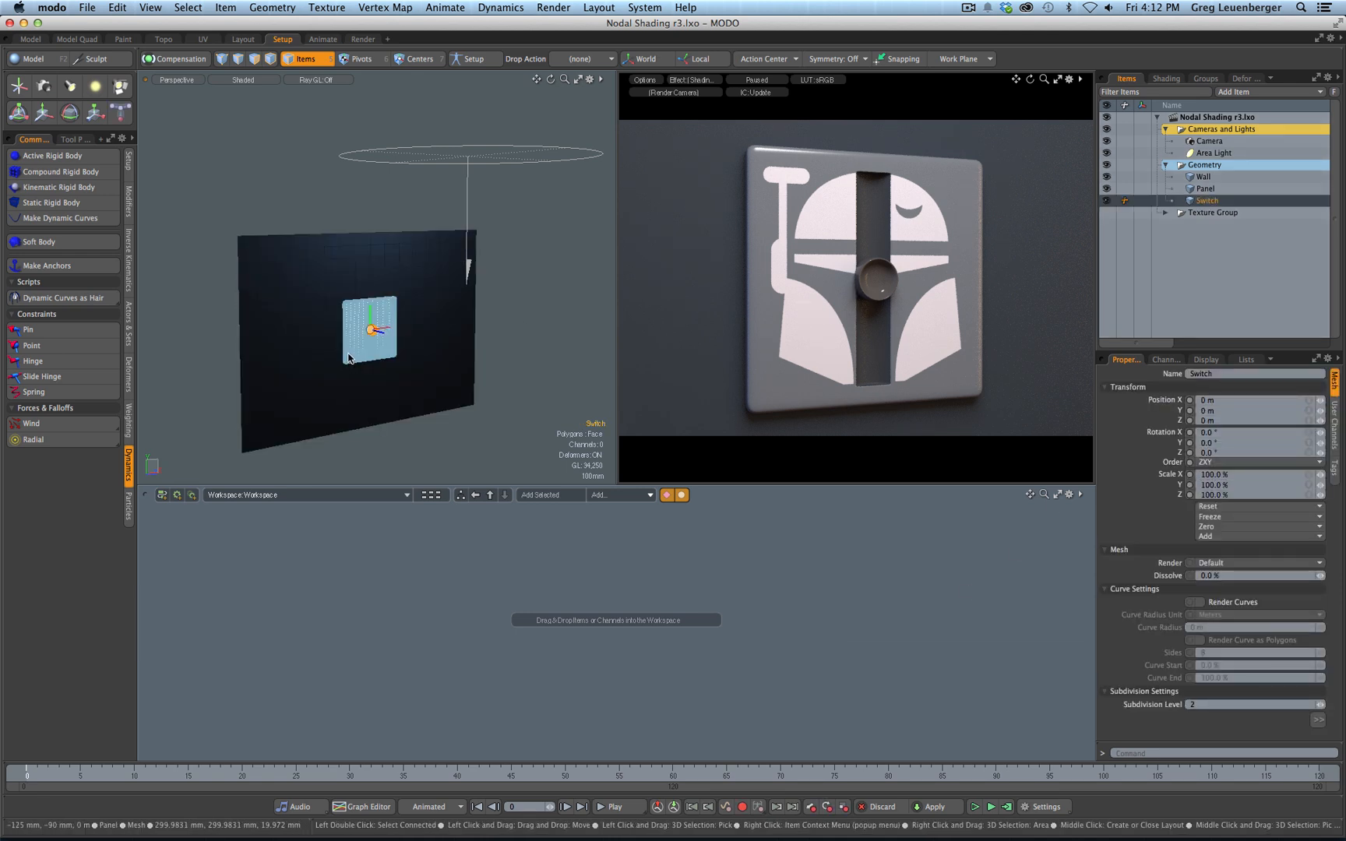
{"action": "left_click", "coordinate": [516, 208]}
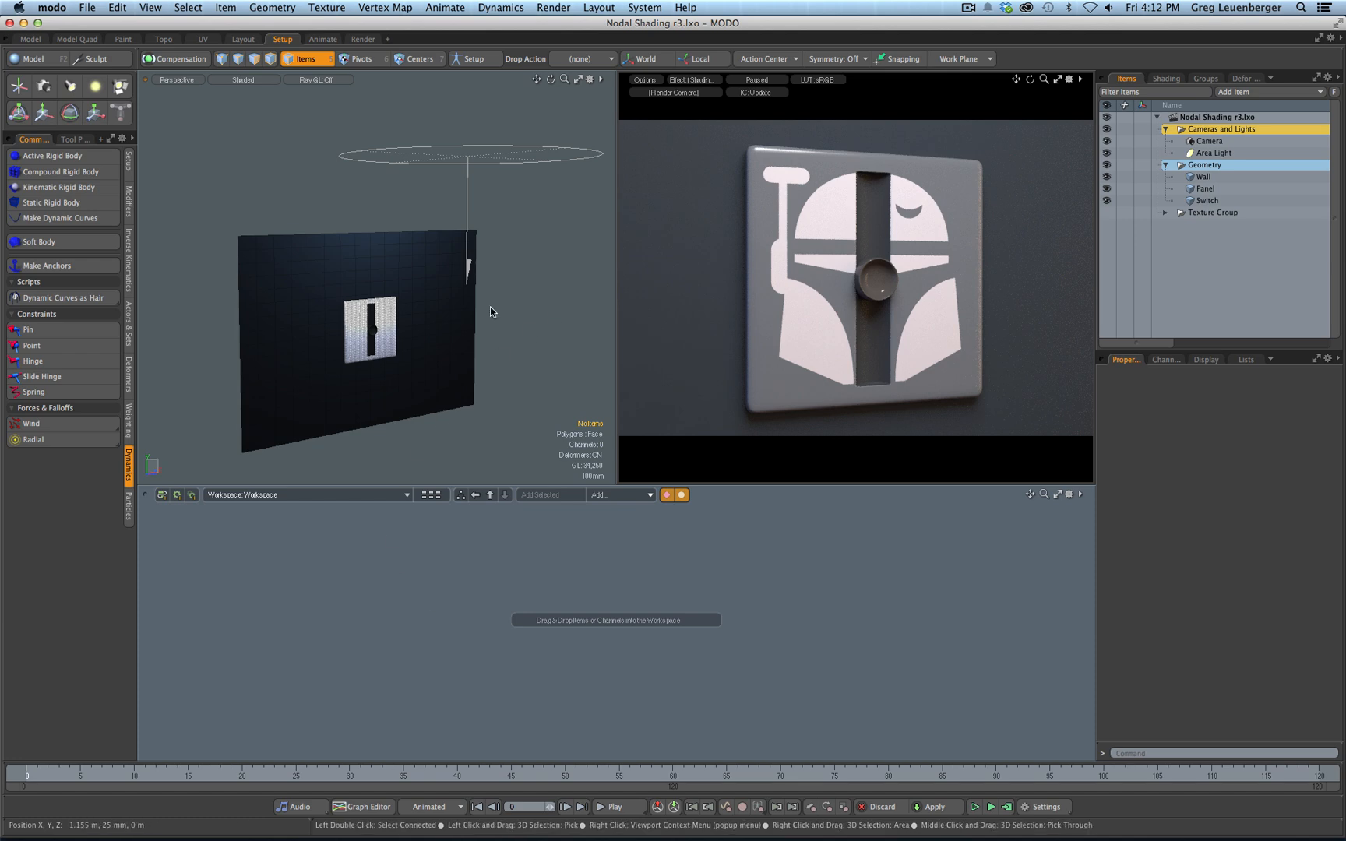
{"action": "left_click_drag", "start_coordinate": [363, 337], "coordinate": [428, 347], "text": "ctrl+alt"}
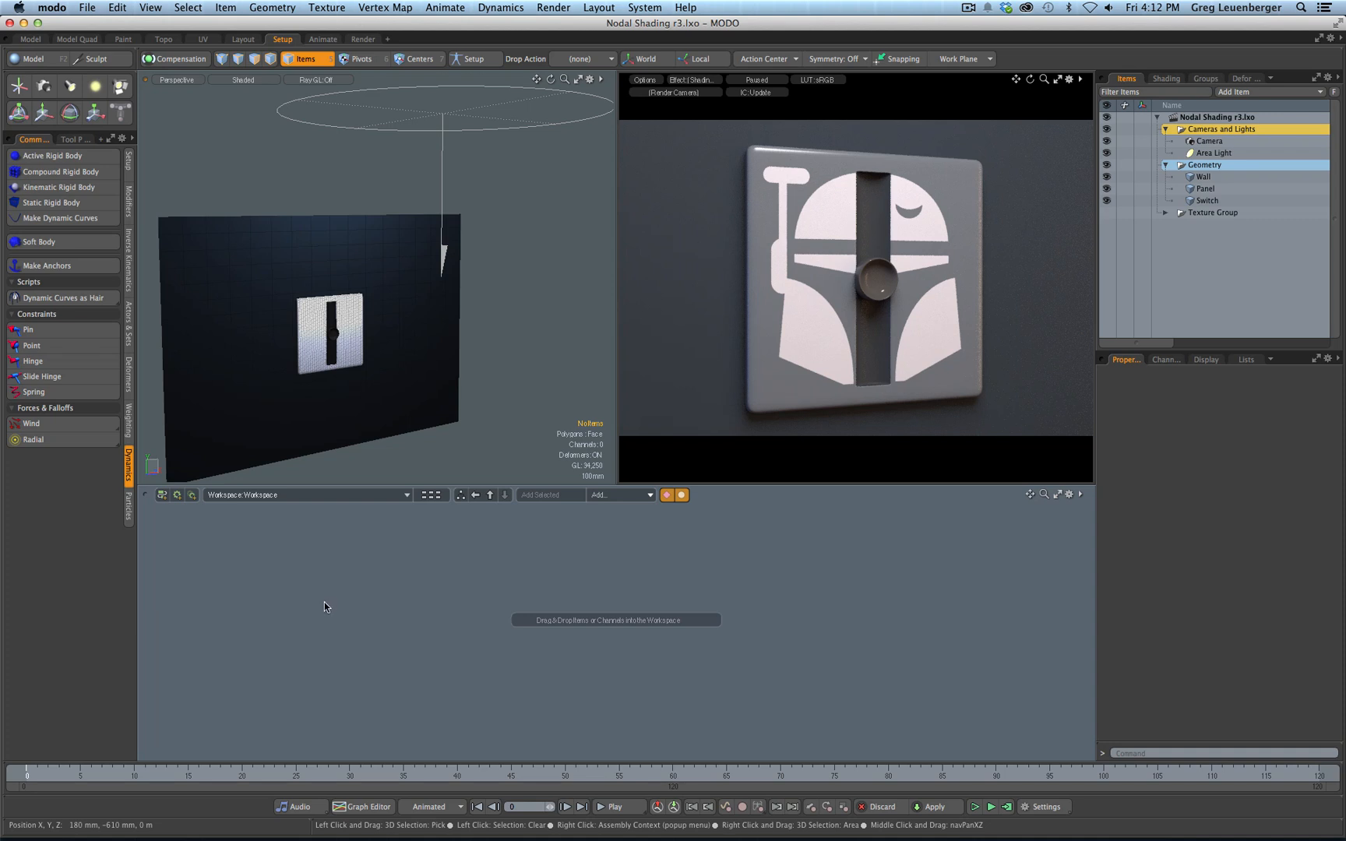
{"action": "left_click", "coordinate": [130, 426]}
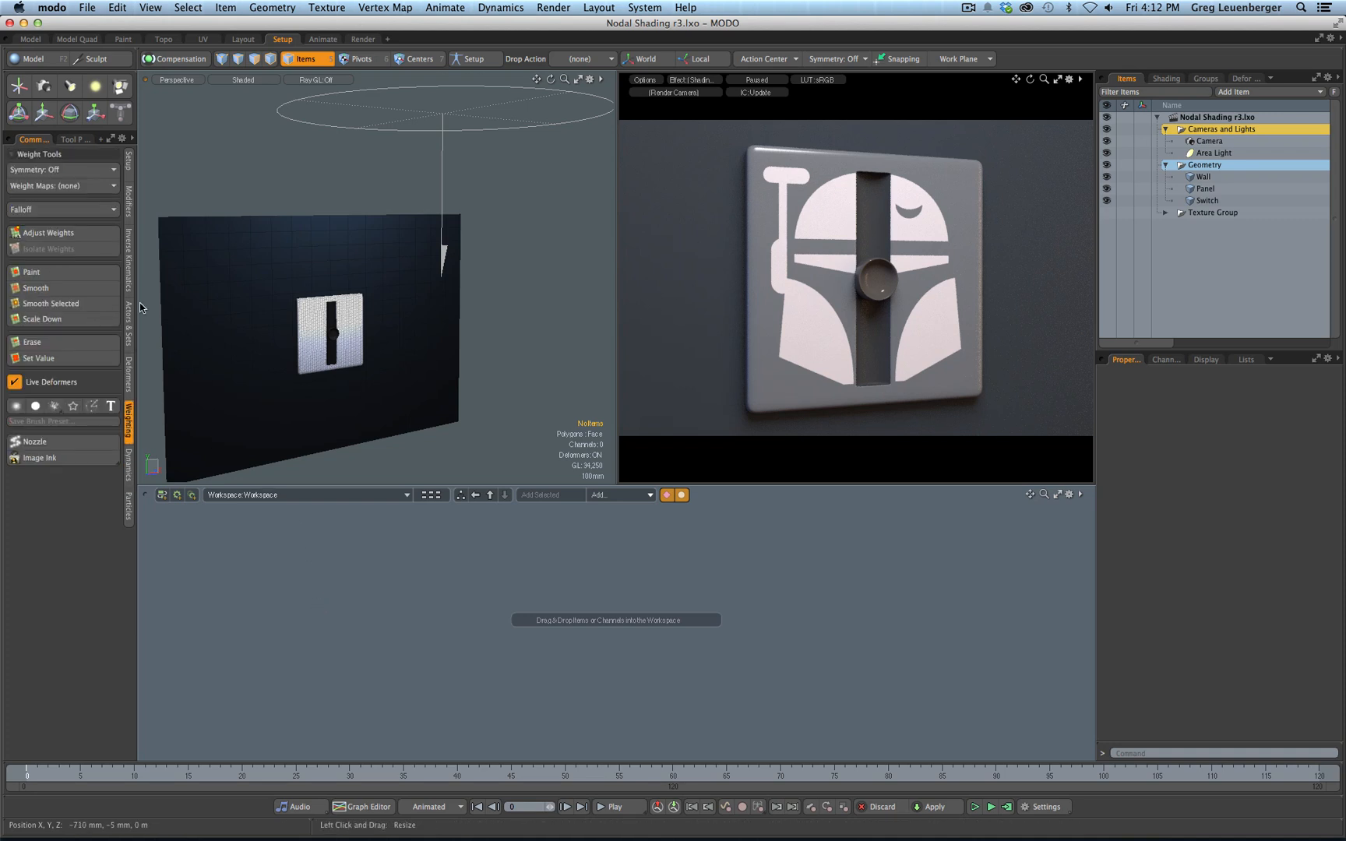
{"action": "left_click", "coordinate": [126, 514]}
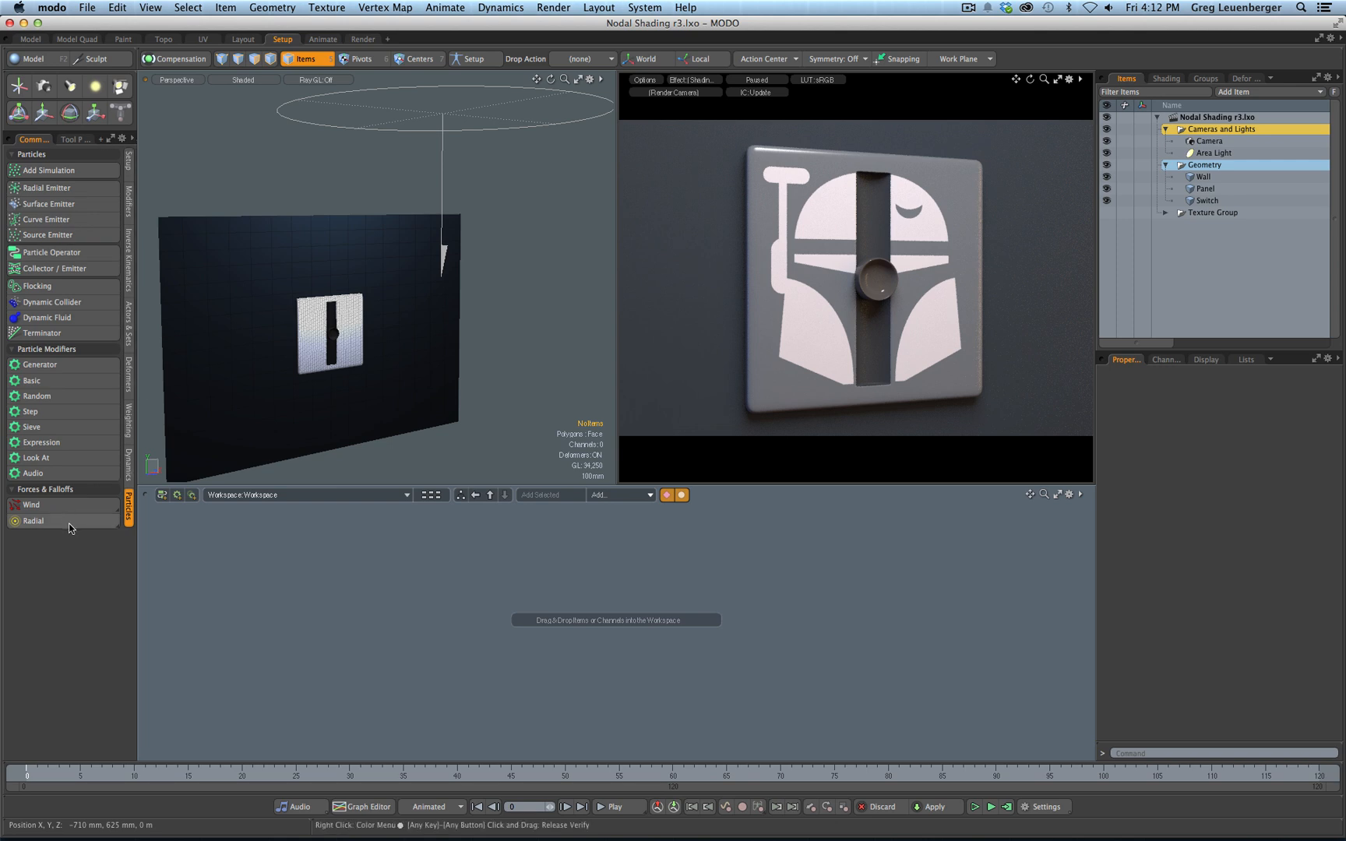
{"action": "left_click", "coordinate": [130, 465]}
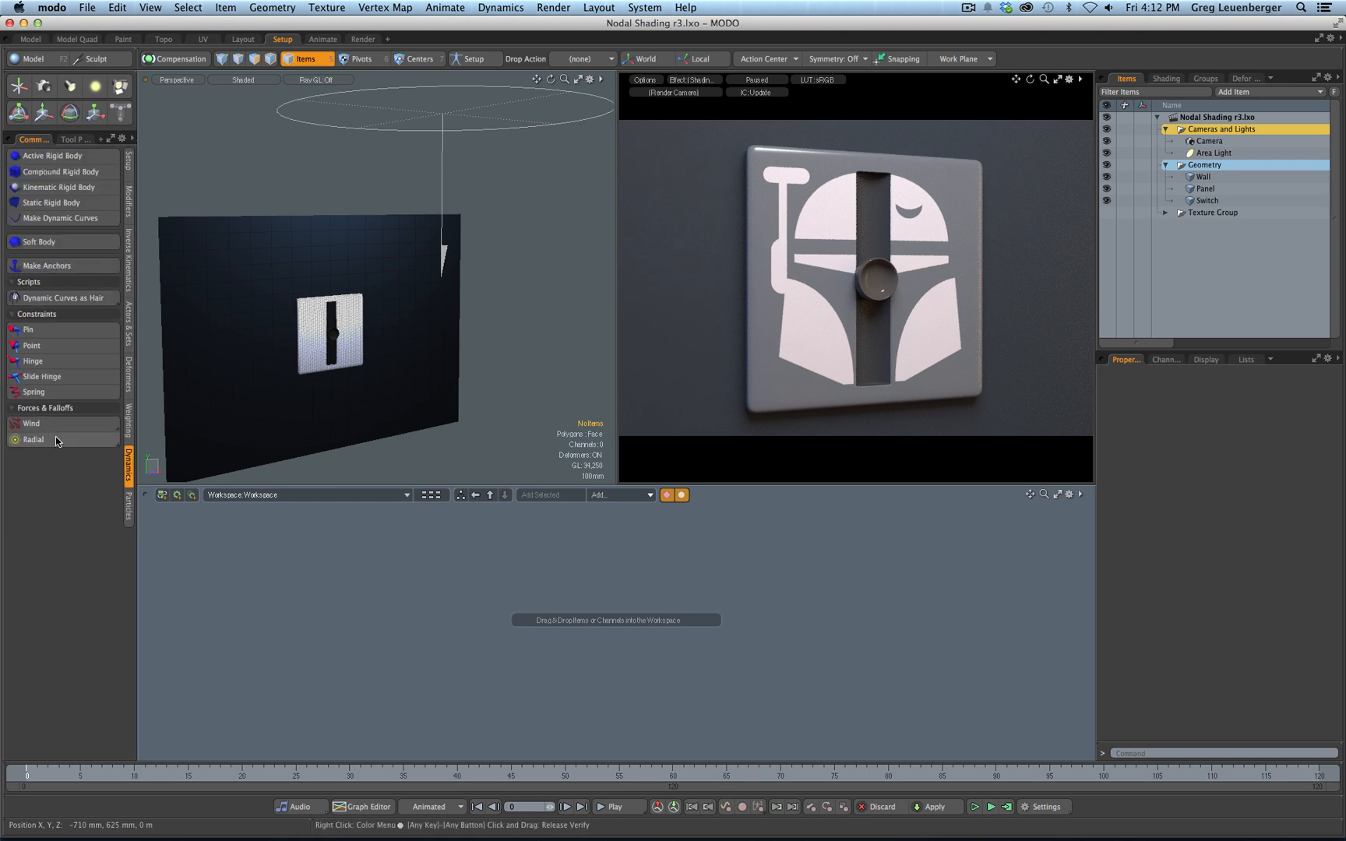
{"action": "left_click", "coordinate": [127, 382]}
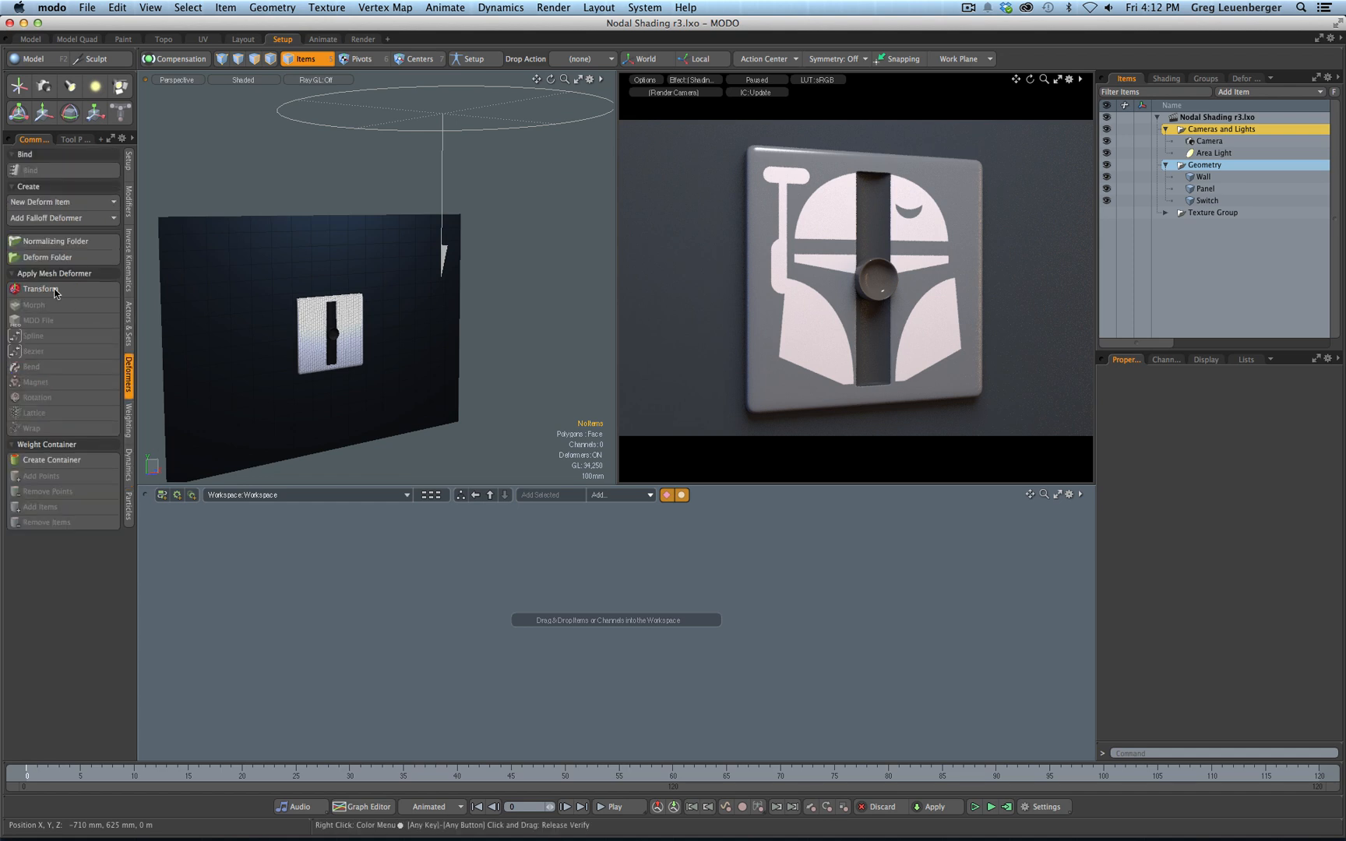
{"action": "left_click", "coordinate": [42, 224]}
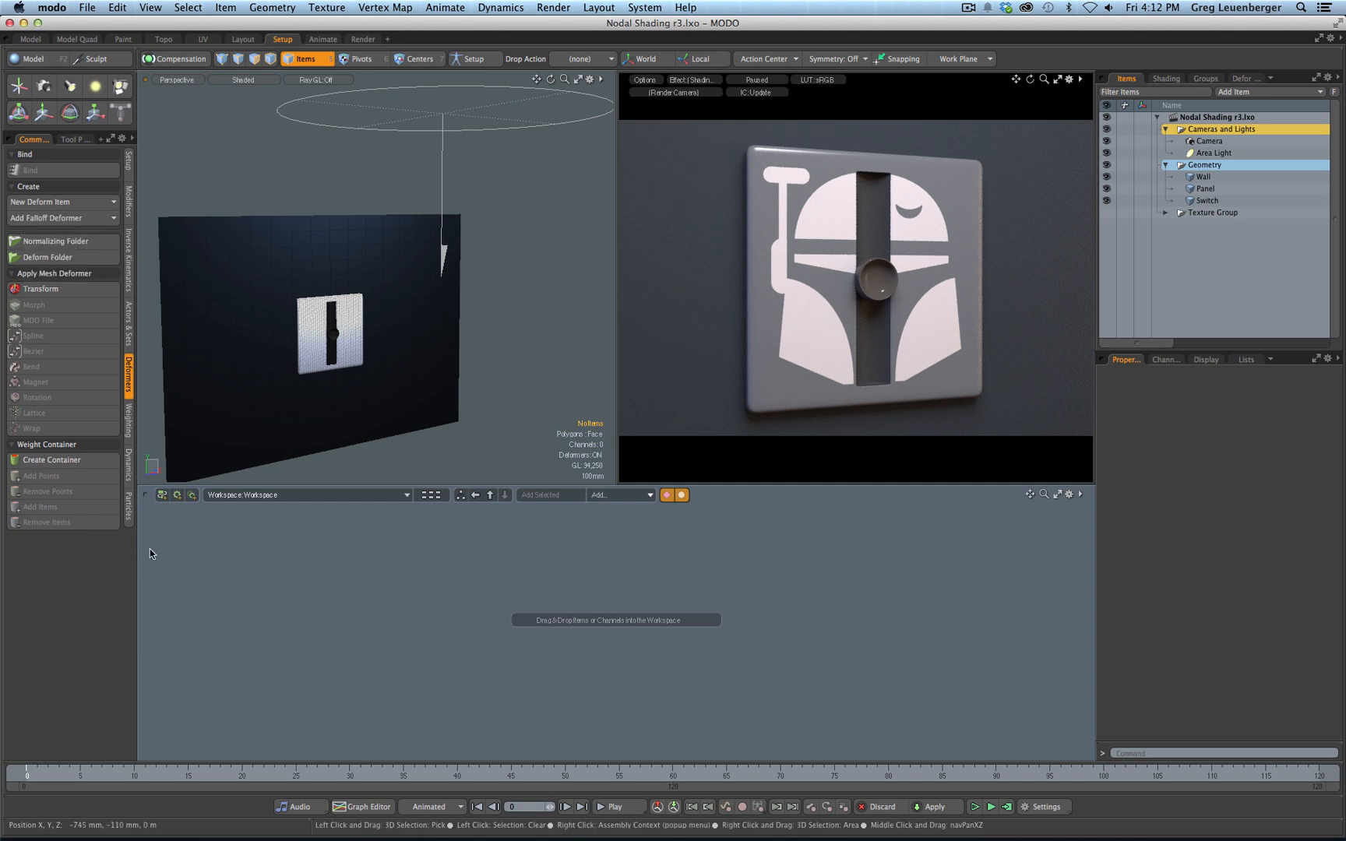
Create a Radial falloff from the particle forces and falloffs and add it to the schematic as a node
{"action": "left_click", "coordinate": [129, 468]}
{"action": "left_click", "coordinate": [129, 514]}
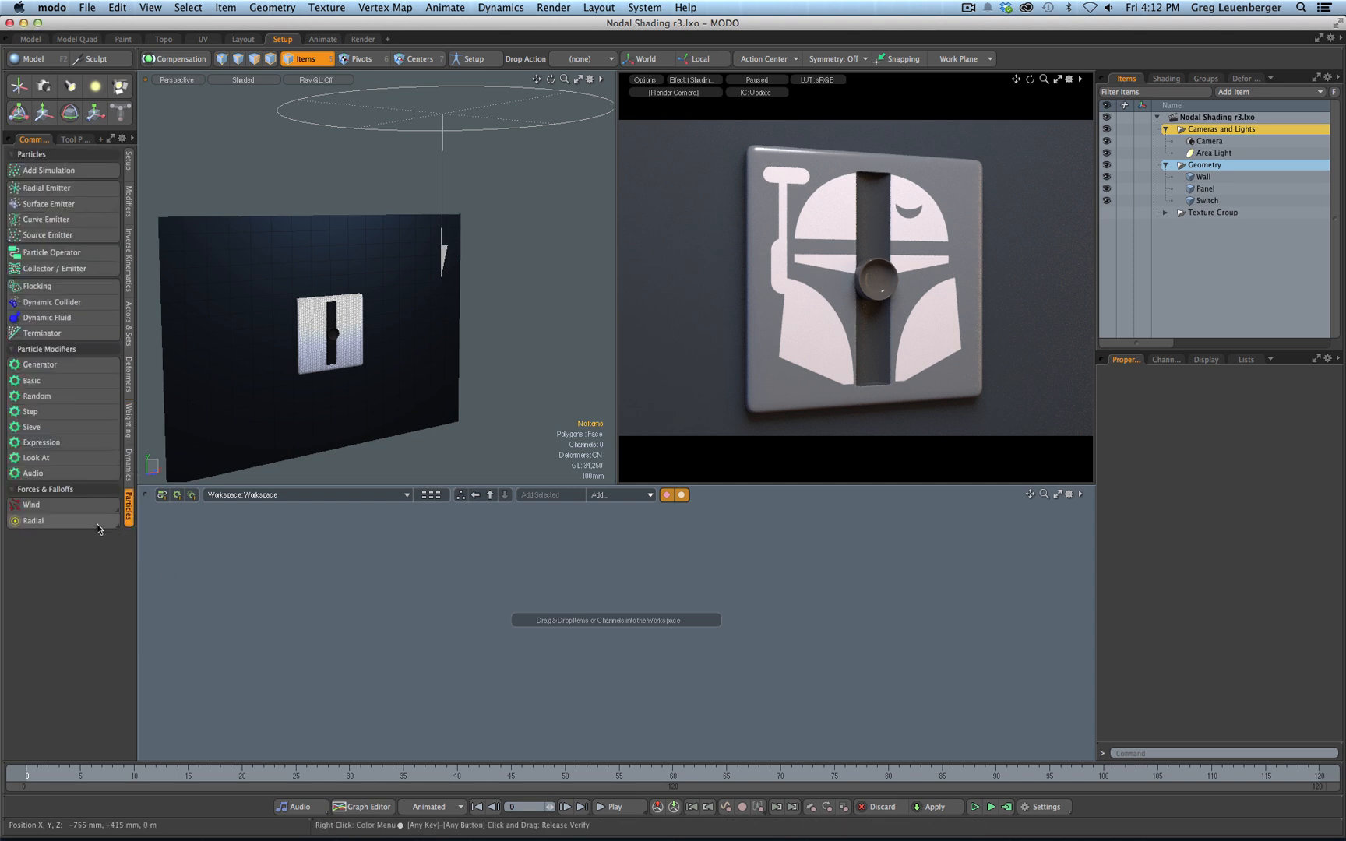
{"action": "left_click", "coordinate": [58, 522]}
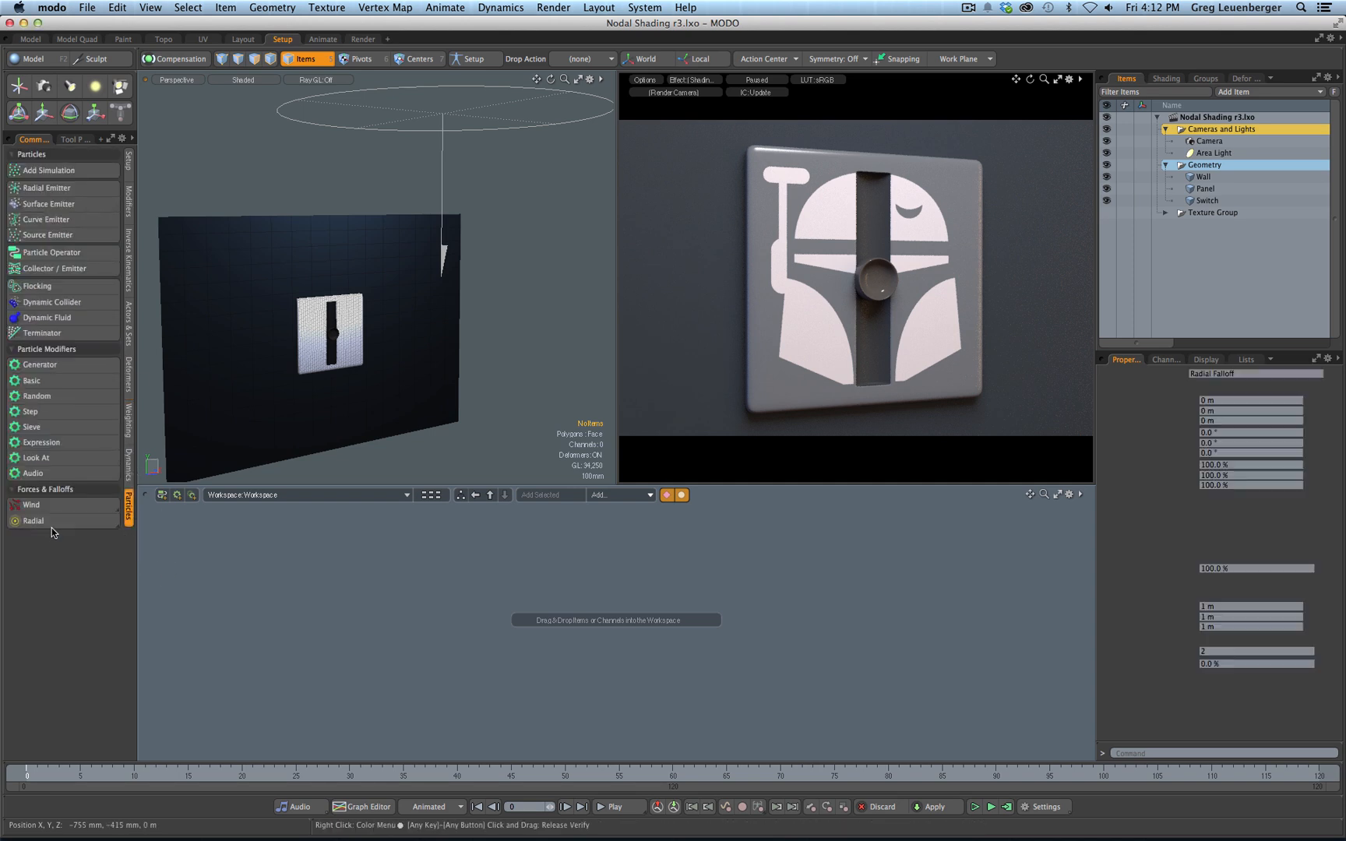
{"action": "scroll", "coordinate": [449, 319], "scroll_direction": "down", "scroll_amount": 5}
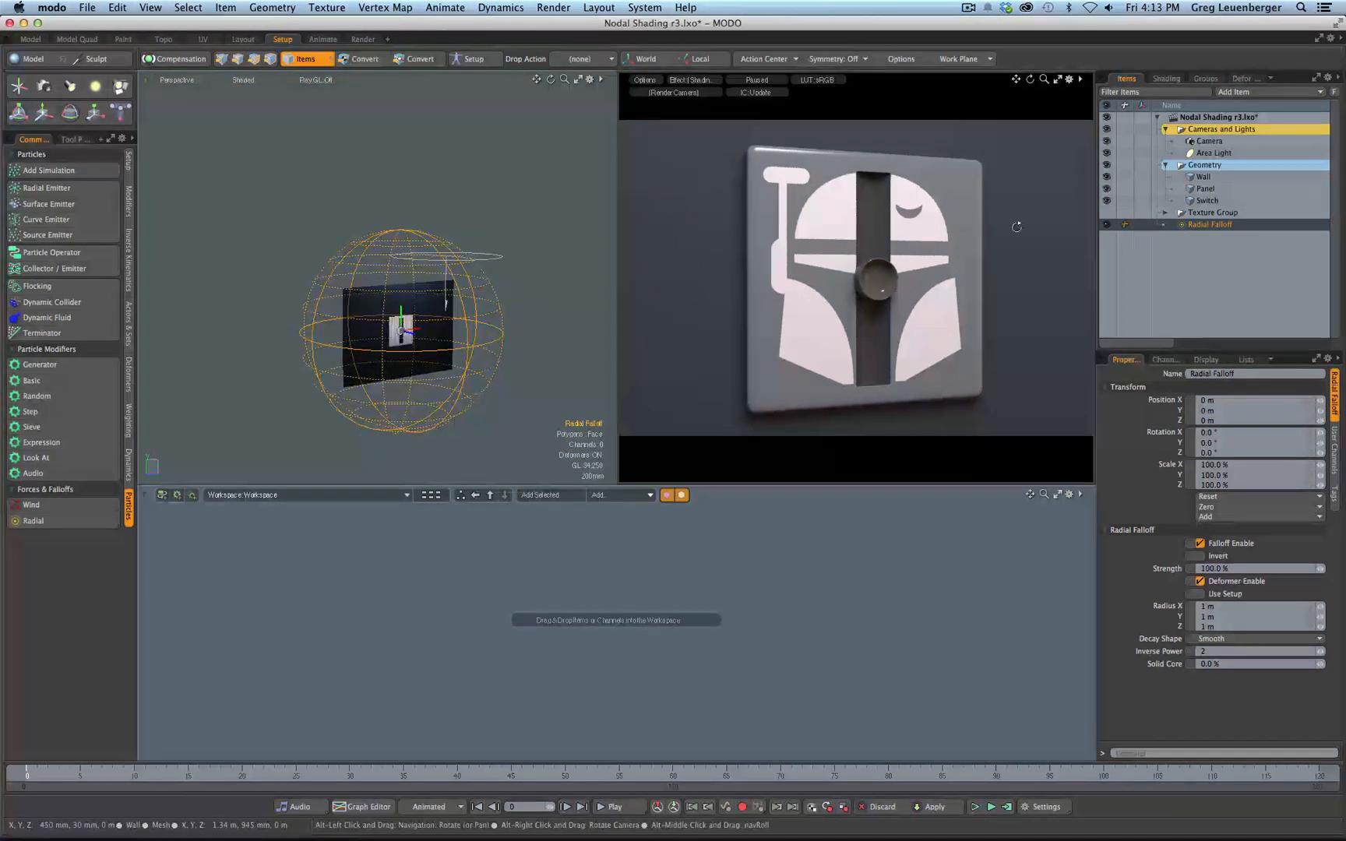
{"action": "left_click_drag", "start_coordinate": [1192, 228], "coordinate": [327, 572]}
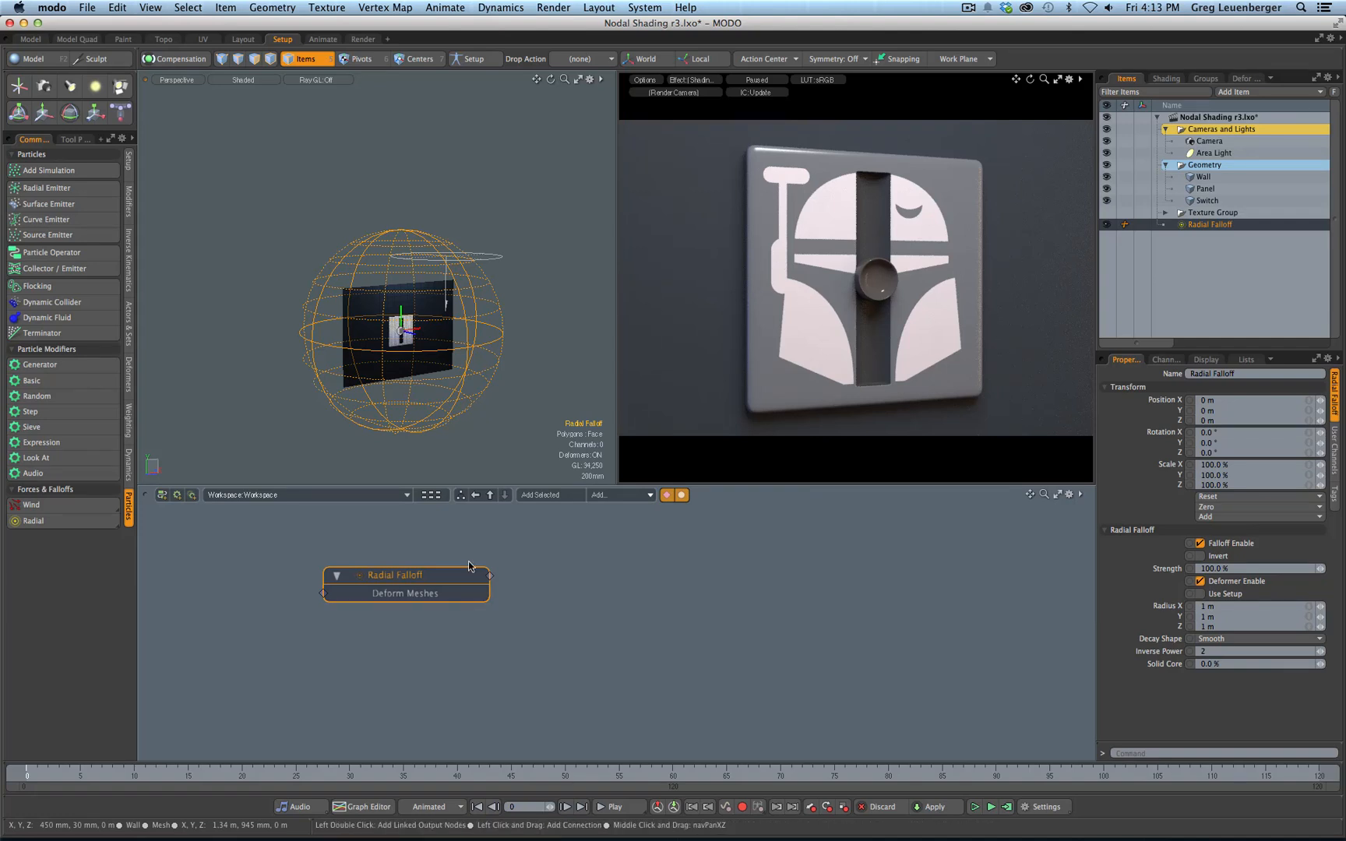
Add the Panel mesh to the schematic and place its node below the Radial Falloff node
{"action": "left_click", "coordinate": [390, 346]}
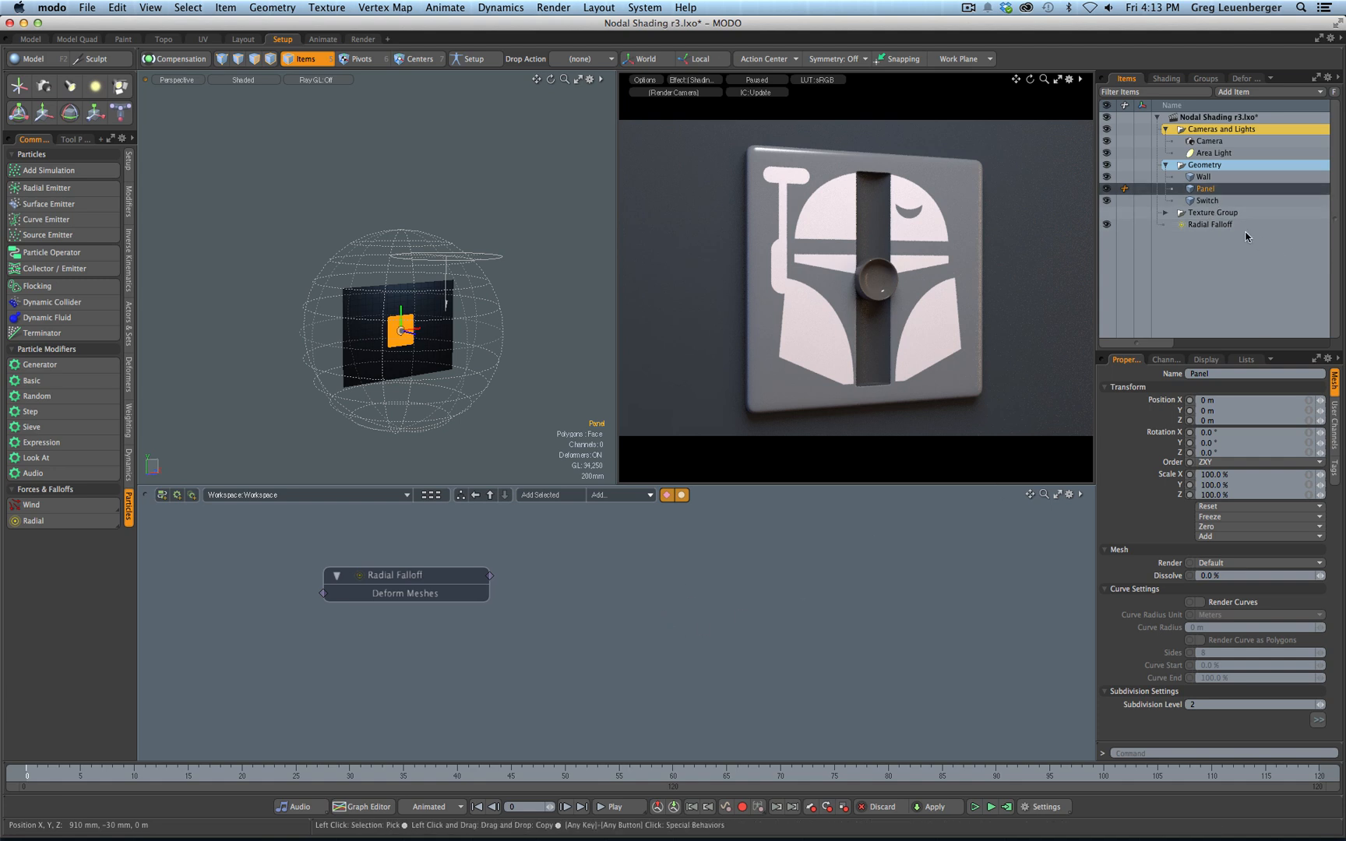
{"action": "scroll", "coordinate": [480, 587], "scroll_direction": "up", "scroll_amount": 4}
{"action": "left_click_drag", "start_coordinate": [483, 573], "coordinate": [501, 567], "text": "alt"}
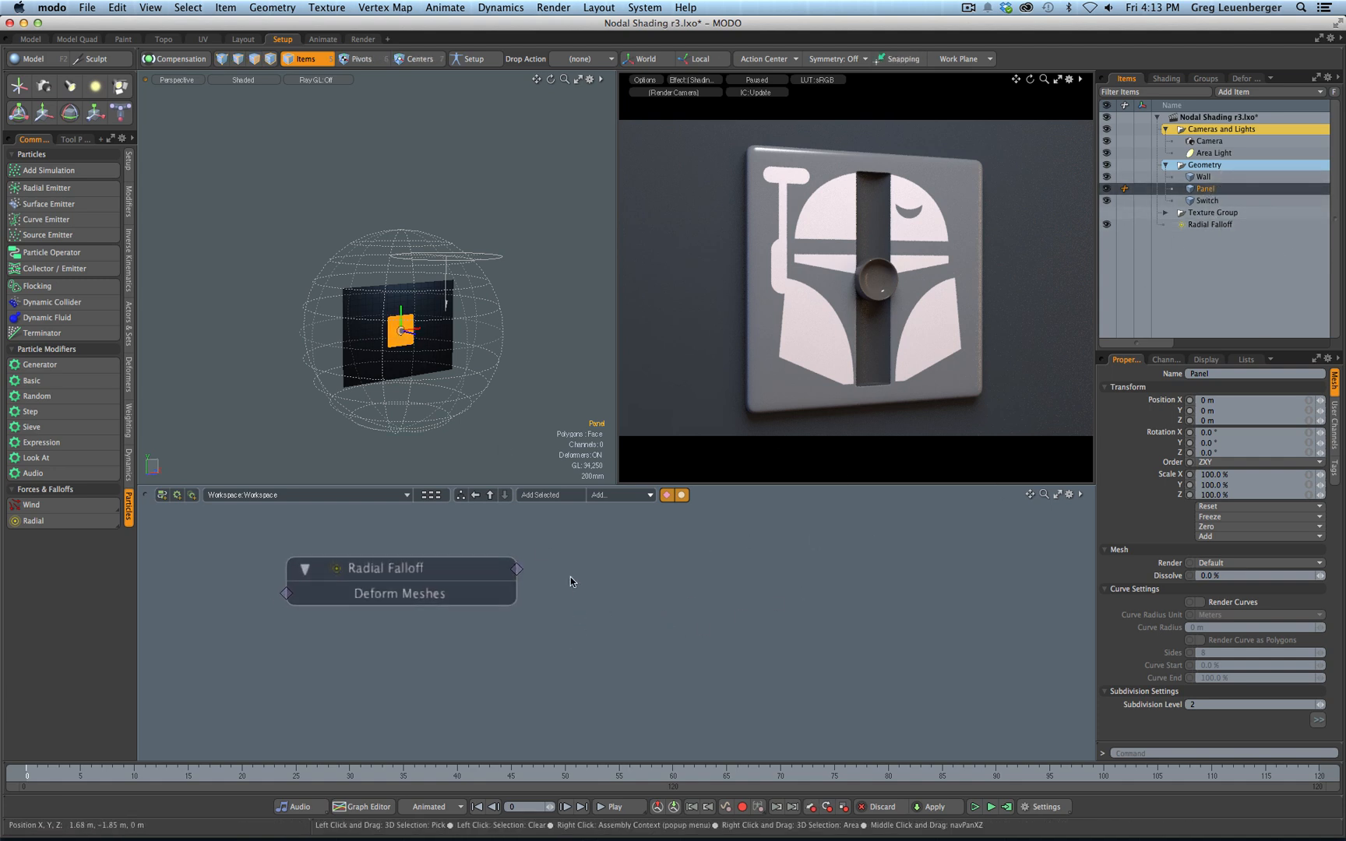
{"action": "left_click", "coordinate": [619, 495]}
{"action": "mouse_move", "coordinate": [615, 500]}
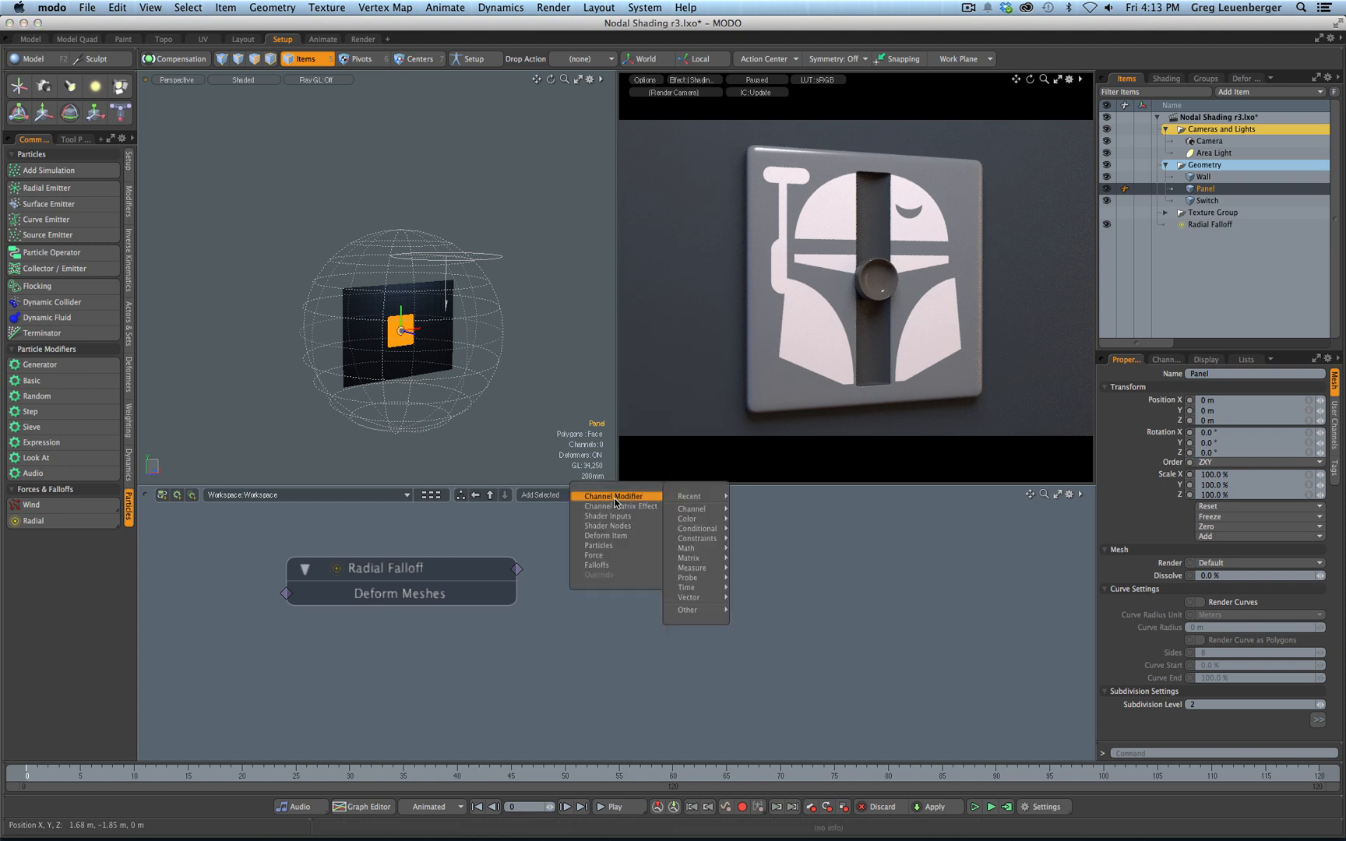
{"action": "left_click", "coordinate": [543, 495]}
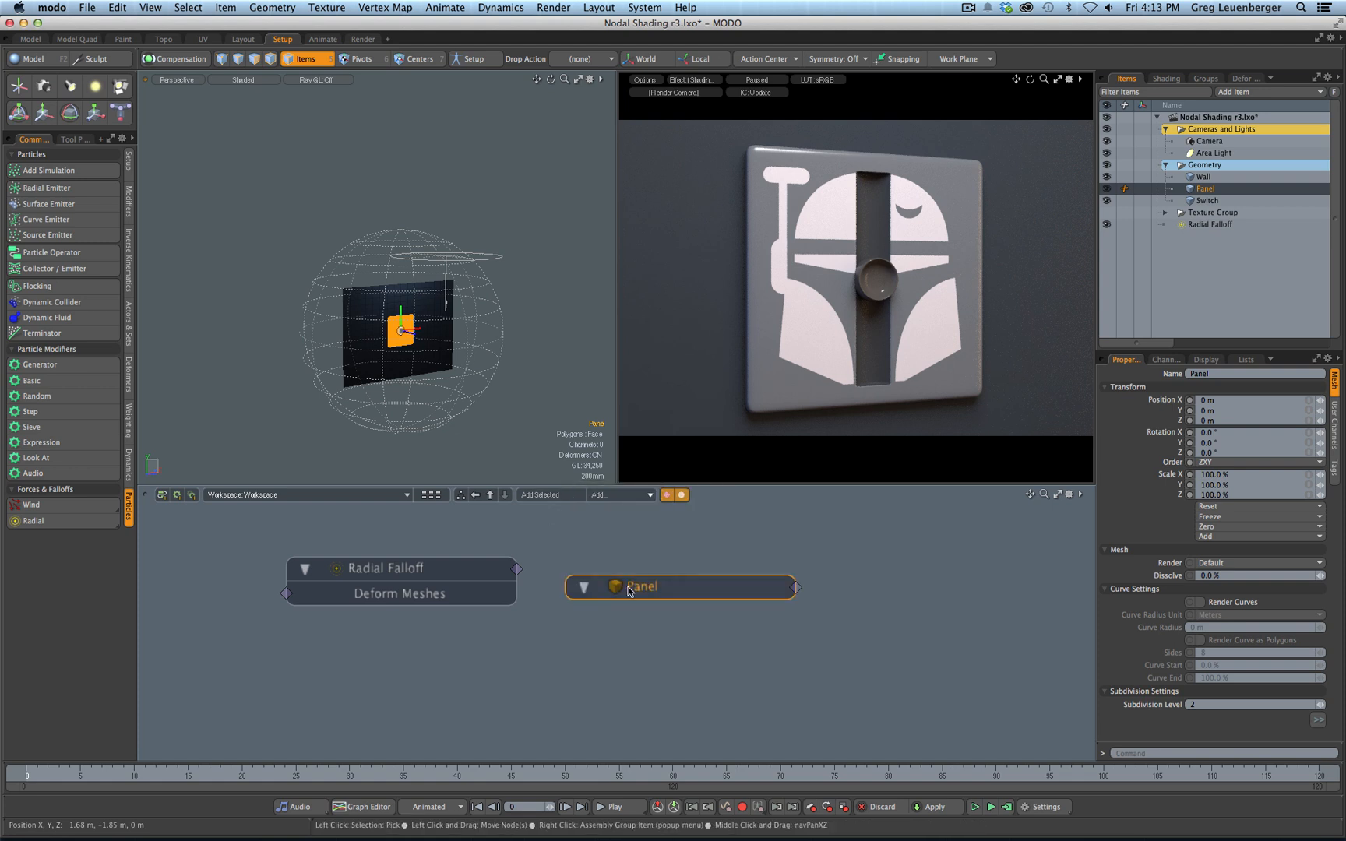
{"action": "left_click", "coordinate": [370, 699]}
{"action": "left_click", "coordinate": [483, 630]}
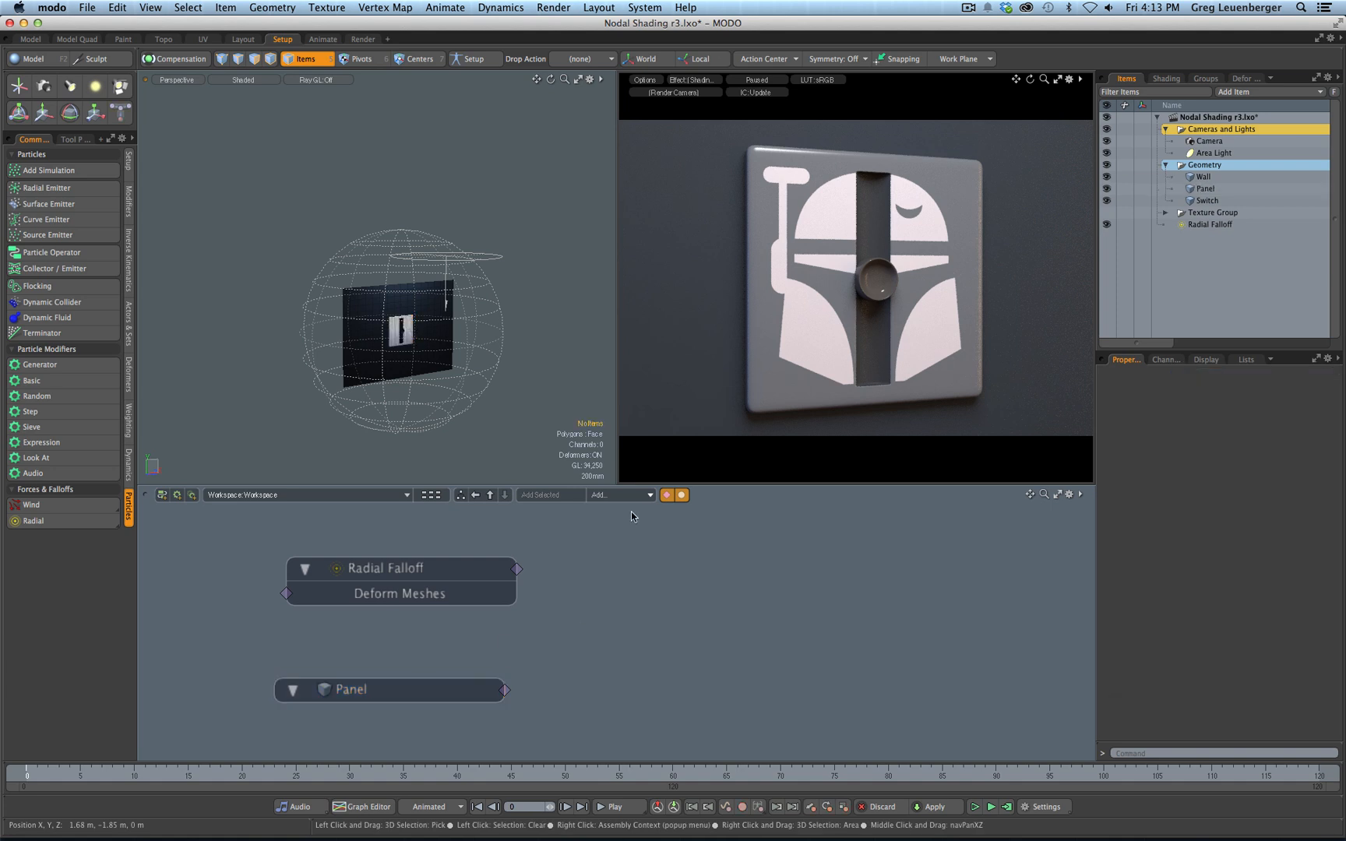
Add a Falloff probe channel modifier to the schematic and place it beside the Radial Falloff and Panel nodes
{"action": "left_click", "coordinate": [619, 495]}
{"action": "mouse_move", "coordinate": [634, 502]}
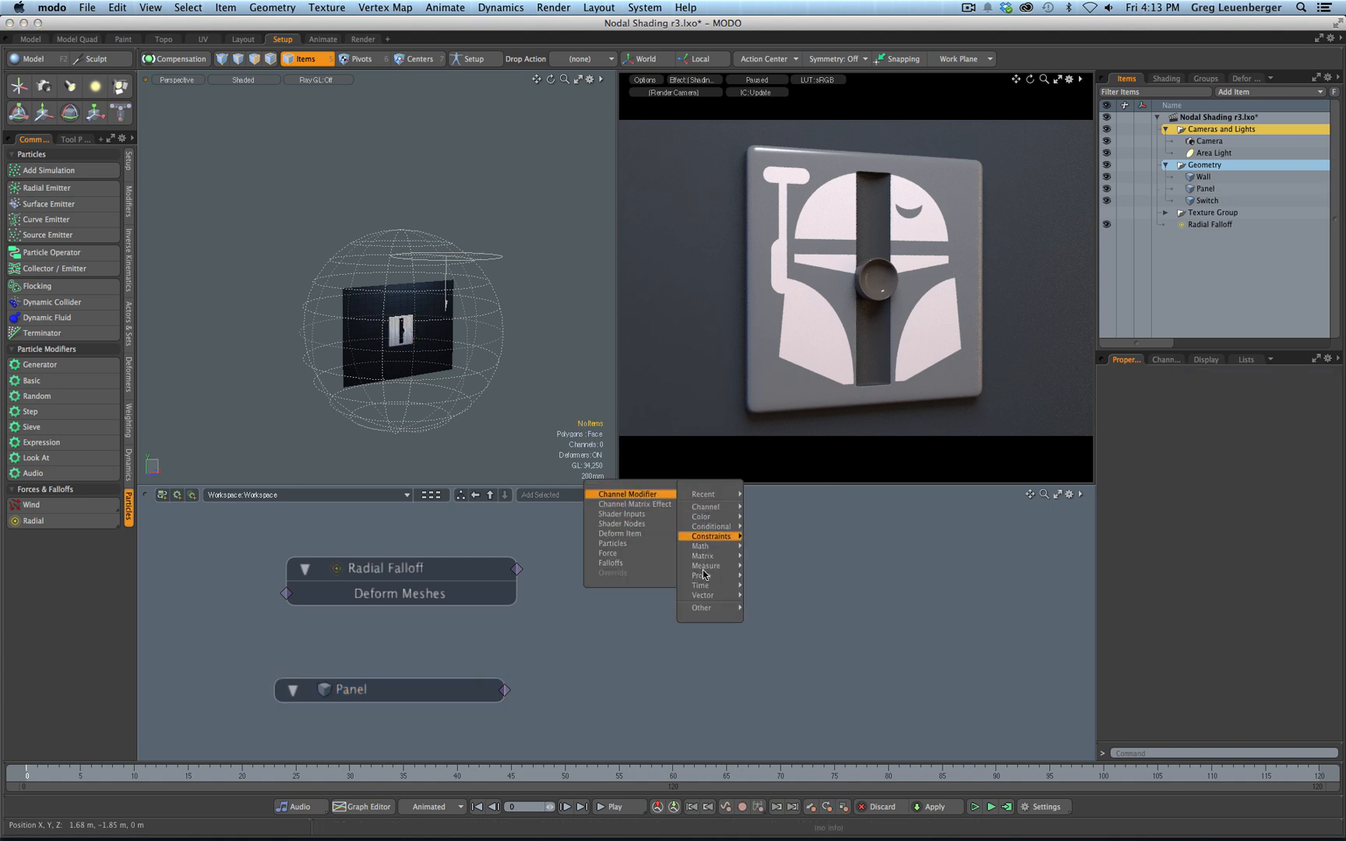
{"action": "mouse_move", "coordinate": [705, 578]}
{"action": "left_click", "coordinate": [776, 592]}
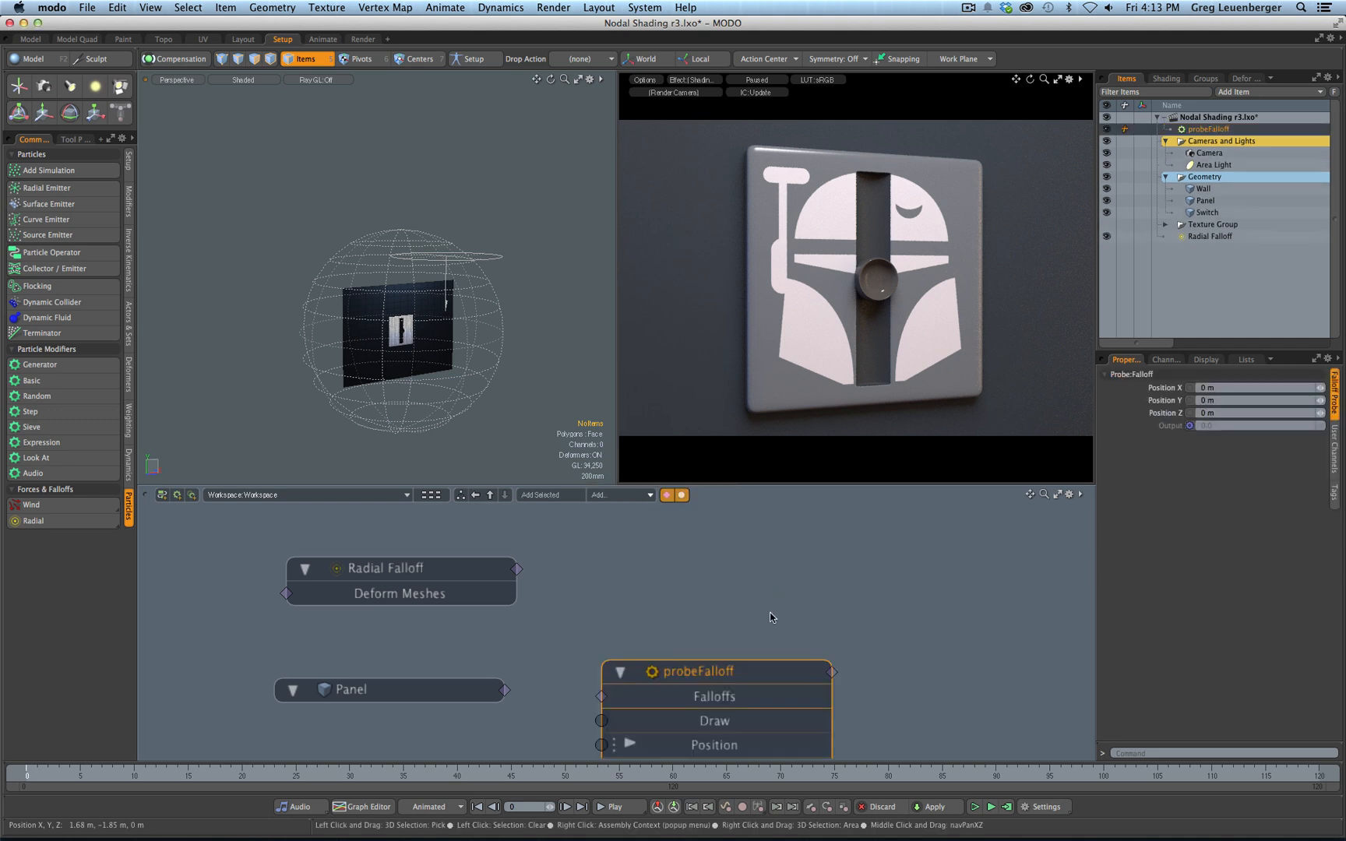
{"action": "left_click_drag", "start_coordinate": [734, 662], "coordinate": [726, 589]}
{"action": "scroll", "coordinate": [757, 595], "scroll_direction": "down", "scroll_amount": 1}
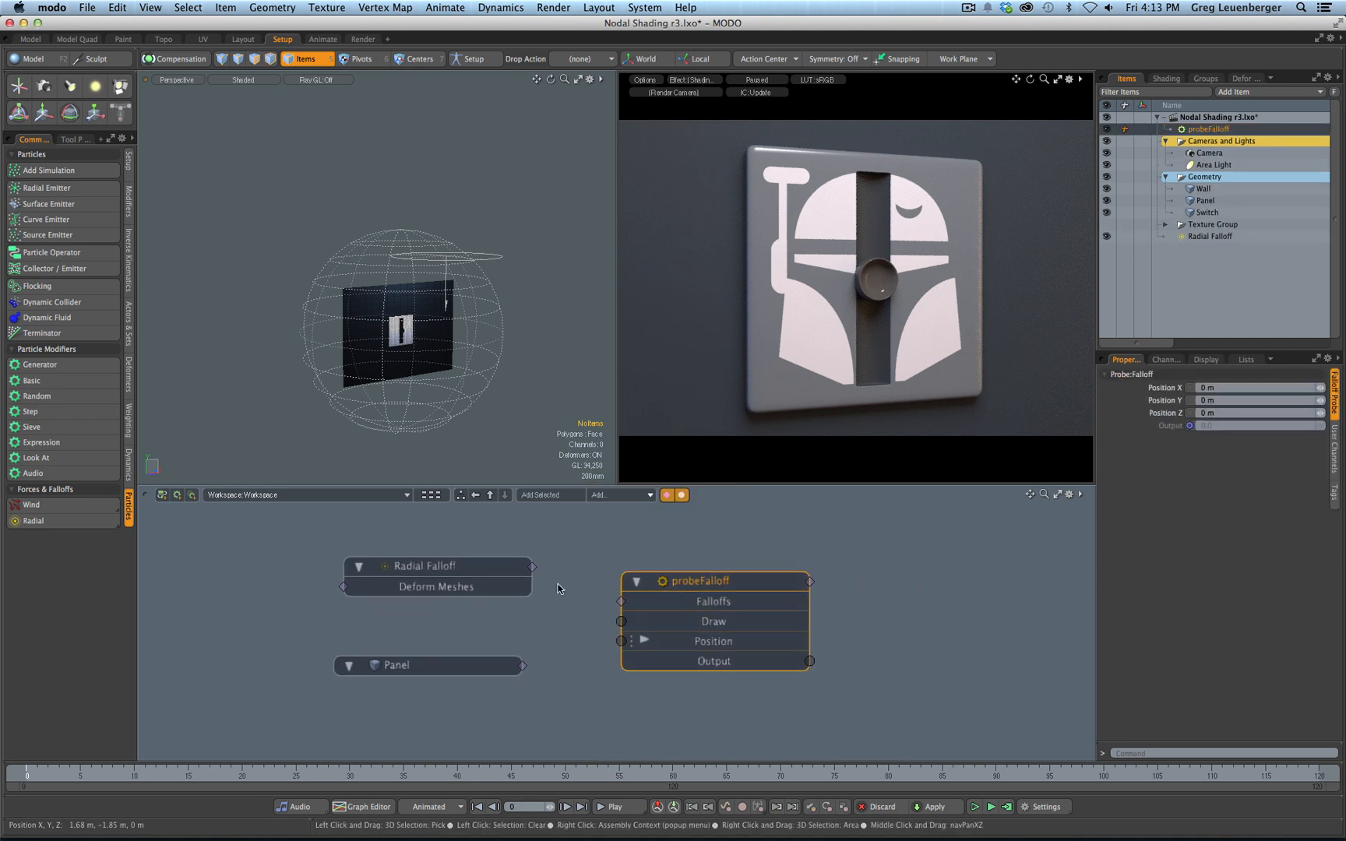
Align the Radial Falloff node above the Panel node and link its output to the probe's Falloffs input
{"action": "left_click", "coordinate": [508, 640]}
{"action": "left_click_drag", "start_coordinate": [496, 573], "coordinate": [485, 572]}
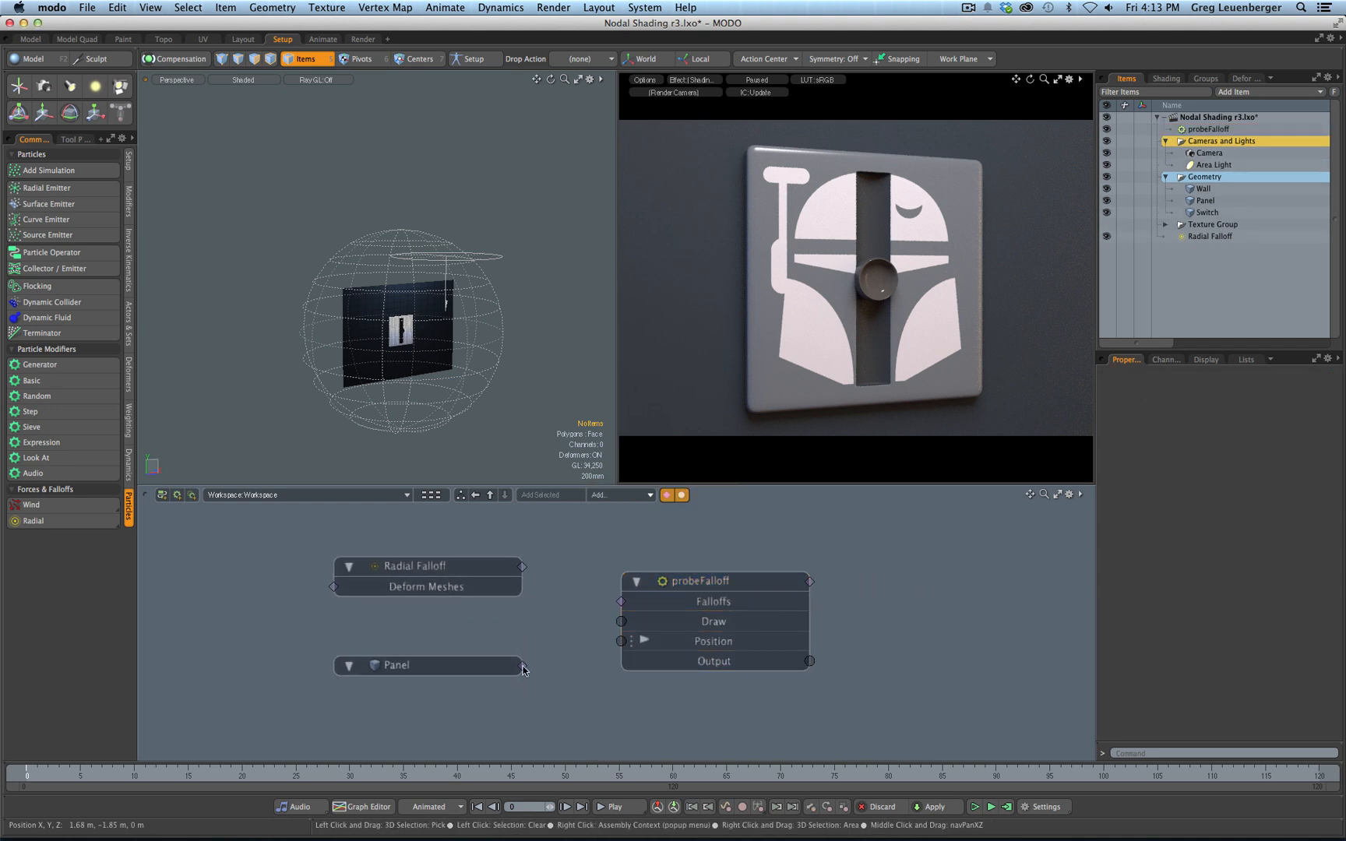
{"action": "left_click_drag", "start_coordinate": [697, 583], "coordinate": [701, 578]}
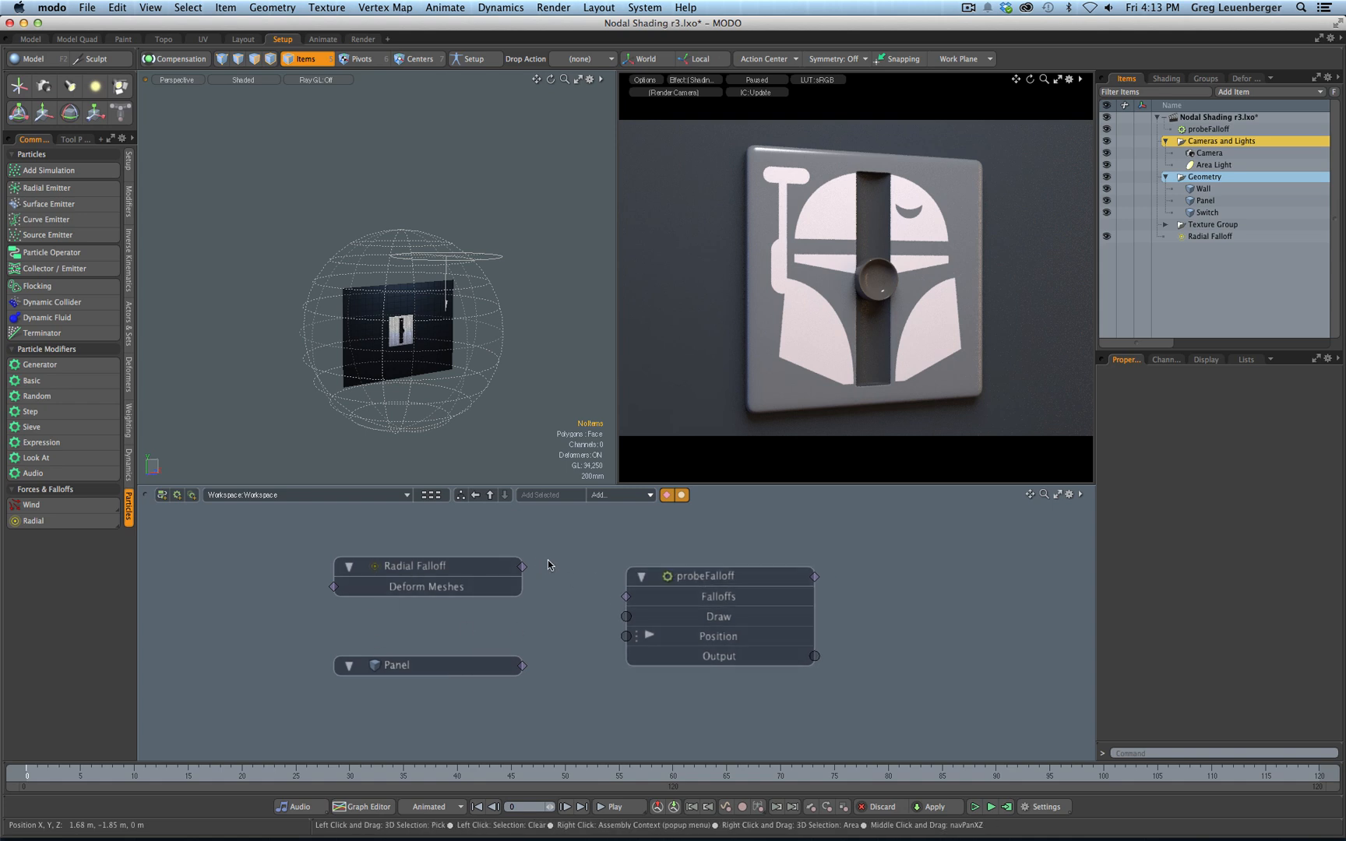
{"action": "left_click_drag", "start_coordinate": [521, 566], "coordinate": [549, 583]}
Nudge the Panel node and inspect the X, Y and Z components of the falloff probe's Position input
{"action": "left_click_drag", "start_coordinate": [462, 677], "coordinate": [451, 667]}
{"action": "left_click", "coordinate": [477, 662]}
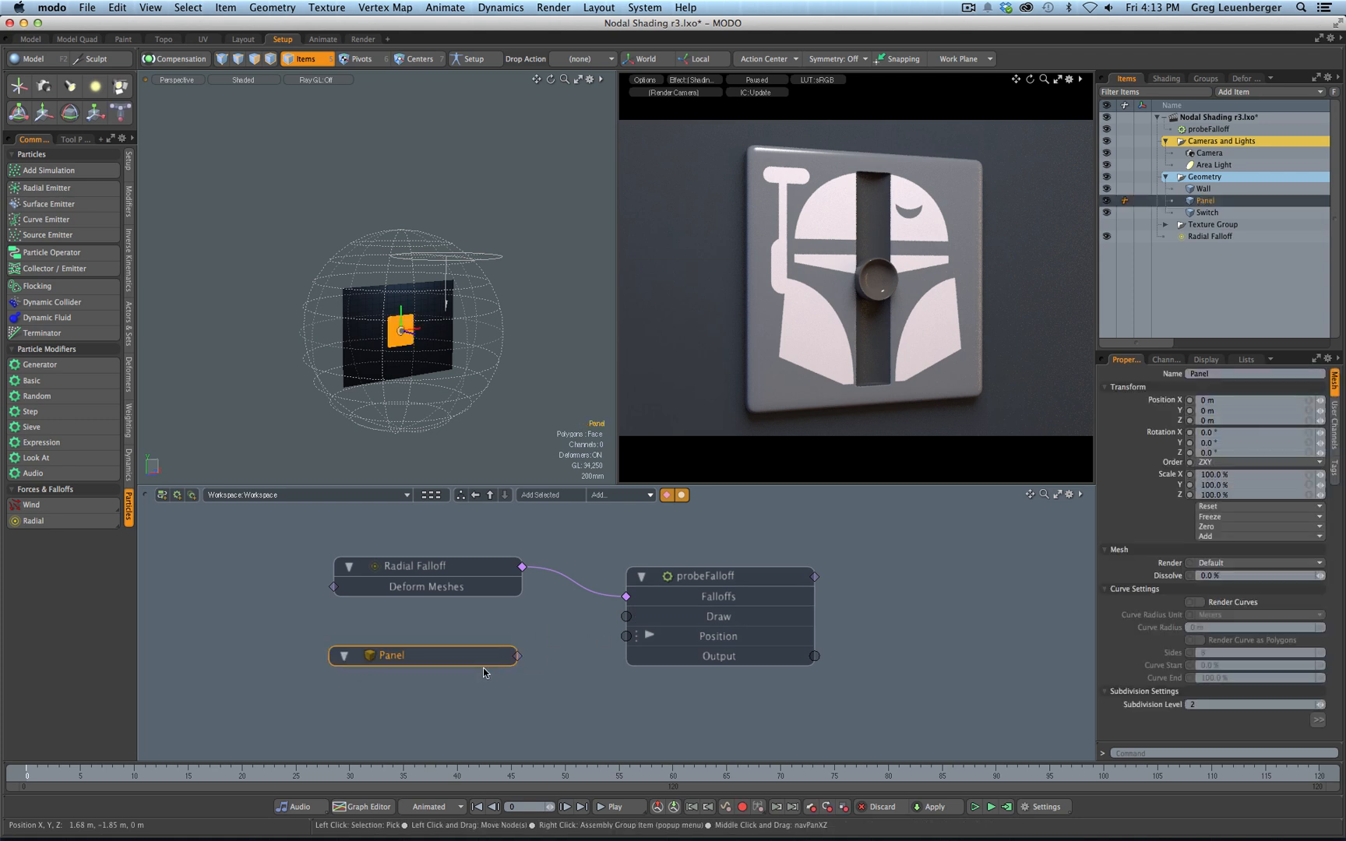
{"action": "left_click", "coordinate": [649, 636]}
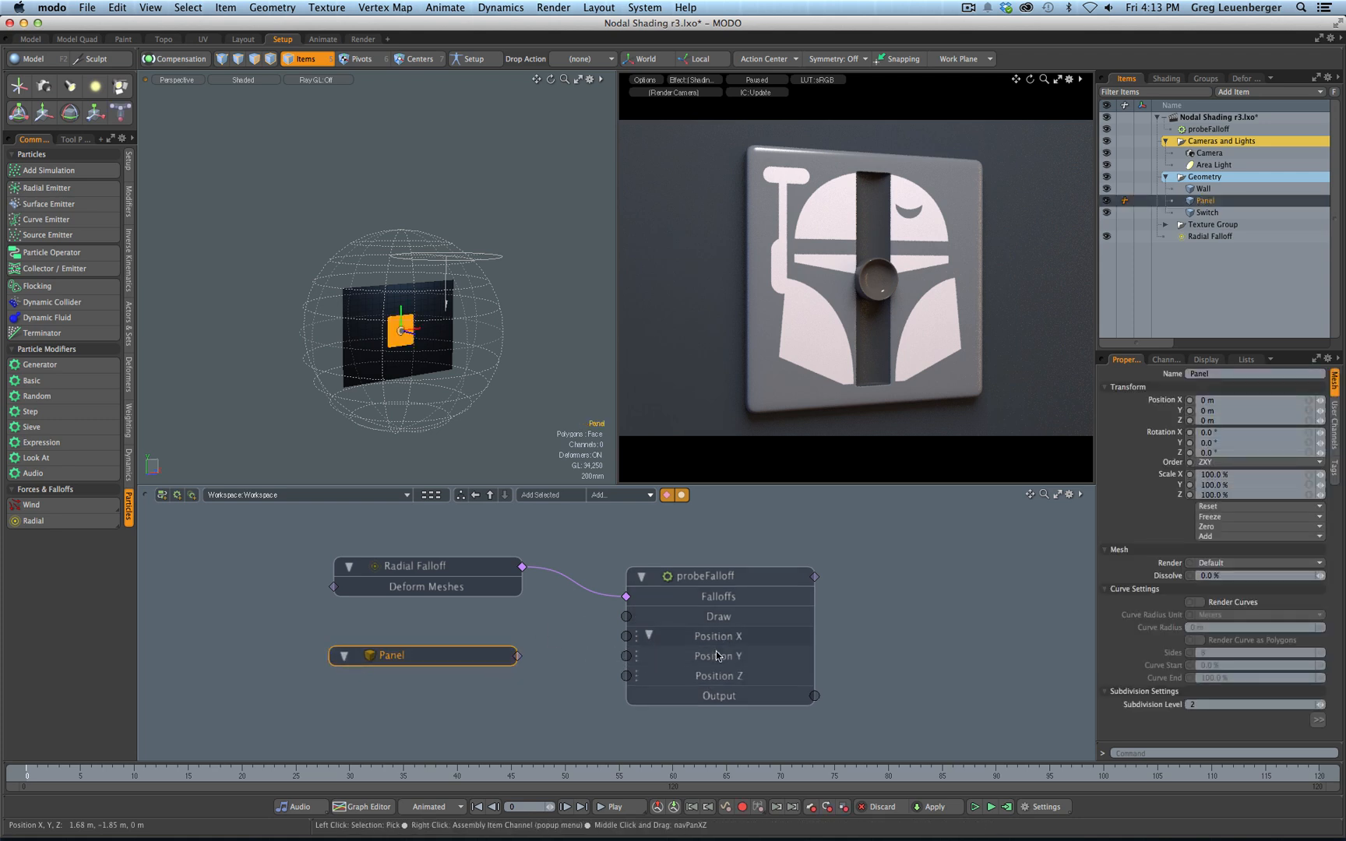
{"action": "left_click", "coordinate": [674, 640]}
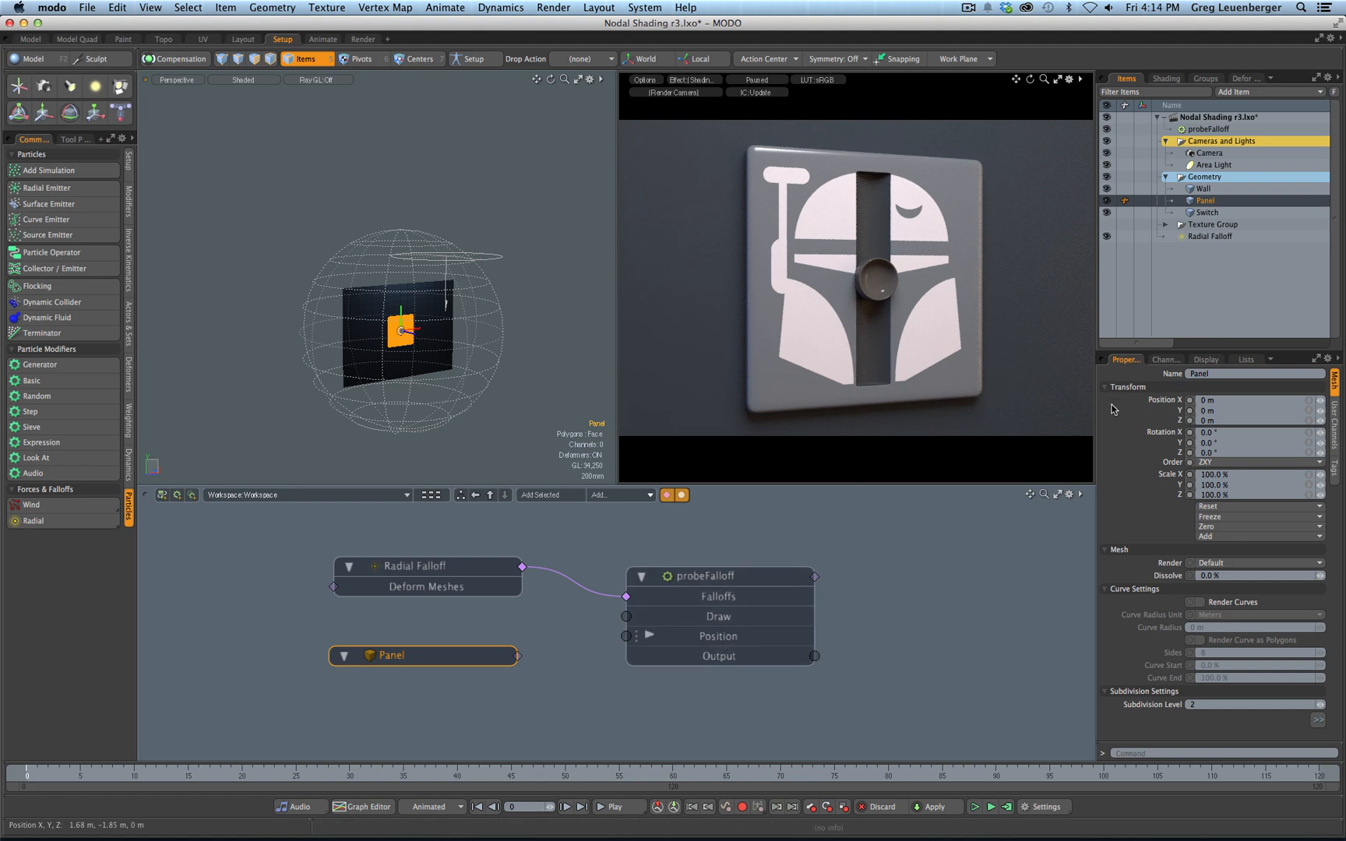
{"action": "left_click_drag", "start_coordinate": [434, 661], "coordinate": [439, 651]}
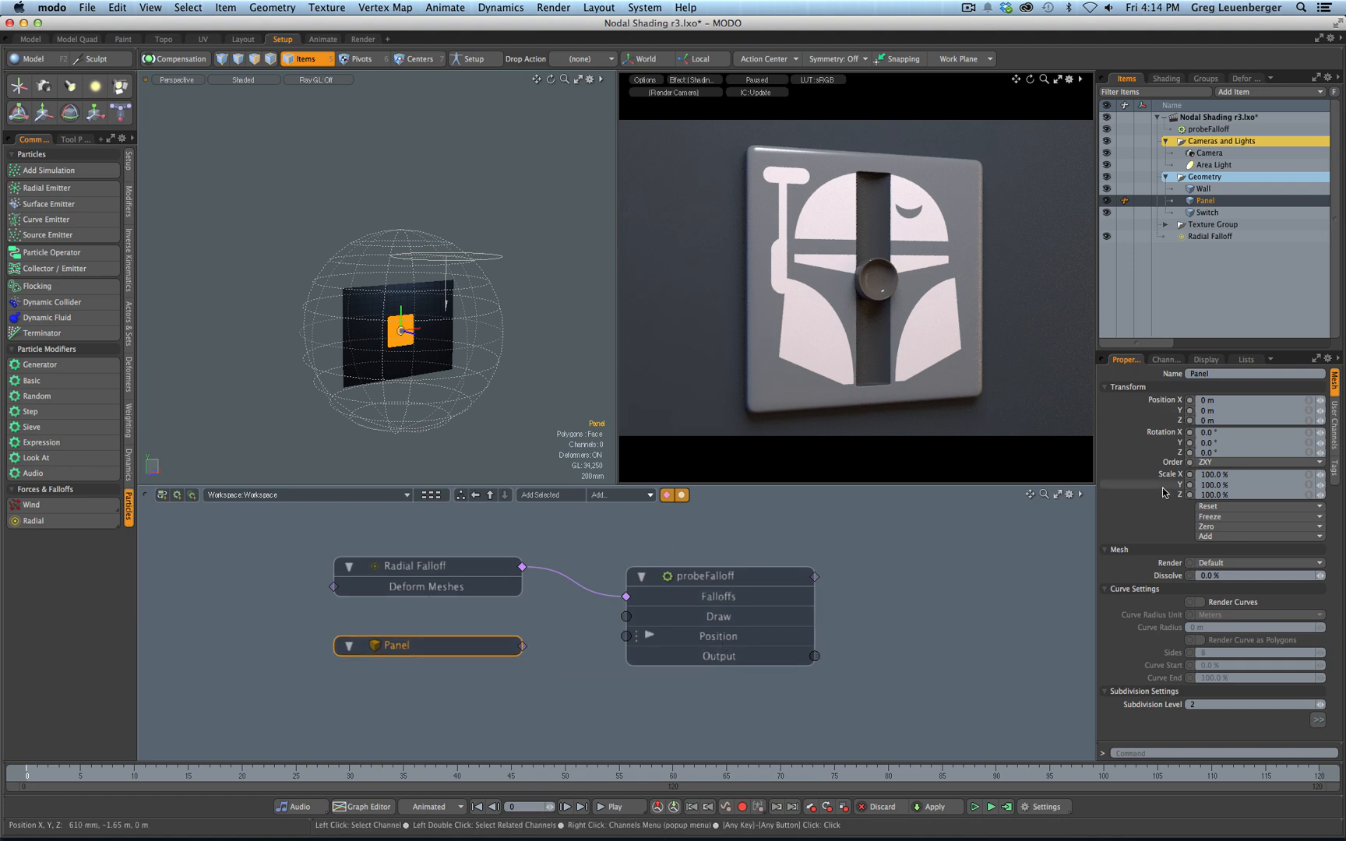
Add the Panel's Position X, Y and Z channels to its schematic node and place the node below Radial Falloff
{"action": "left_click", "coordinate": [1168, 400]}
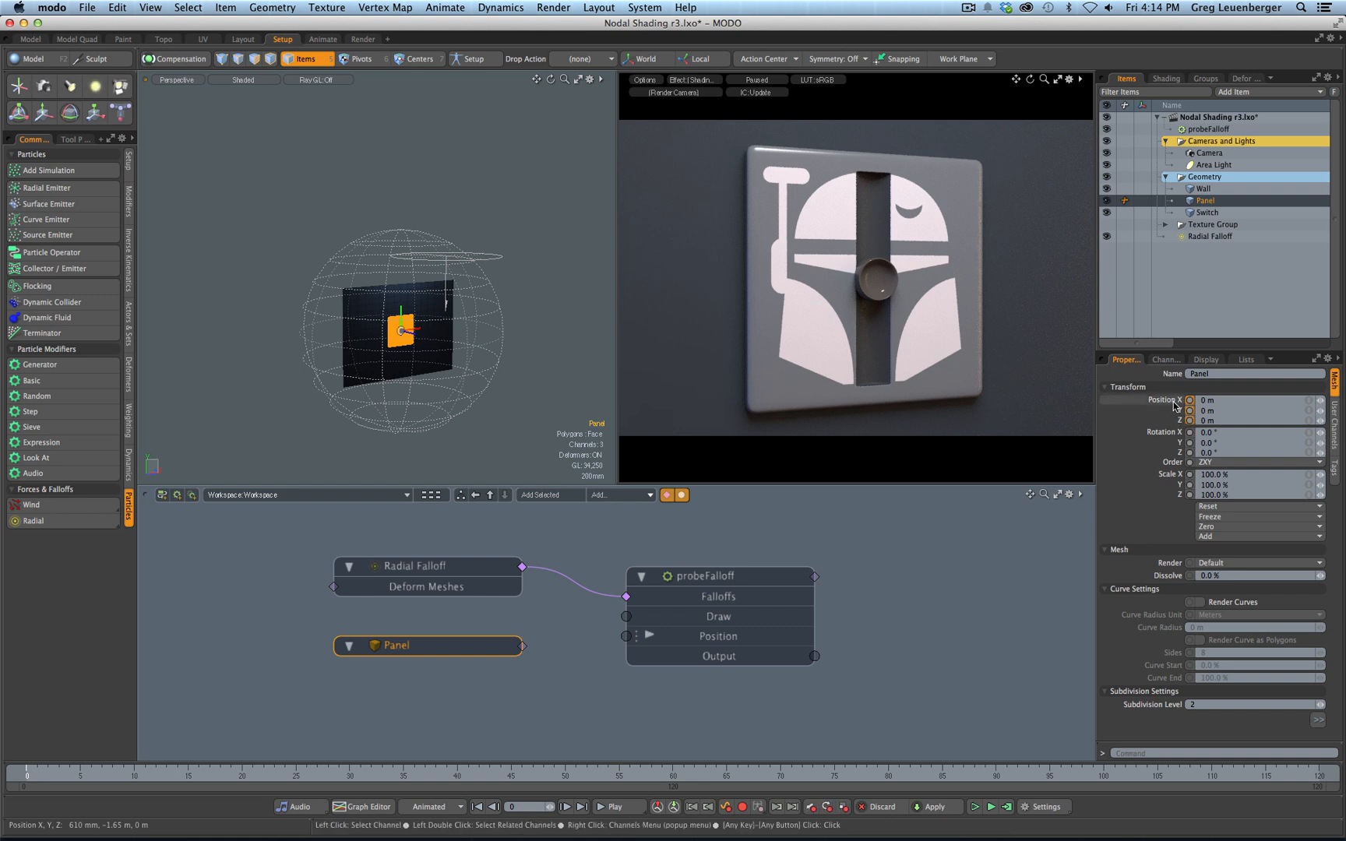
{"action": "right_click", "coordinate": [1175, 409]}
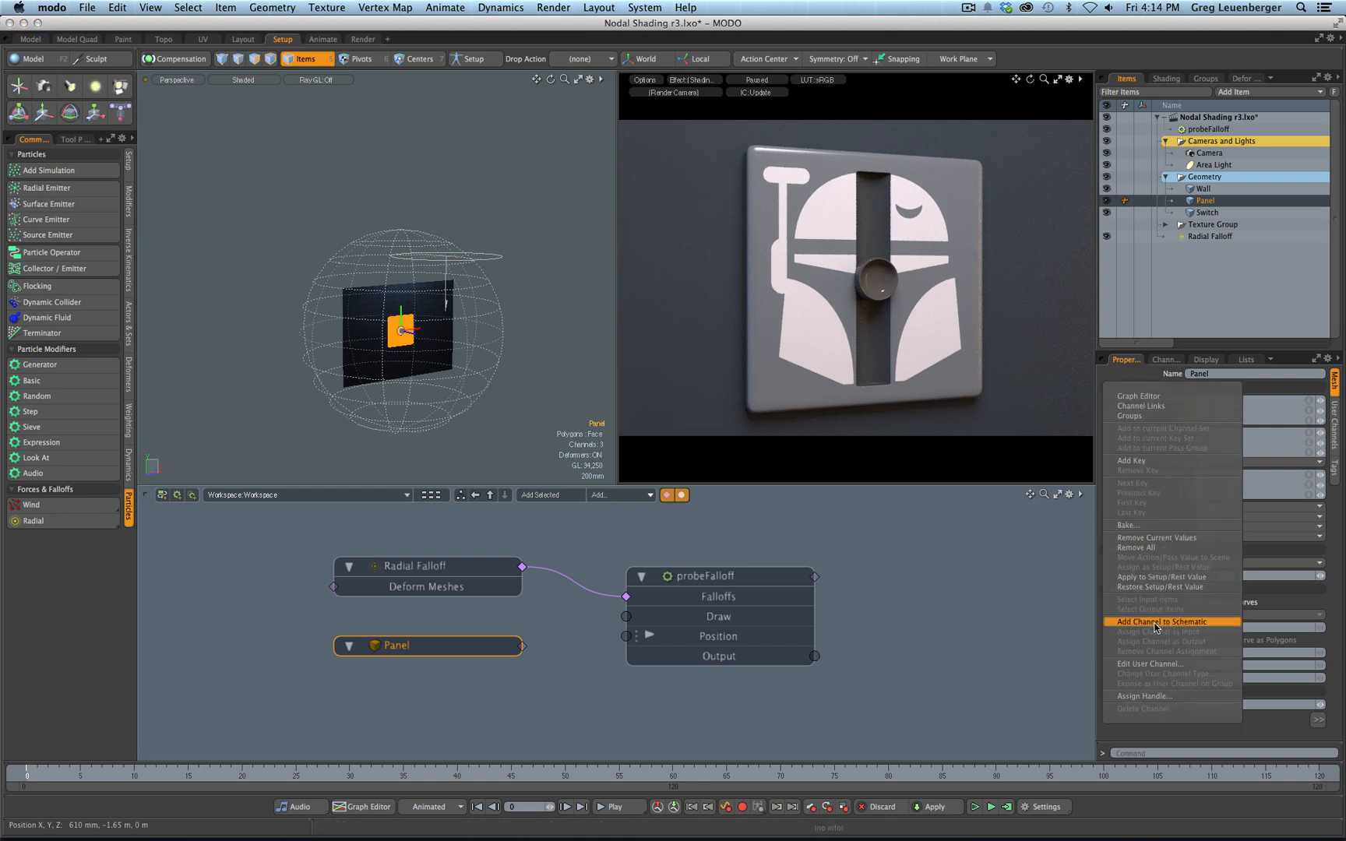
{"action": "left_click", "coordinate": [1166, 361]}
{"action": "left_click", "coordinate": [1164, 360]}
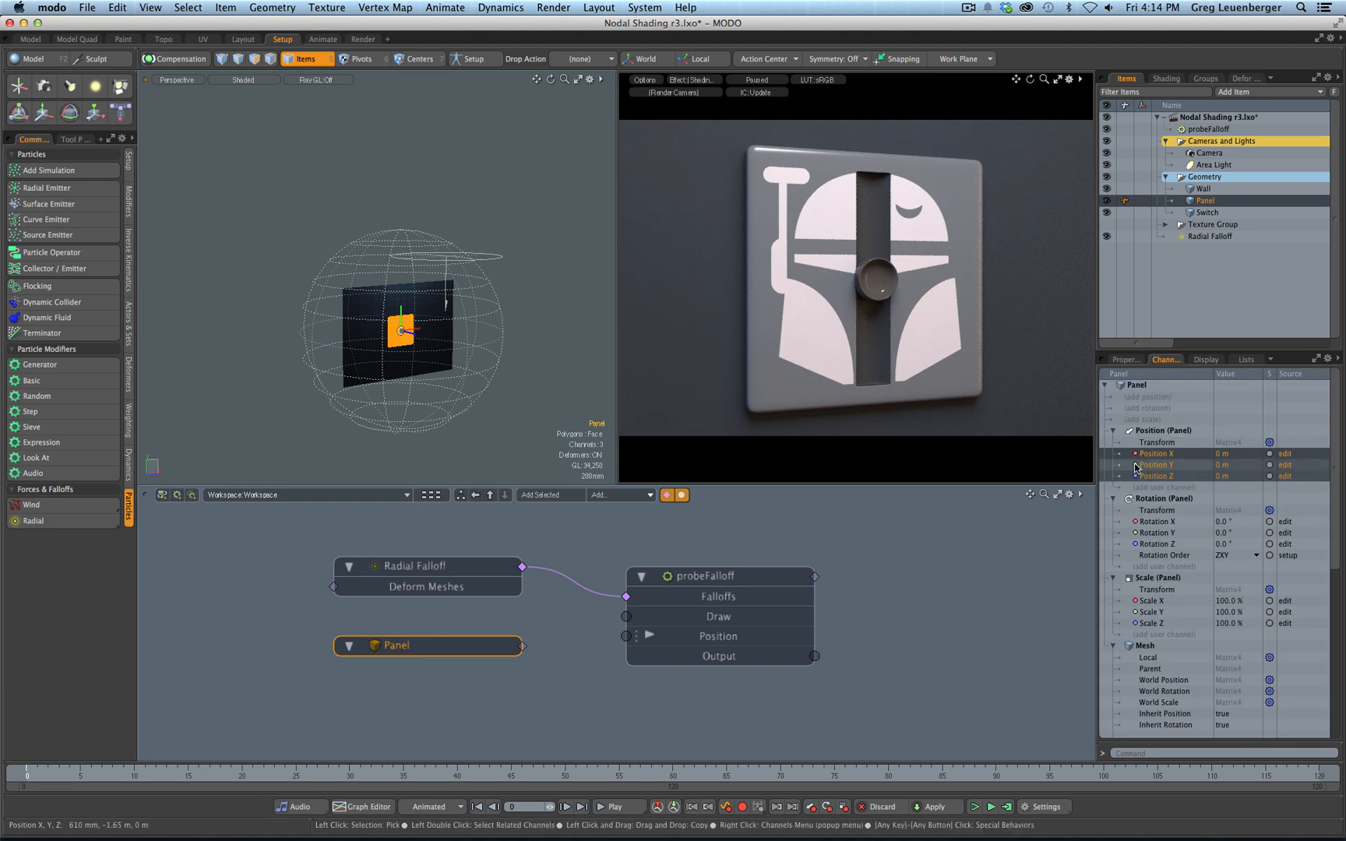
{"action": "left_click", "coordinate": [1127, 361]}
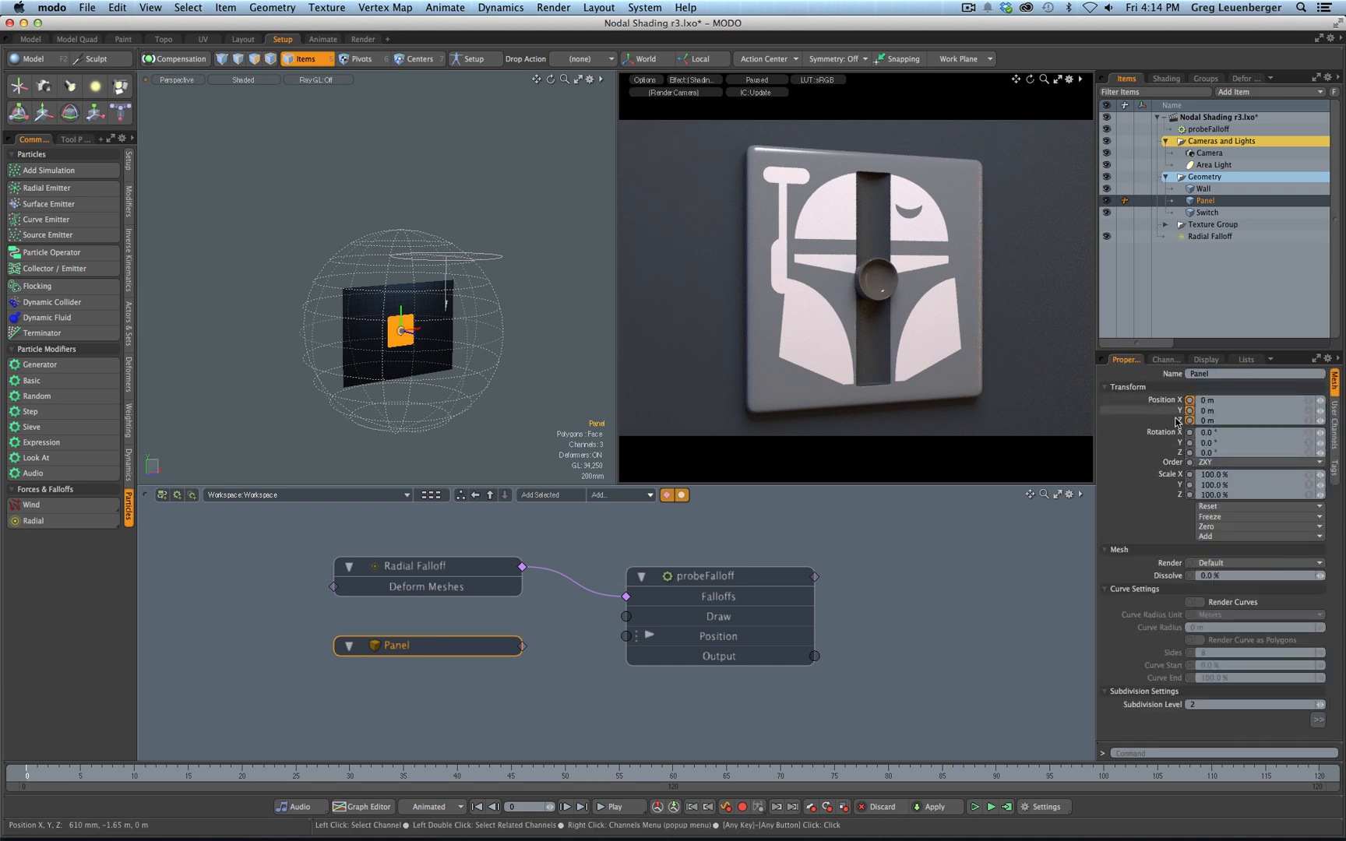
{"action": "left_click", "coordinate": [1166, 360]}
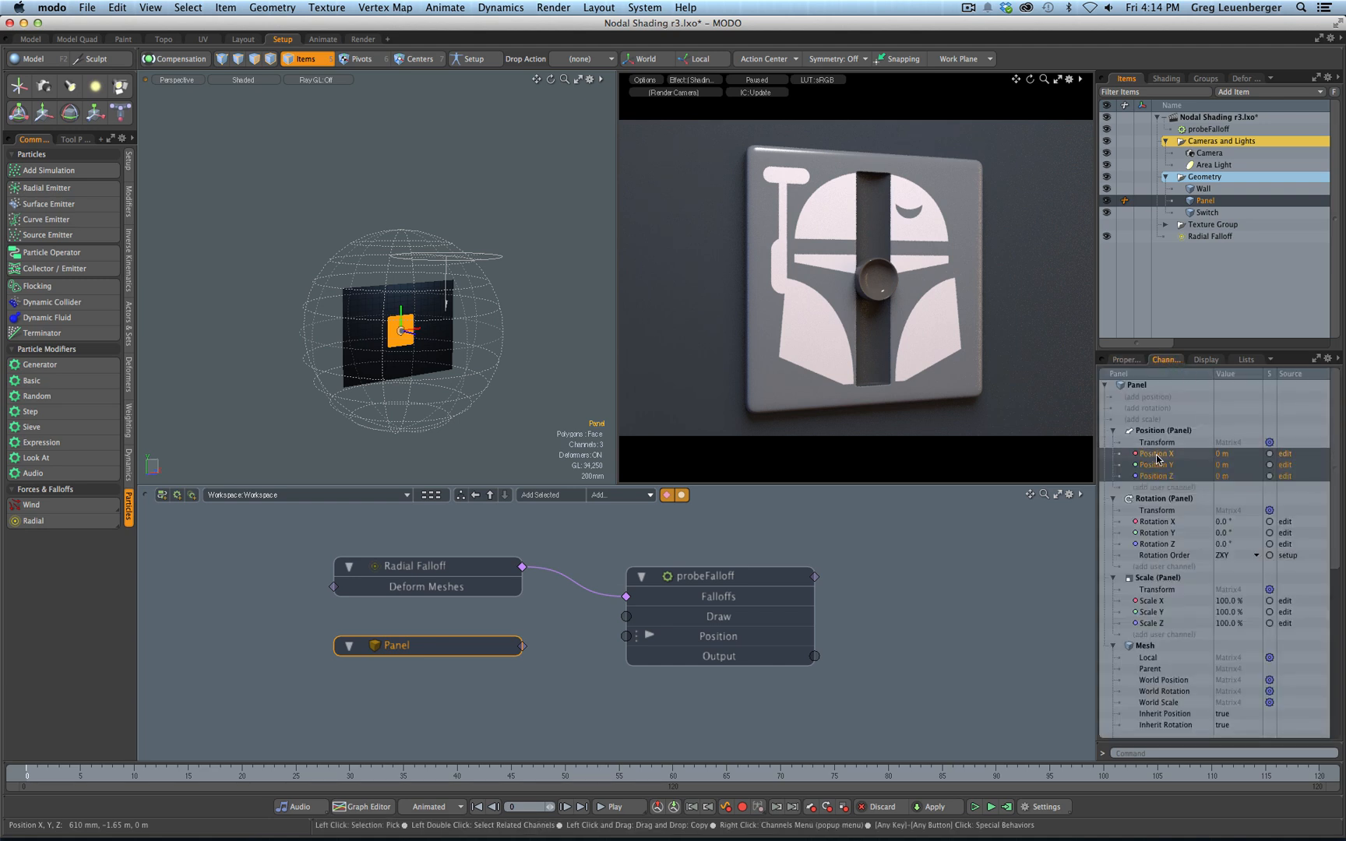
{"action": "left_click_drag", "start_coordinate": [1157, 458], "coordinate": [826, 589]}
{"action": "left_click_drag", "start_coordinate": [418, 687], "coordinate": [436, 686]}
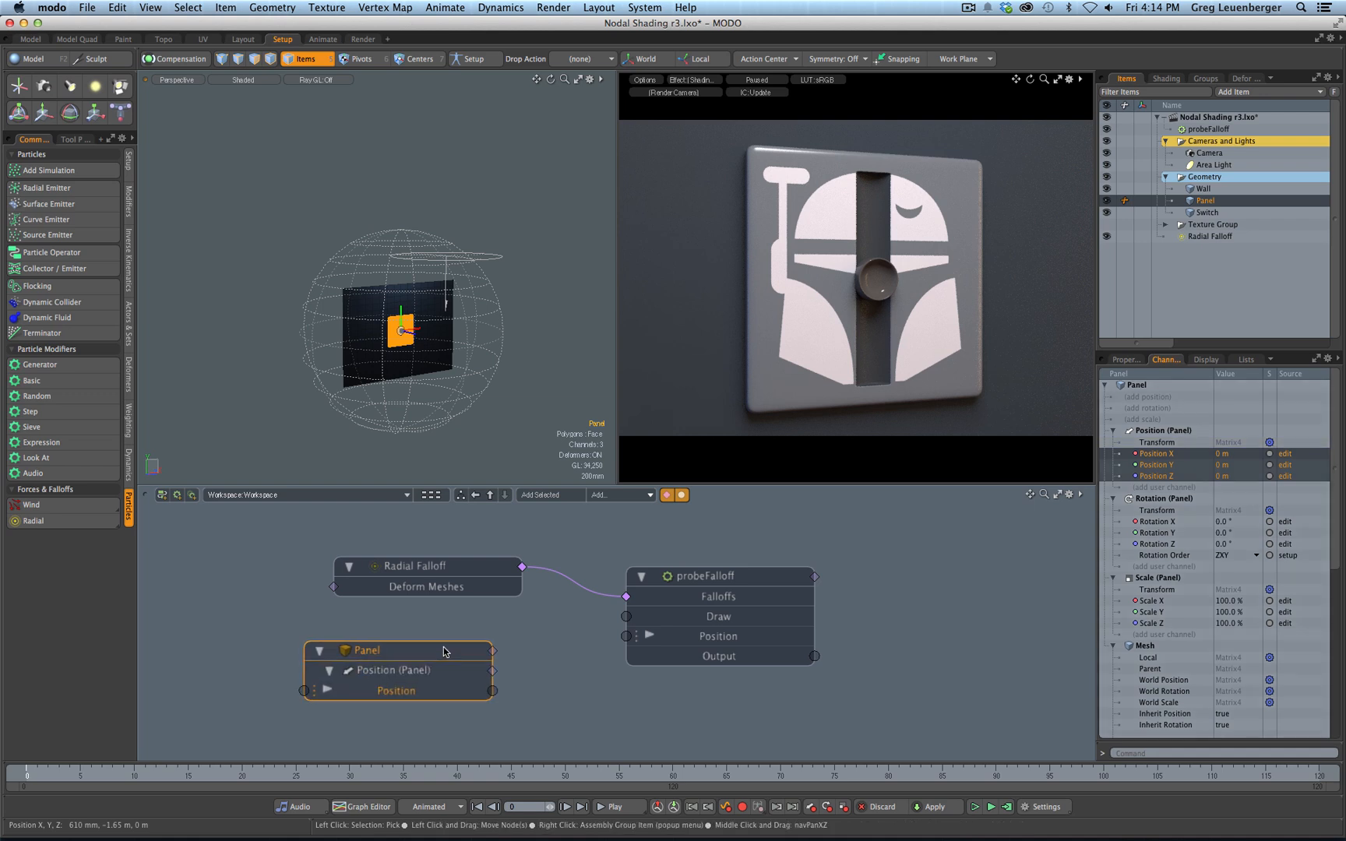
Compare the X, Y and Z position components on the Panel node and the falloff probe node, leaving both collapsed
{"action": "left_click", "coordinate": [326, 674]}
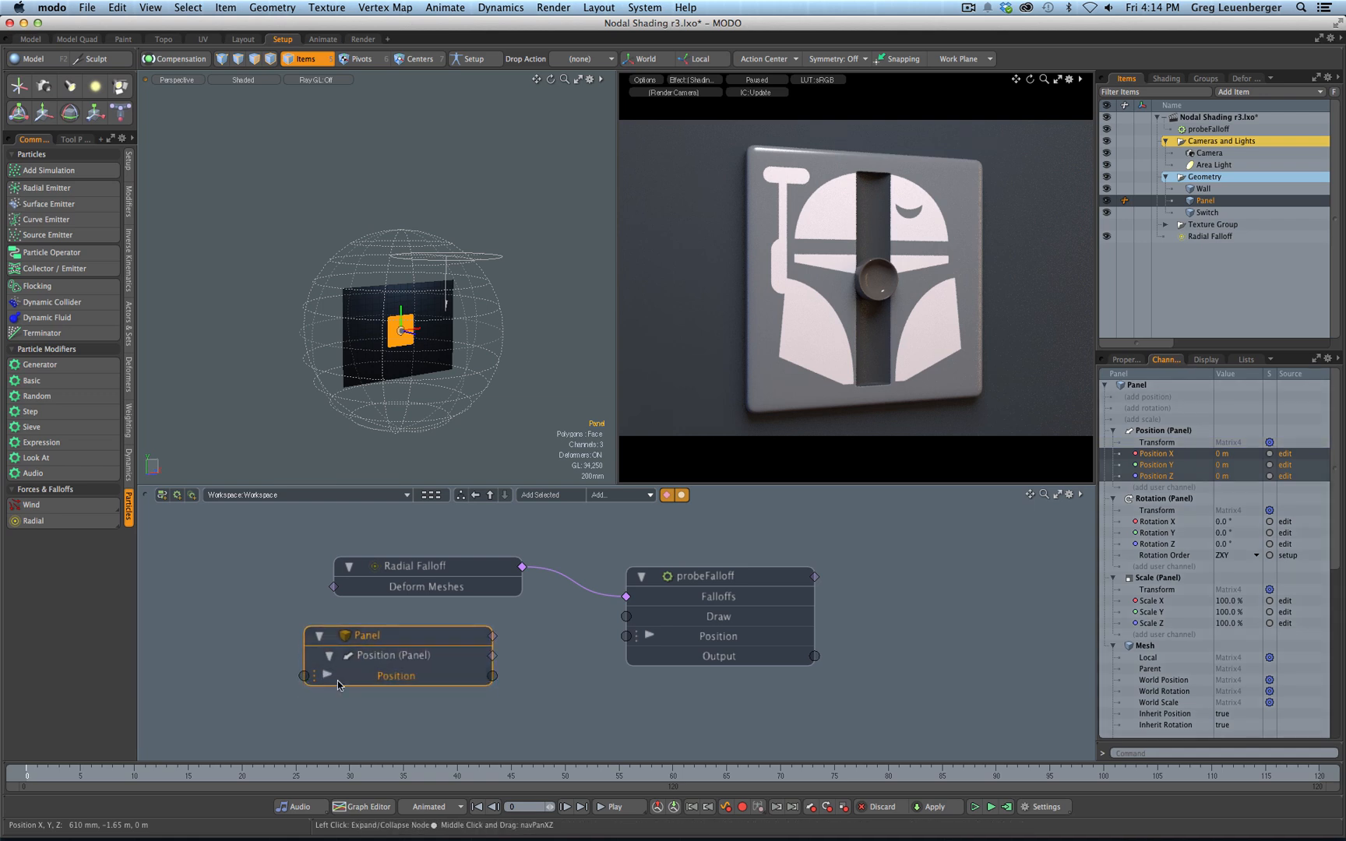
{"action": "left_click", "coordinate": [338, 686]}
{"action": "left_click", "coordinate": [327, 675]}
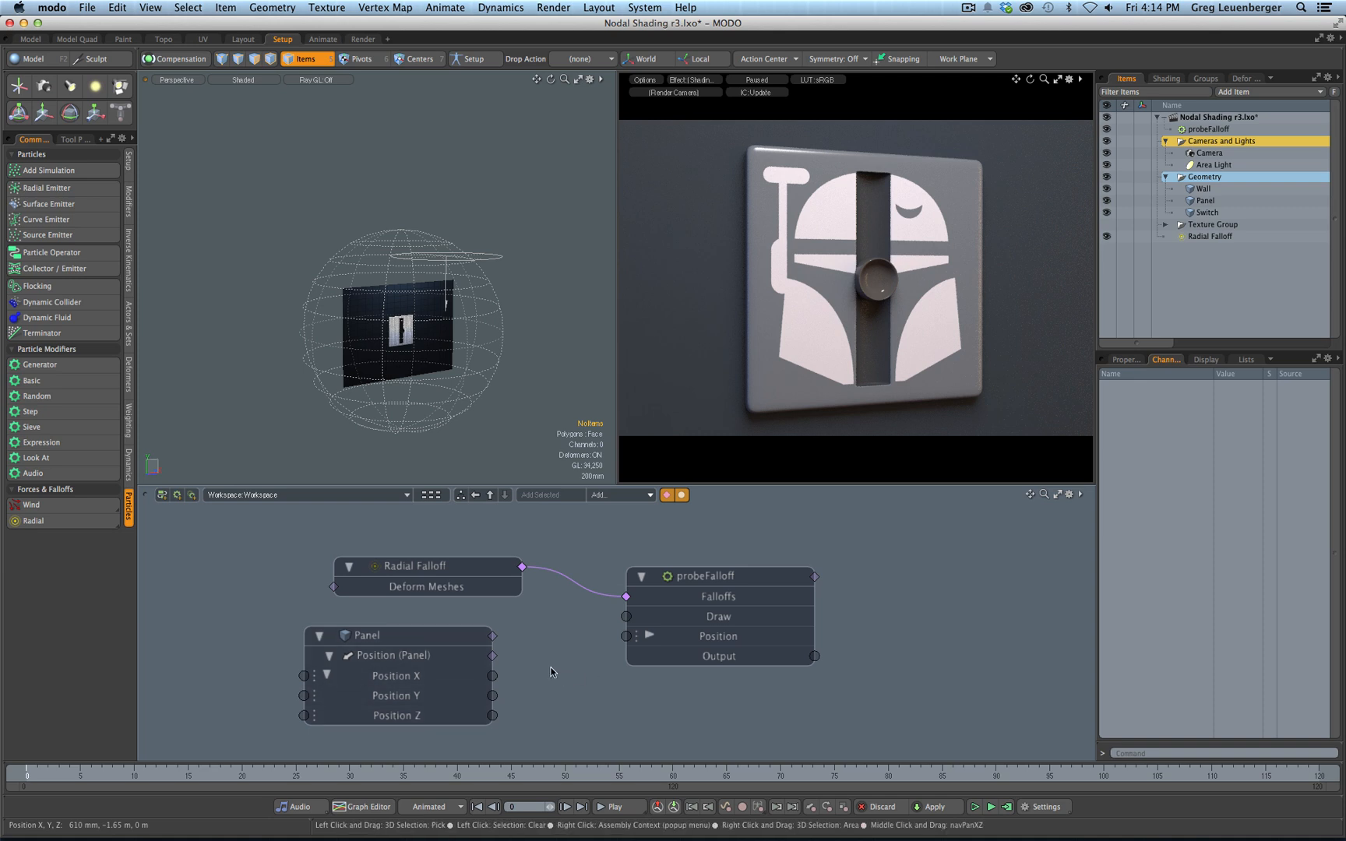
{"action": "left_click", "coordinate": [648, 636]}
{"action": "left_click", "coordinate": [648, 635]}
{"action": "left_click", "coordinate": [327, 675]}
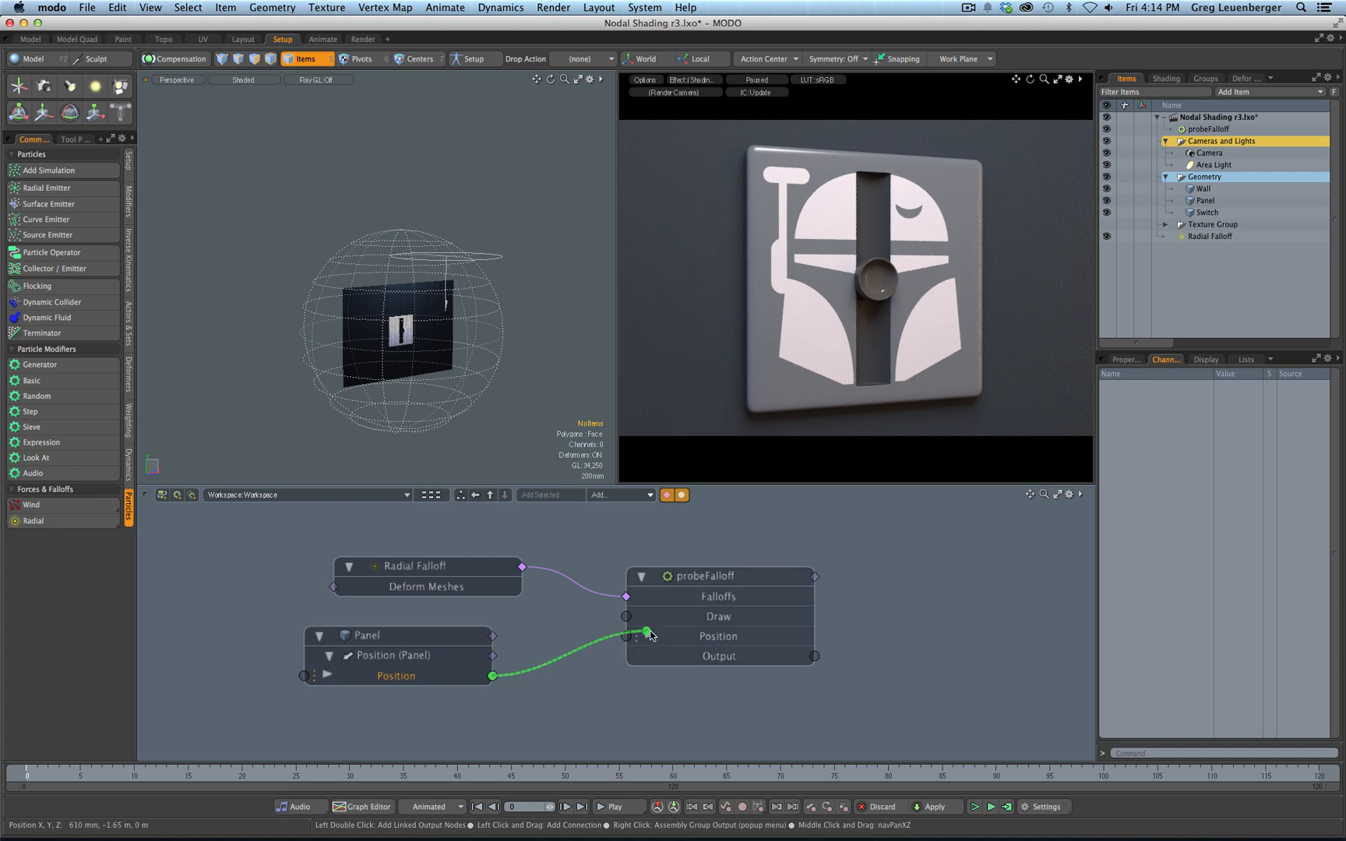
Link the Panel node's Position output to the falloff probe's Position input
{"action": "left_click_drag", "start_coordinate": [651, 634], "coordinate": [647, 637]}
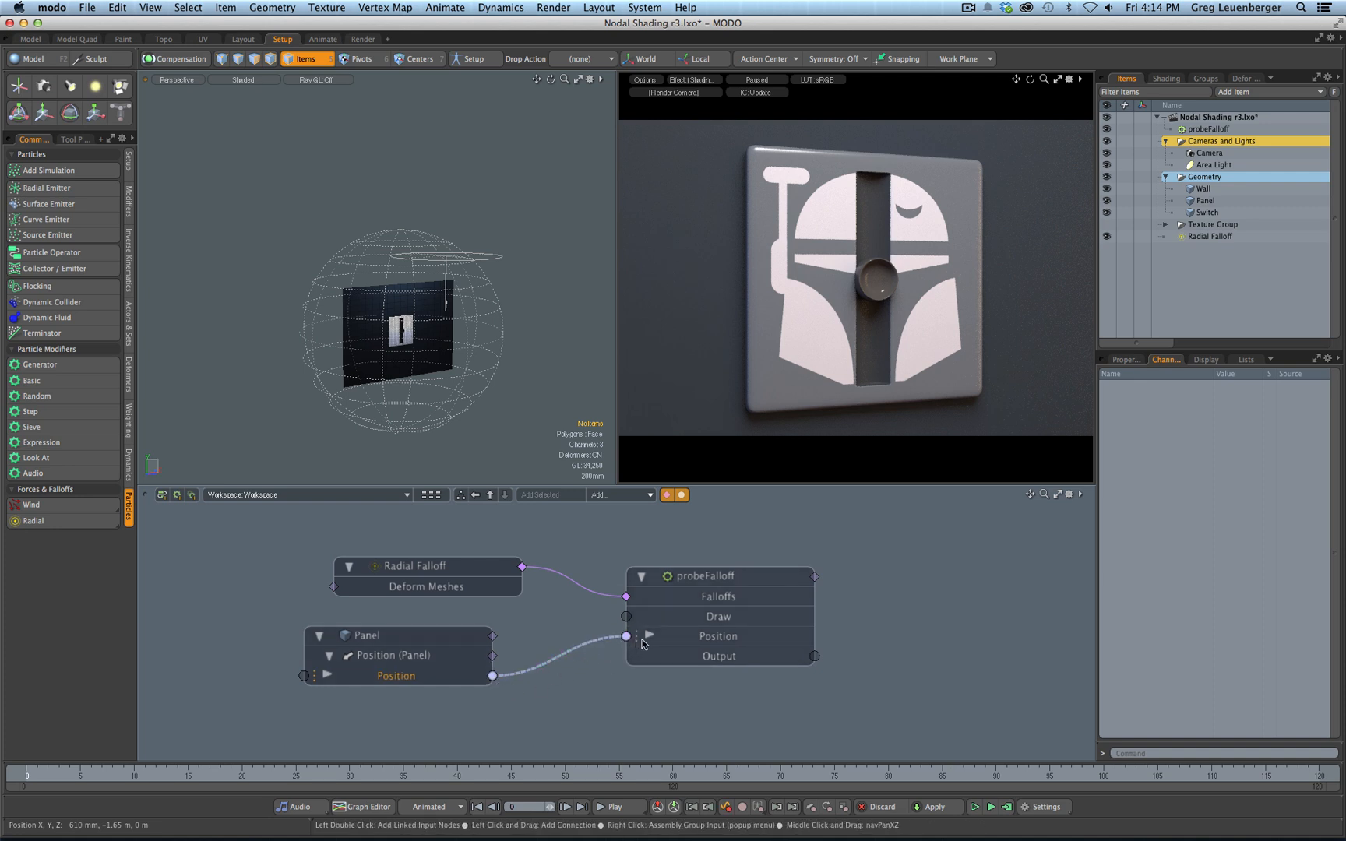
{"action": "left_click", "coordinate": [649, 635]}
{"action": "left_click", "coordinate": [649, 636]}
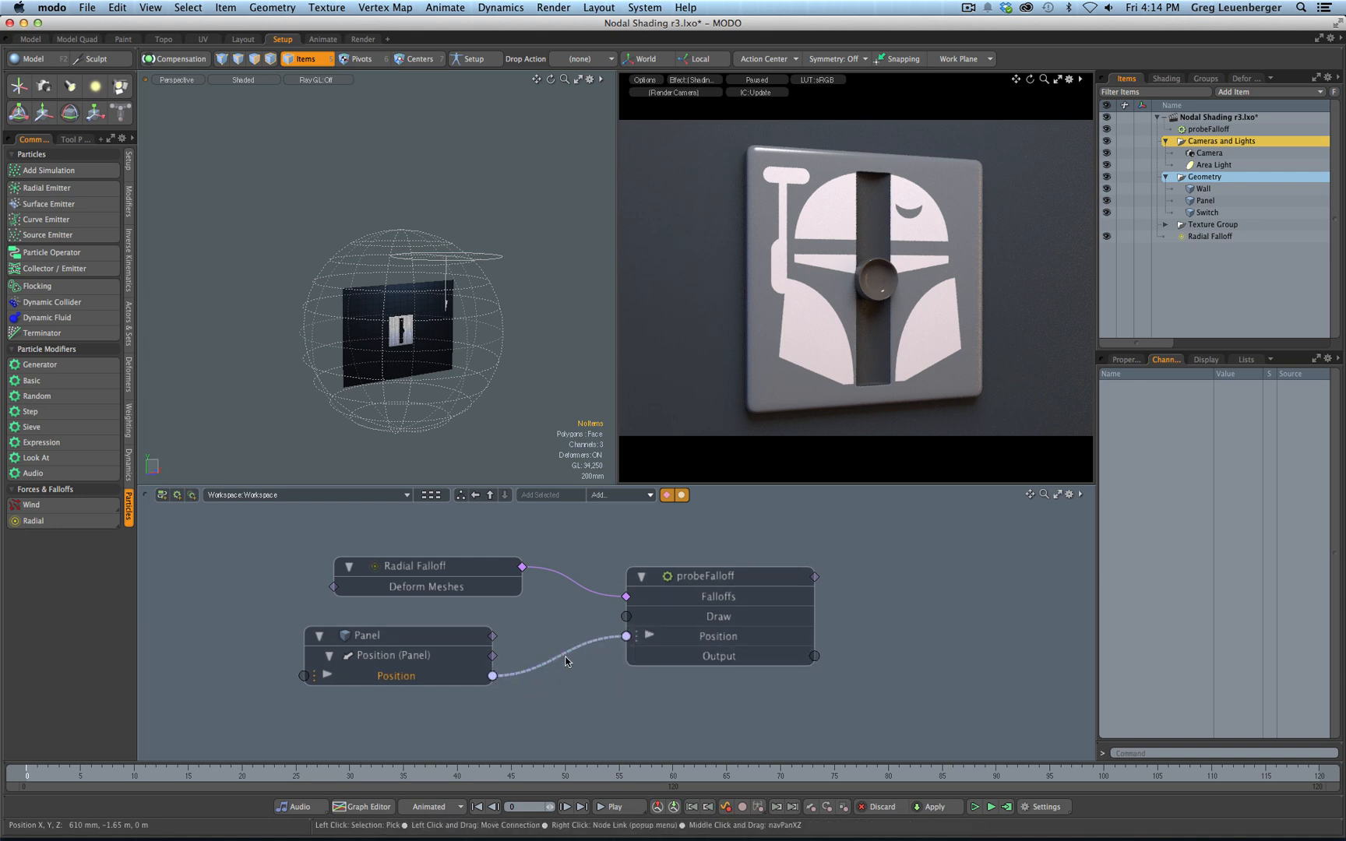
{"action": "scroll", "coordinate": [558, 633], "scroll_direction": "up", "scroll_amount": 2}
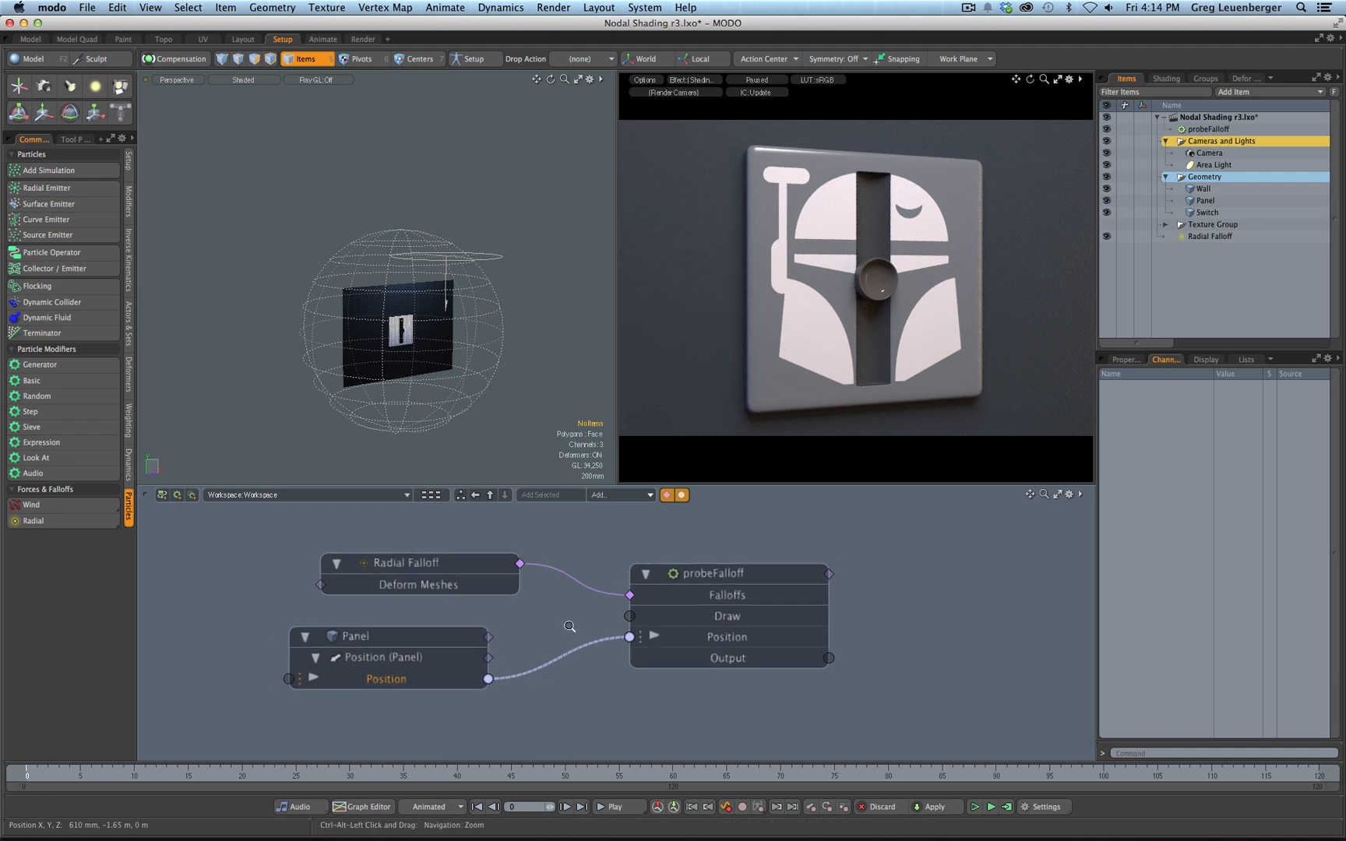
Compare the schematic with item connections and channel connections each switched off, leaving both kinds shown
{"action": "left_click", "coordinate": [667, 496]}
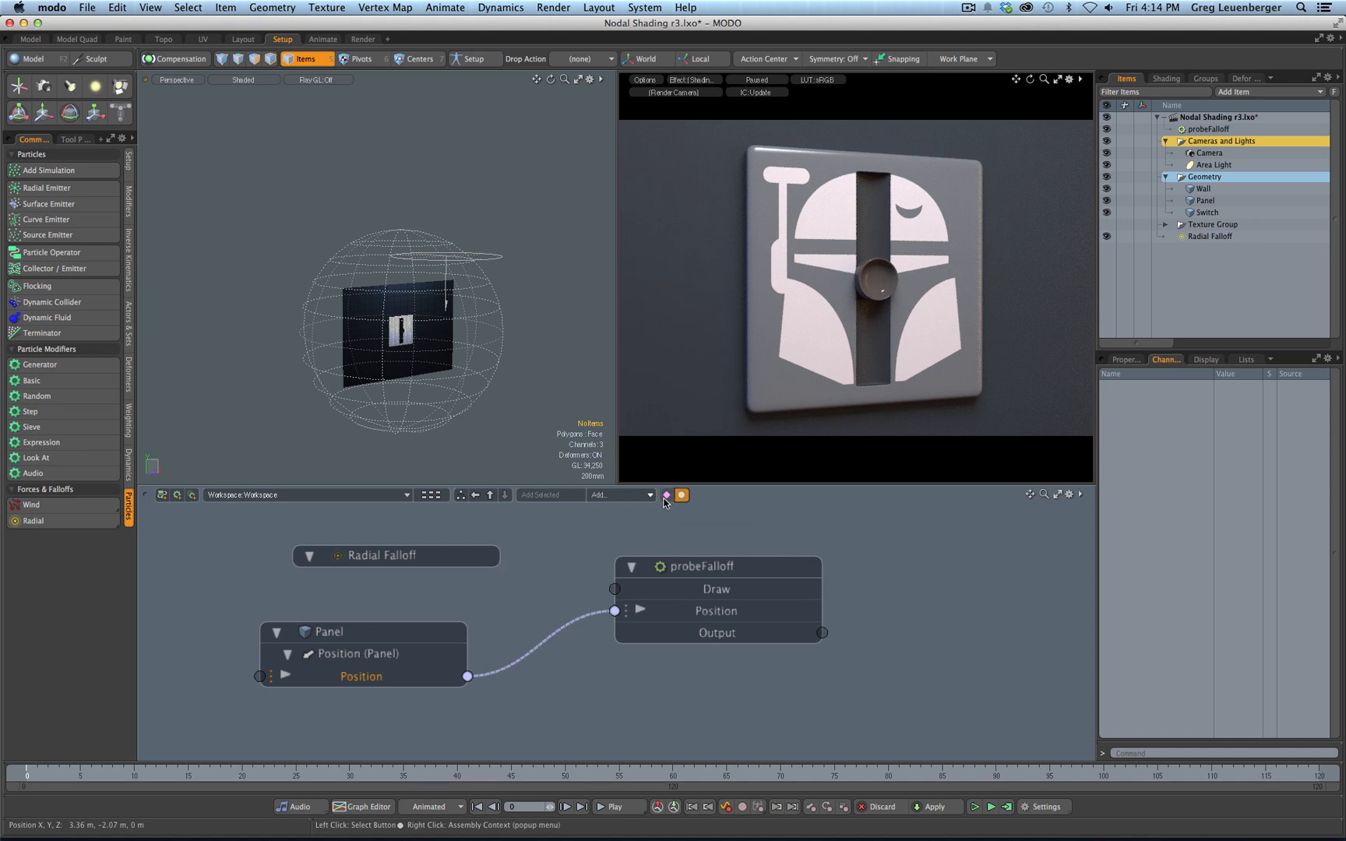
{"action": "left_click", "coordinate": [667, 496]}
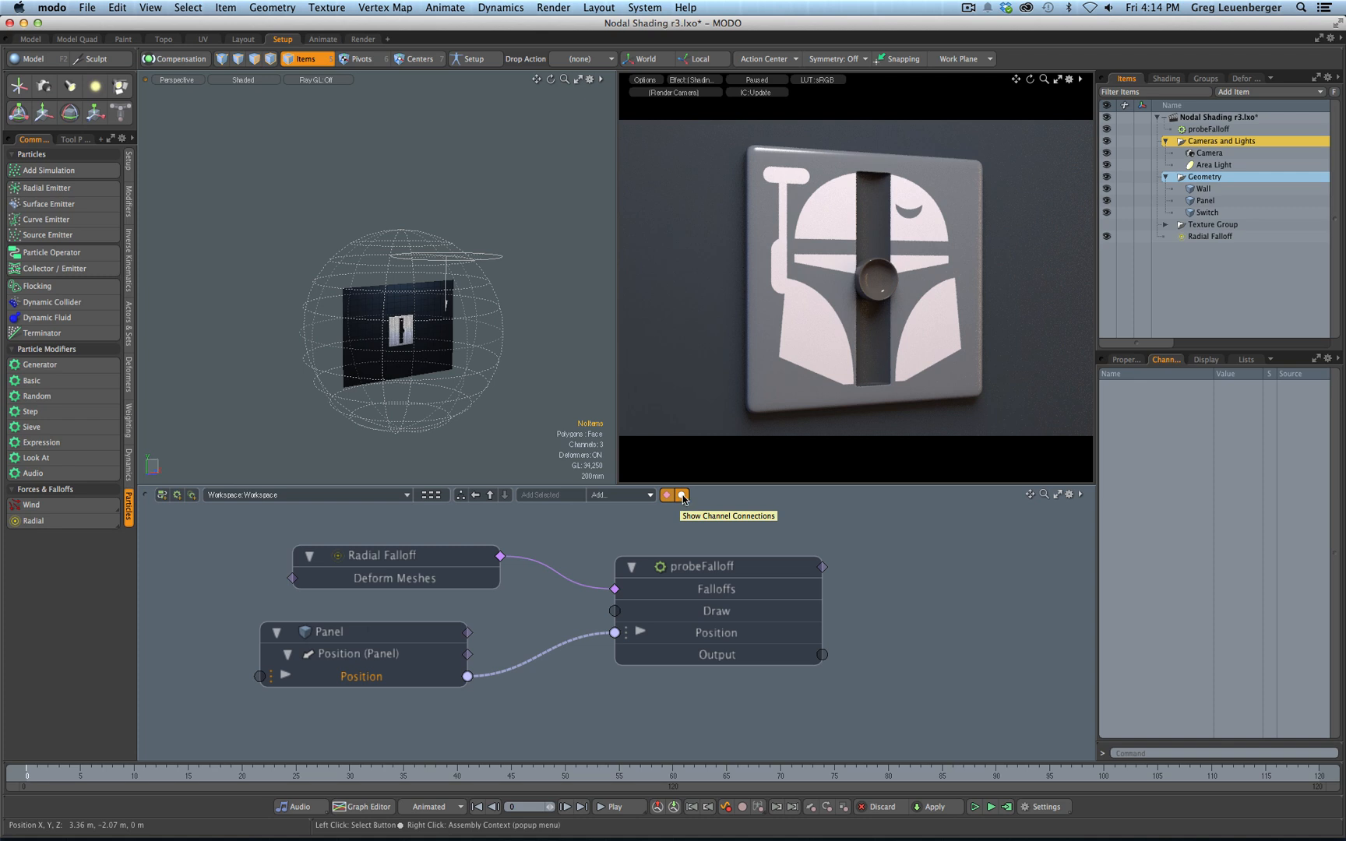
{"action": "left_click", "coordinate": [682, 496]}
{"action": "left_click", "coordinate": [683, 497]}
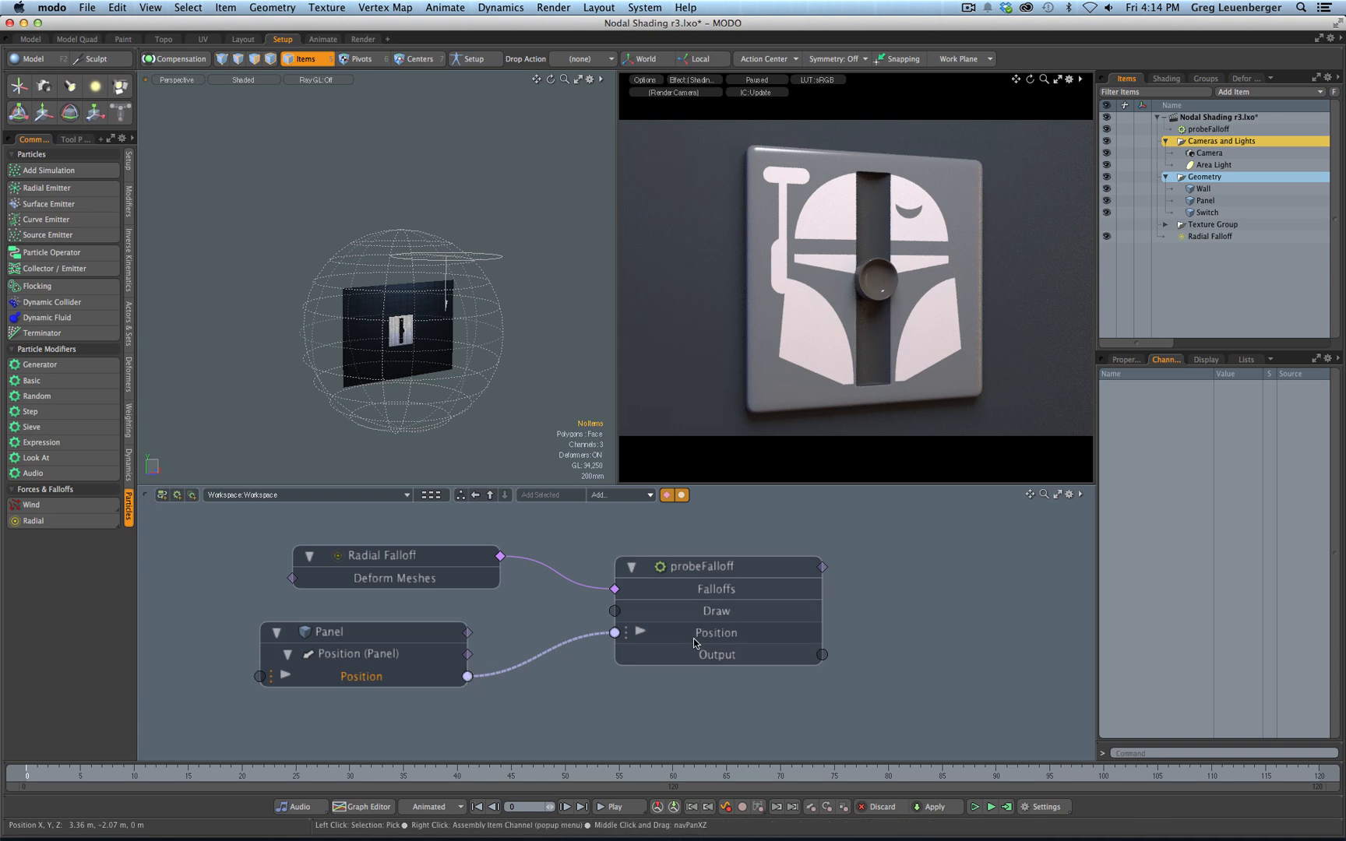
Rearrange the Radial Falloff, Panel and probeFalloff nodes so both source nodes sit stacked before the probe
{"action": "left_click_drag", "start_coordinate": [432, 639], "coordinate": [432, 649]}
{"action": "left_click_drag", "start_coordinate": [692, 569], "coordinate": [687, 580]}
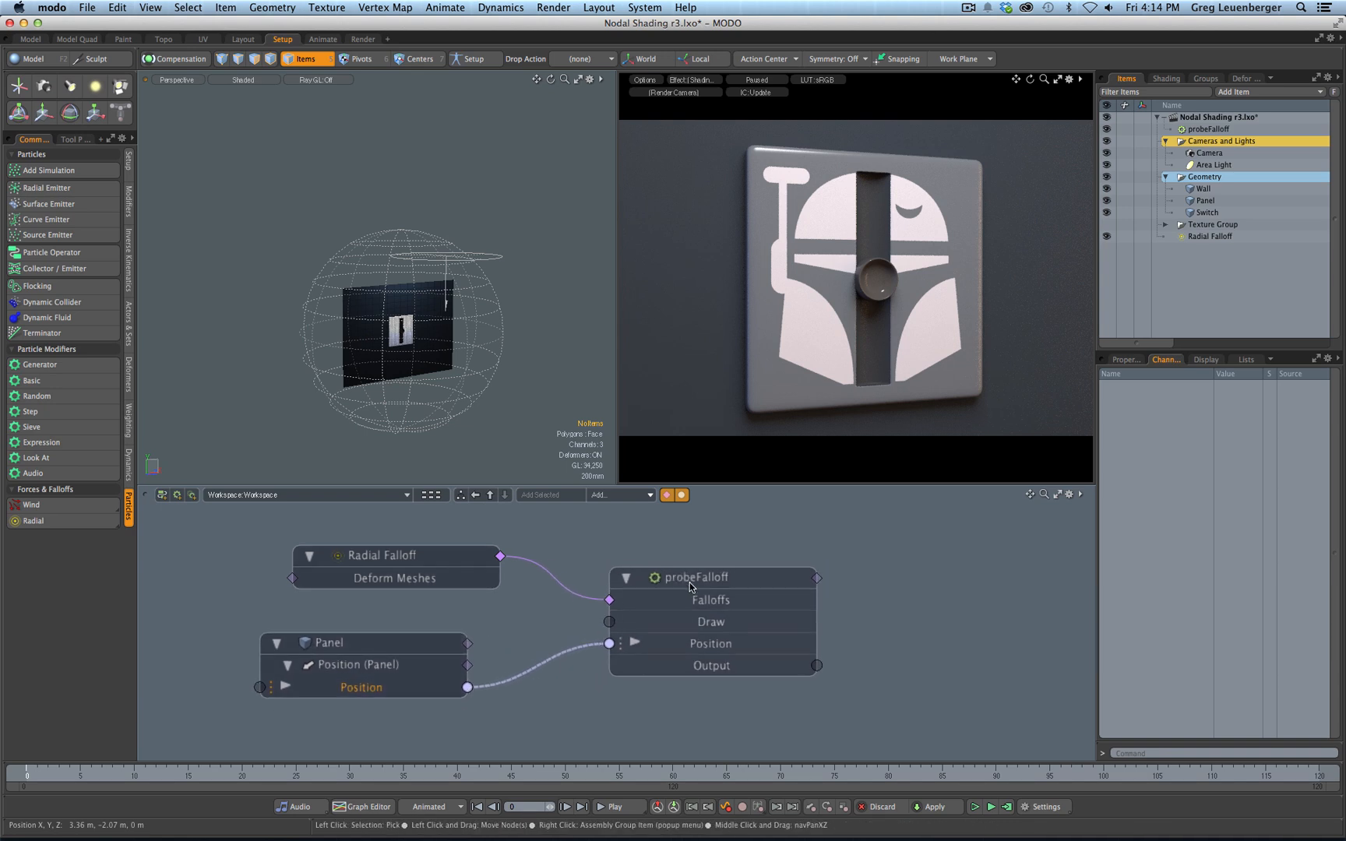
{"action": "left_click_drag", "start_coordinate": [443, 559], "coordinate": [427, 559]}
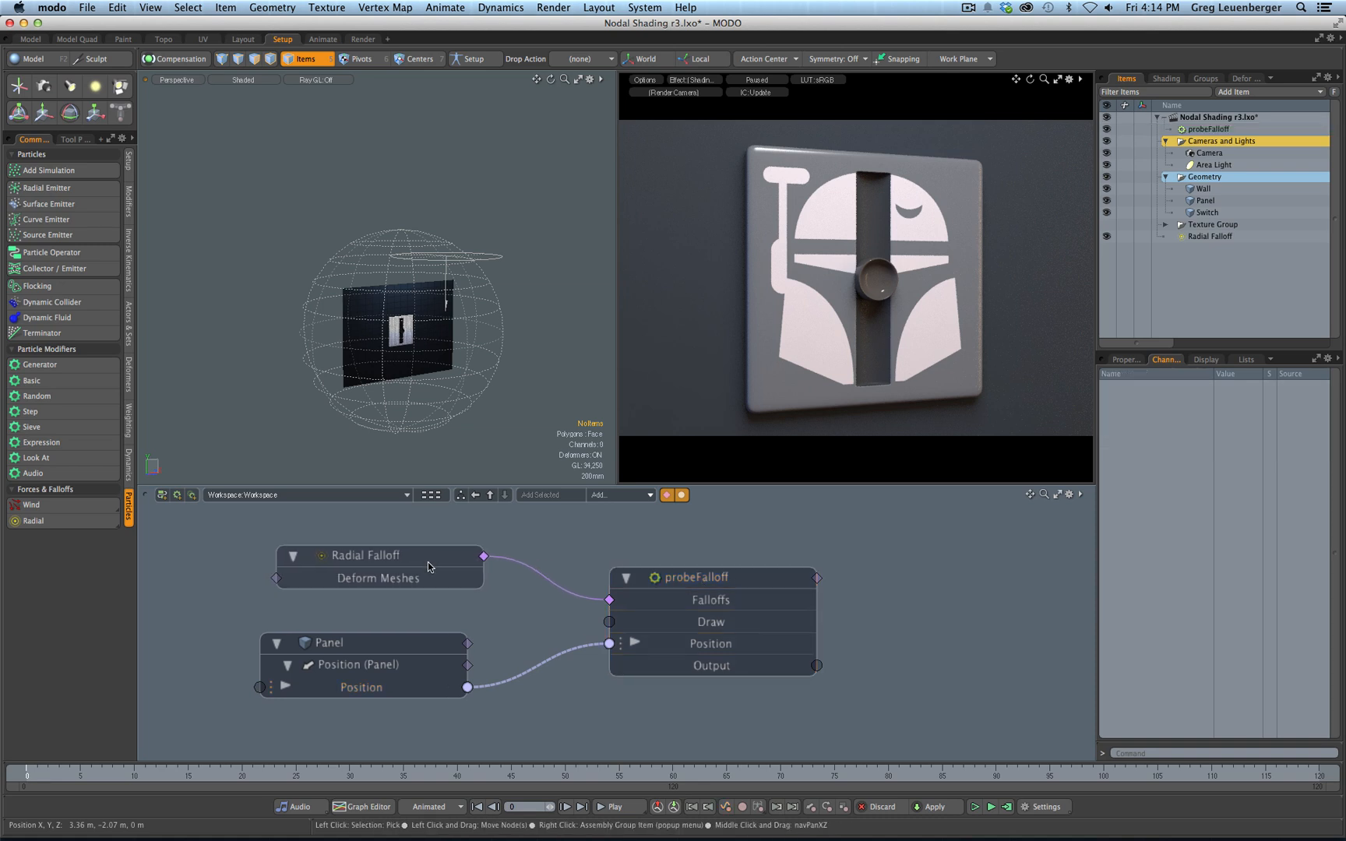
{"action": "left_click", "coordinate": [415, 563]}
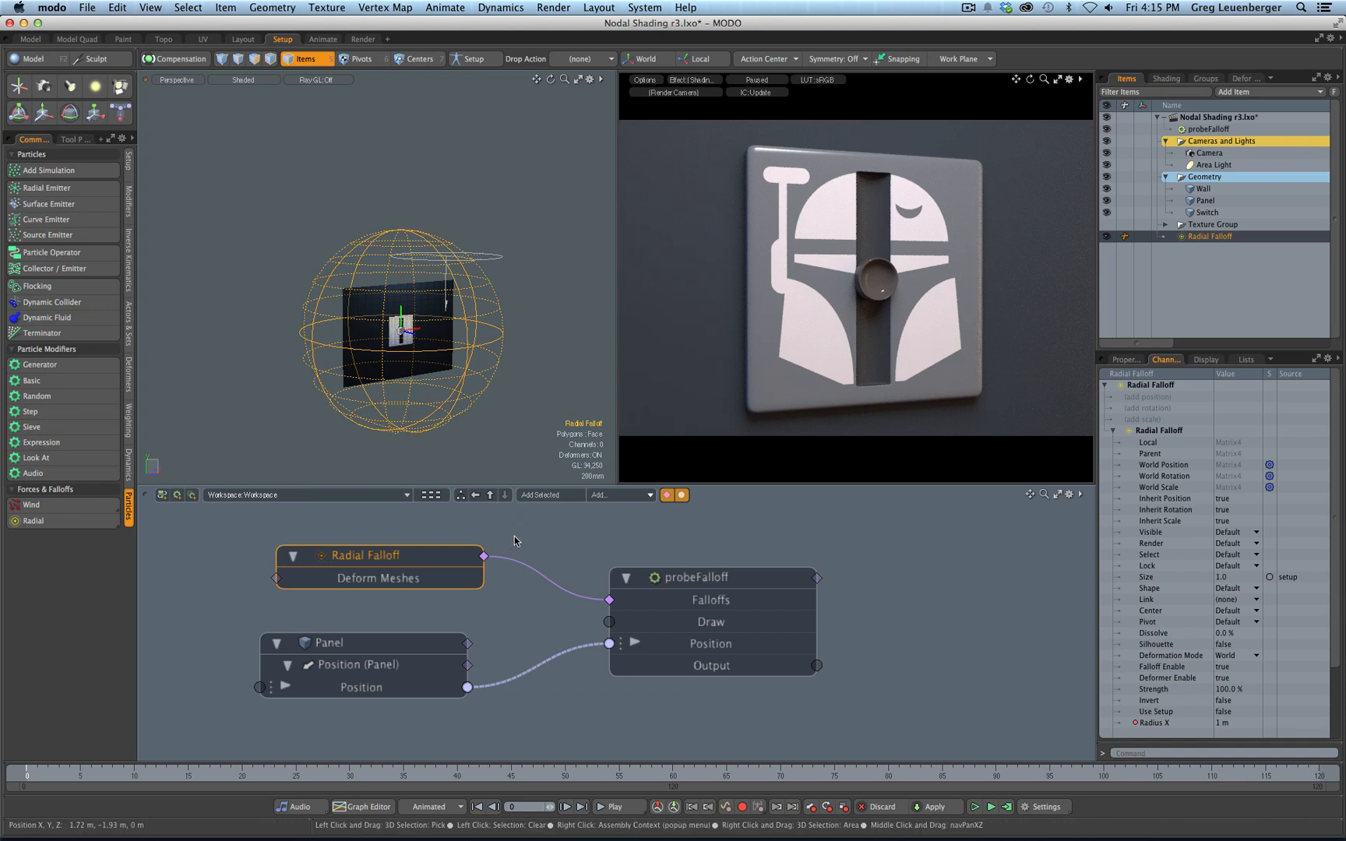
{"action": "left_click_drag", "start_coordinate": [408, 677], "coordinate": [418, 671]}
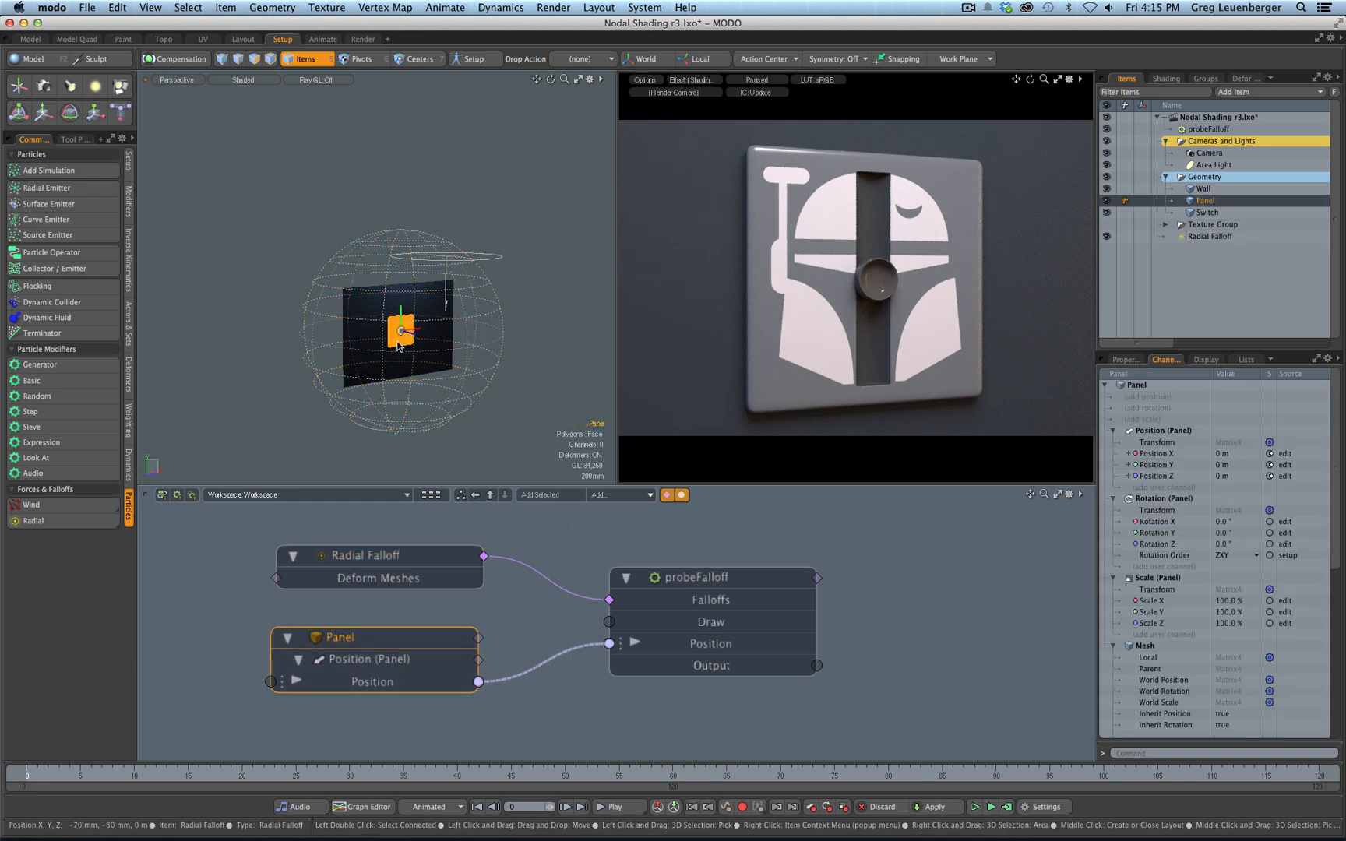
{"action": "left_click_drag", "start_coordinate": [701, 602], "coordinate": [696, 610]}
Select the falloff and Panel nodes in turn to examine which items feed the probe's Falloffs and Position inputs
{"action": "left_click", "coordinate": [450, 421], "text": "shift"}
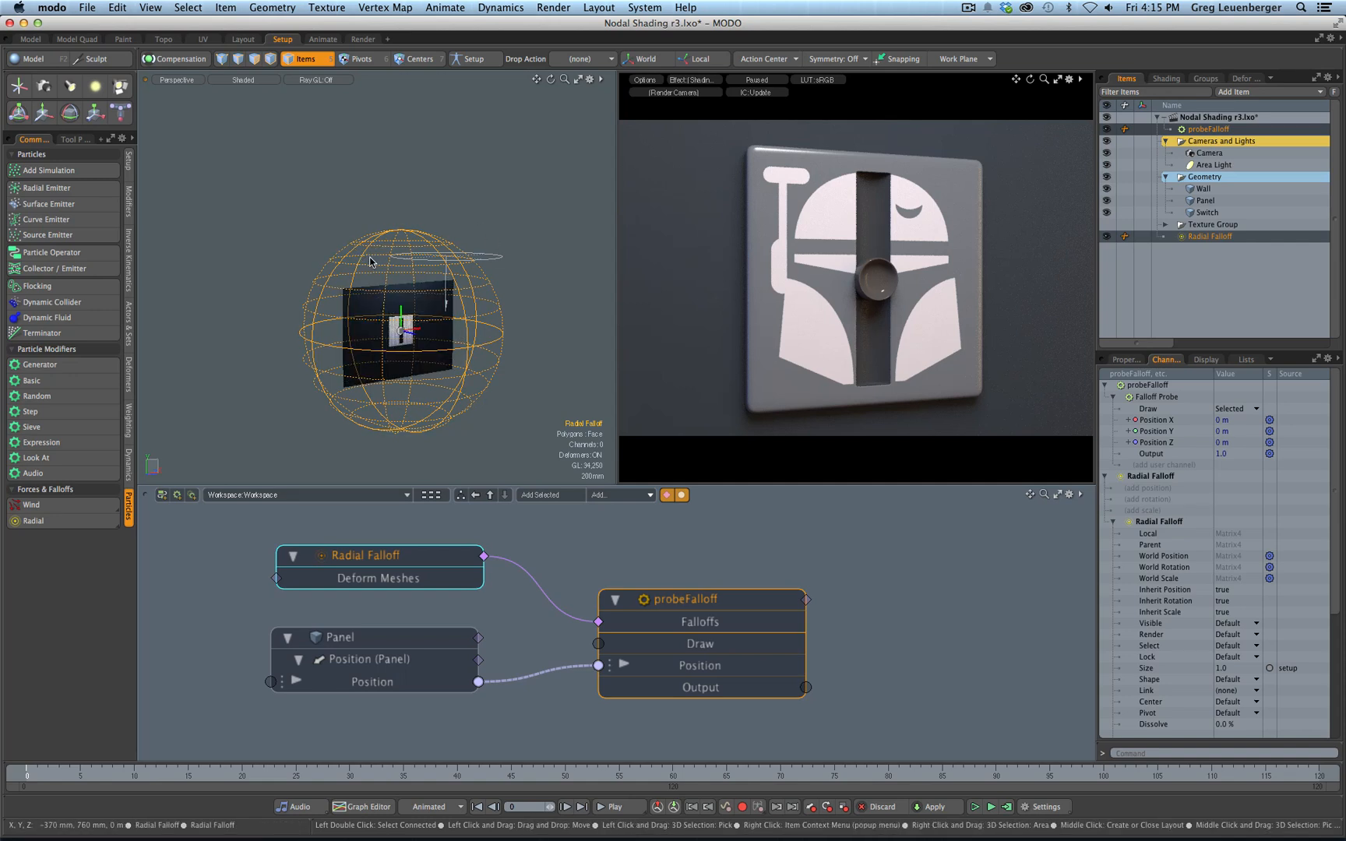
{"action": "left_click", "coordinate": [410, 641]}
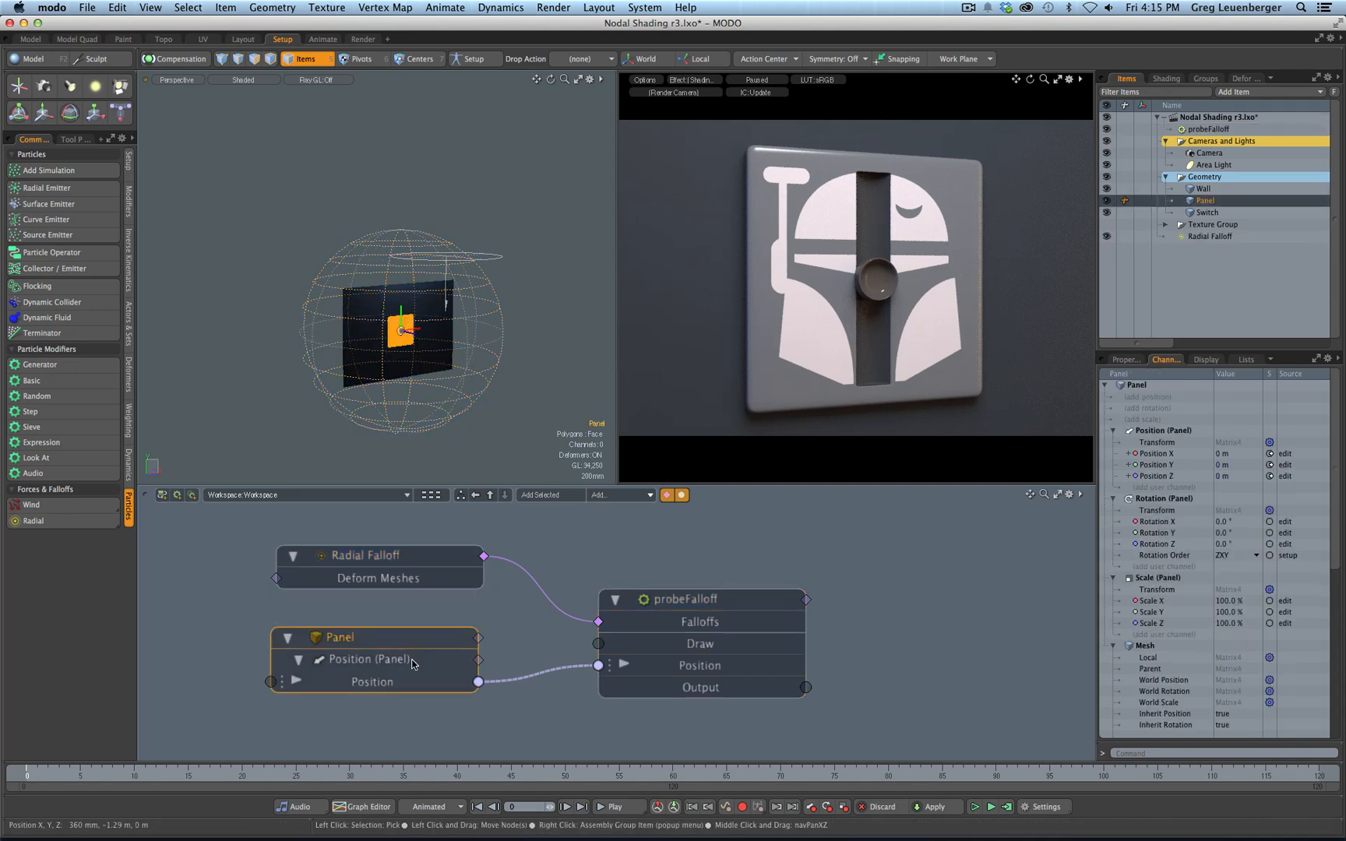
{"action": "left_click", "coordinate": [419, 555]}
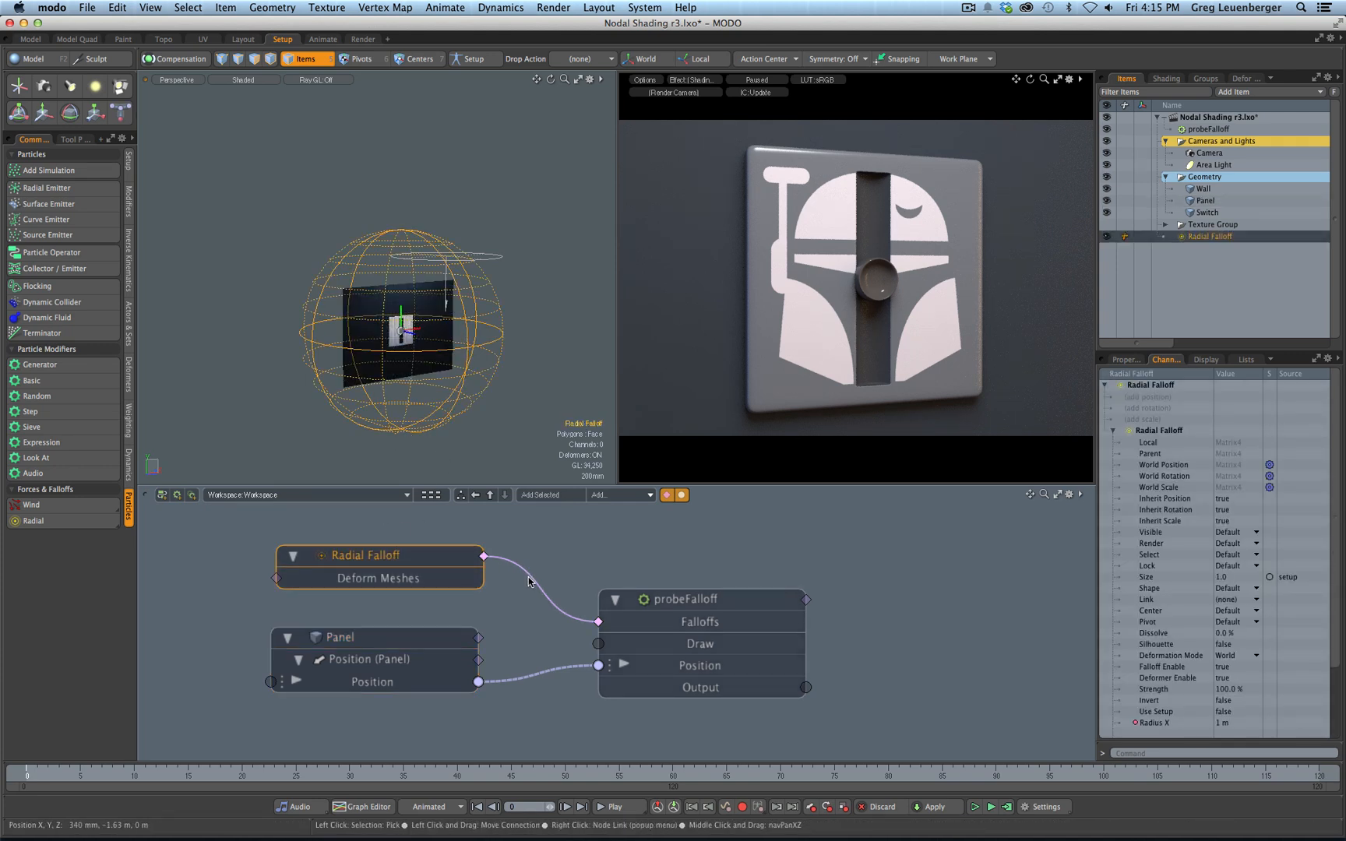
{"action": "left_click_drag", "start_coordinate": [558, 575], "coordinate": [566, 575], "text": "ctrl+alt"}
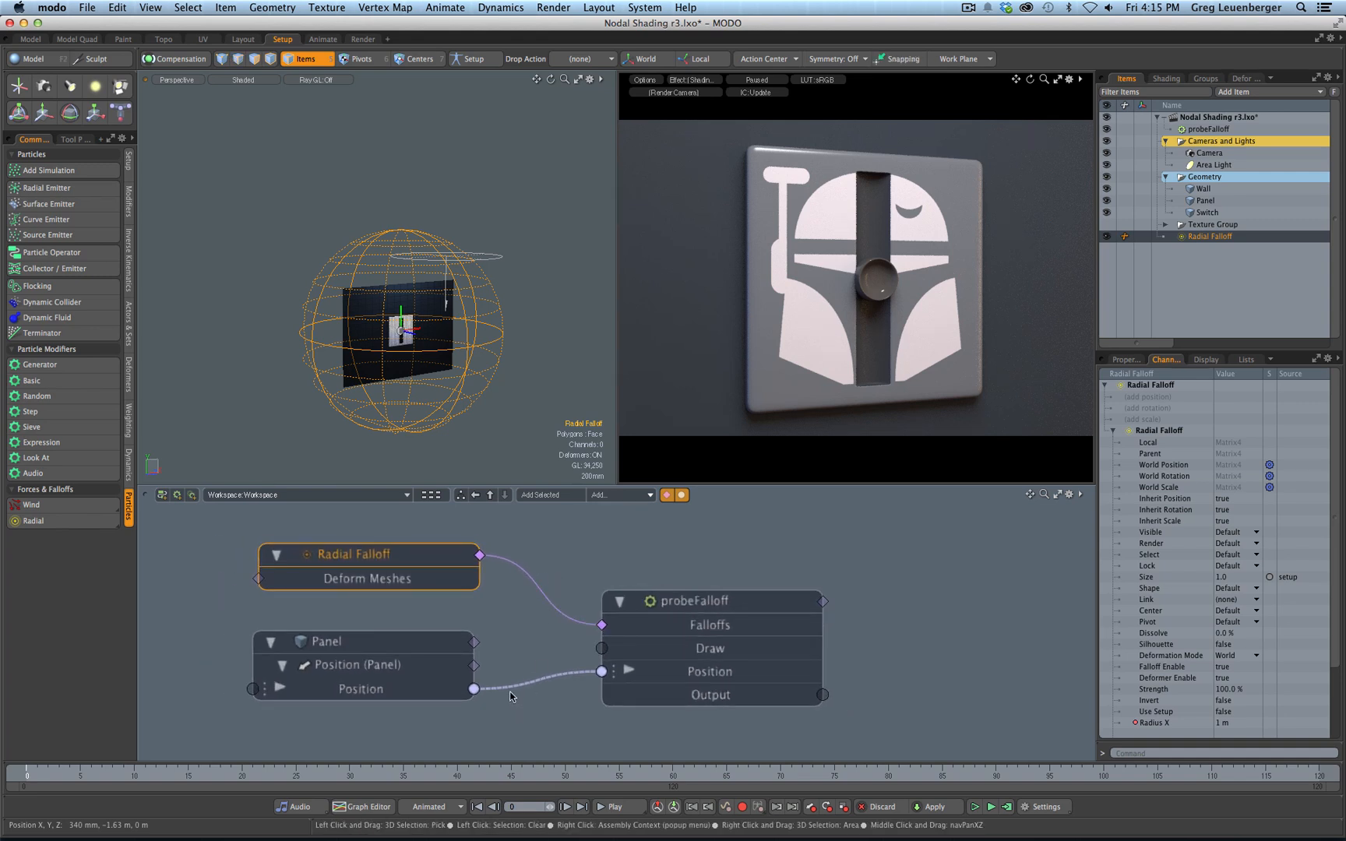
{"action": "mouse_move", "coordinate": [509, 632]}
{"action": "left_mouse_down", "text": "alt"}
{"action": "mouse_move", "coordinate": [491, 625]}
{"action": "mouse_move", "coordinate": [511, 628]}
{"action": "left_mouse_up", "text": "alt"}
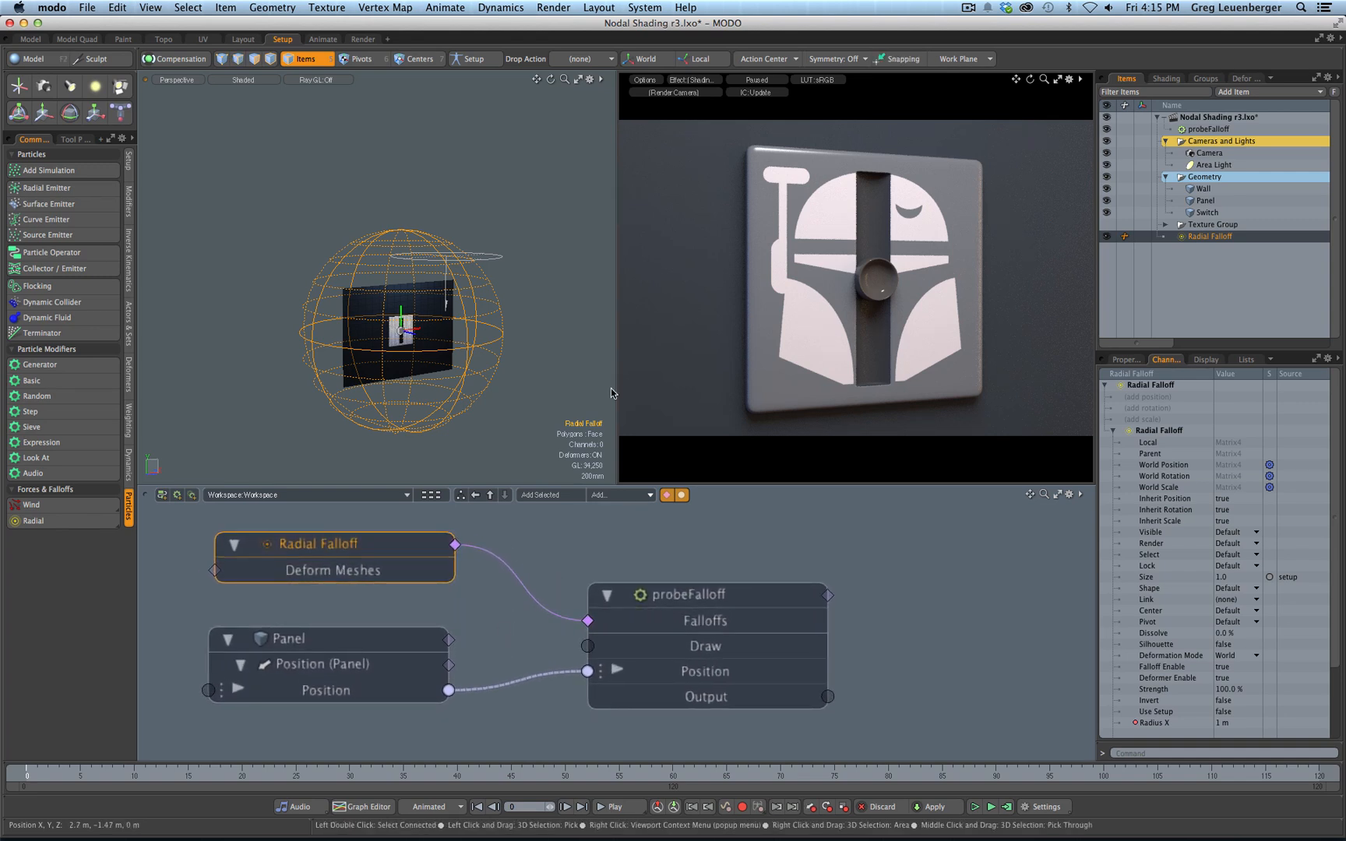
Show the scene from the front in a full-width viewport replacing the render preview, and add a locator
{"action": "key", "text": "ctrl+space"}
{"action": "left_click", "coordinate": [466, 393]}
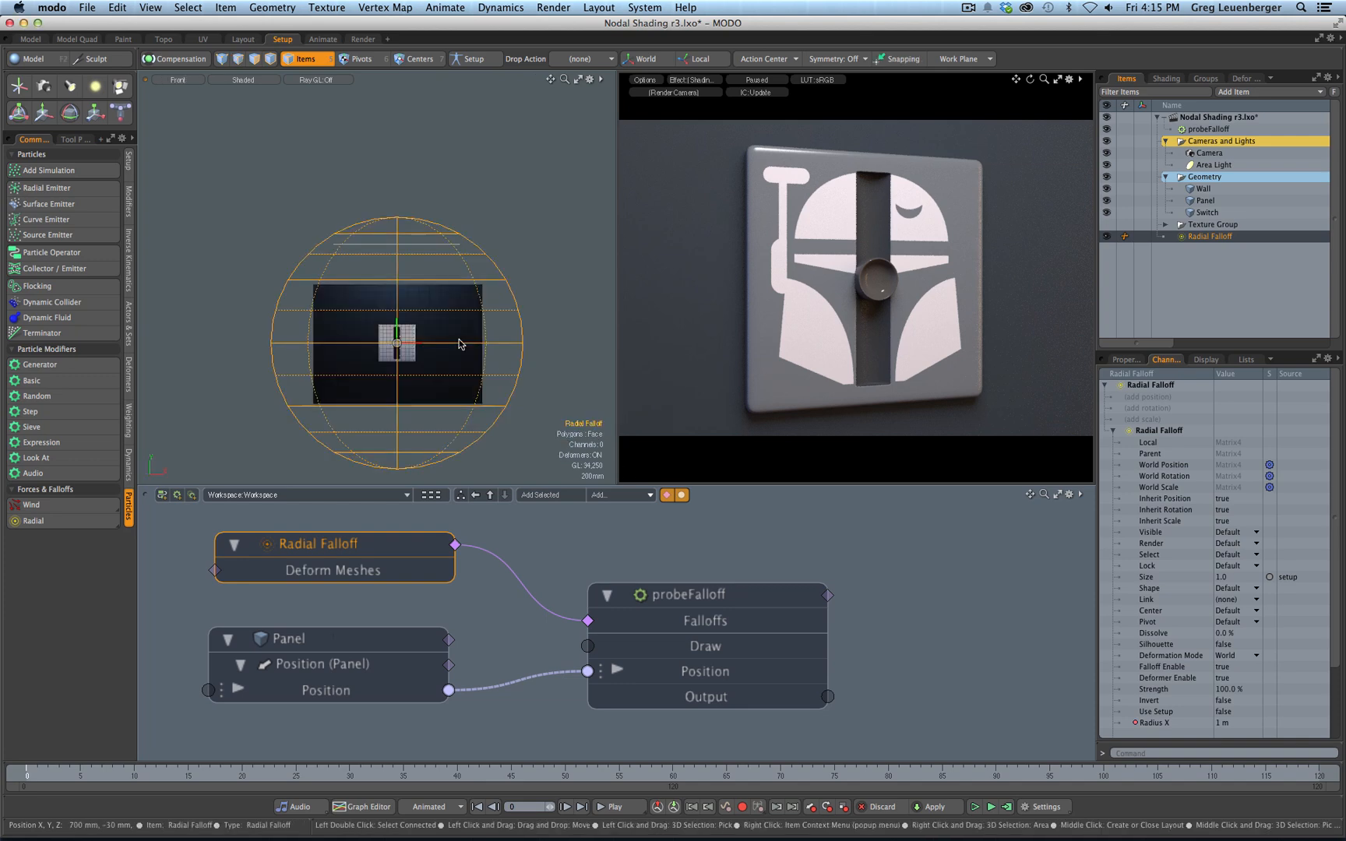
{"action": "left_click_drag", "start_coordinate": [435, 326], "coordinate": [418, 316], "text": "alt"}
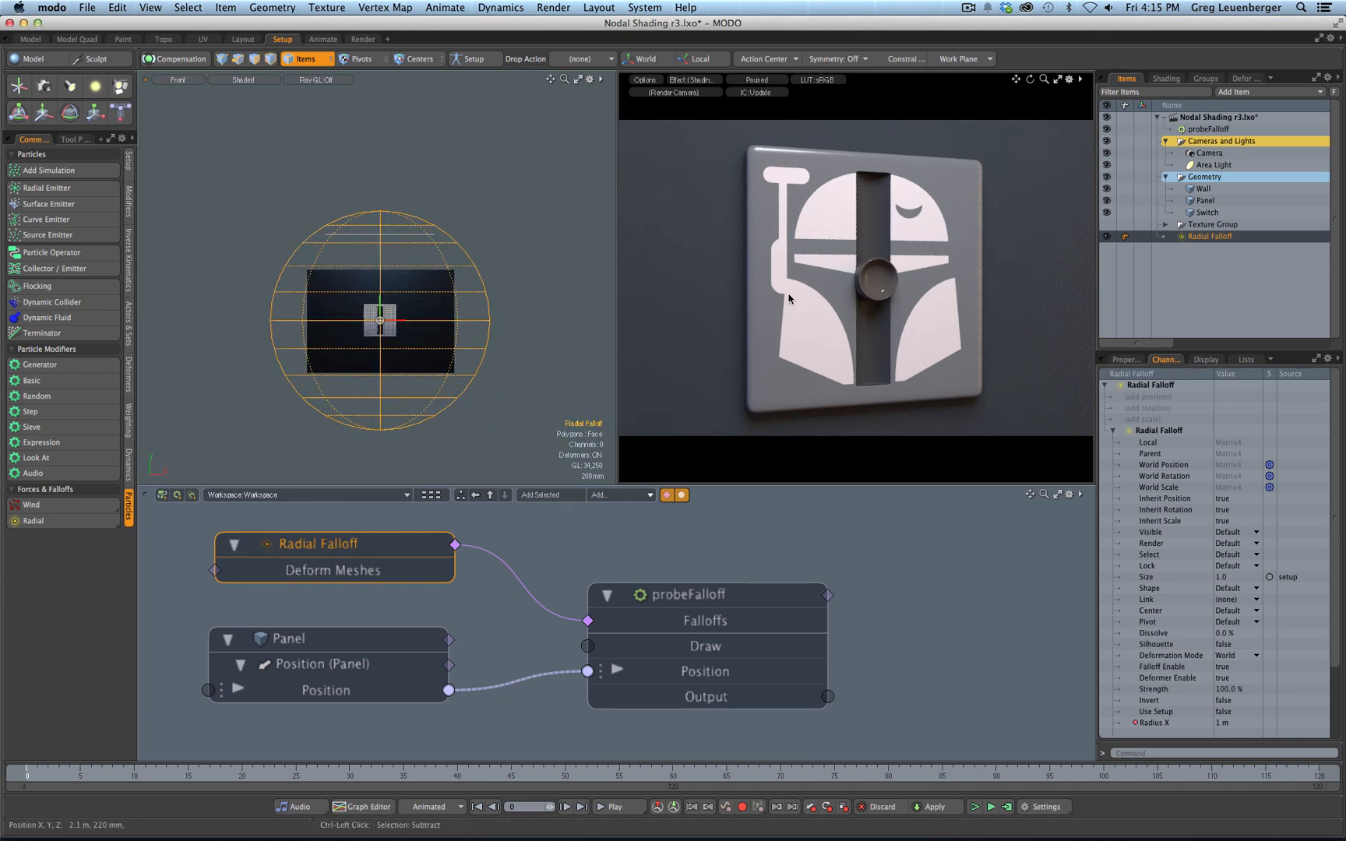
{"action": "key", "text": "ctrl+alt+space"}
{"action": "left_click", "coordinate": [789, 345]}
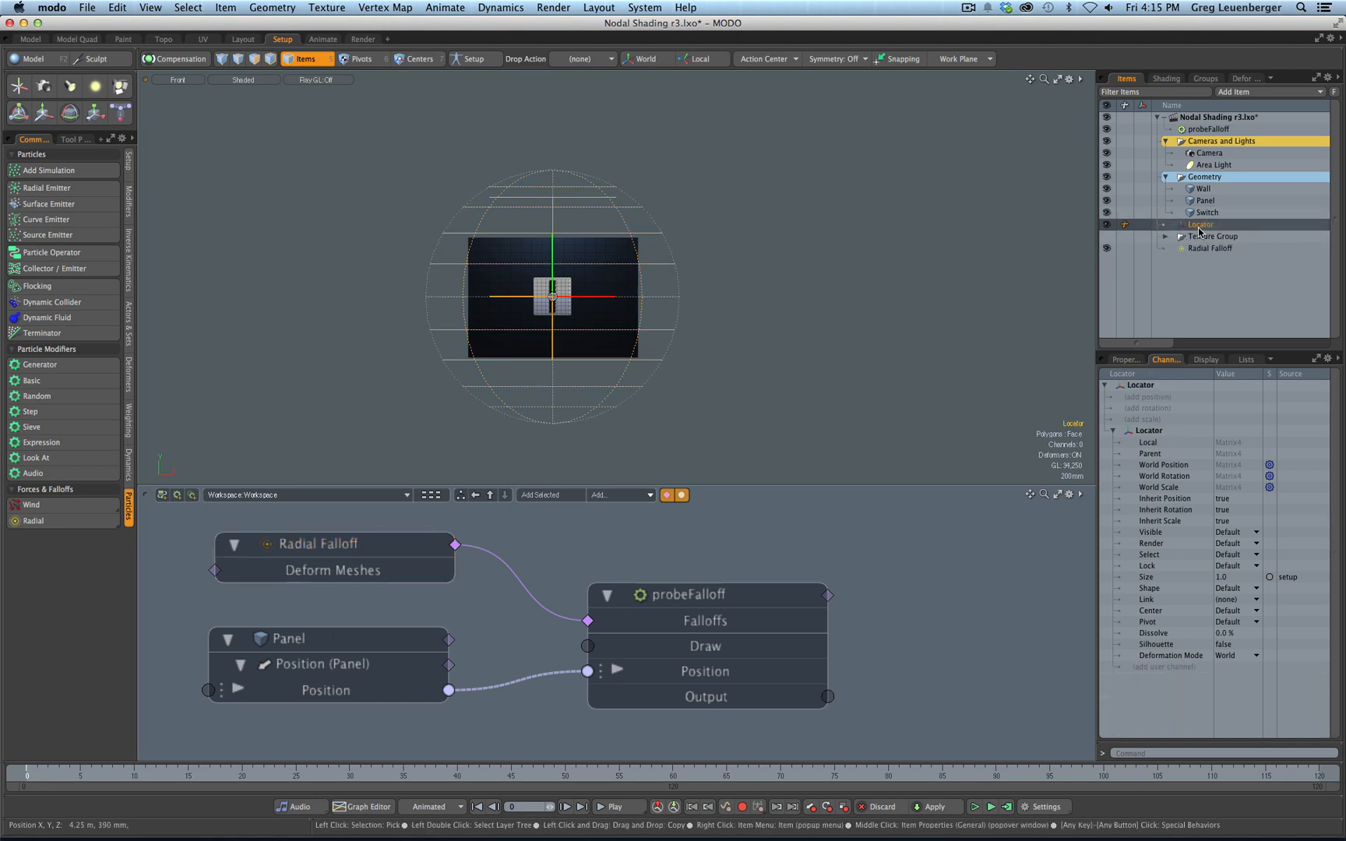
Hide the Wall and Switch meshes, keeping the Panel mesh visible
{"action": "left_click", "coordinate": [1106, 188]}
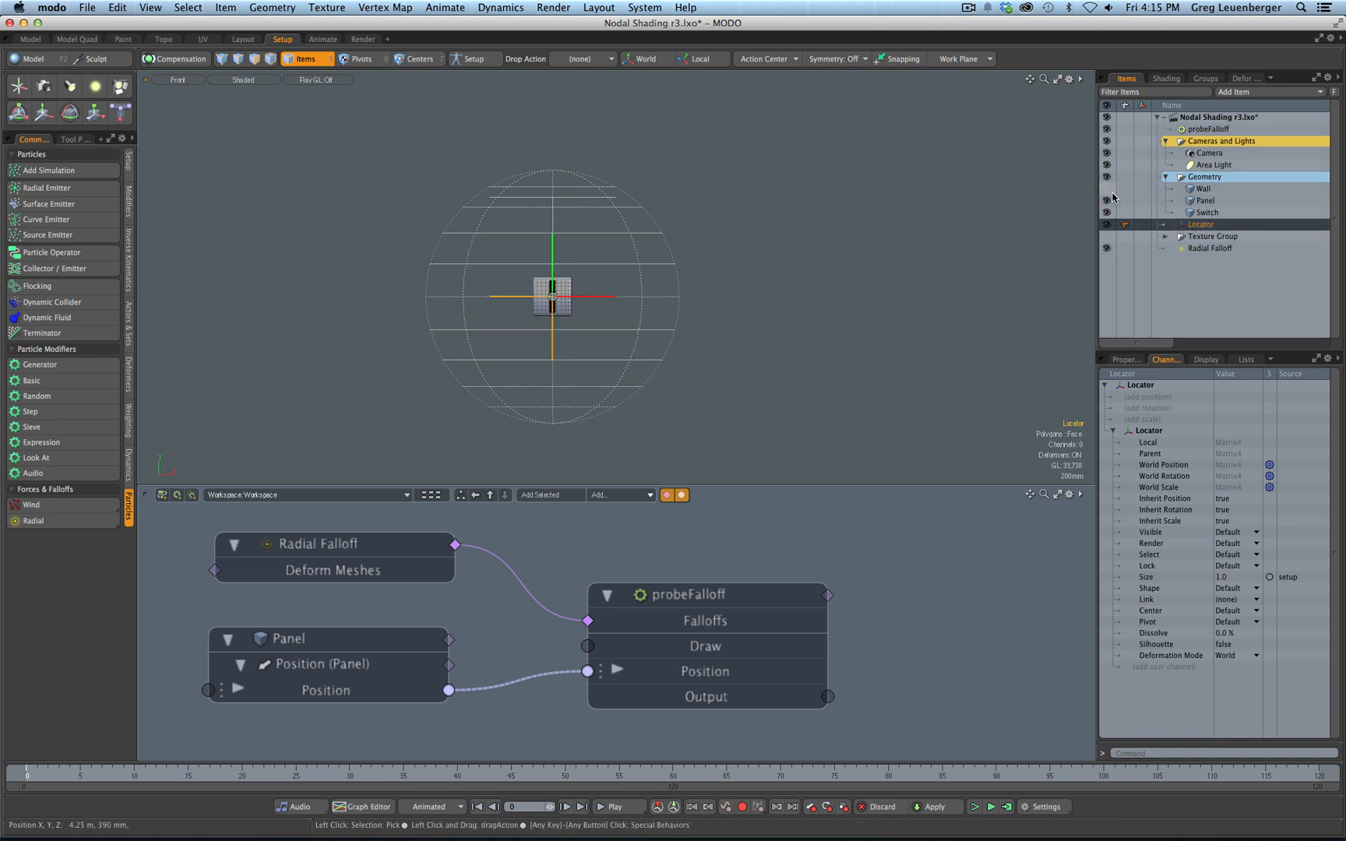
{"action": "left_click", "coordinate": [1106, 200]}
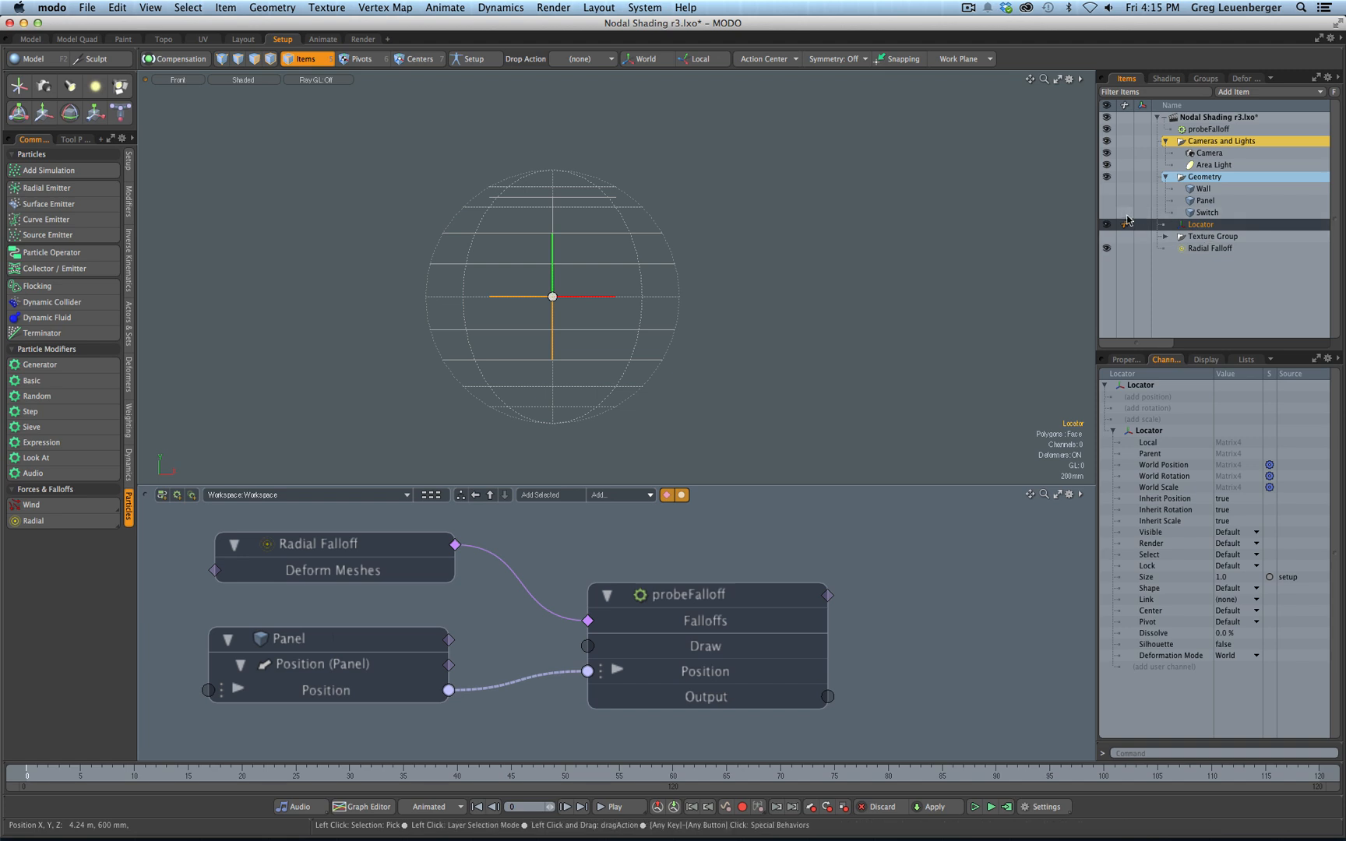
{"action": "left_click", "coordinate": [1107, 201]}
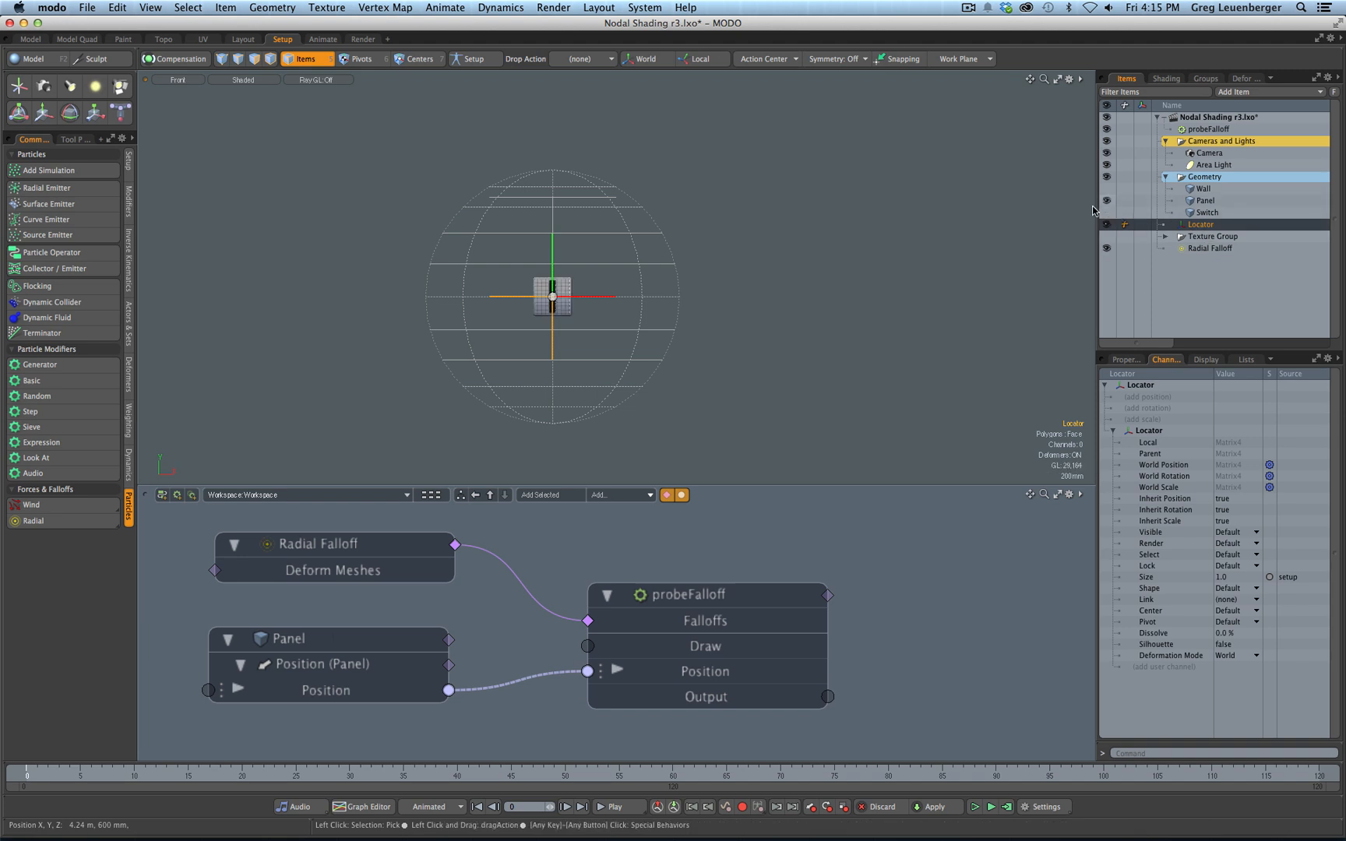
{"action": "scroll", "coordinate": [634, 300], "scroll_direction": "up", "scroll_amount": 3}
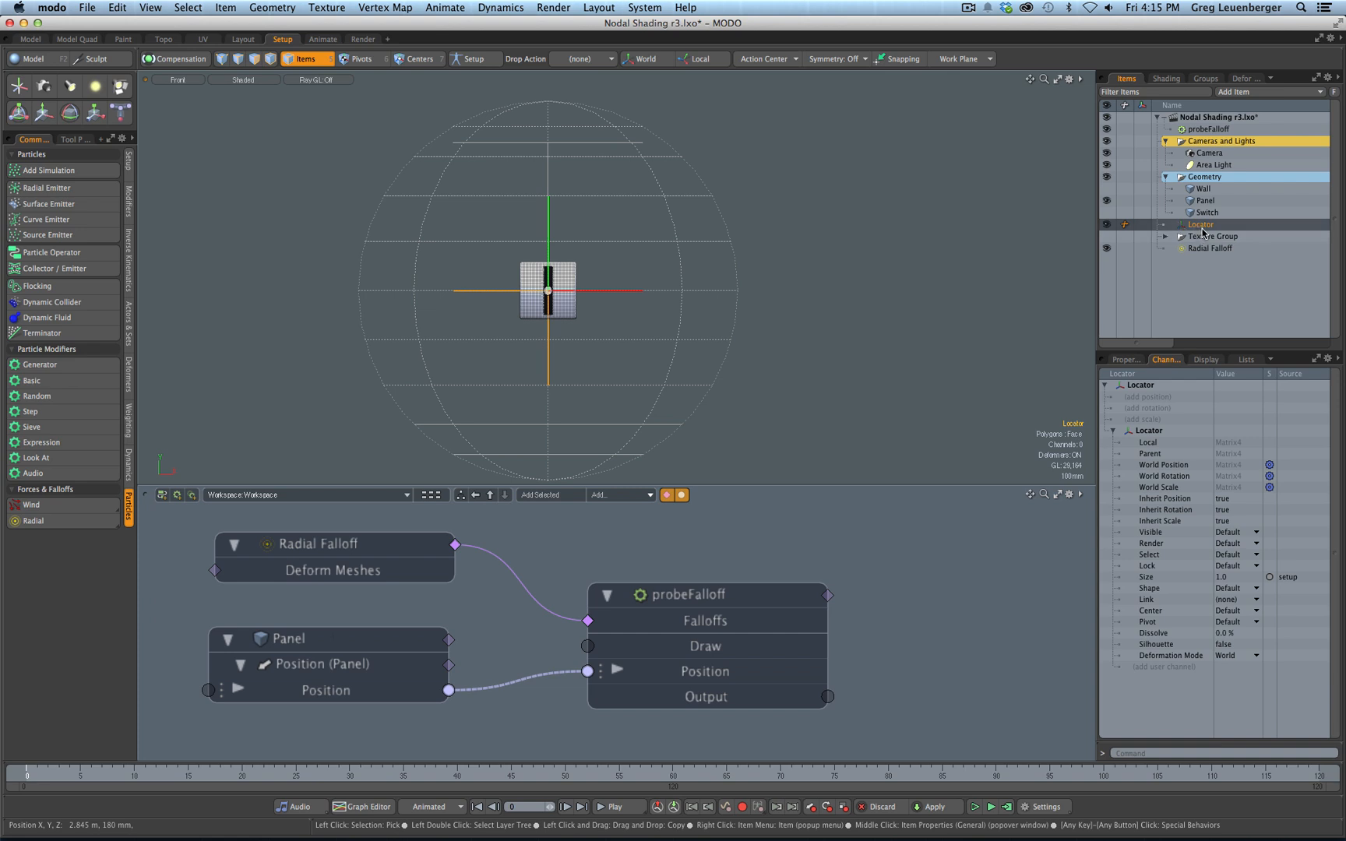
Add the Locator's Position X channel to the schematic and place its node beyond the falloff probe
{"action": "left_click", "coordinate": [1125, 359]}
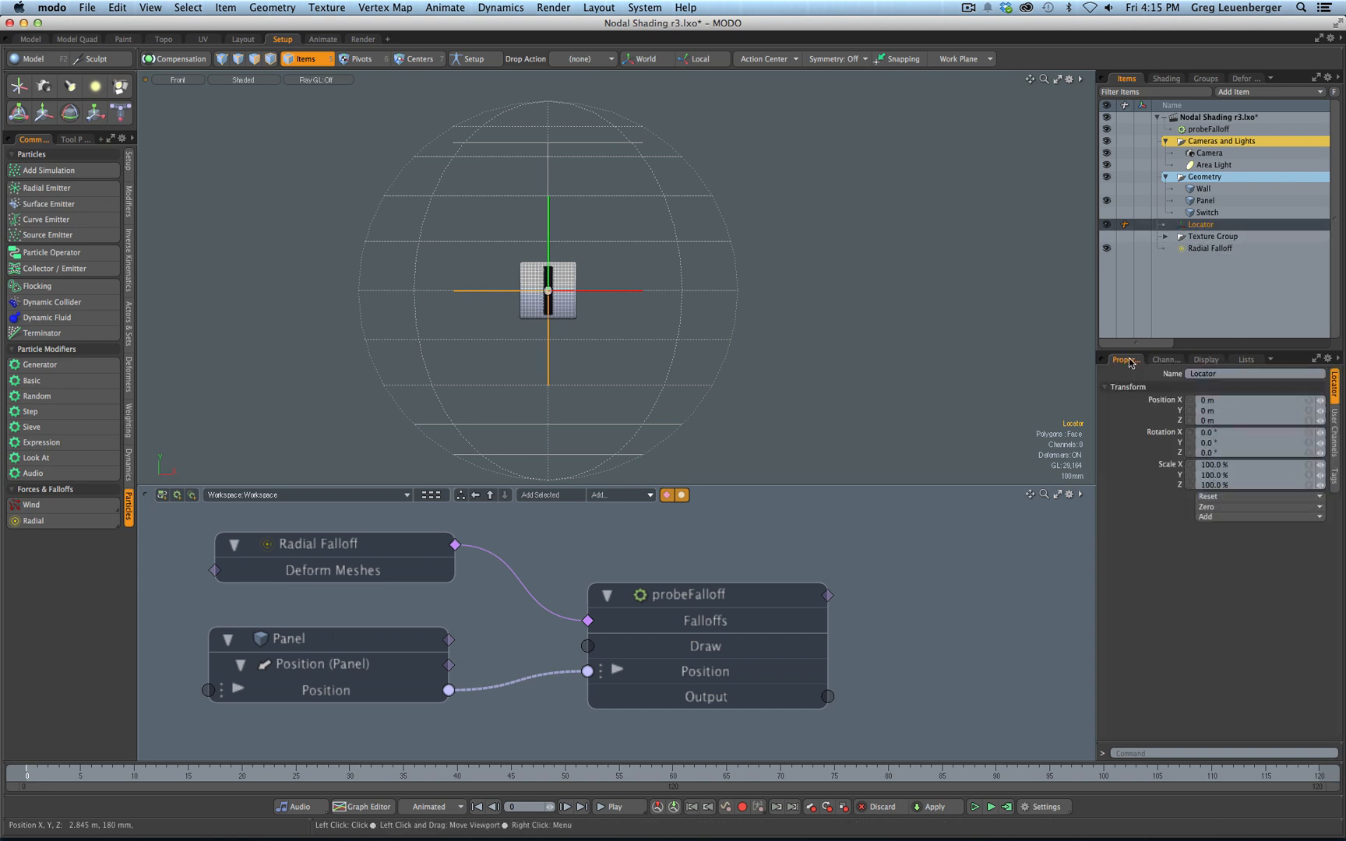
{"action": "right_click", "coordinate": [1169, 407]}
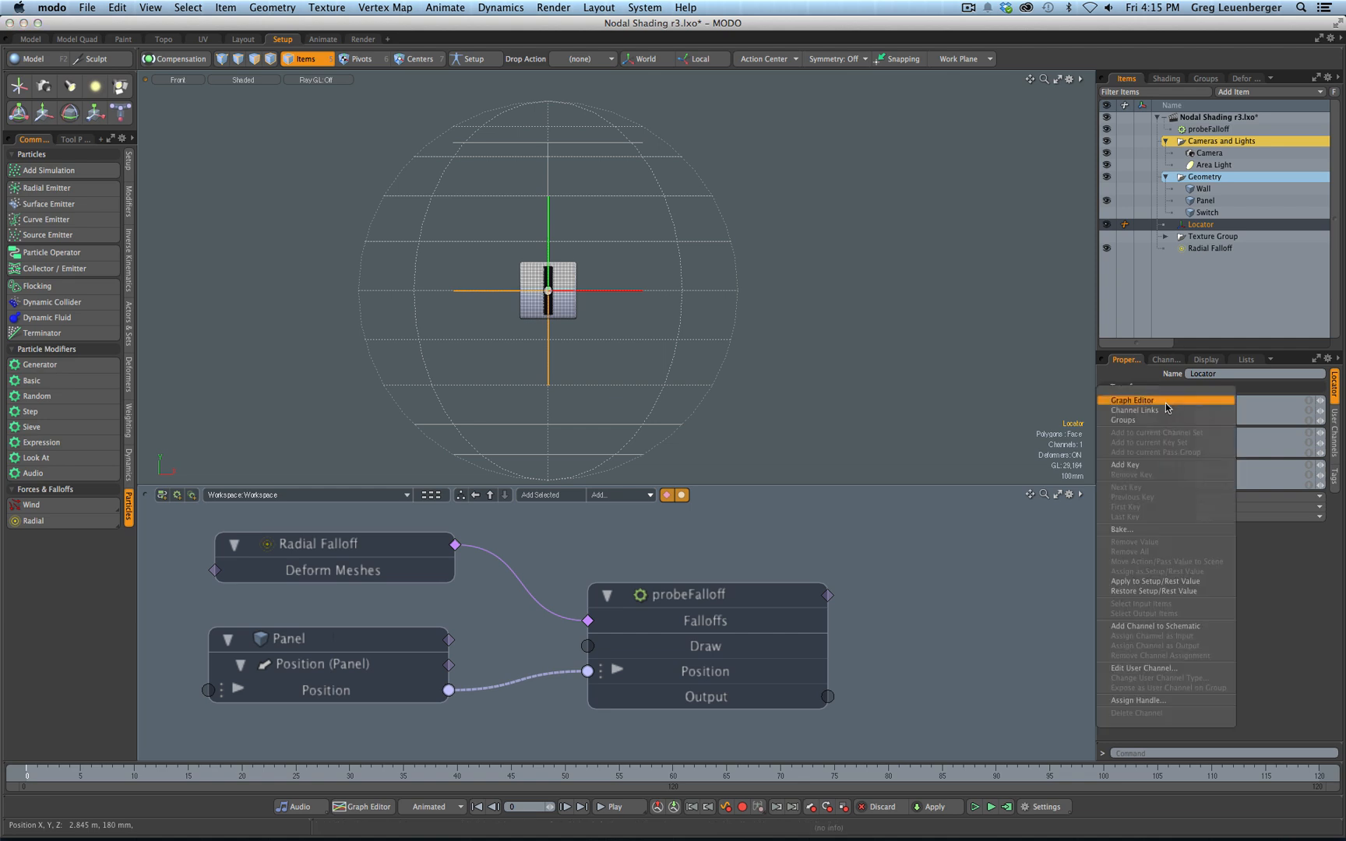
{"action": "left_click", "coordinate": [1158, 625]}
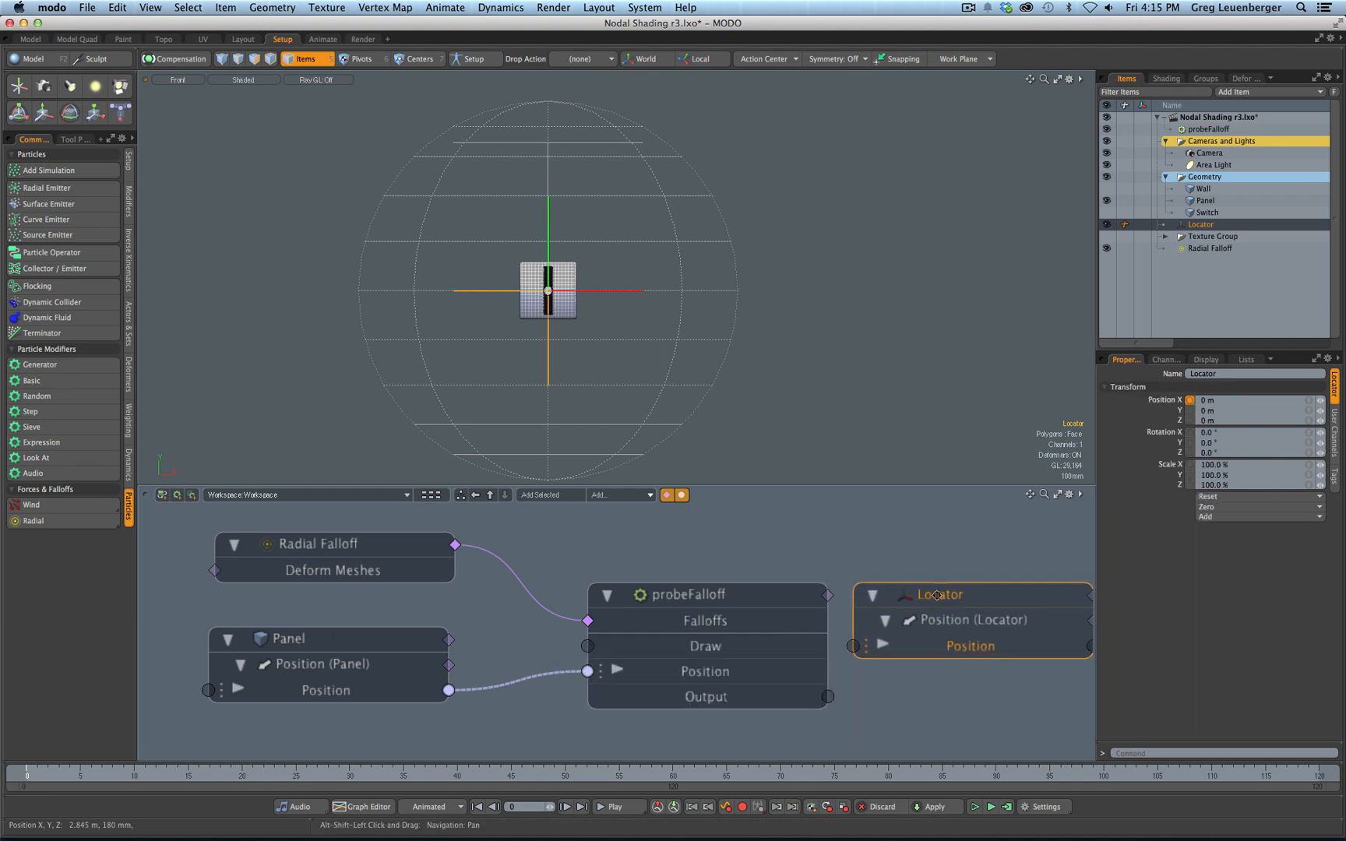
{"action": "scroll", "coordinate": [937, 595], "scroll_direction": "down", "scroll_amount": 2}
{"action": "left_click", "coordinate": [872, 580]}
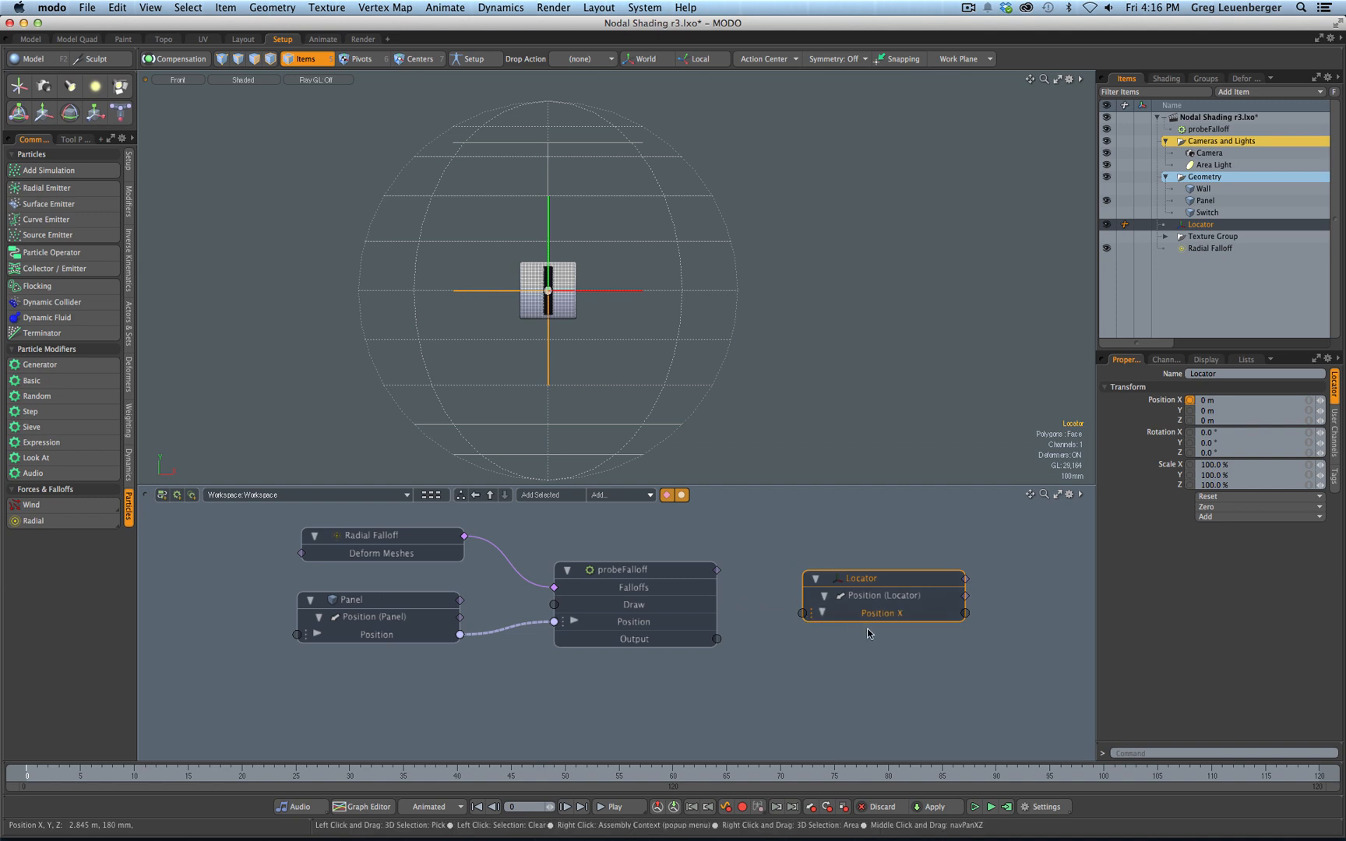
Collapse the Locator node's position channel and link the falloff probe's Output to it, driving Position X
{"action": "left_click", "coordinate": [822, 612]}
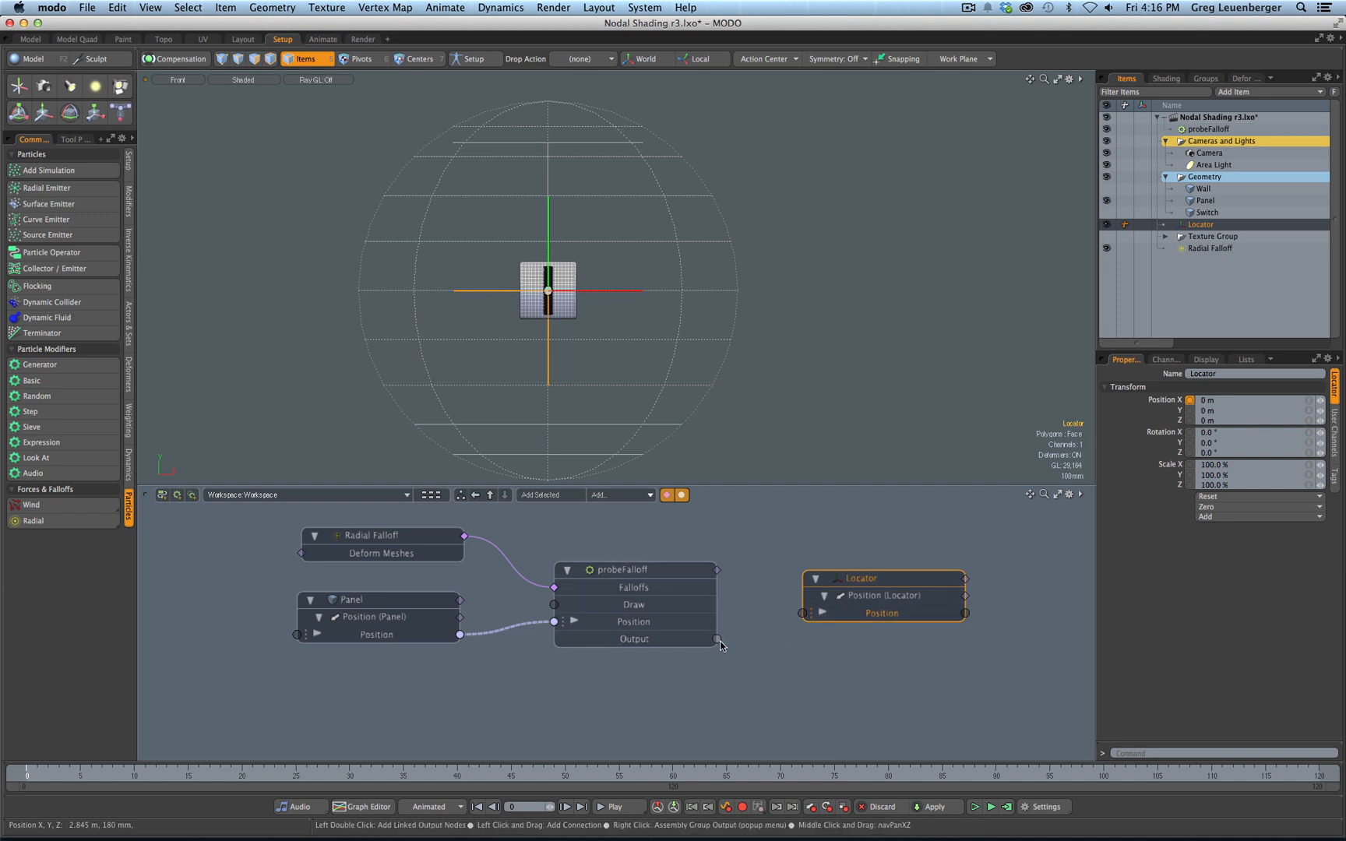
{"action": "left_click_drag", "start_coordinate": [829, 620], "coordinate": [827, 616]}
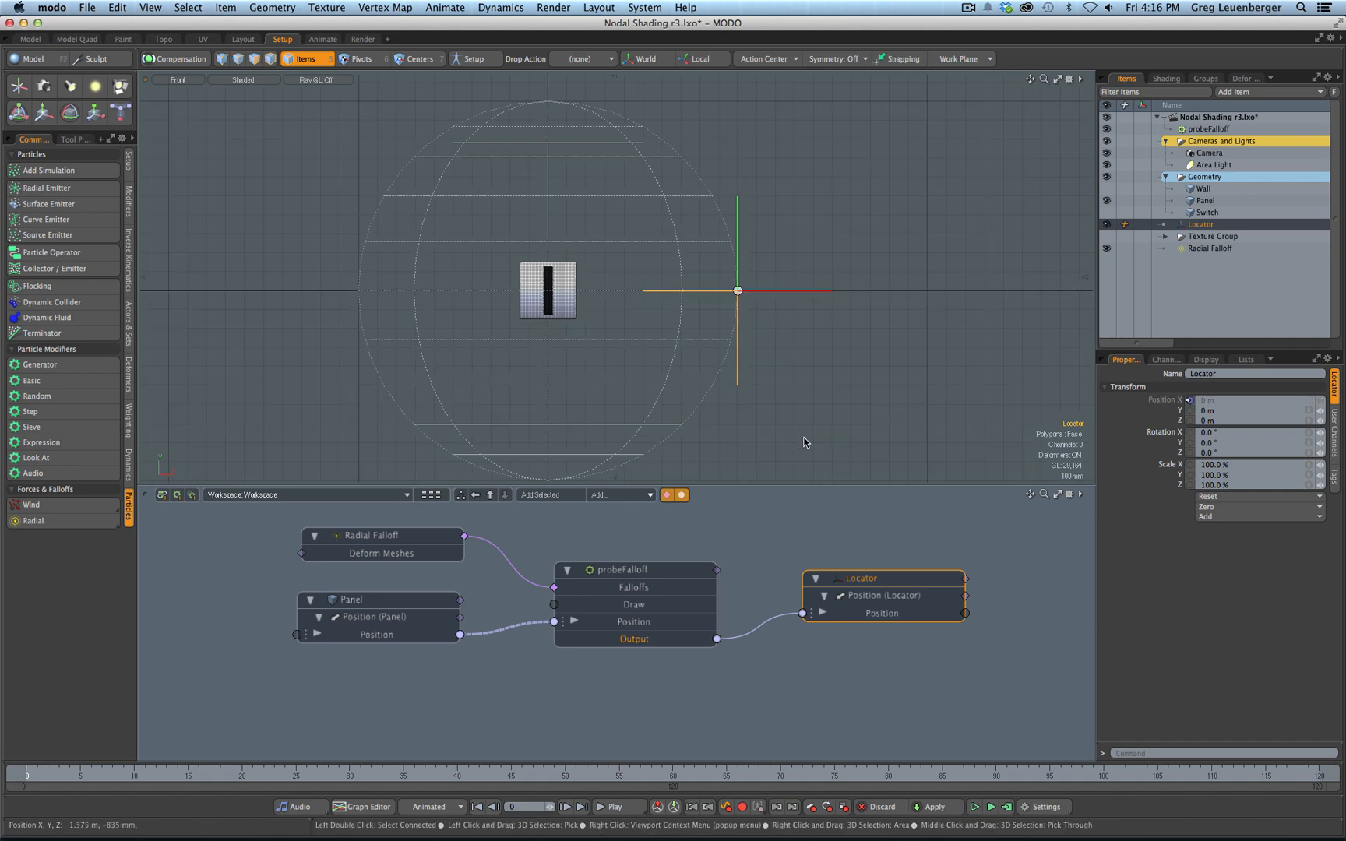
{"action": "left_click_drag", "start_coordinate": [687, 300], "coordinate": [584, 330], "text": "ctrl+alt"}
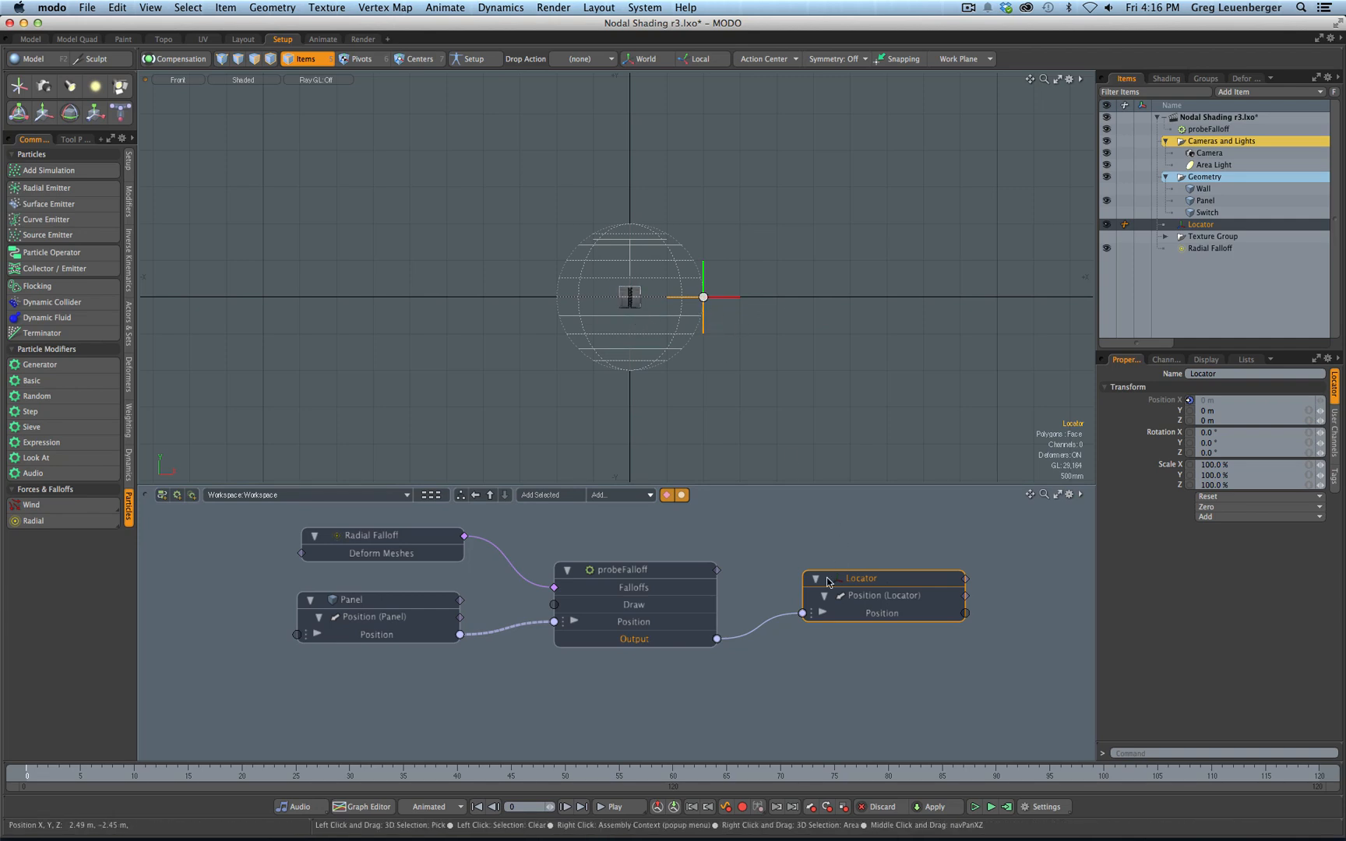
{"action": "scroll", "coordinate": [649, 567], "scroll_direction": "up", "scroll_amount": 3}
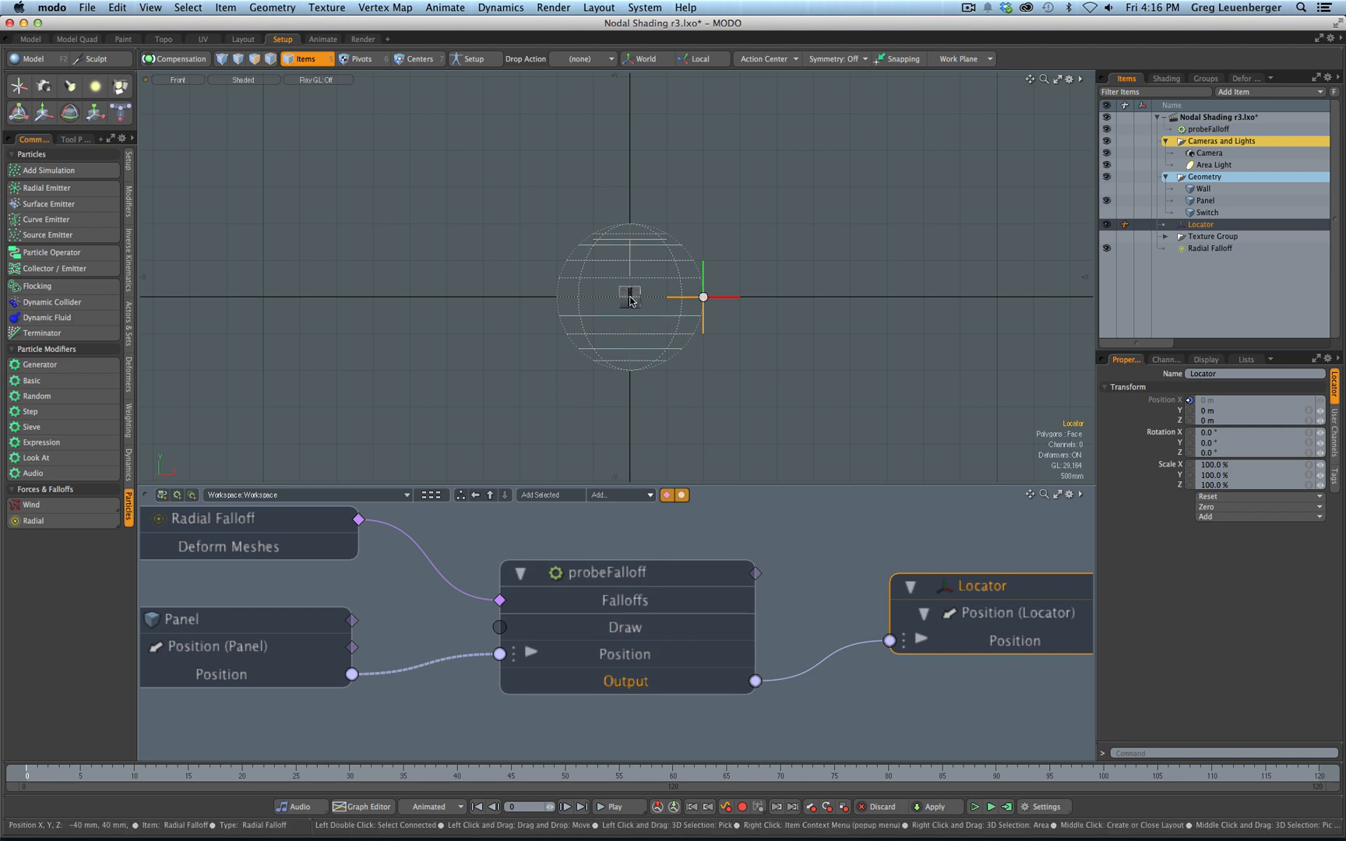
Select the Panel mesh and view it in perspective from an angle
{"action": "left_click_drag", "start_coordinate": [630, 298], "coordinate": [745, 342], "text": "ctrl+alt"}
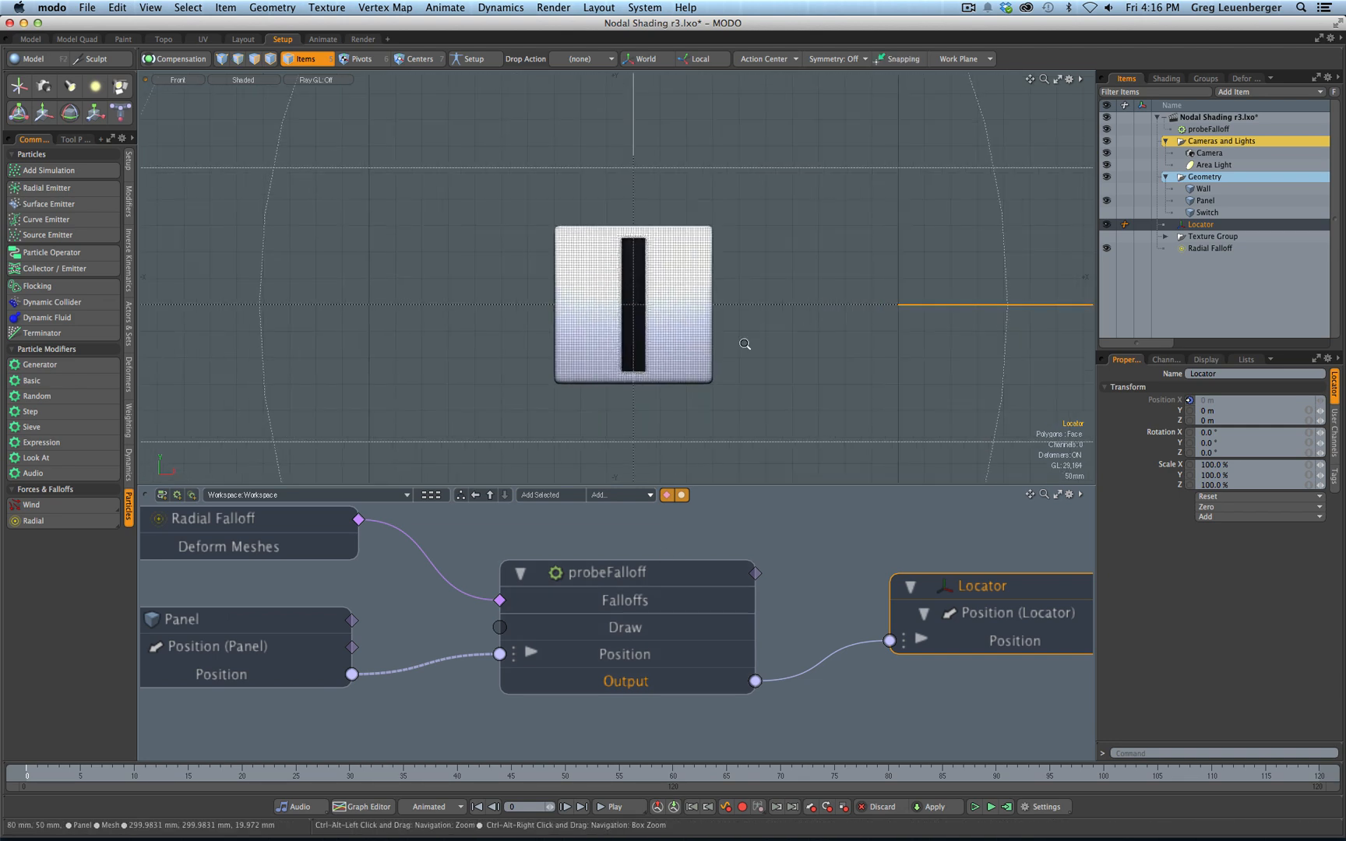
{"action": "left_click", "coordinate": [704, 369]}
{"action": "key", "text": "."}
{"action": "left_click_drag", "start_coordinate": [904, 249], "coordinate": [436, 339], "text": "alt"}
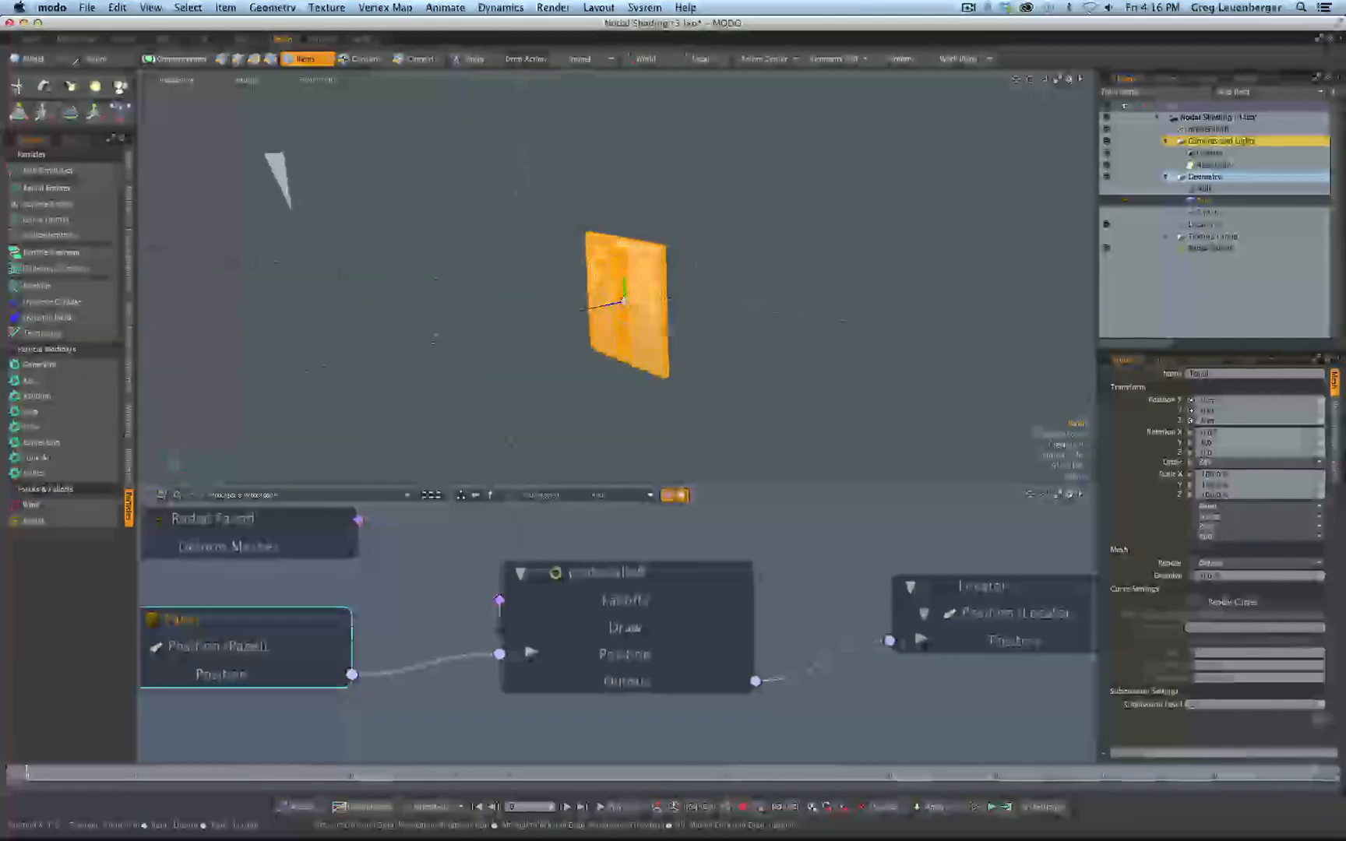
{"action": "mouse_move", "coordinate": [671, 330]}
{"action": "left_mouse_down", "text": "ctrl+alt"}
{"action": "mouse_move", "coordinate": [635, 318]}
{"action": "mouse_move", "coordinate": [662, 305]}
{"action": "left_mouse_up", "text": "ctrl+alt"}
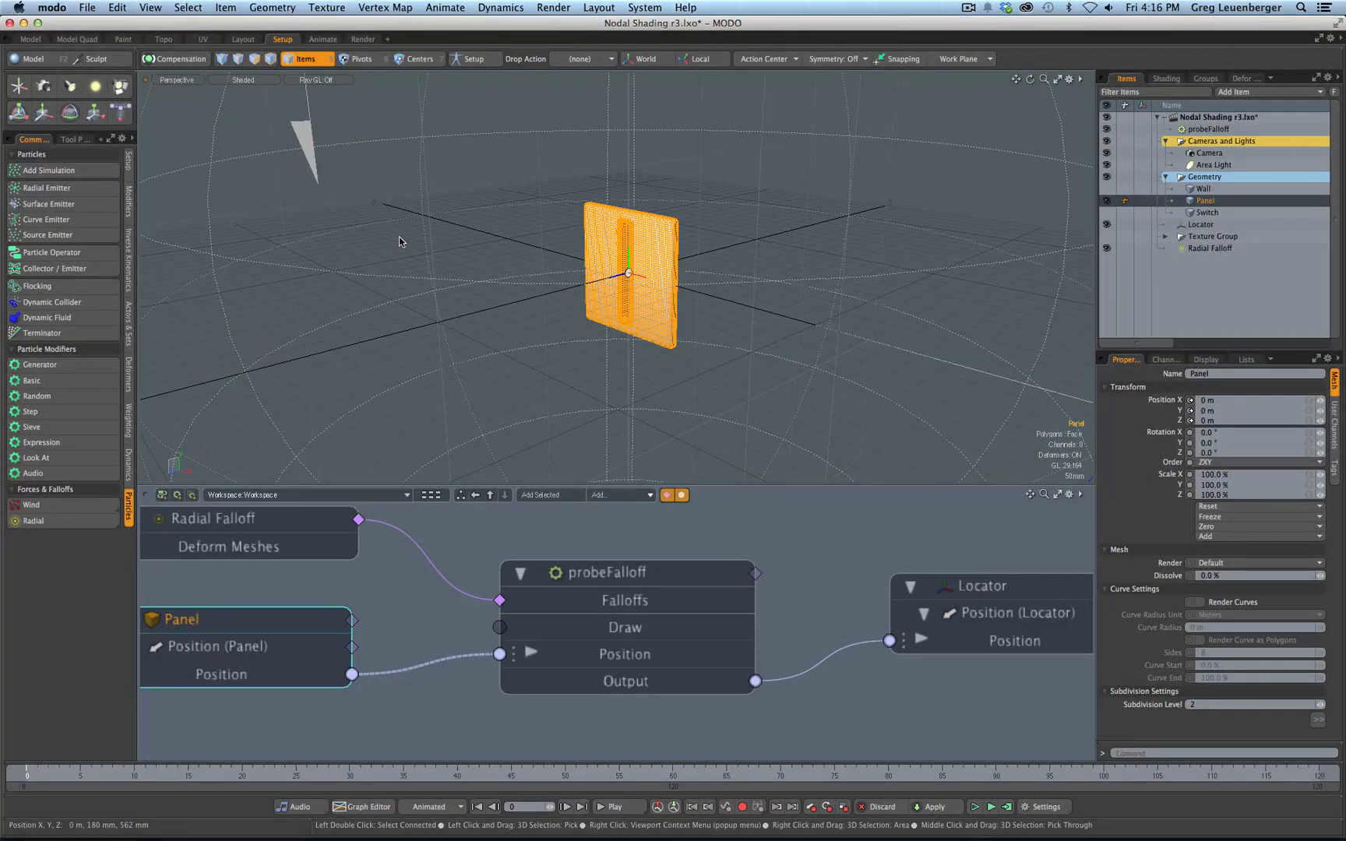
{"action": "key", "text": "o"}
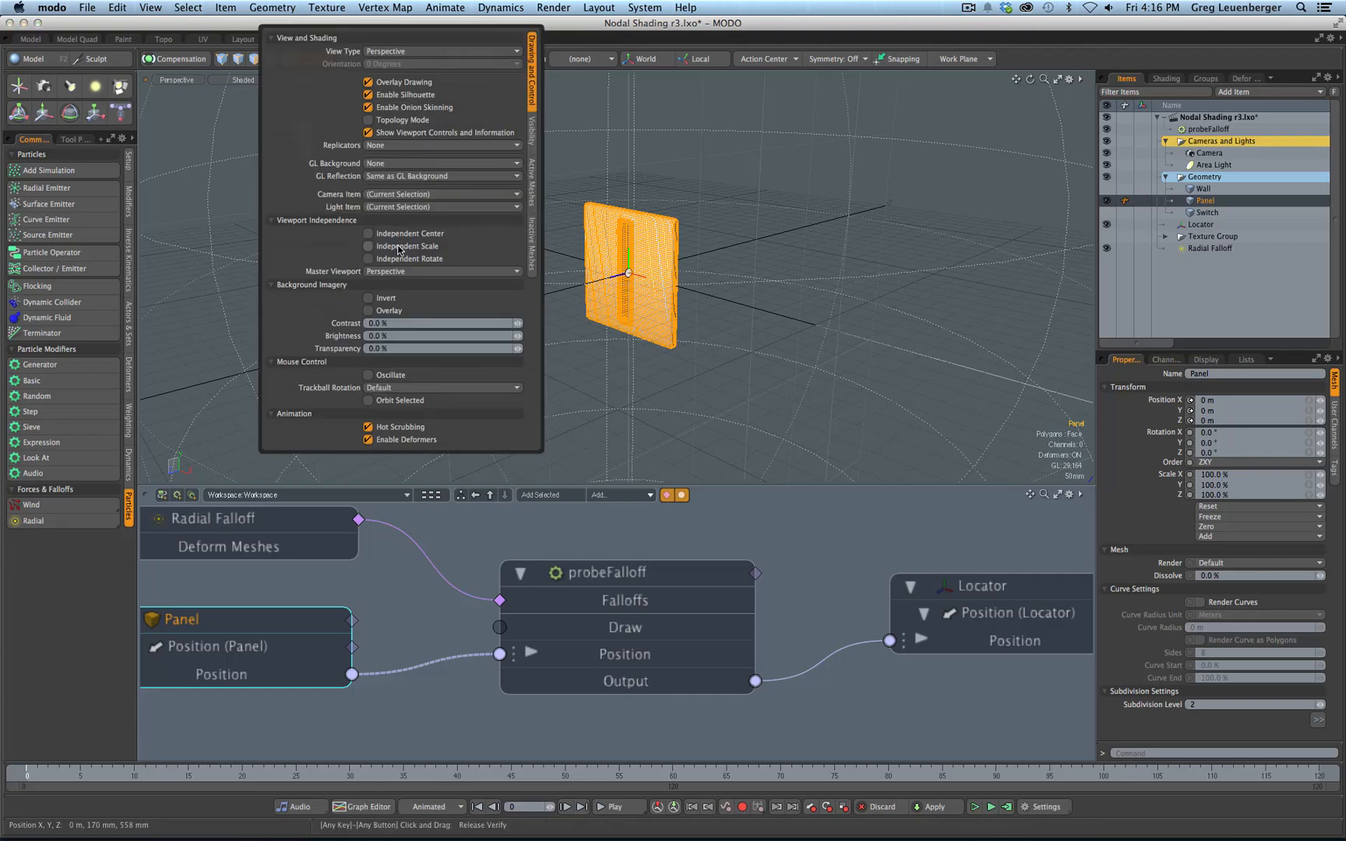
{"action": "left_click", "coordinate": [533, 132]}
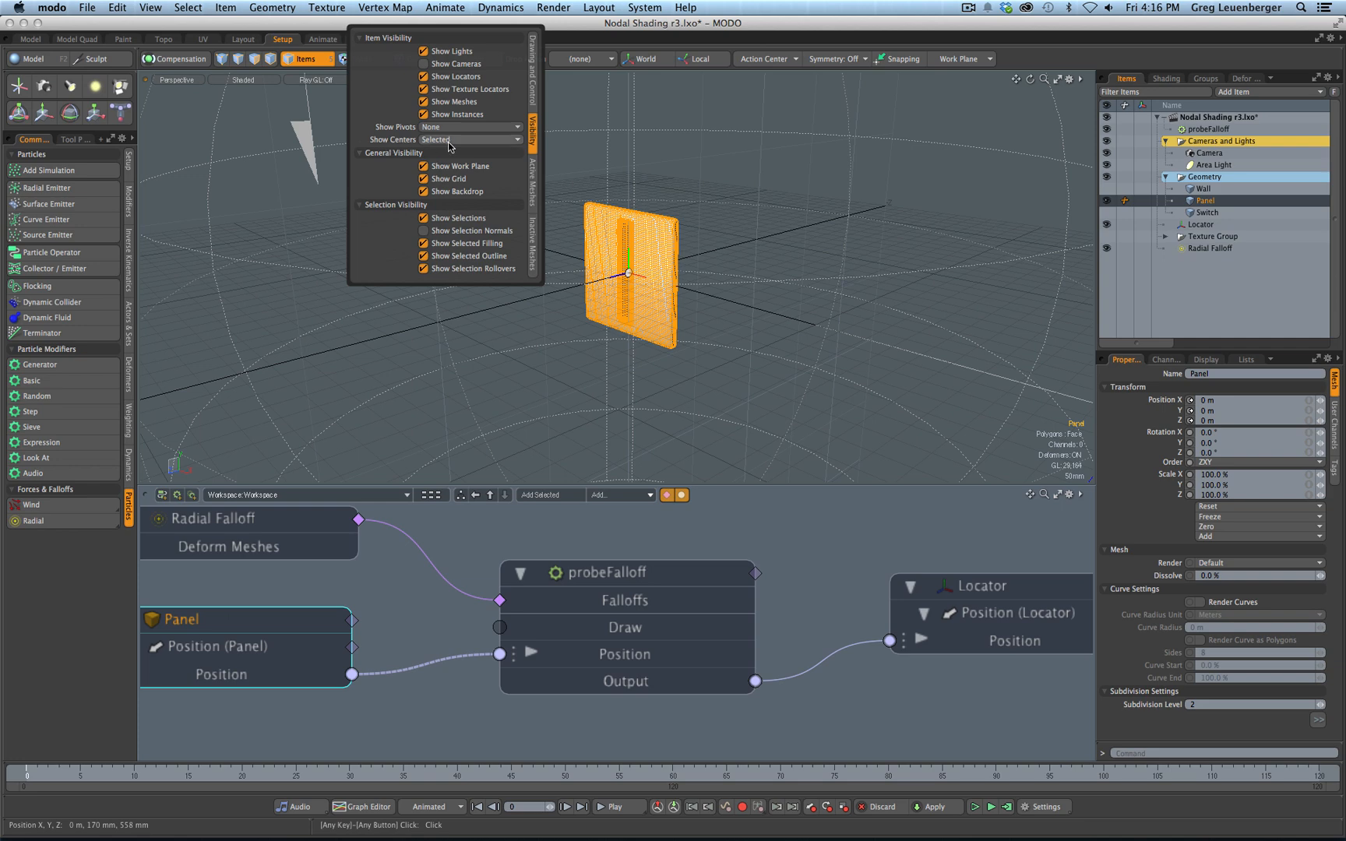
{"action": "left_click", "coordinate": [528, 345]}
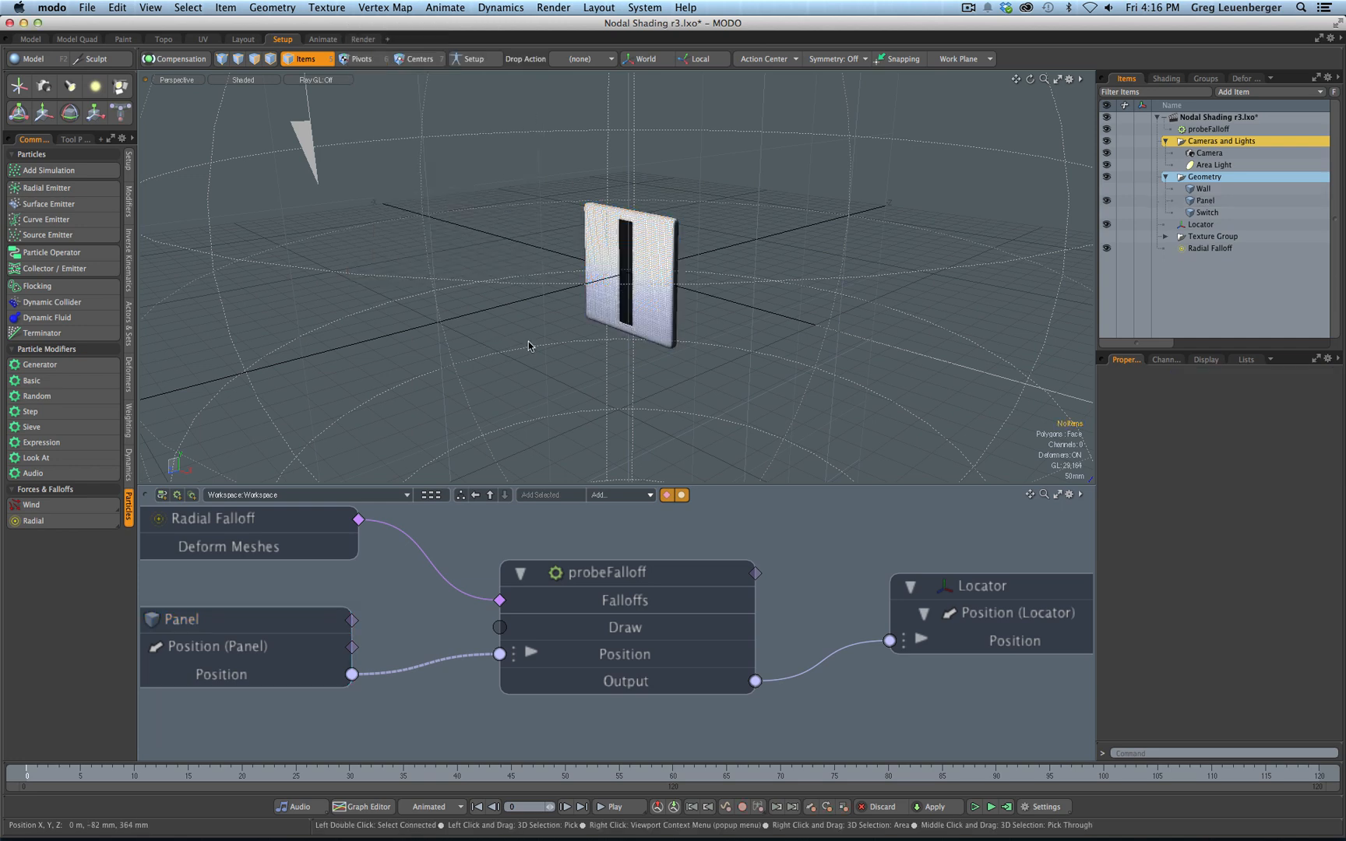
Select the Radial Falloff and switch to a front view framing its whole sphere, the Panel and the Locator
{"action": "left_click", "coordinate": [653, 315]}
{"action": "left_click_drag", "start_coordinate": [725, 357], "coordinate": [737, 324], "text": "ctrl+alt"}
{"action": "left_click", "coordinate": [740, 331]}
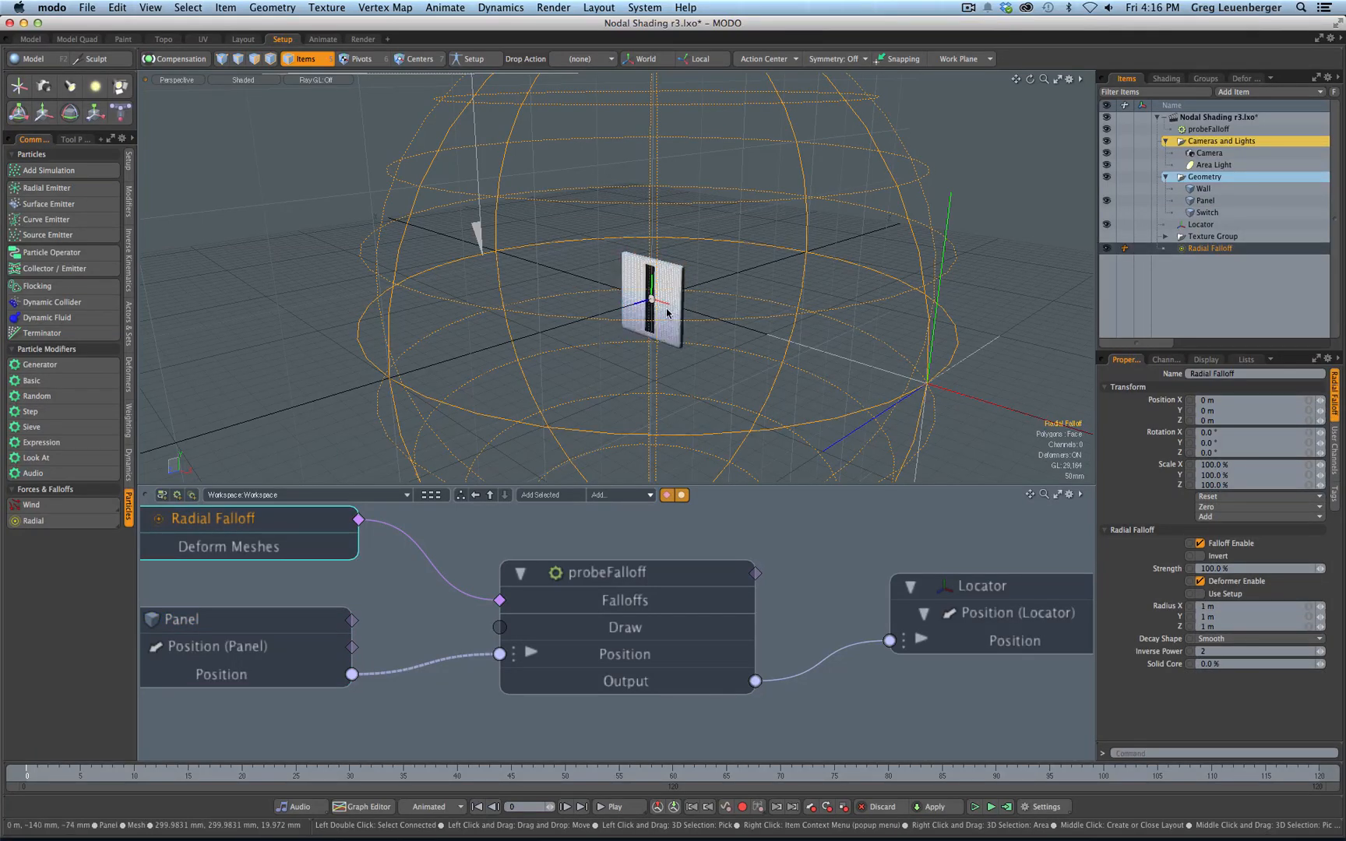
{"action": "left_click_drag", "start_coordinate": [679, 307], "coordinate": [616, 338], "text": "ctrl+alt"}
{"action": "left_click_drag", "start_coordinate": [913, 596], "coordinate": [810, 586], "text": "alt"}
{"action": "left_click_drag", "start_coordinate": [748, 427], "coordinate": [954, 315], "text": "alt"}
{"action": "left_click_drag", "start_coordinate": [733, 272], "coordinate": [788, 311], "text": "ctrl+alt"}
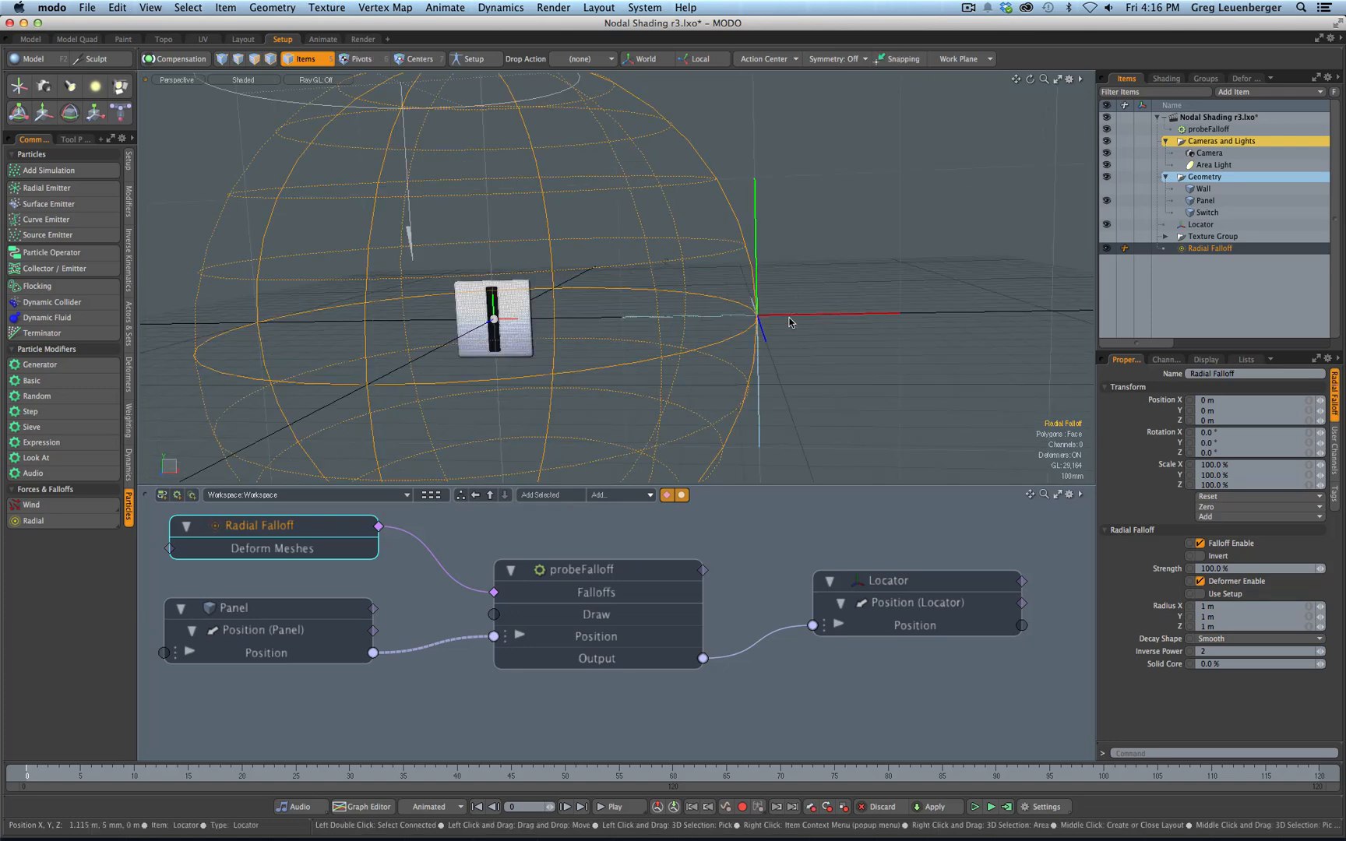
{"action": "key", "text": "ctrl+space"}
{"action": "left_click", "coordinate": [903, 440]}
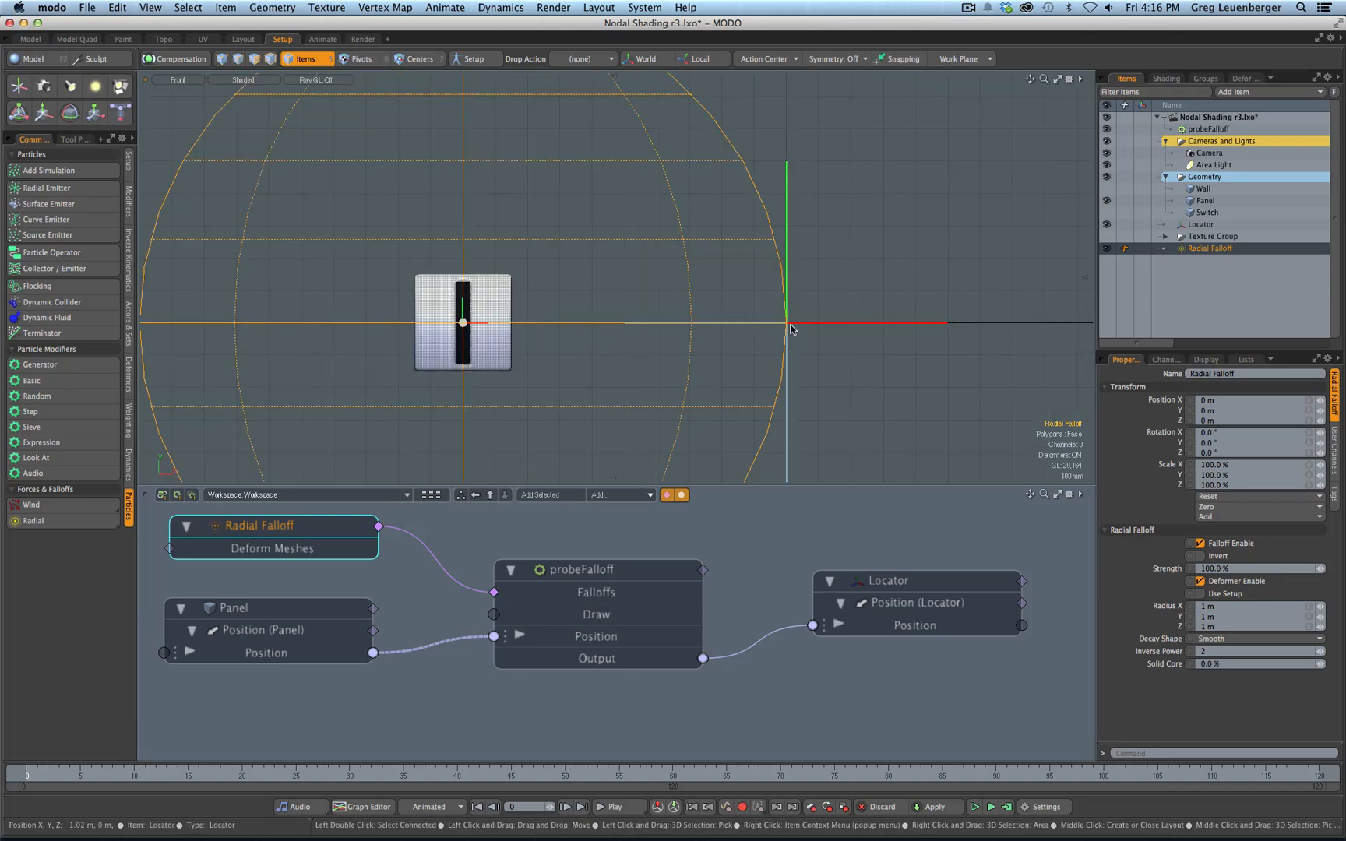
{"action": "scroll", "coordinate": [810, 350], "scroll_direction": "down", "scroll_amount": 3}
{"action": "scroll", "coordinate": [796, 361], "scroll_direction": "down", "scroll_amount": 1}
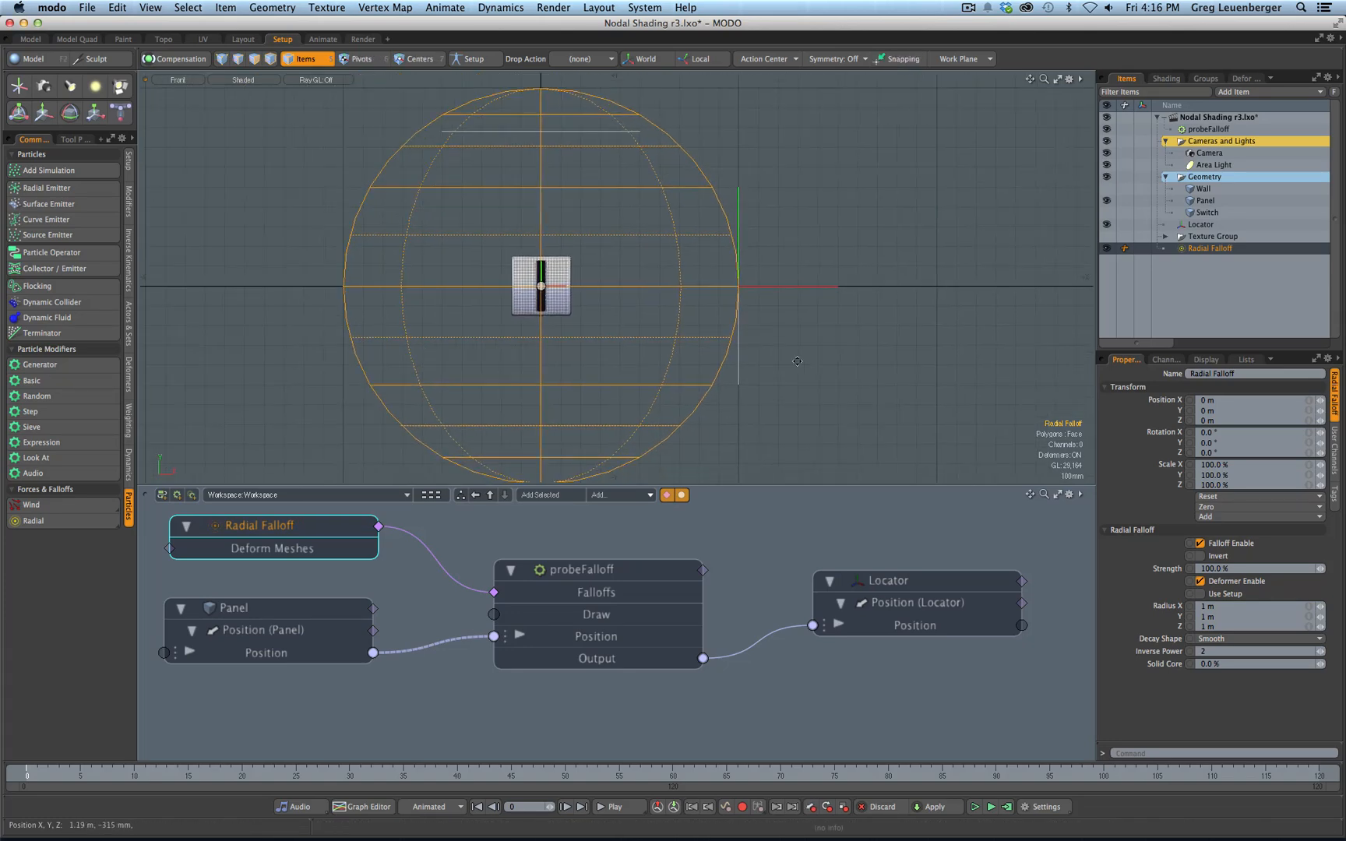
{"action": "scroll", "coordinate": [797, 361], "scroll_direction": "down", "scroll_amount": 1}
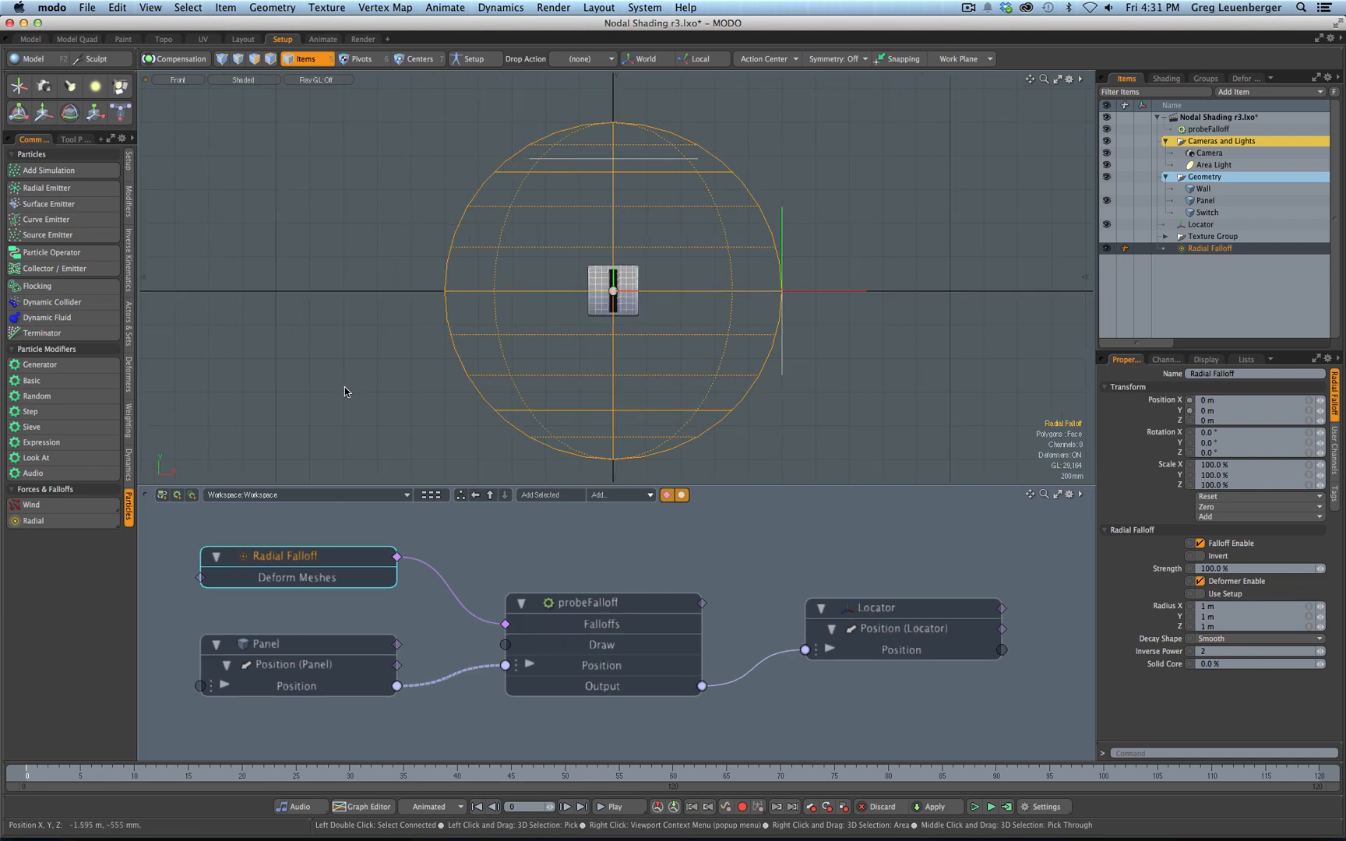
Examine the Radial Falloff, probeFalloff and Panel nodes in turn, along with their properties
{"action": "left_click", "coordinate": [321, 563]}
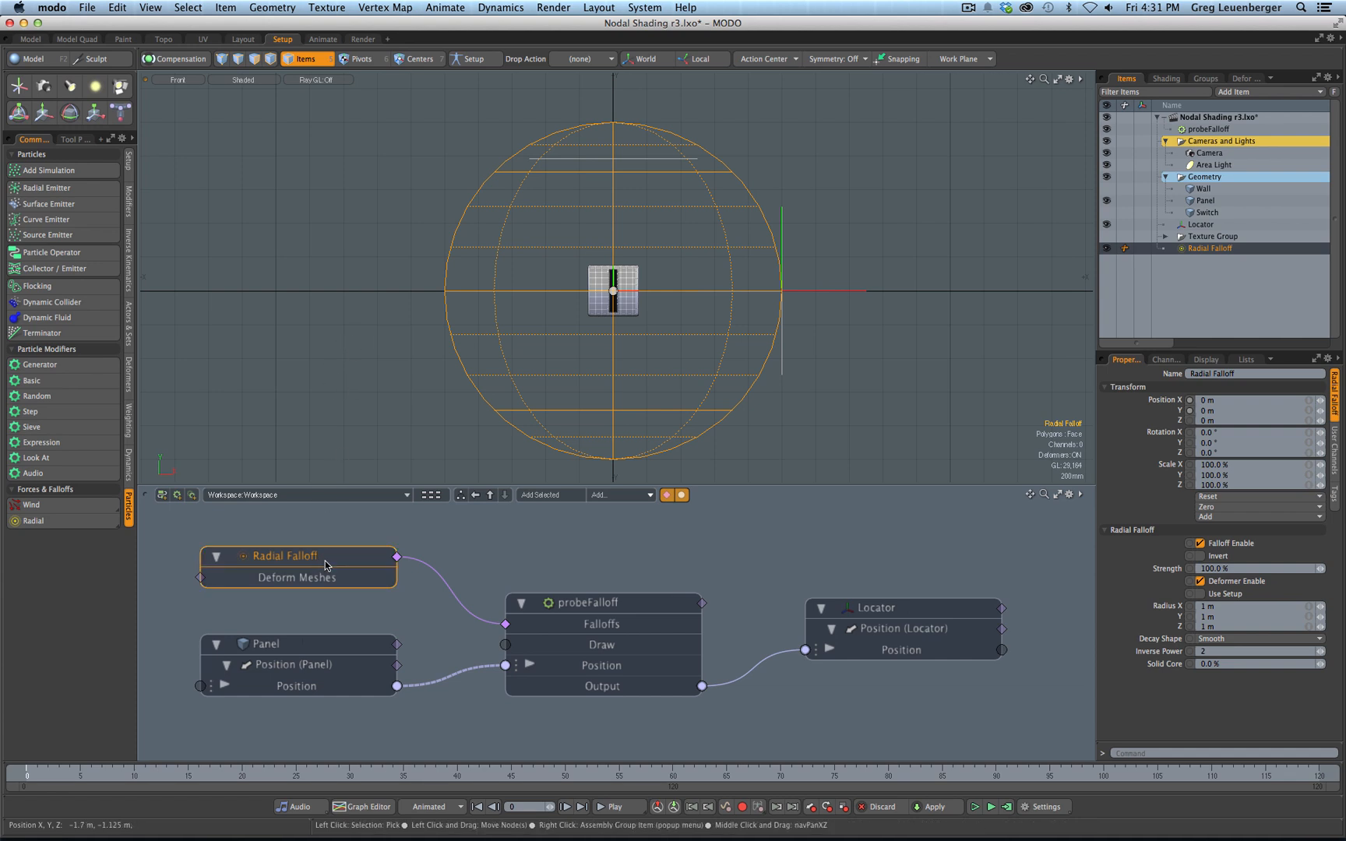
{"action": "left_click", "coordinate": [682, 604]}
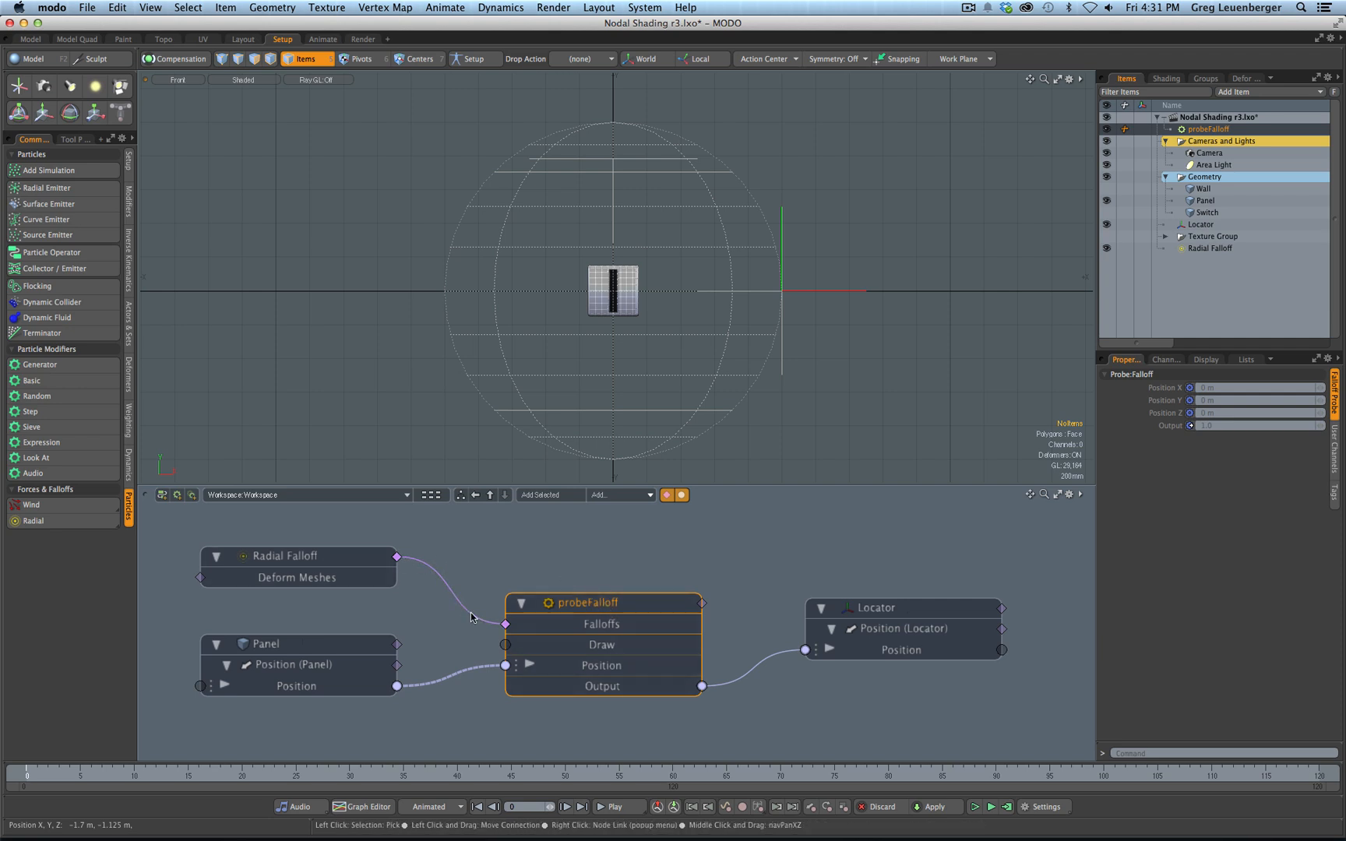
{"action": "left_click", "coordinate": [339, 563]}
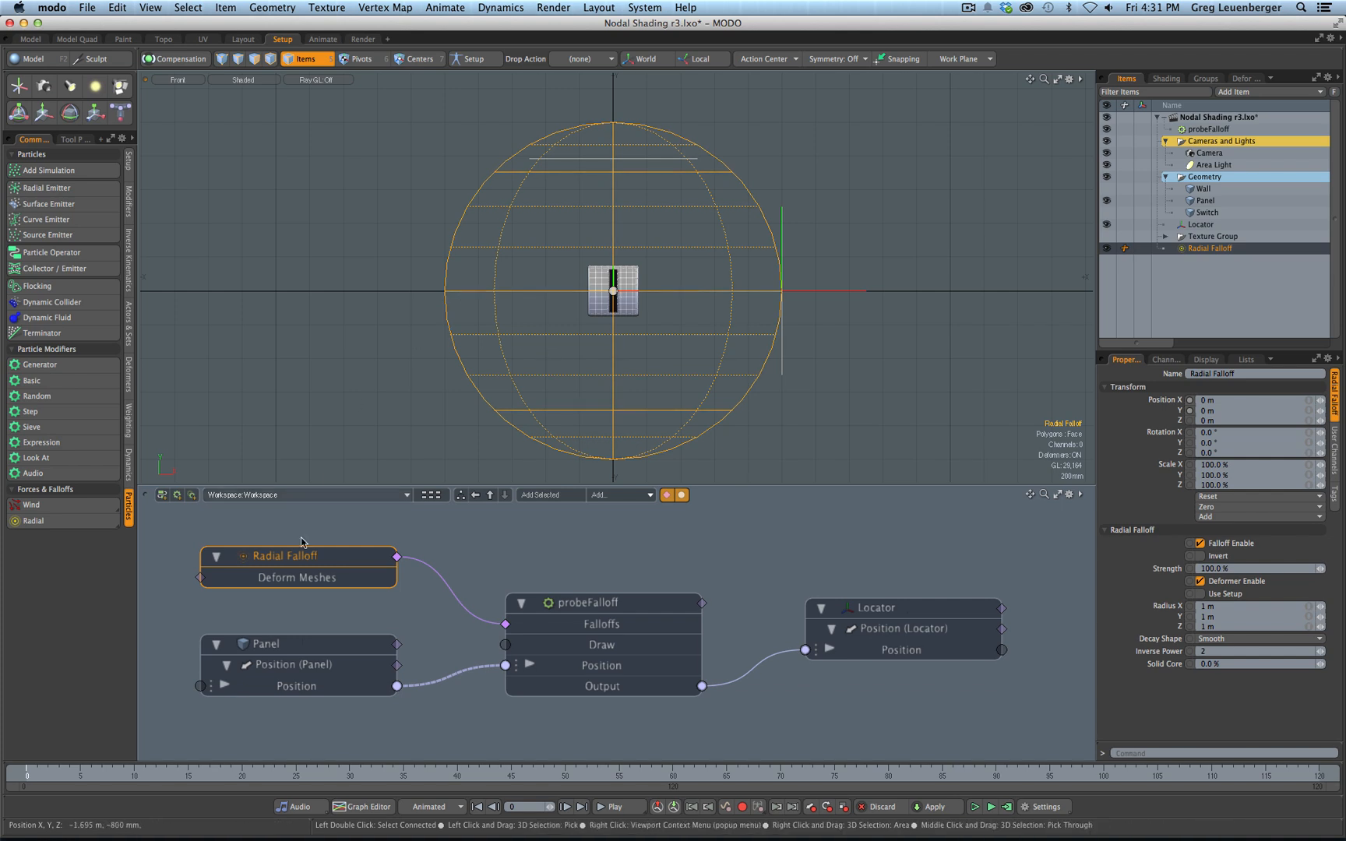
{"action": "left_click", "coordinate": [341, 645]}
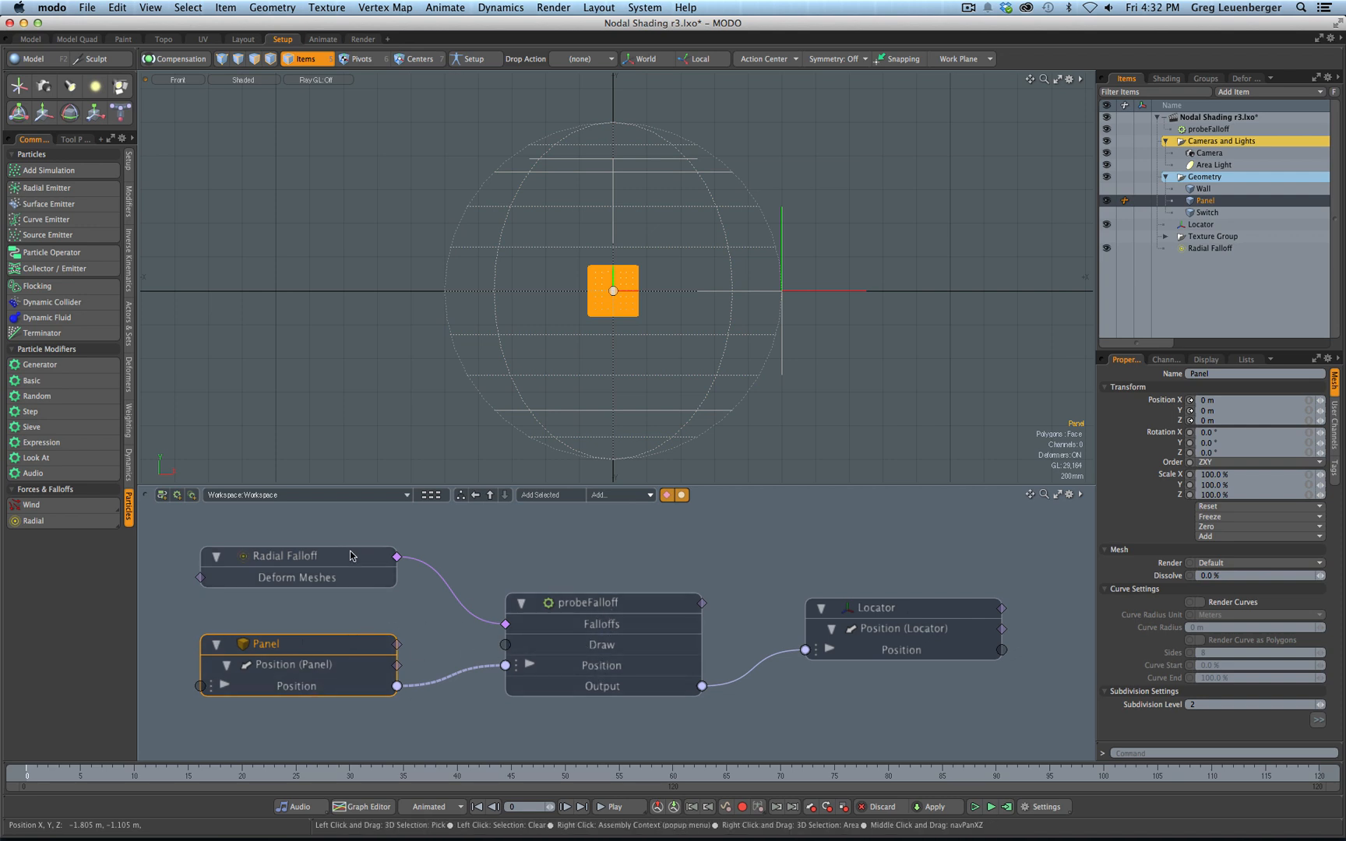
Try a Solid Core value of 25% on the Radial Falloff
{"action": "left_click", "coordinate": [328, 564]}
{"action": "left_click", "coordinate": [328, 564]}
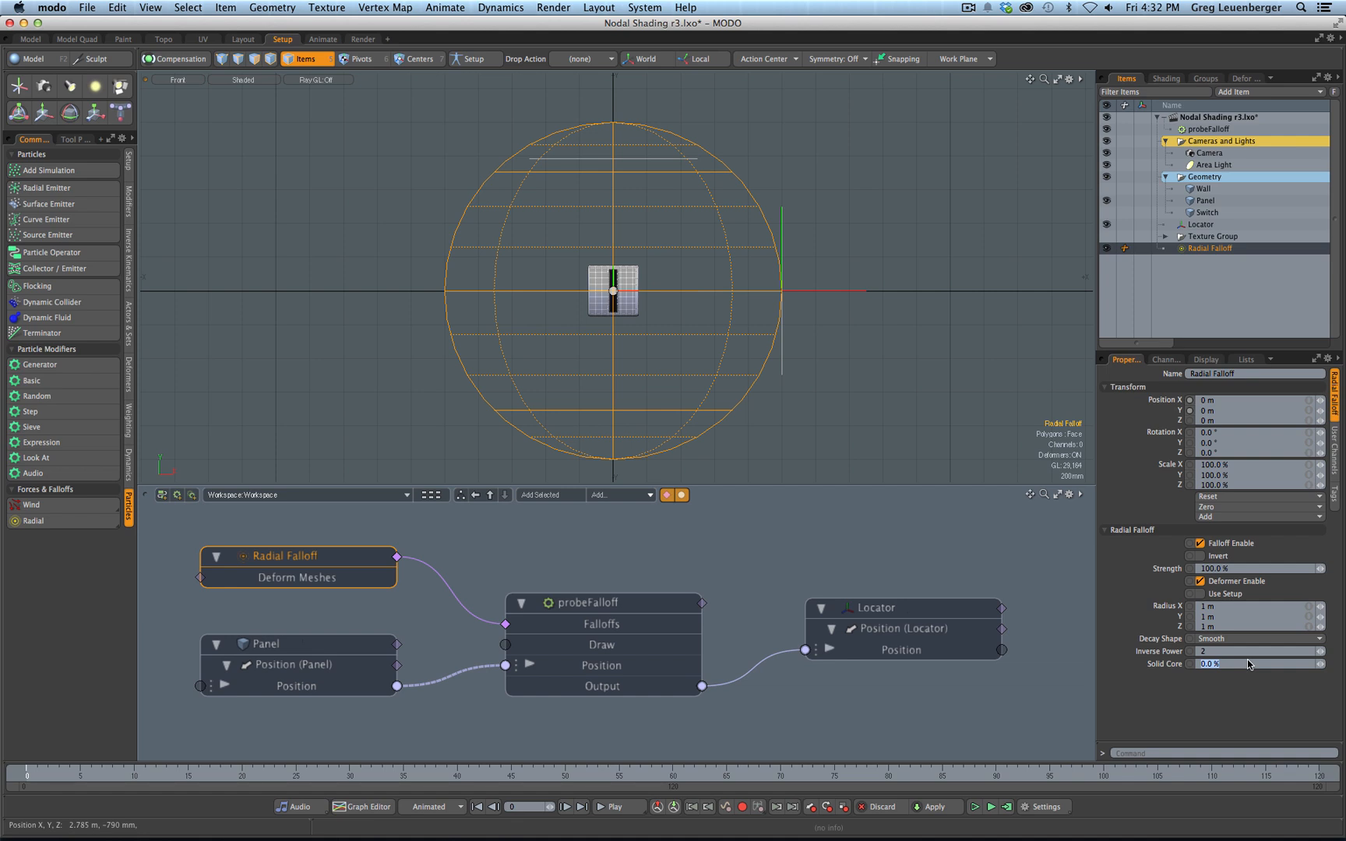
{"action": "type", "text": "25"}
{"action": "key", "text": "Return"}
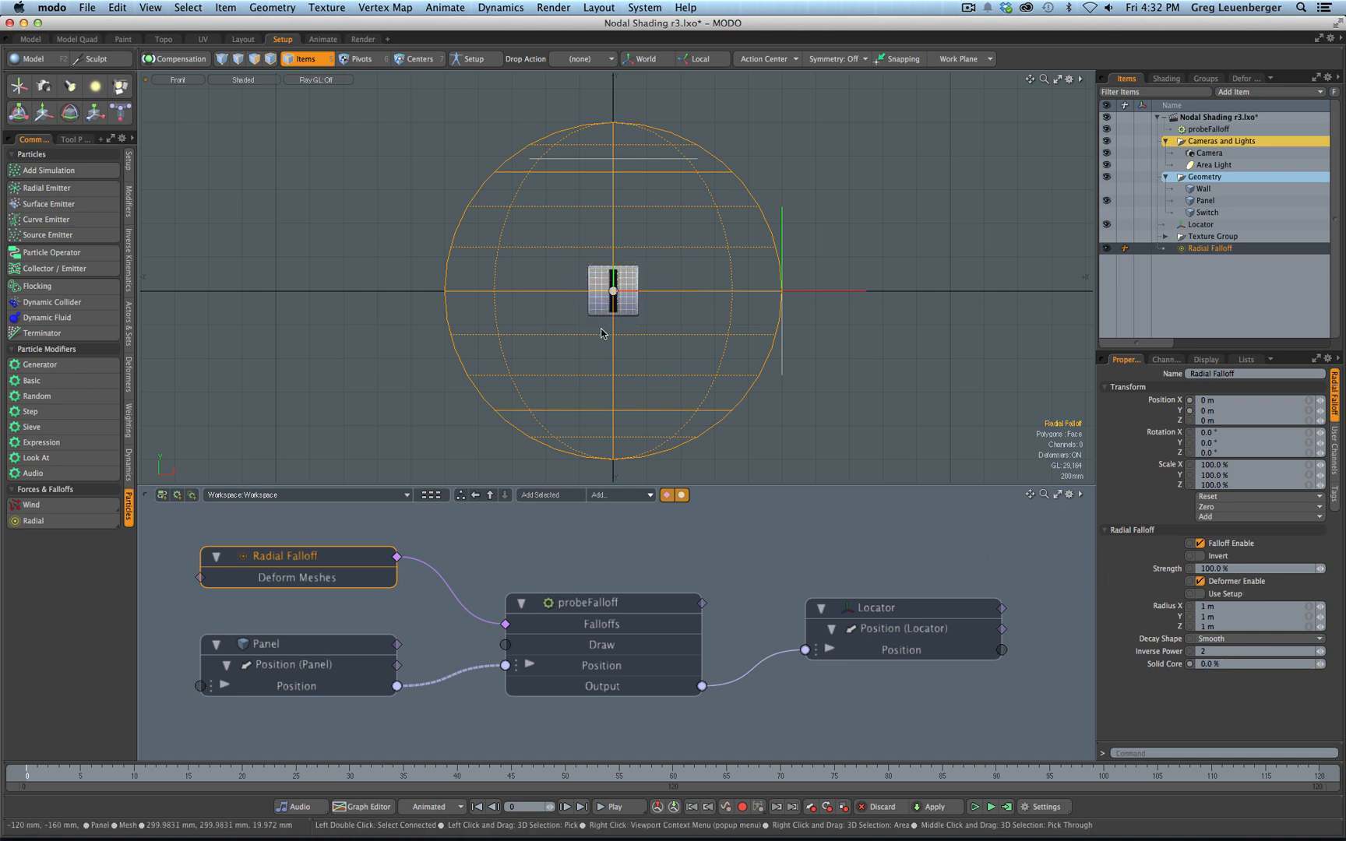
Review how the Panel position and the Radial Falloff feed into the probeFalloff node by selecting each item
{"action": "left_click", "coordinate": [620, 295]}
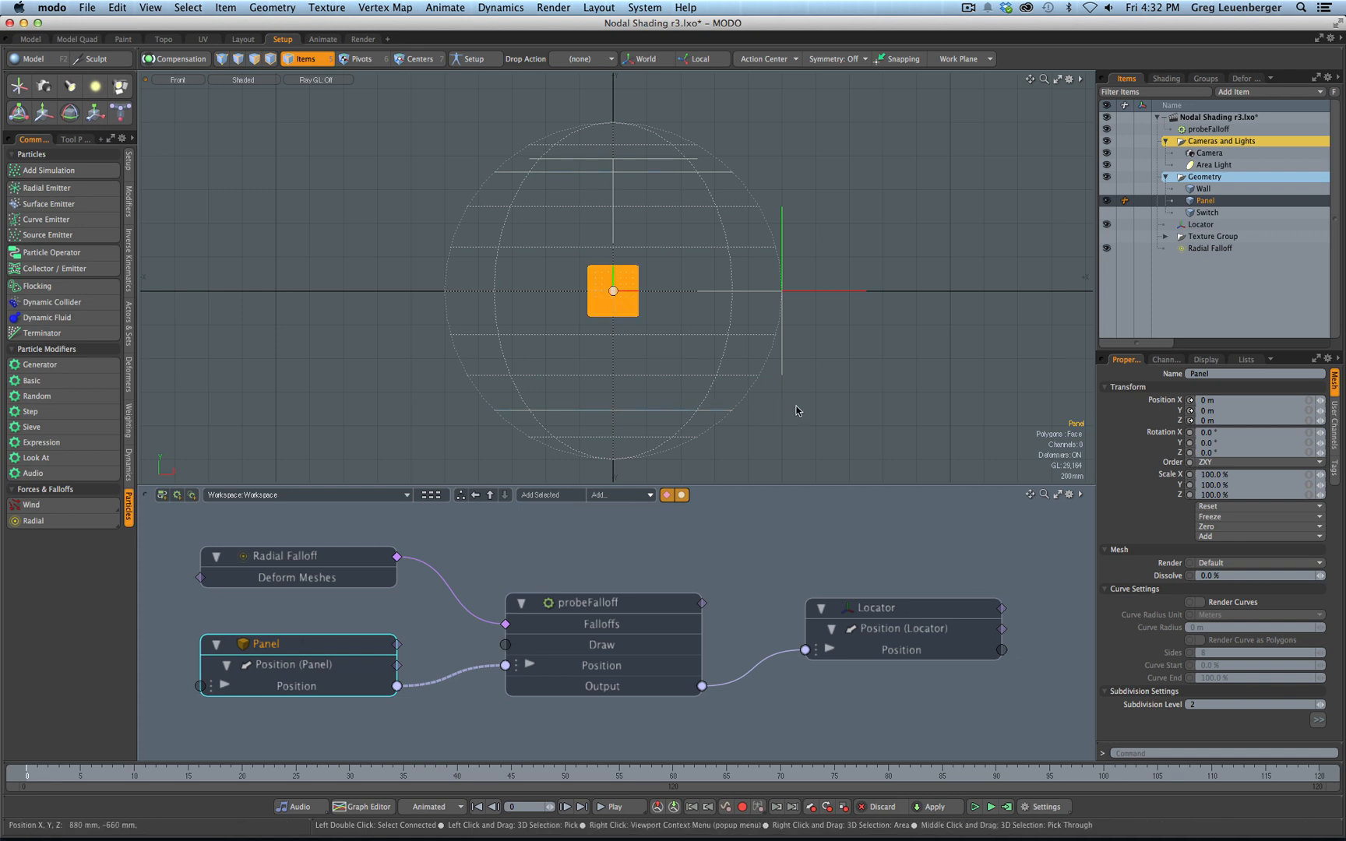
{"action": "left_click", "coordinate": [601, 604]}
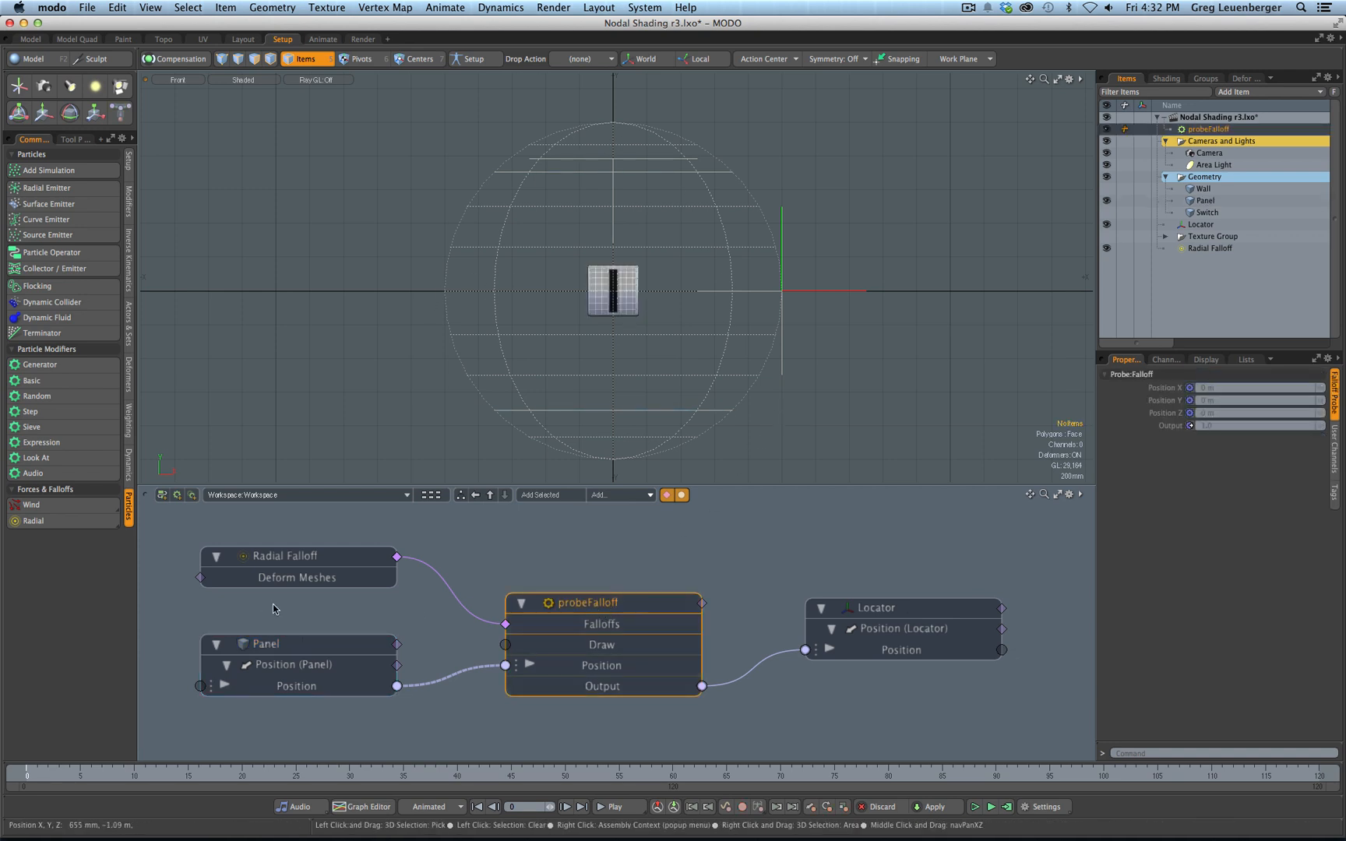
{"action": "left_click_drag", "start_coordinate": [294, 559], "coordinate": [295, 564]}
{"action": "left_click", "coordinate": [296, 644], "text": "shift"}
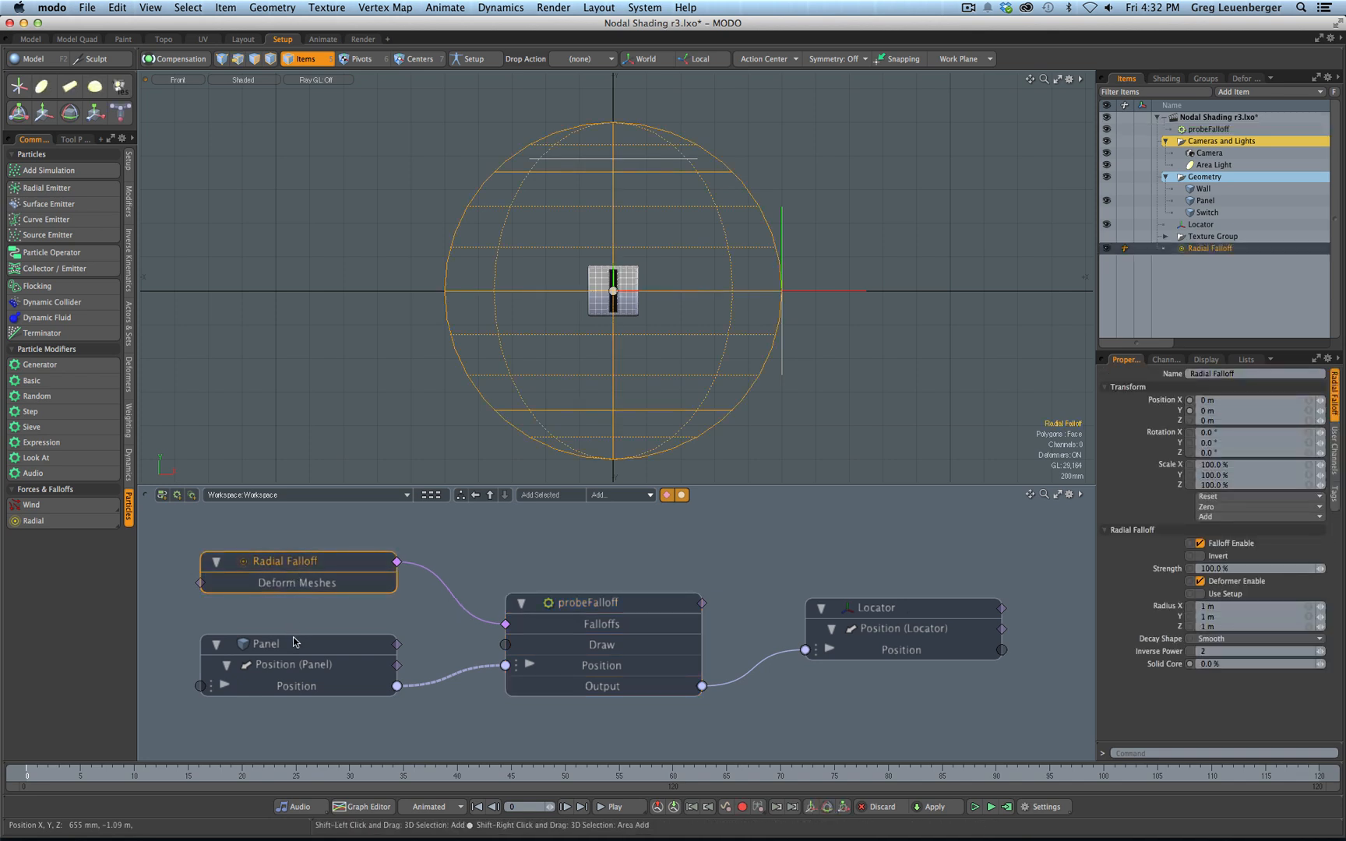
{"action": "left_click", "coordinate": [651, 678]}
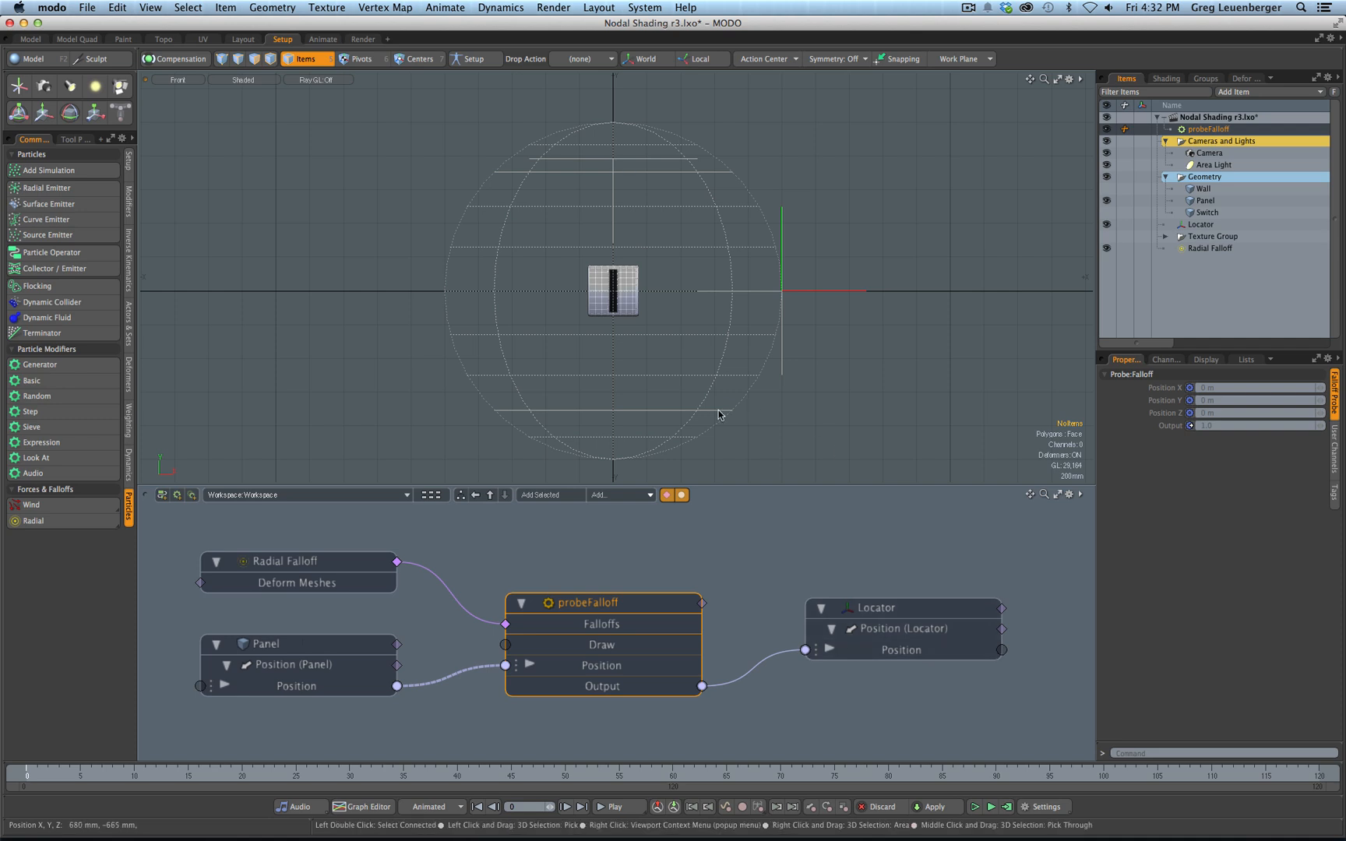
Move the Radial Falloff along X to about -1.74 m, clear of the Panel, and check the Locator's Position value
{"action": "left_click", "coordinate": [705, 440]}
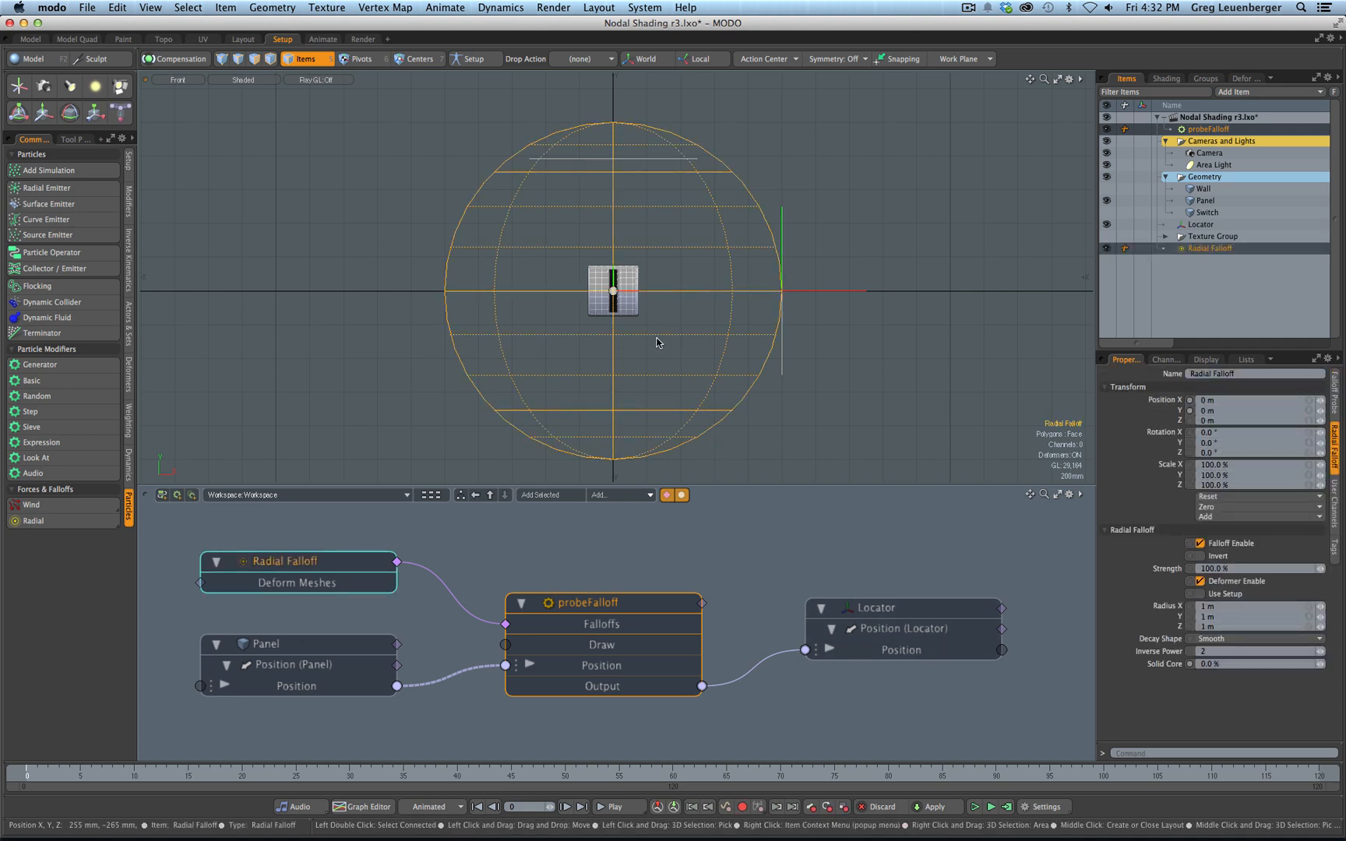
{"action": "key", "text": "w"}
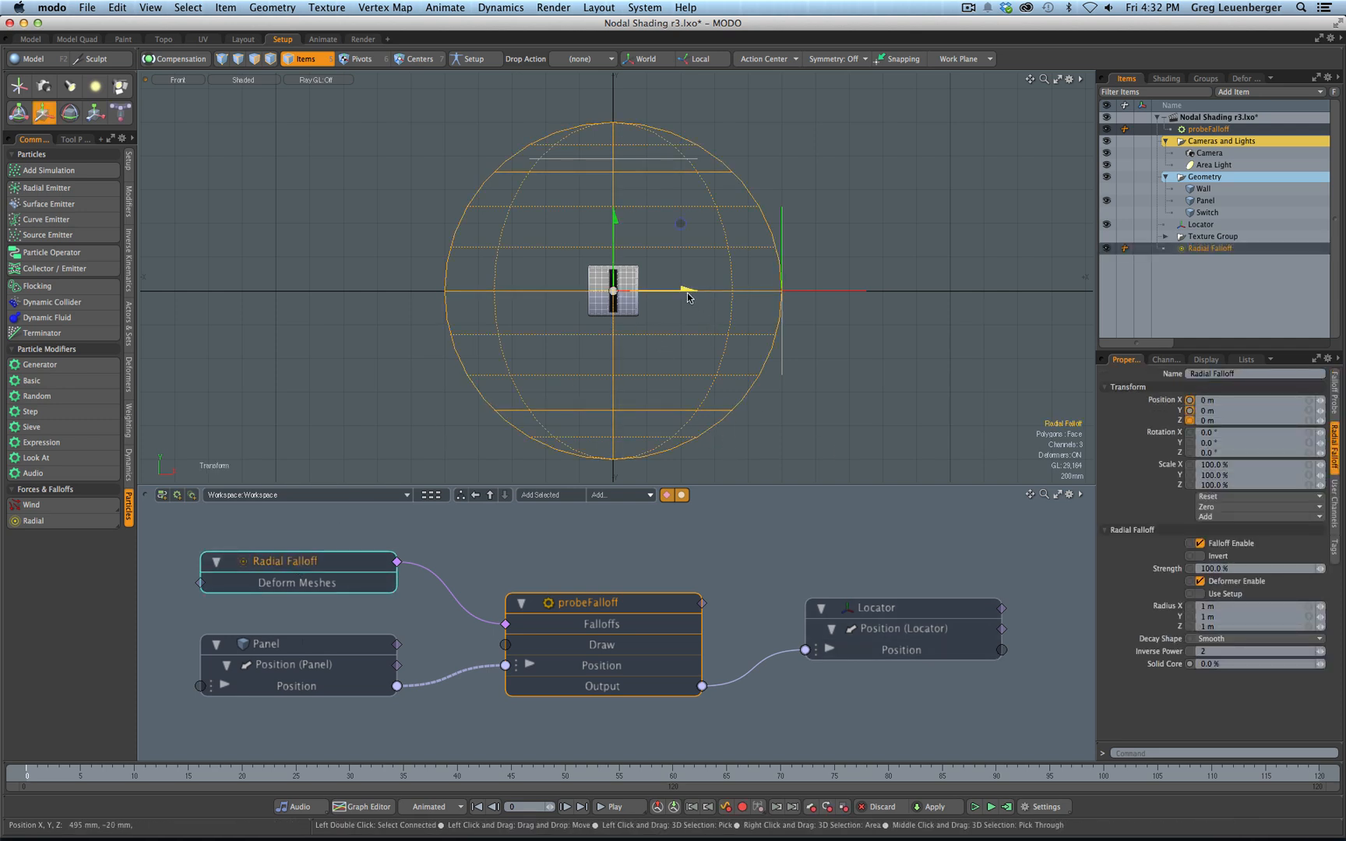
{"action": "left_click_drag", "start_coordinate": [687, 291], "coordinate": [395, 292]}
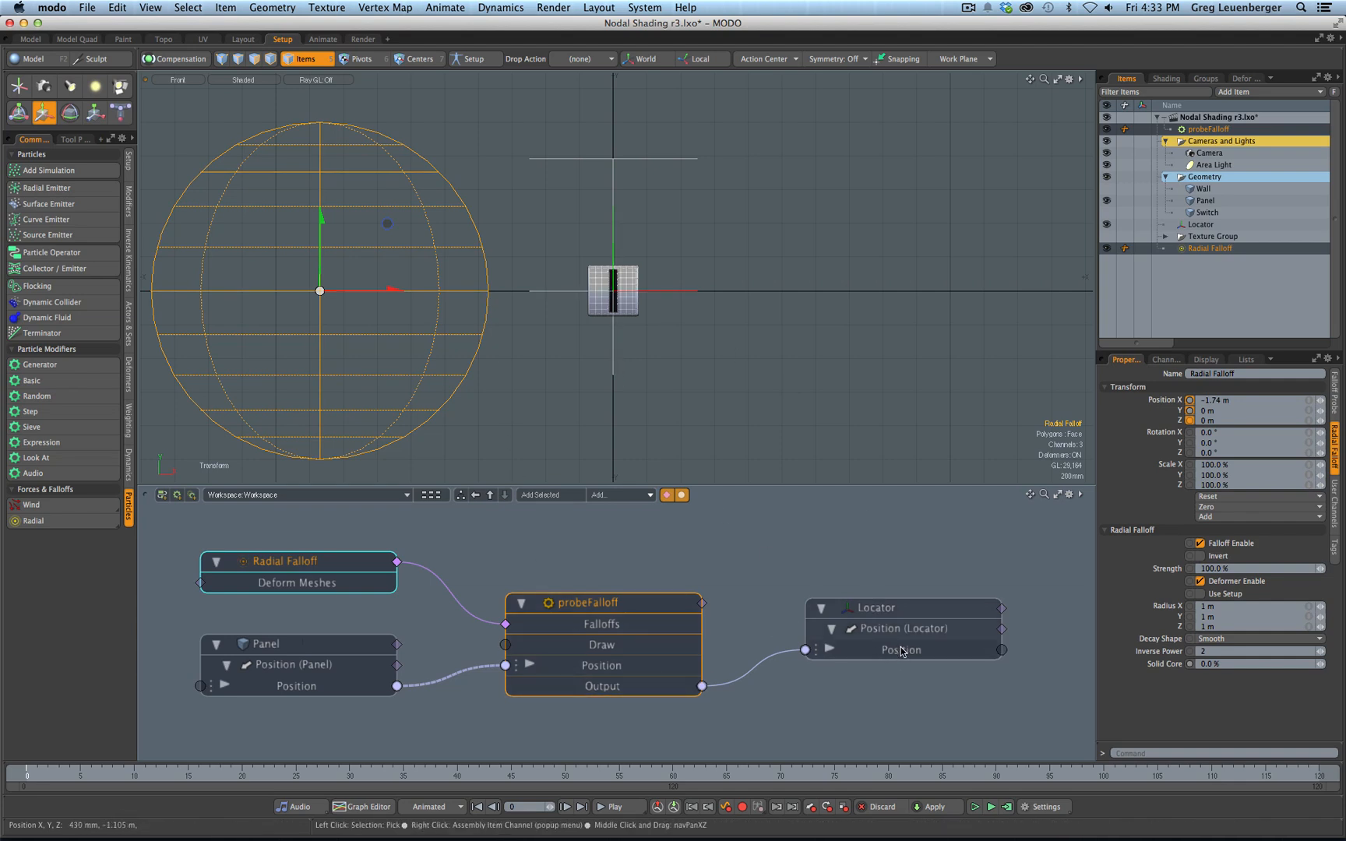
{"action": "mouse_move", "coordinate": [901, 651]}
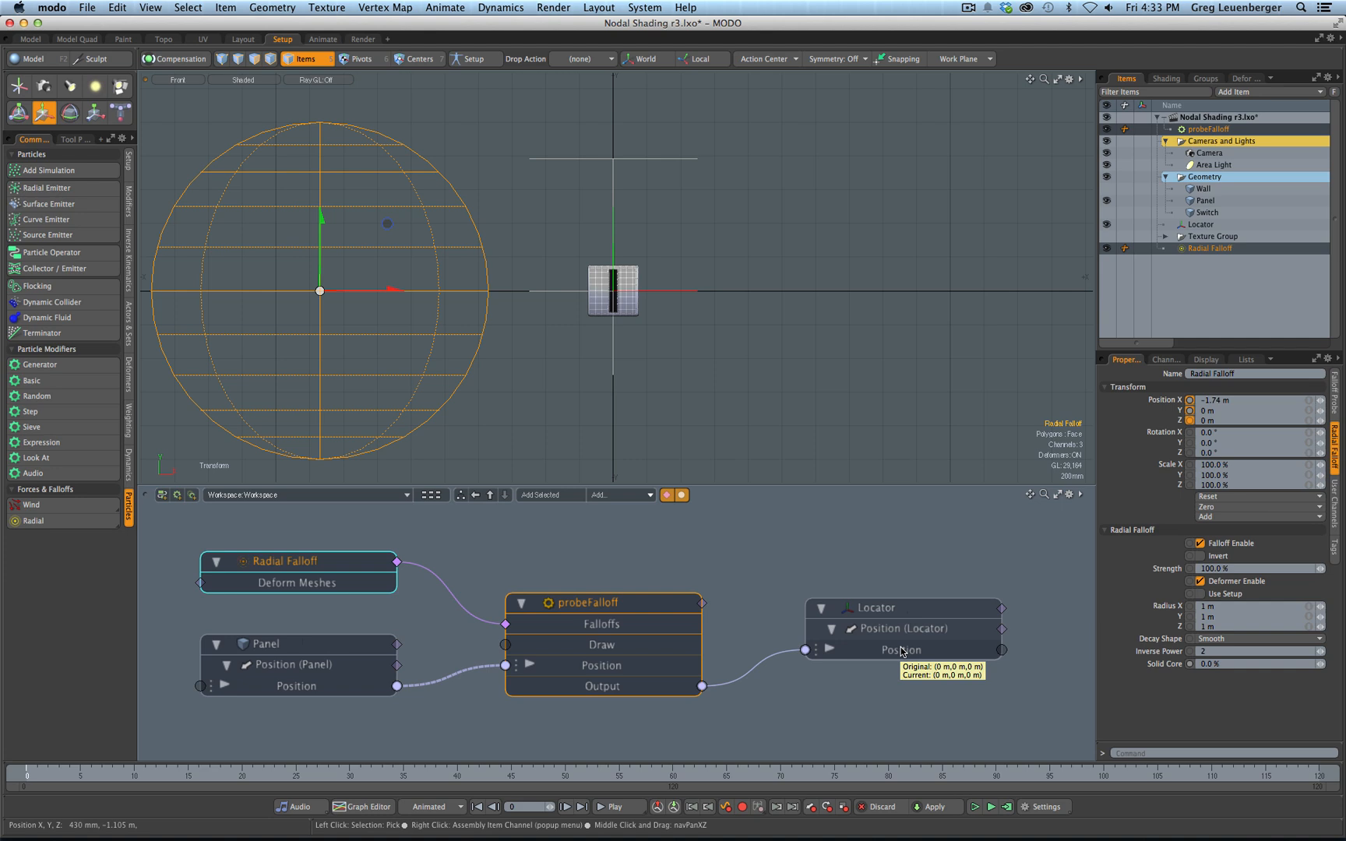
Move the Radial Falloff back over the Panel, to about -505 mm in X, and check the Locator's Position value again
{"action": "left_click_drag", "start_coordinate": [391, 290], "coordinate": [629, 290]}
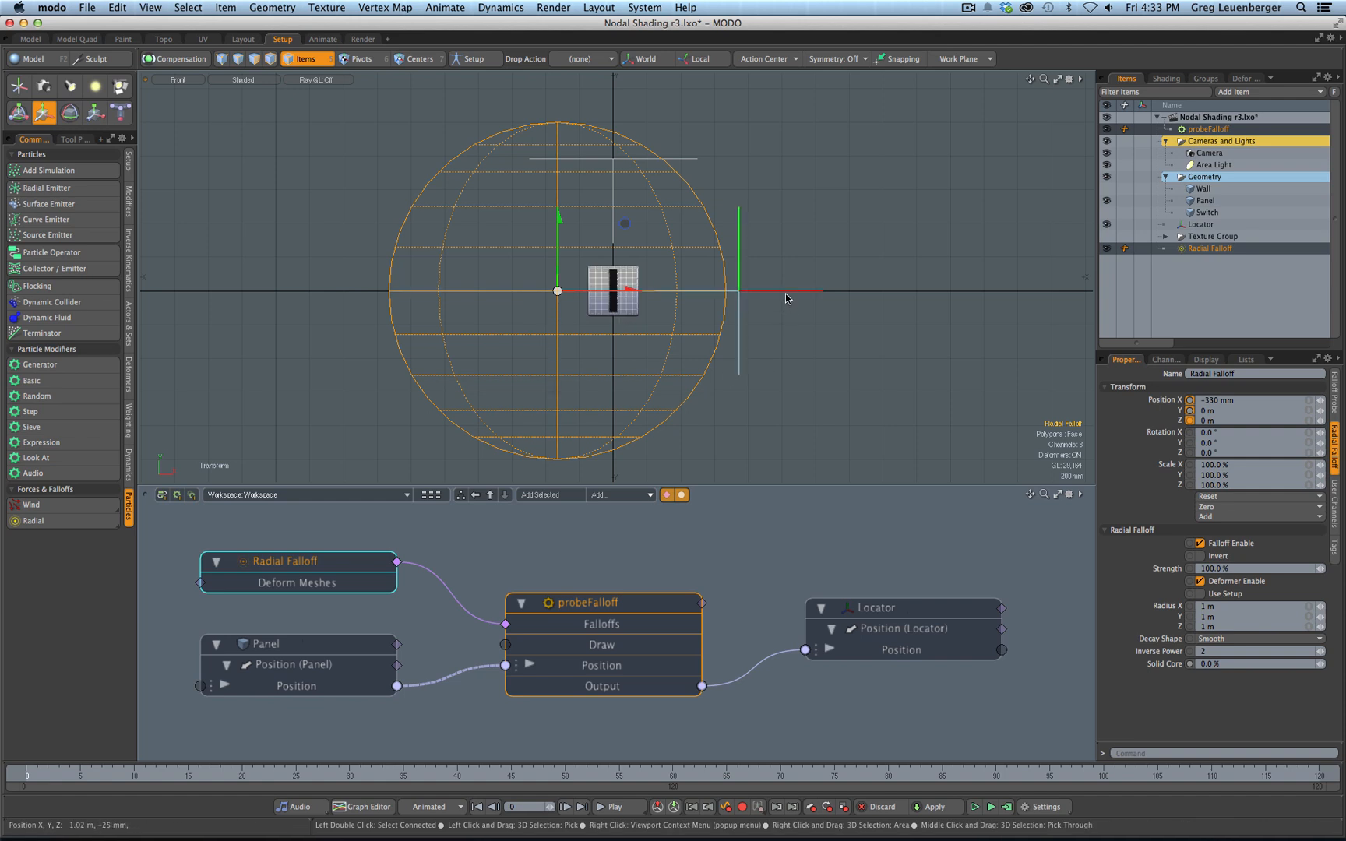
{"action": "left_click_drag", "start_coordinate": [627, 290], "coordinate": [600, 293]}
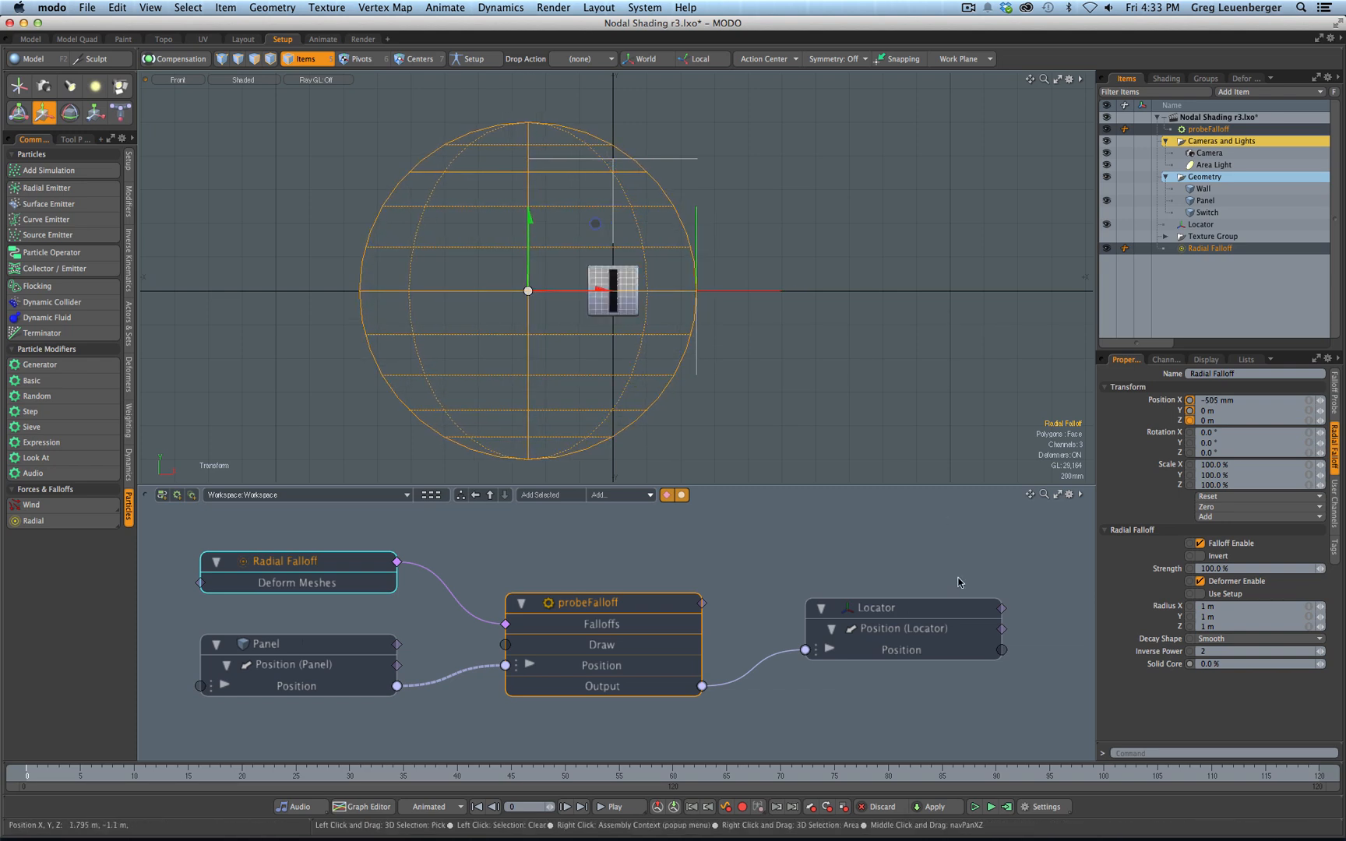
{"action": "mouse_move", "coordinate": [899, 654]}
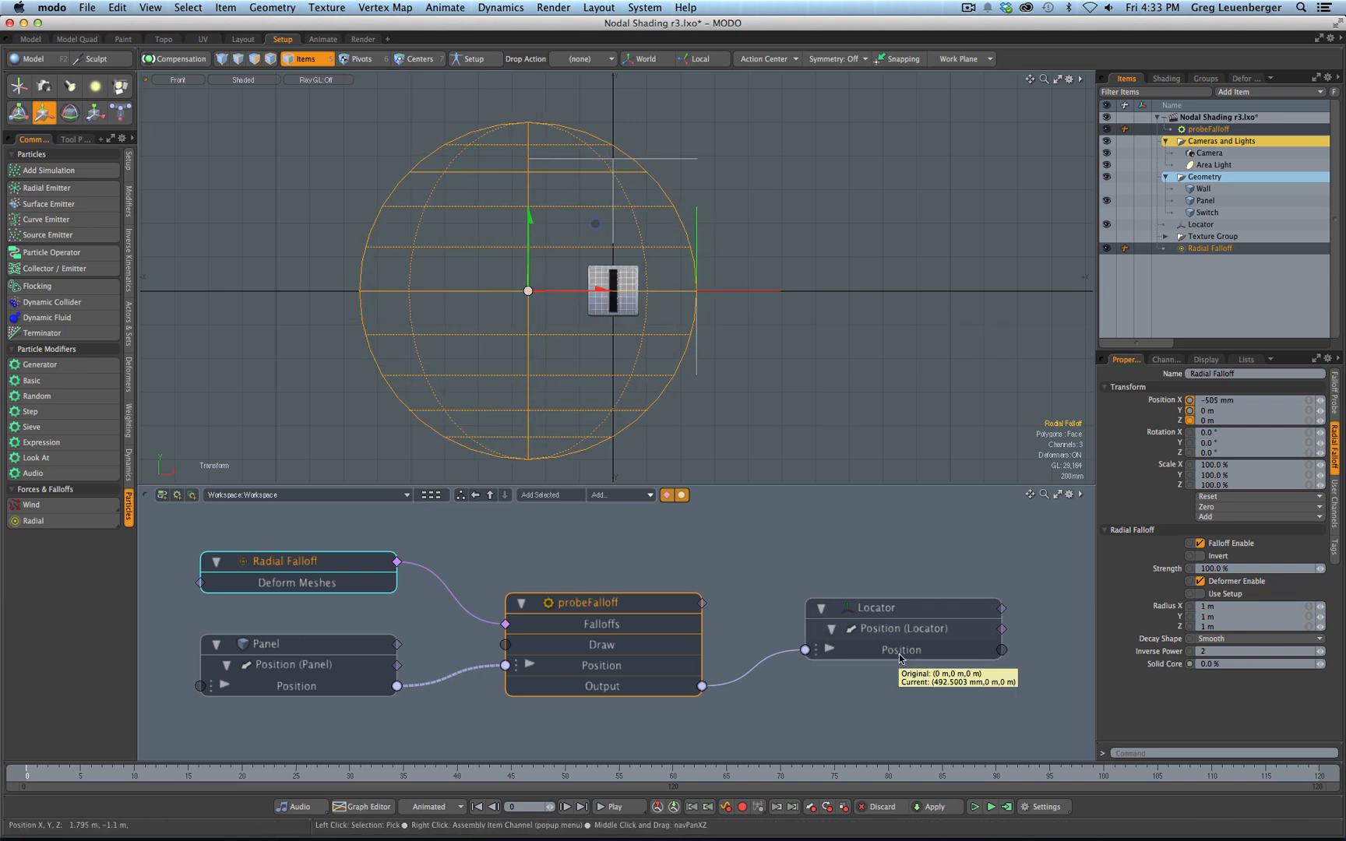
Unlink the probeFalloff Output from the Locator's position and delete the Locator
{"action": "left_click", "coordinate": [738, 294]}
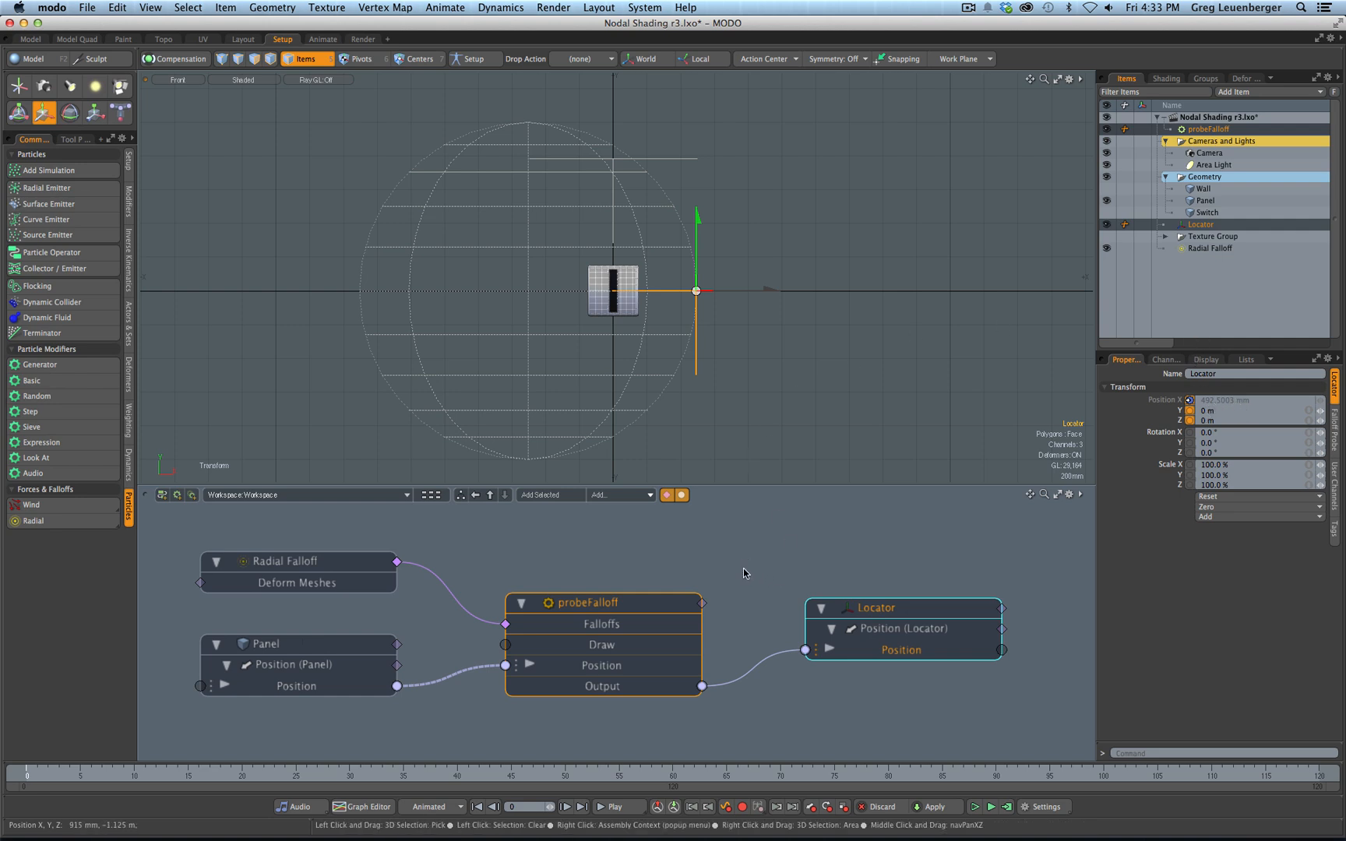
{"action": "left_click", "coordinate": [759, 670], "text": "ctrl"}
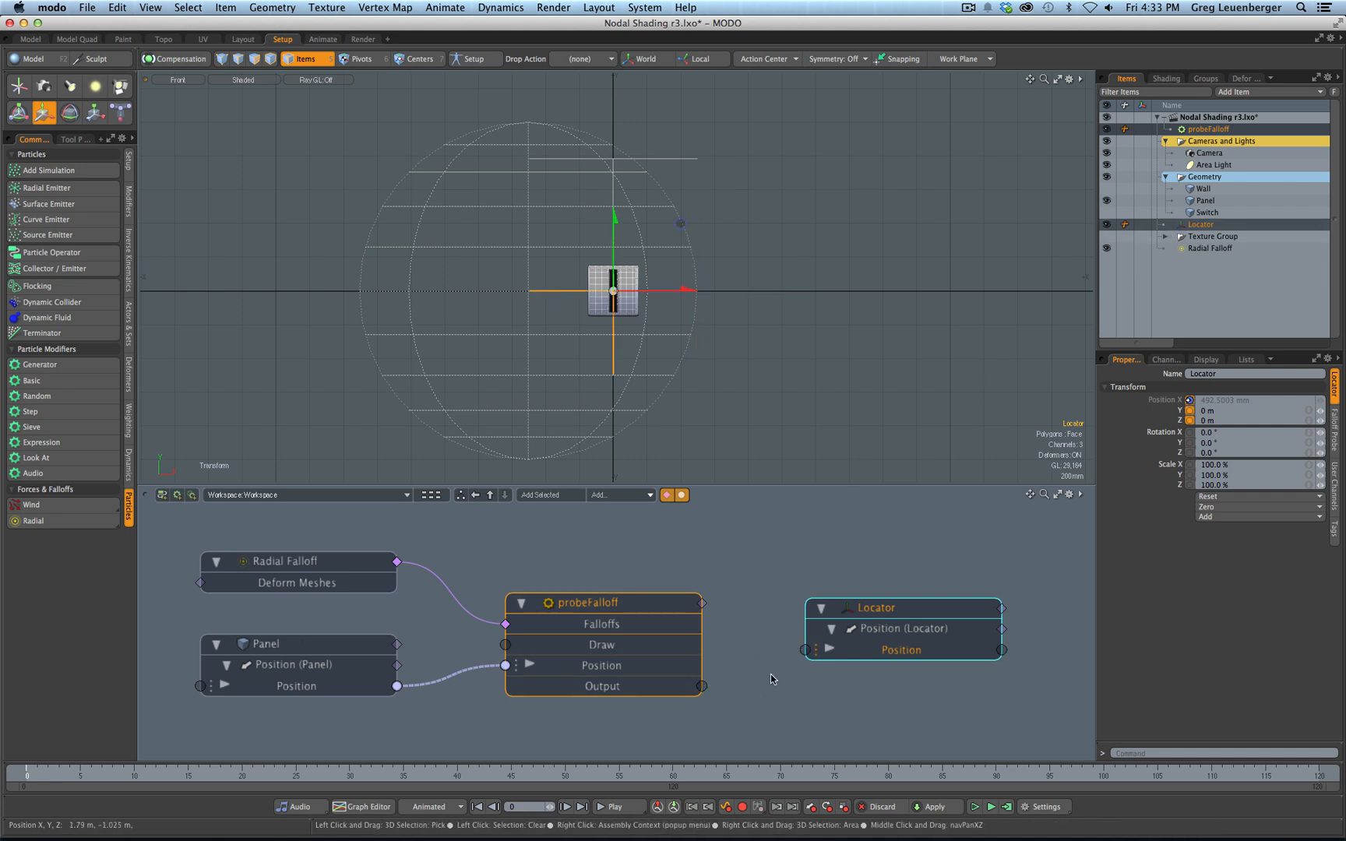
{"action": "left_click", "coordinate": [896, 609]}
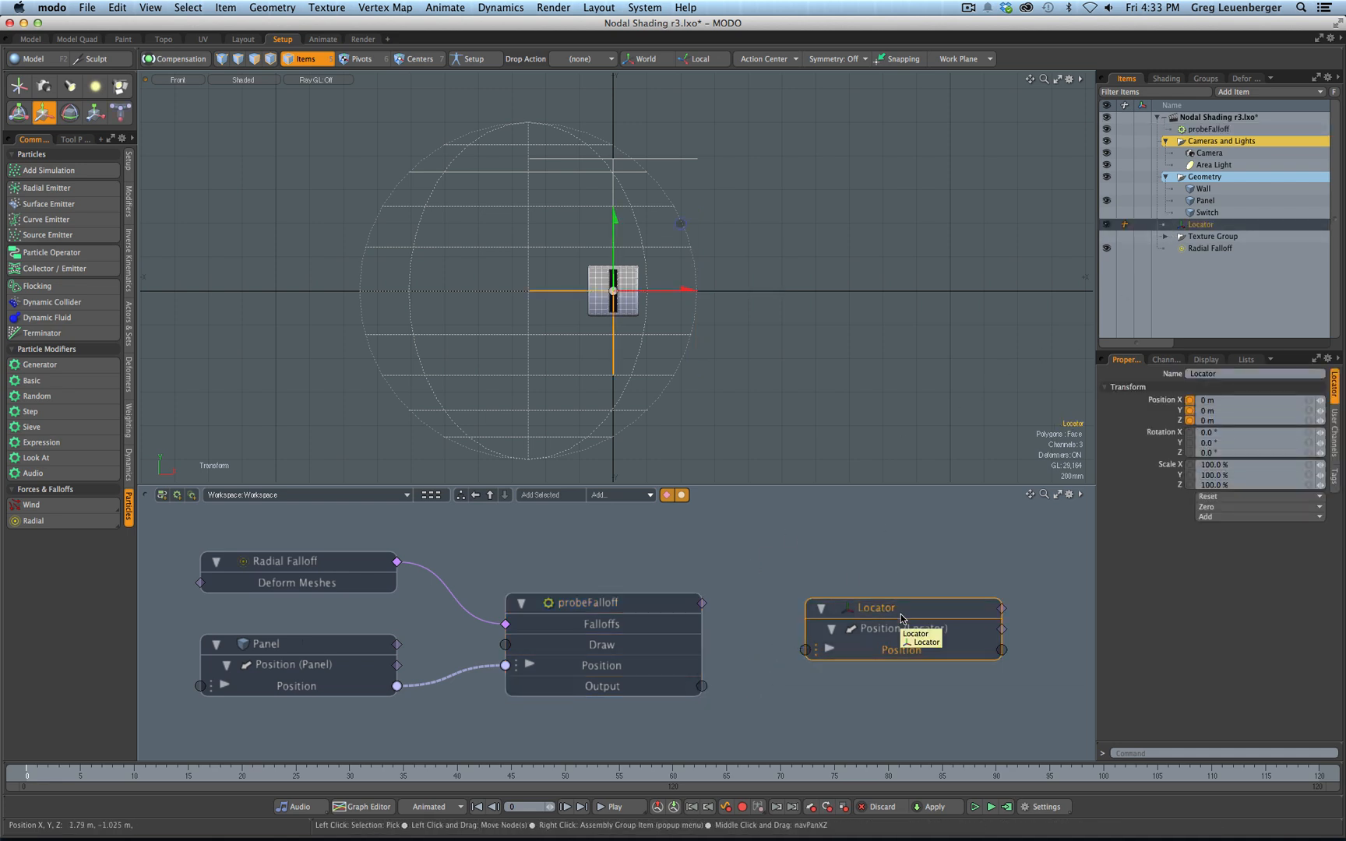
{"action": "key", "text": "Delete"}
Show the Switch mesh in perspective and parent the Radial Falloff to it, with the falloff's Position X at 0 m
{"action": "left_click", "coordinate": [621, 400]}
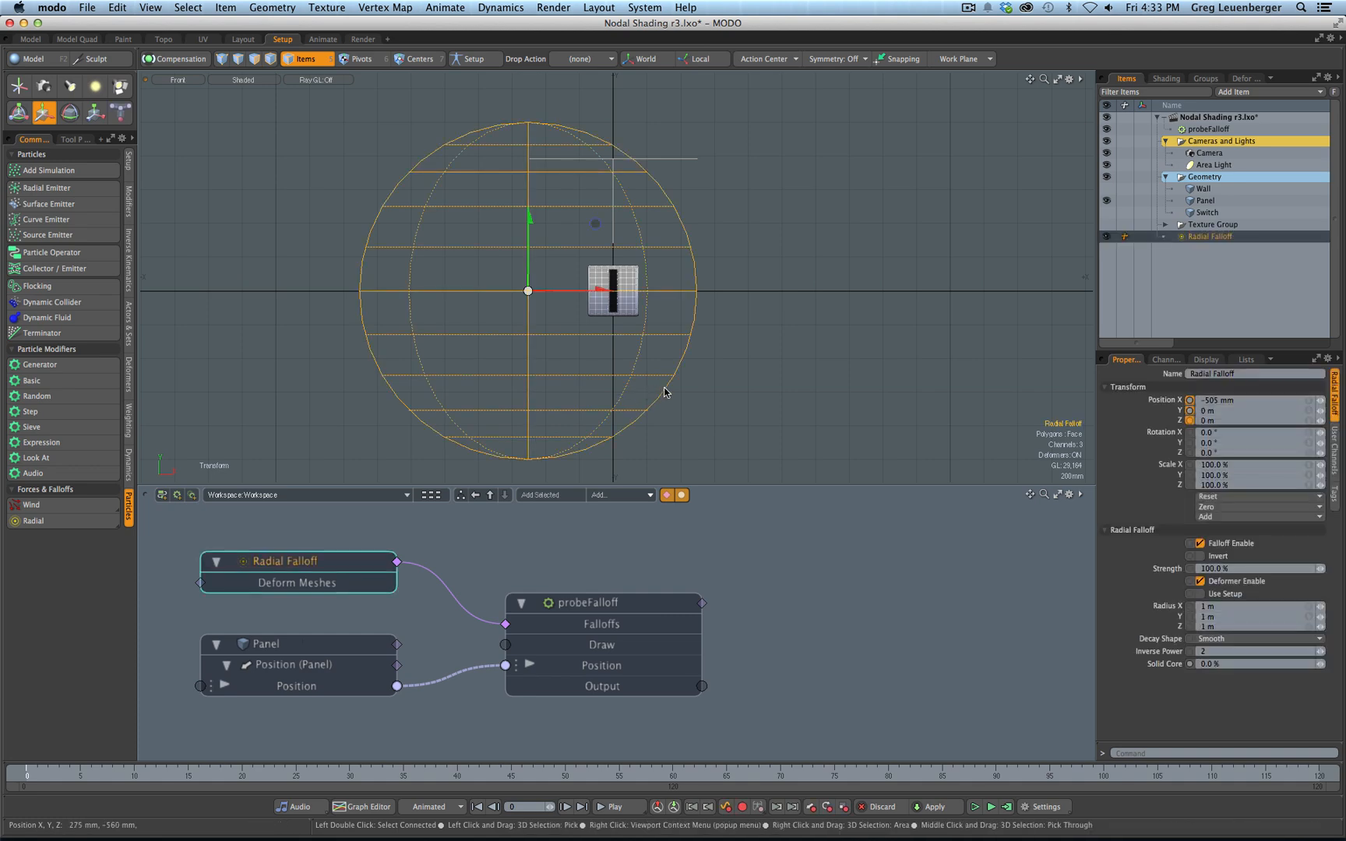
{"action": "key", "text": "ctrl+space"}
{"action": "left_click", "coordinate": [766, 352]}
{"action": "left_click_drag", "start_coordinate": [764, 374], "coordinate": [804, 316], "text": "alt"}
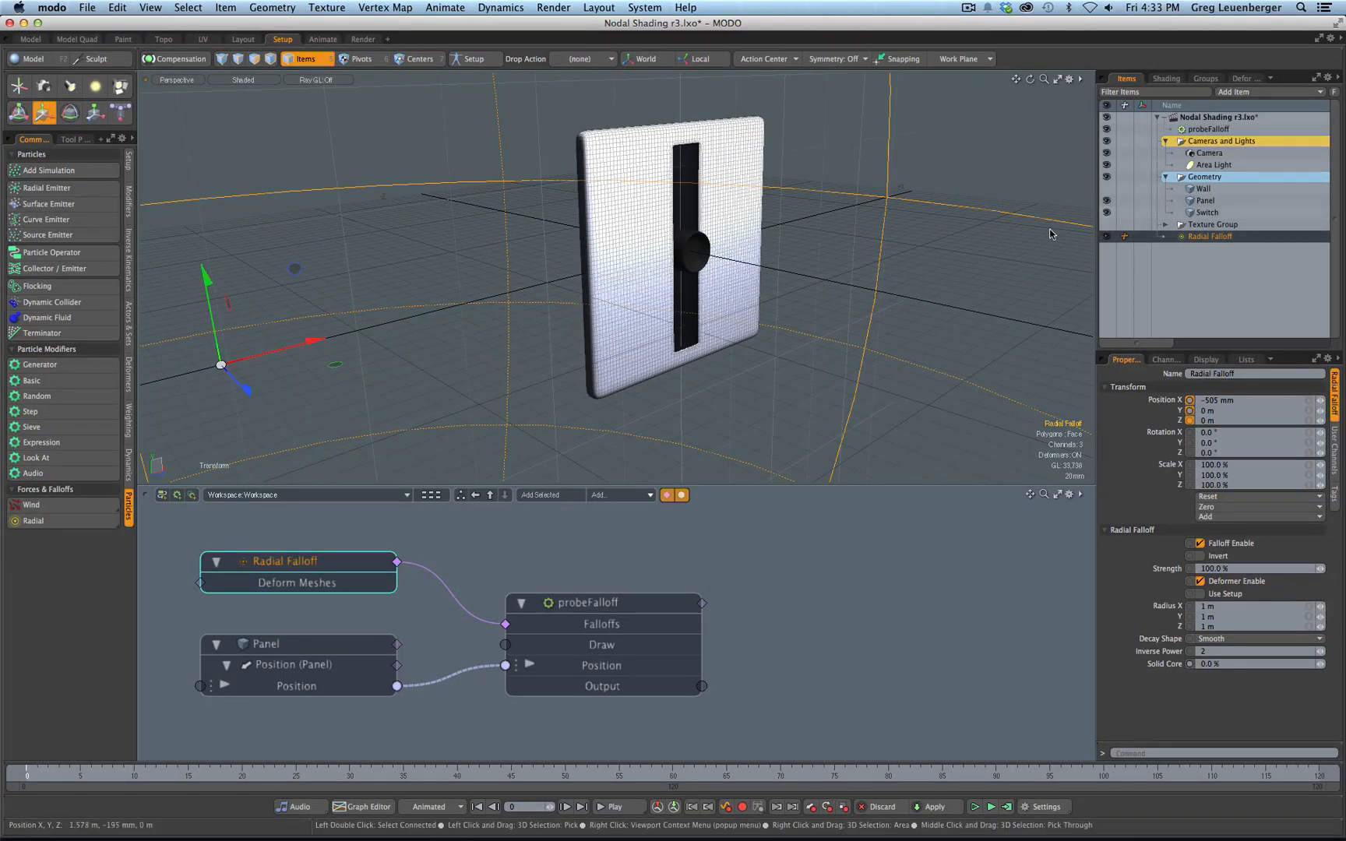
{"action": "key", "text": "shift+a"}
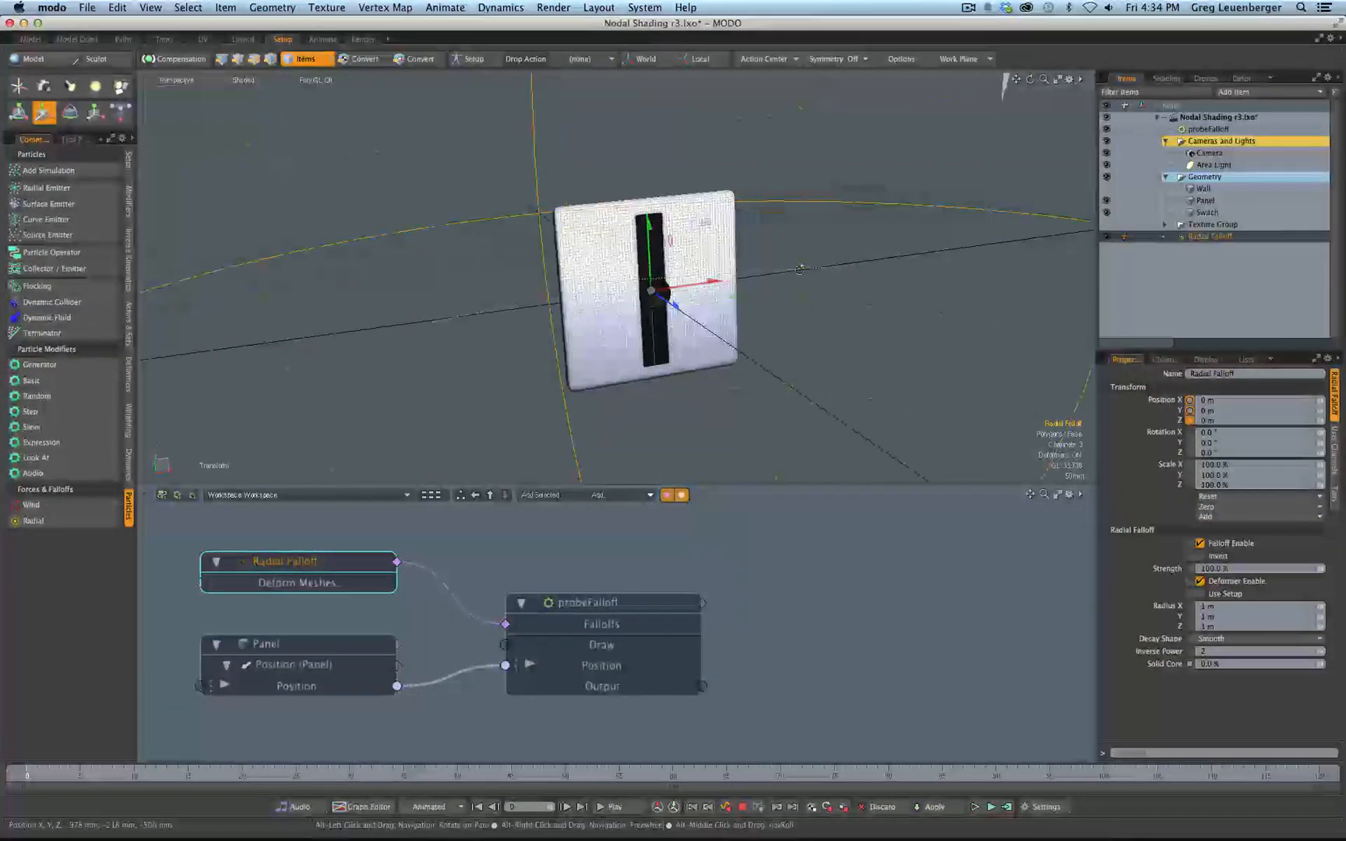
{"action": "left_click_drag", "start_coordinate": [1207, 238], "coordinate": [1255, 218]}
Select the Switch mesh and move it up the Panel's slot to about 104 mm in Y
{"action": "left_click", "coordinate": [1207, 212]}
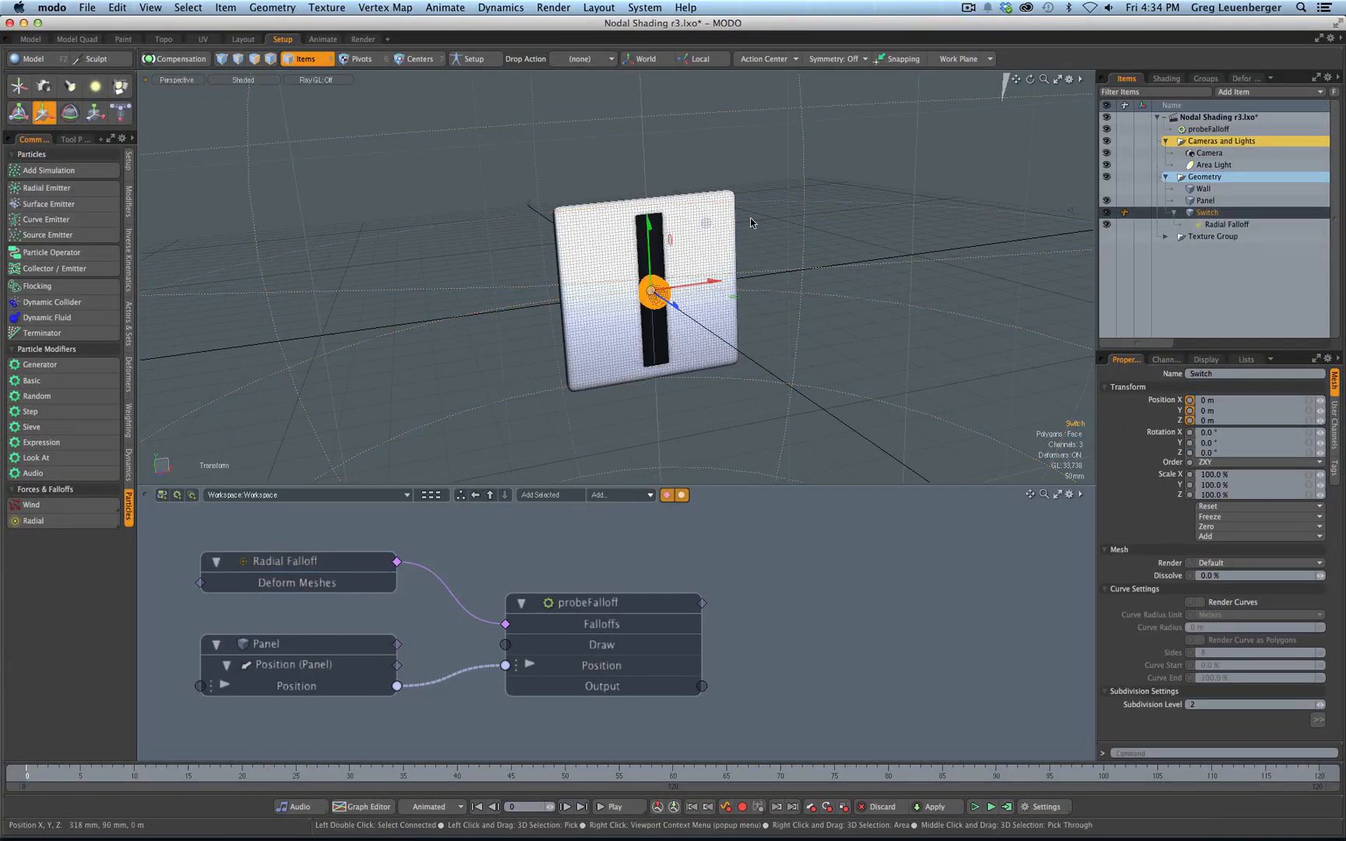
{"action": "left_click_drag", "start_coordinate": [660, 246], "coordinate": [661, 243]}
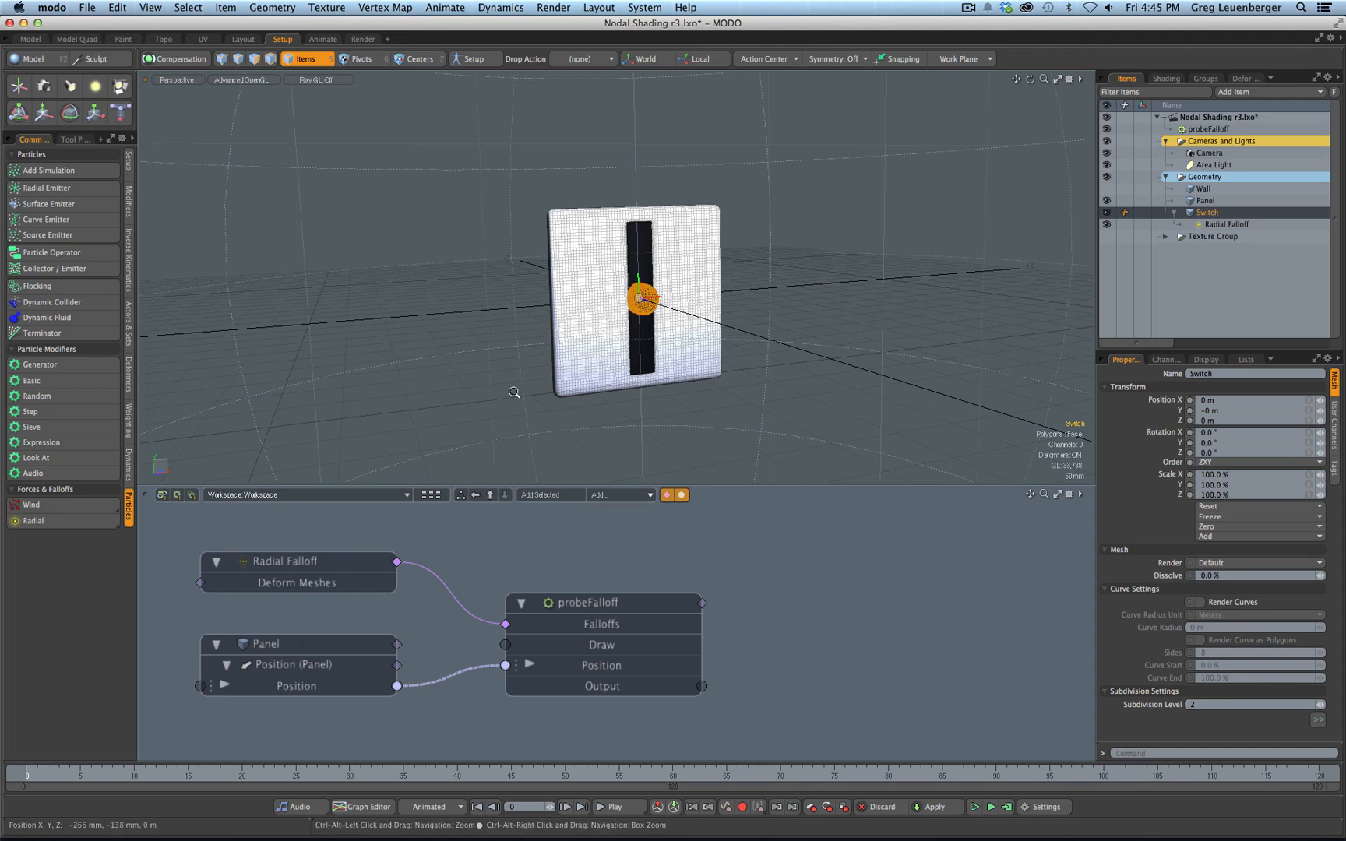
{"action": "left_click_drag", "start_coordinate": [514, 392], "coordinate": [545, 374], "text": "ctrl+alt"}
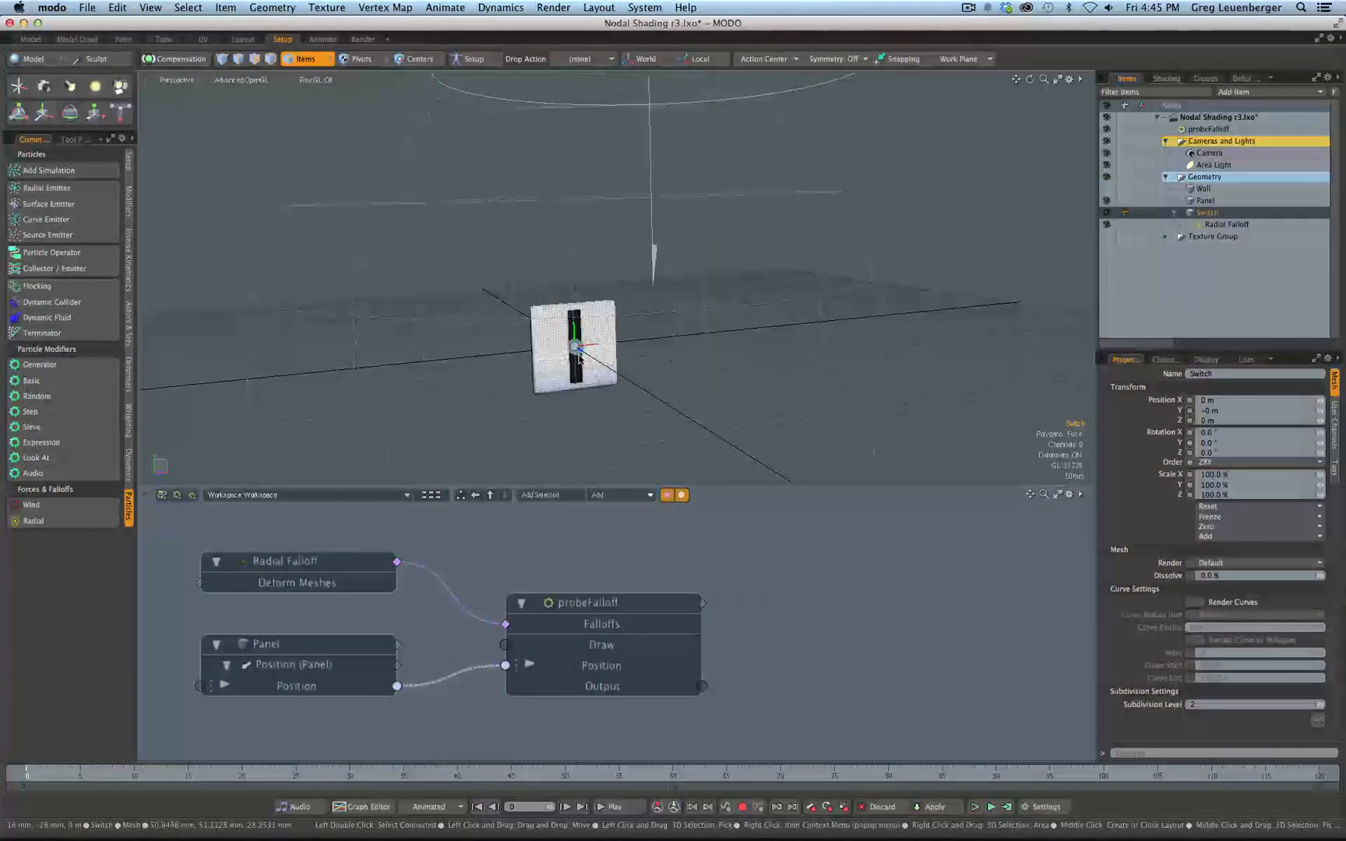
{"action": "key", "text": "w"}
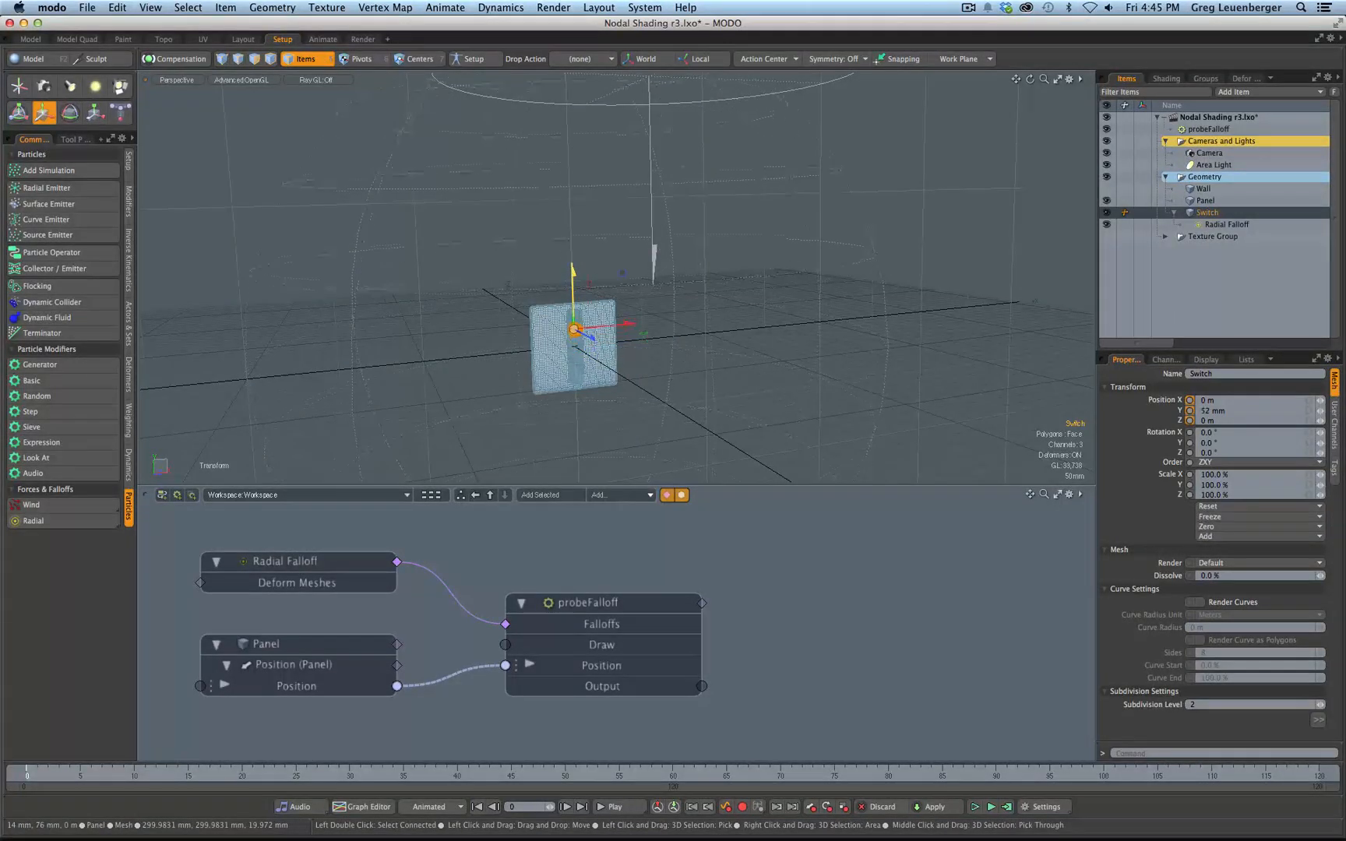
{"action": "left_click_drag", "start_coordinate": [573, 259], "coordinate": [572, 259]}
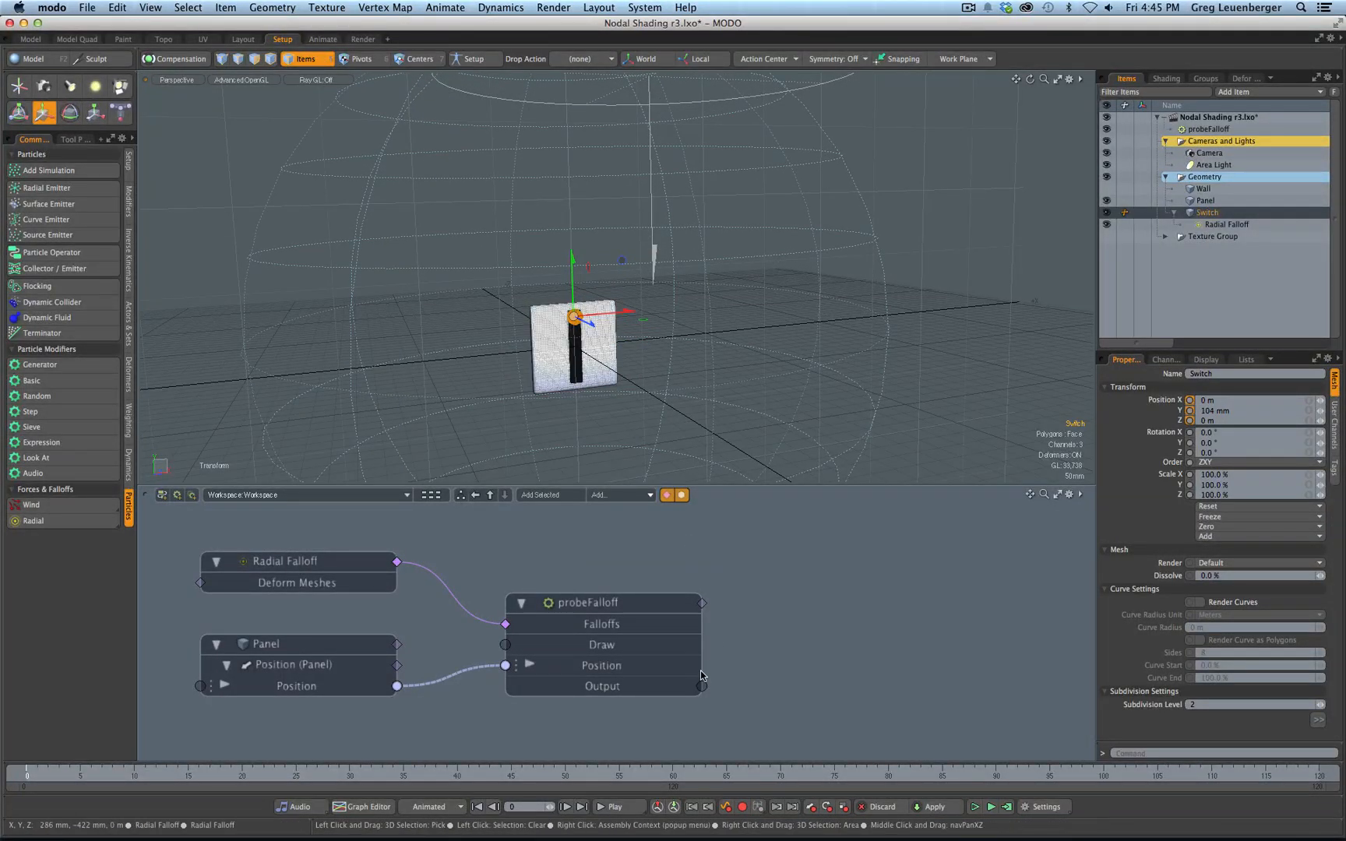
Move the Switch down to the lower end of the slot, at about -102 mm in Y
{"action": "left_click_drag", "start_coordinate": [845, 311], "coordinate": [796, 211], "text": "ctrl+alt"}
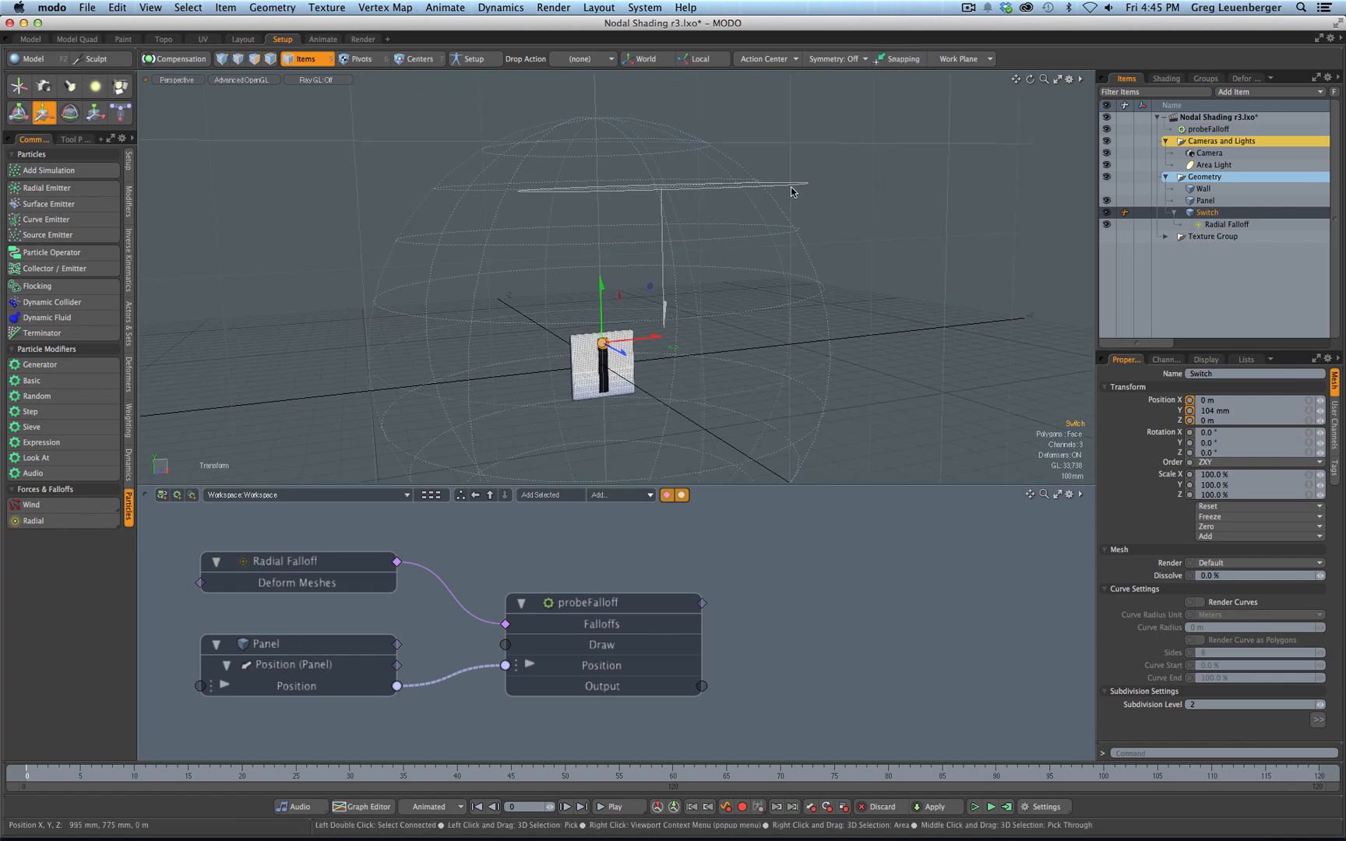
{"action": "left_click_drag", "start_coordinate": [748, 269], "coordinate": [826, 226], "text": "alt+shift"}
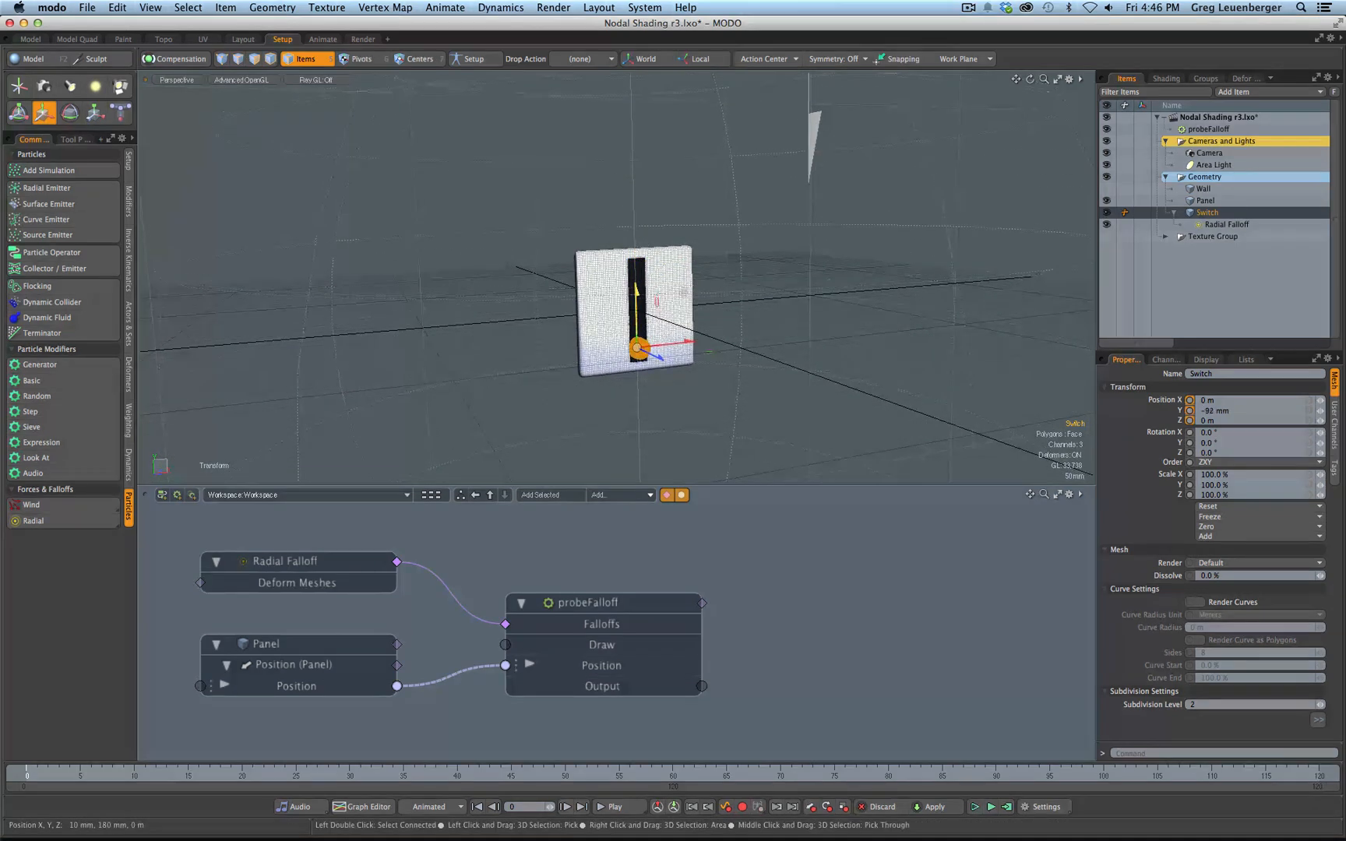
{"action": "left_click_drag", "start_coordinate": [636, 290], "coordinate": [636, 295]}
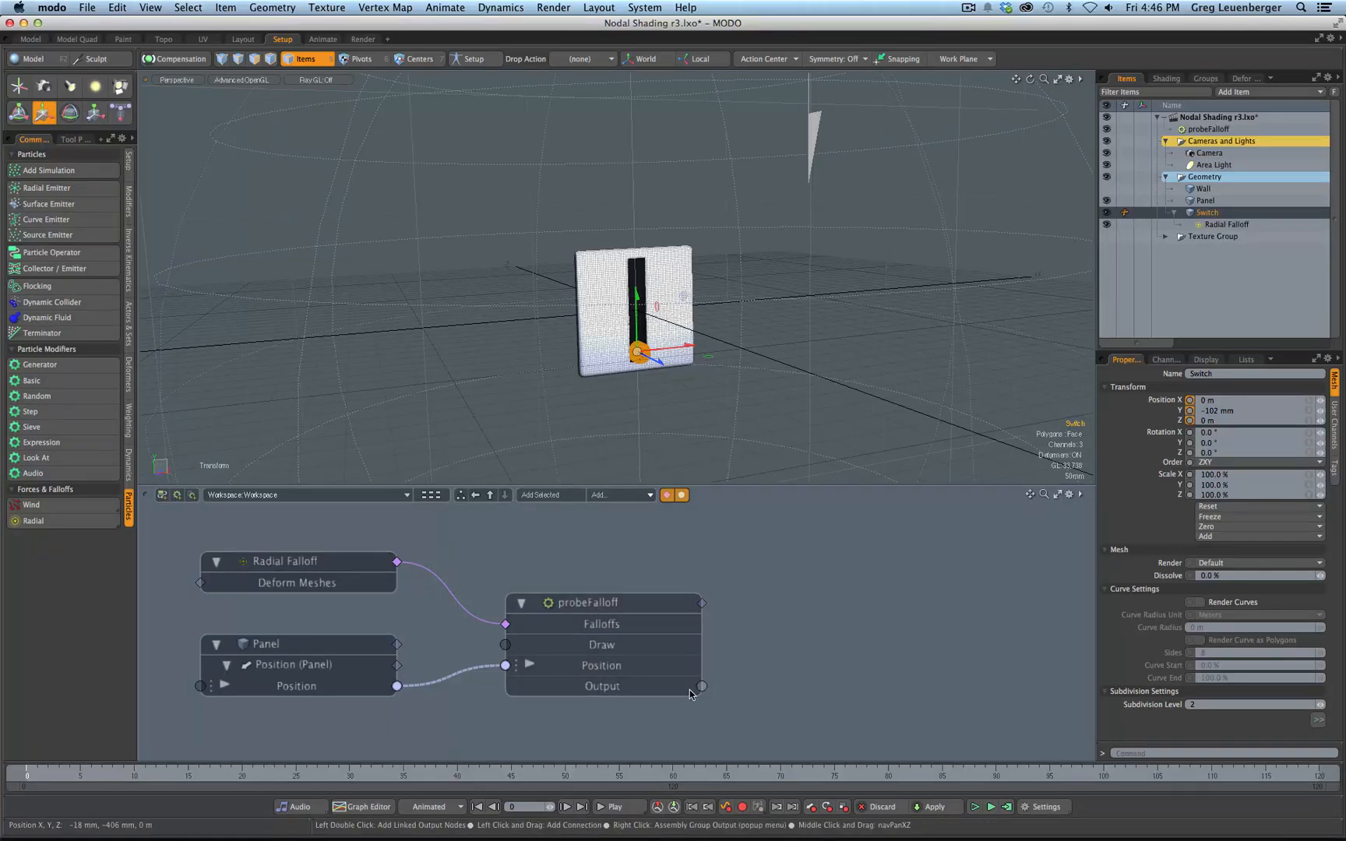
Display the model in the front view and select the Panel to locate its center
{"action": "left_click_drag", "start_coordinate": [876, 263], "coordinate": [767, 273], "text": "ctrl+alt"}
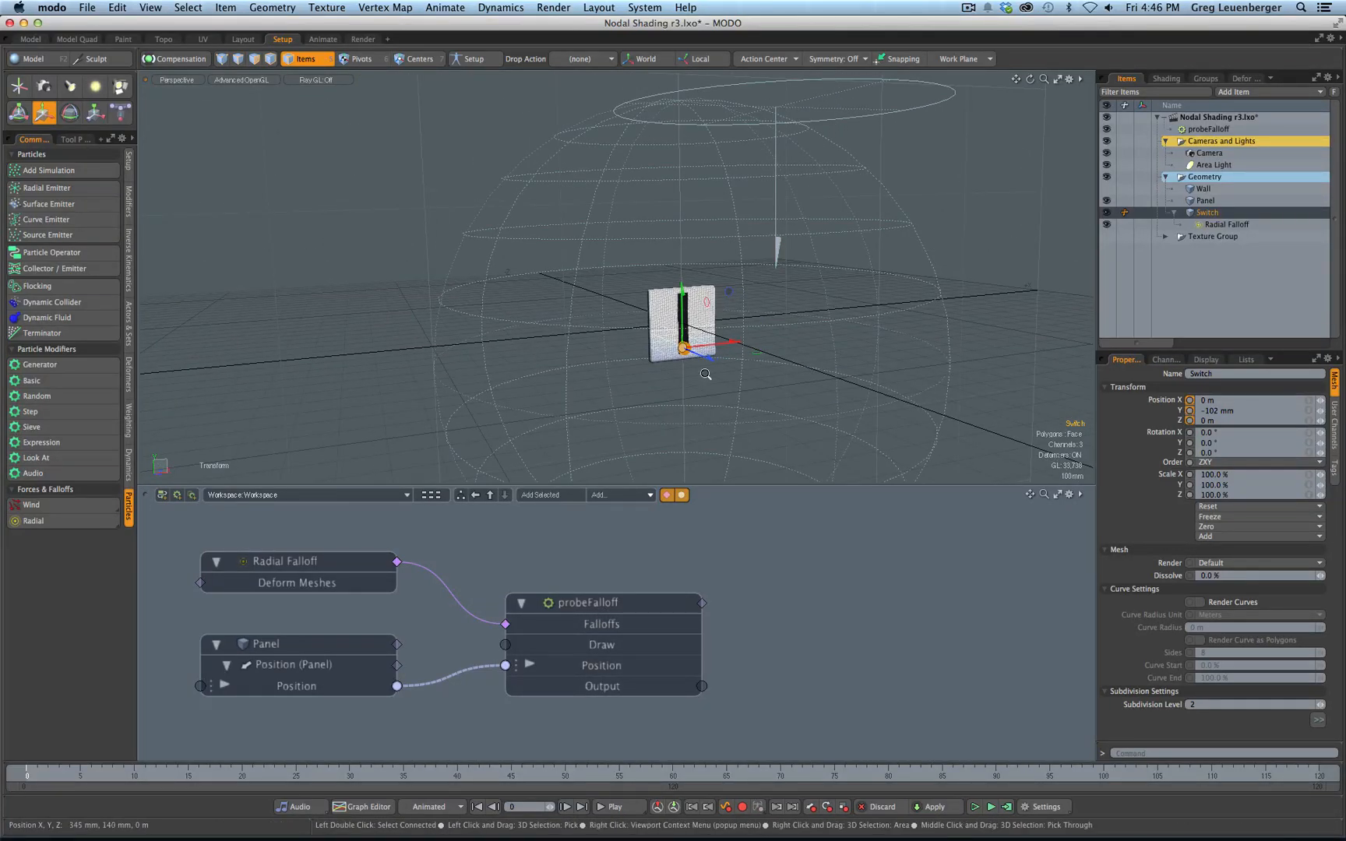
{"action": "left_click_drag", "start_coordinate": [704, 374], "coordinate": [690, 306], "text": "alt+shift"}
{"action": "left_click_drag", "start_coordinate": [751, 360], "coordinate": [694, 338], "text": "ctrl+alt"}
{"action": "key", "text": "ctrl+space"}
{"action": "left_click", "coordinate": [850, 409]}
{"action": "left_click_drag", "start_coordinate": [726, 317], "coordinate": [709, 316], "text": "ctrl+alt"}
{"action": "left_click_drag", "start_coordinate": [642, 285], "coordinate": [685, 287], "text": "ctrl+alt"}
{"action": "left_click", "coordinate": [280, 647]}
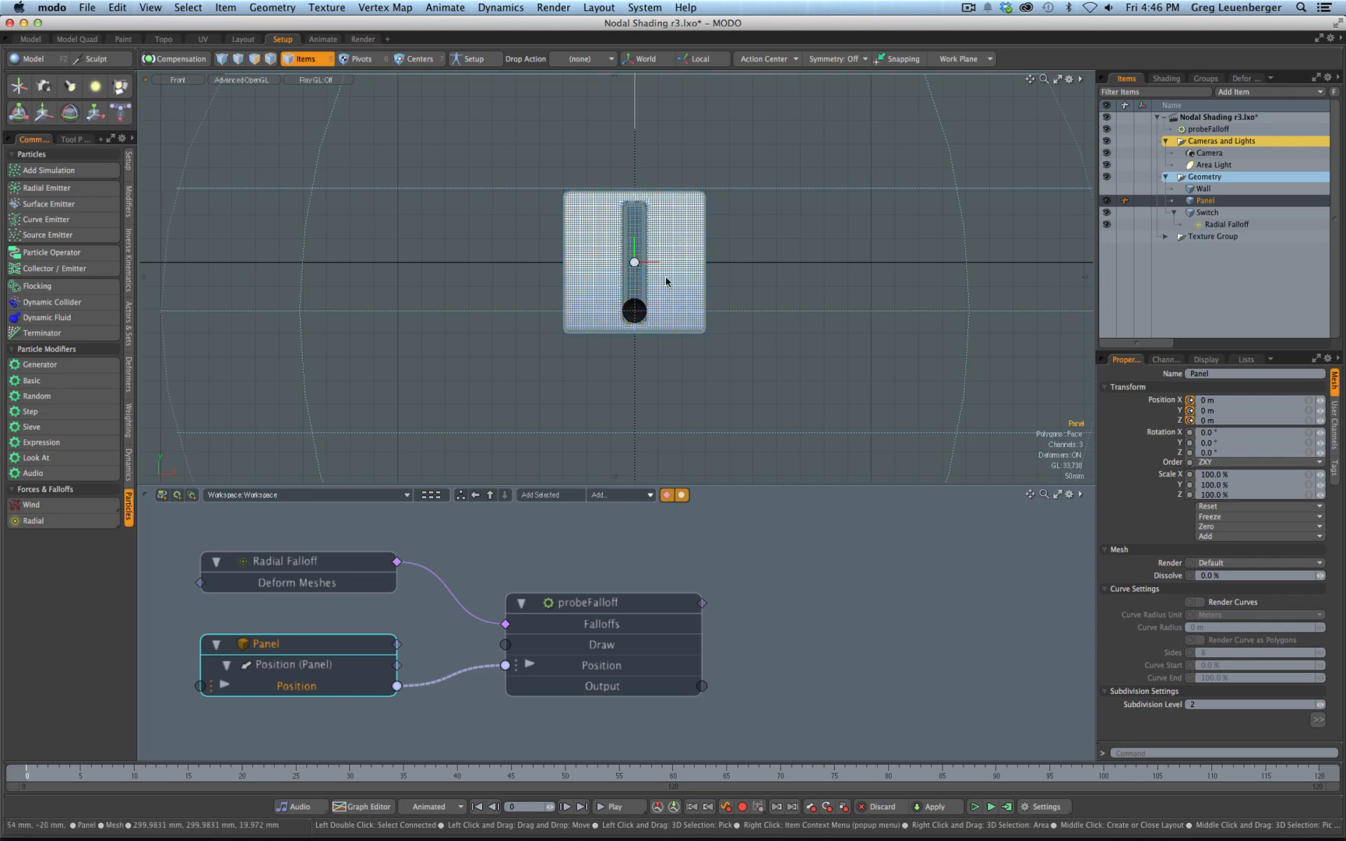
Select the Radial Falloff and shrink its X, Y and Z radii together to about 90 mm
{"action": "left_click_drag", "start_coordinate": [726, 291], "coordinate": [633, 319], "text": "ctrl+alt"}
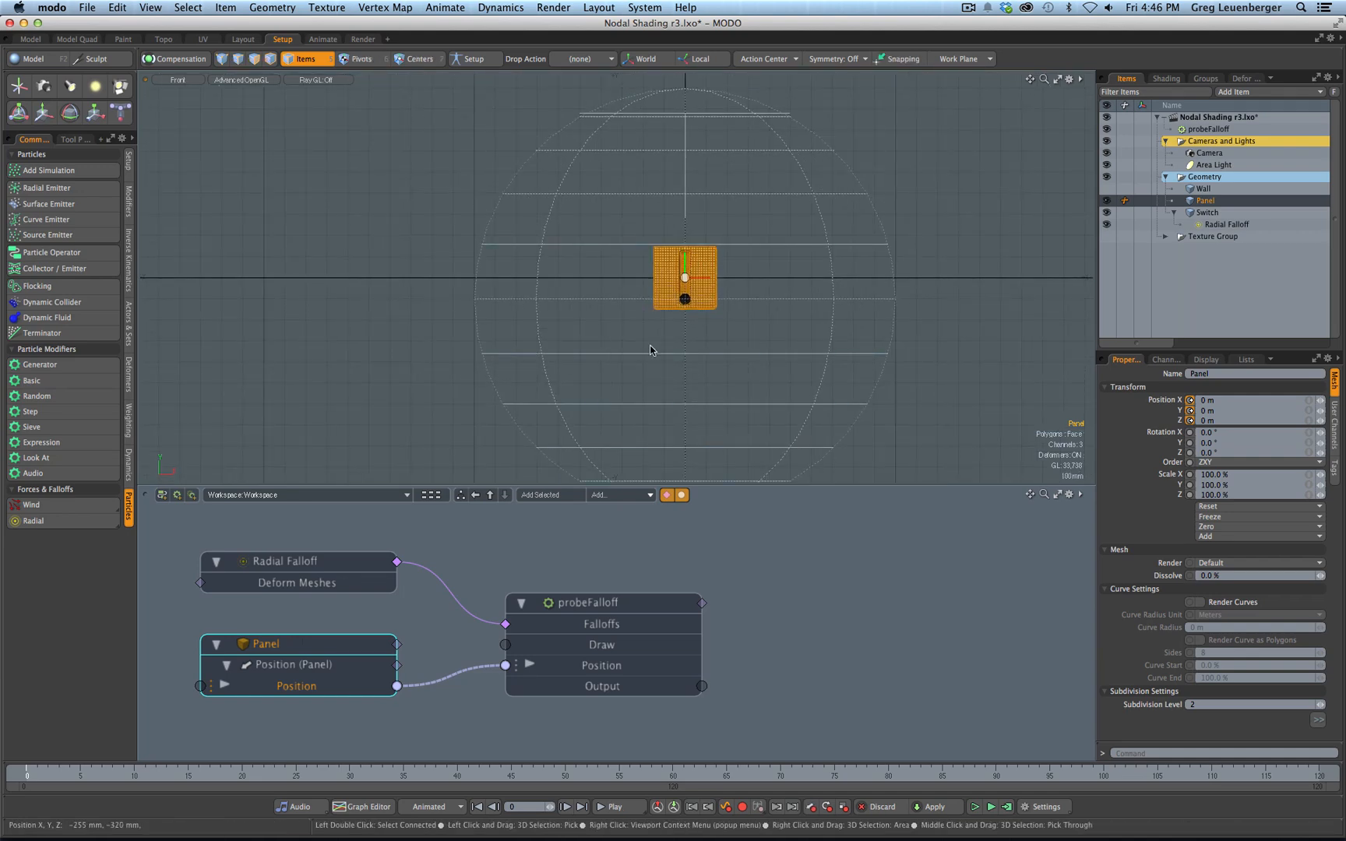
{"action": "left_click", "coordinate": [615, 354]}
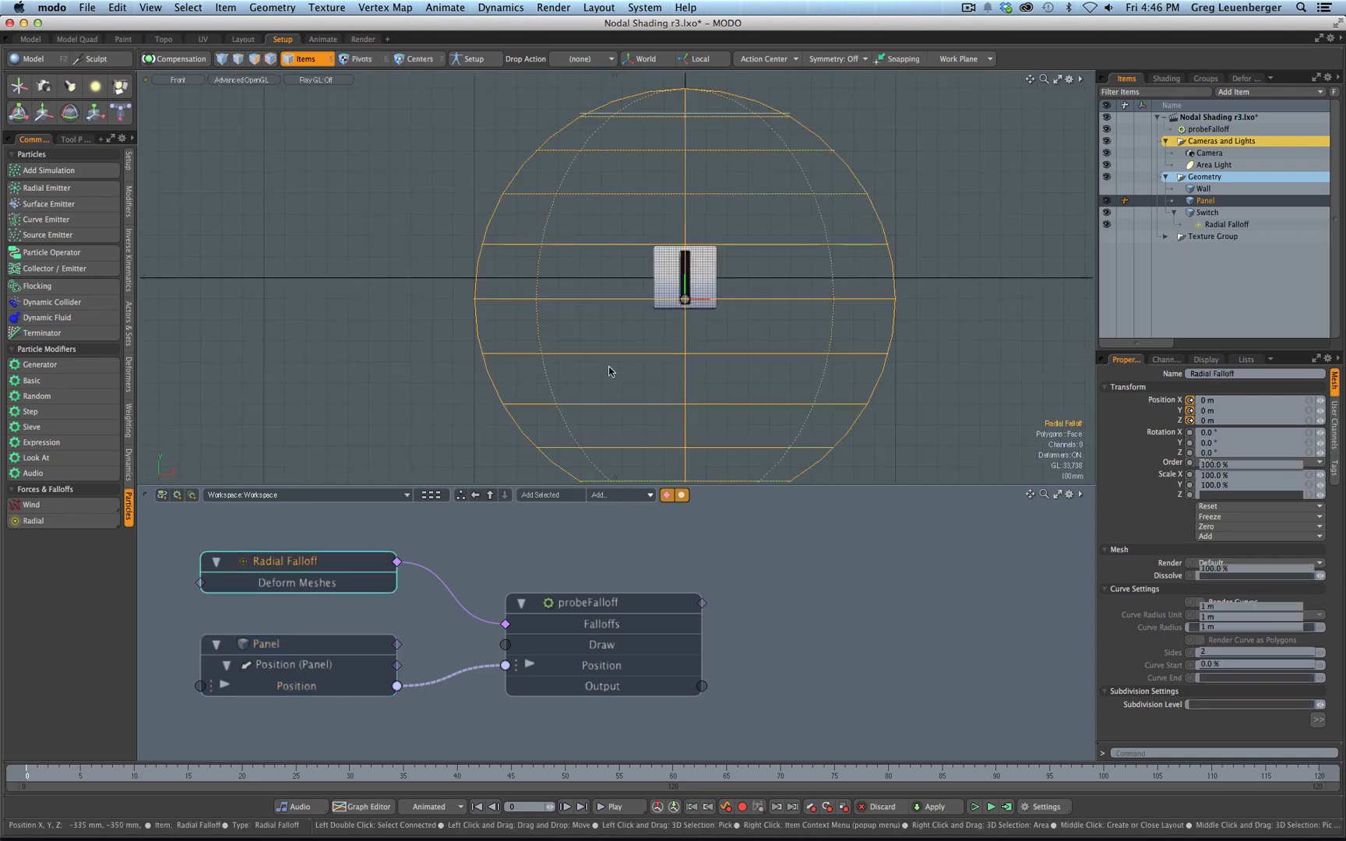
{"action": "double_click", "coordinate": [1172, 613]}
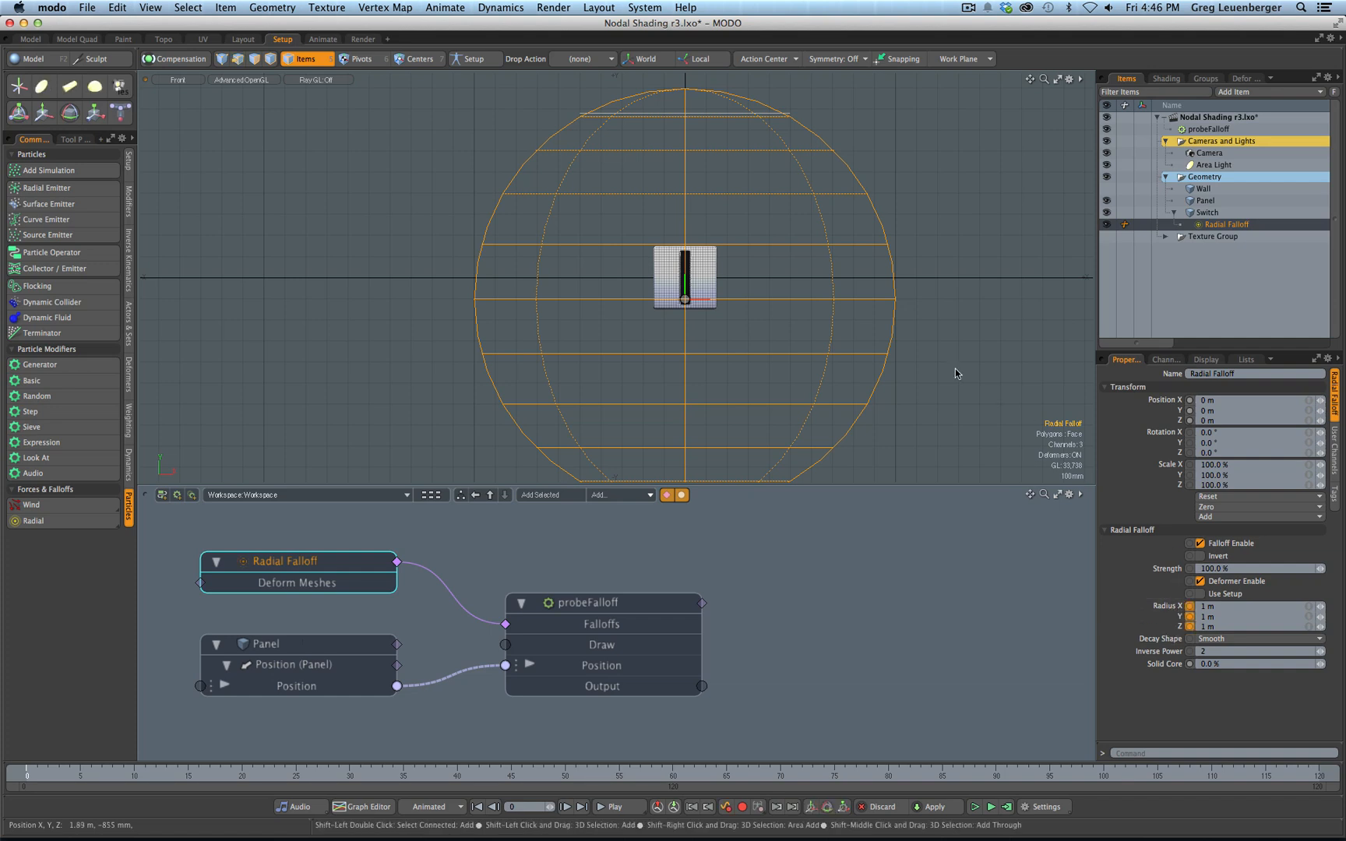
{"action": "left_click_drag", "start_coordinate": [937, 355], "coordinate": [751, 323]}
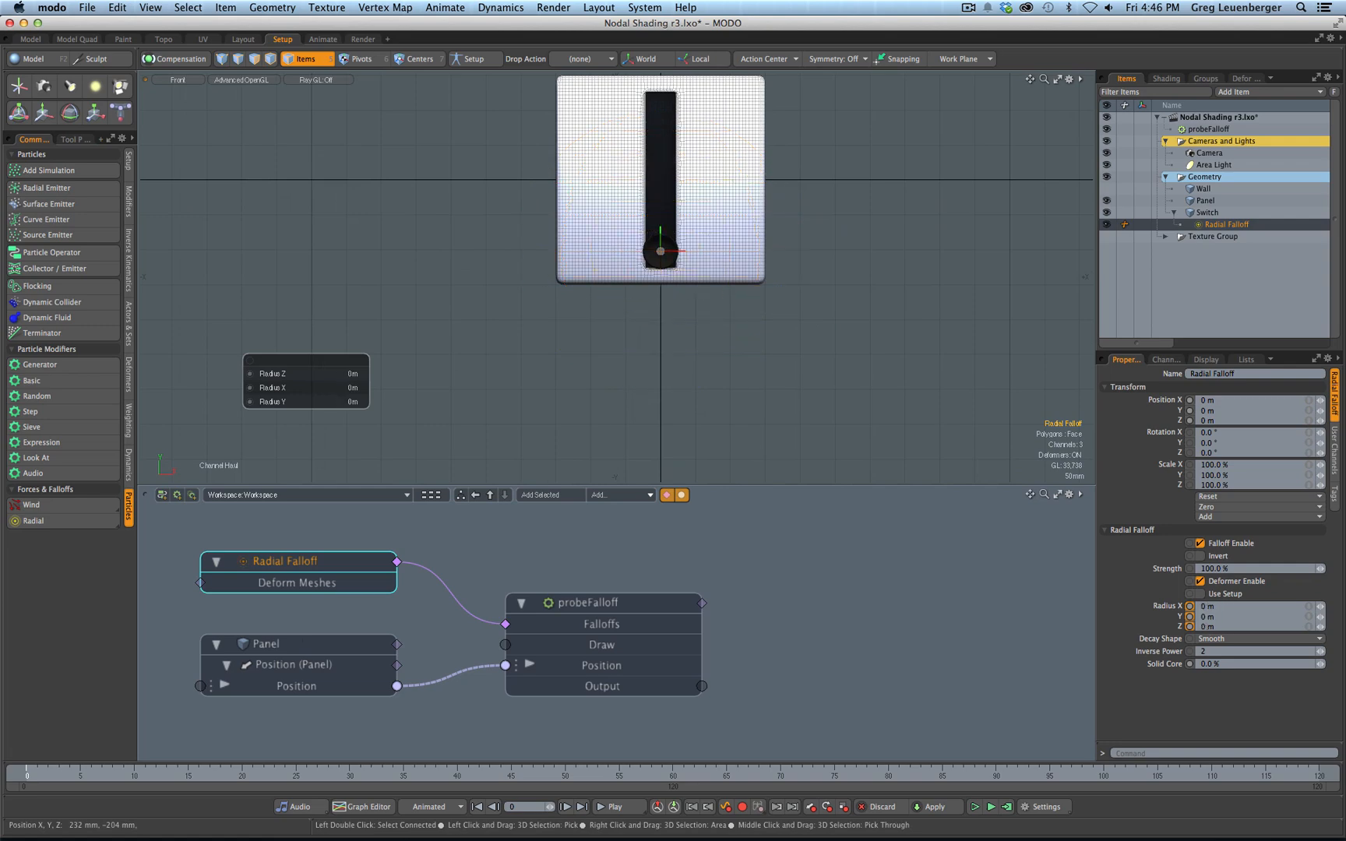
{"action": "key", "text": "space"}
{"action": "left_click", "coordinate": [831, 337]}
Examine where the Panel's center lies relative to the Switch and the smaller Radial Falloff
{"action": "left_click", "coordinate": [672, 261]}
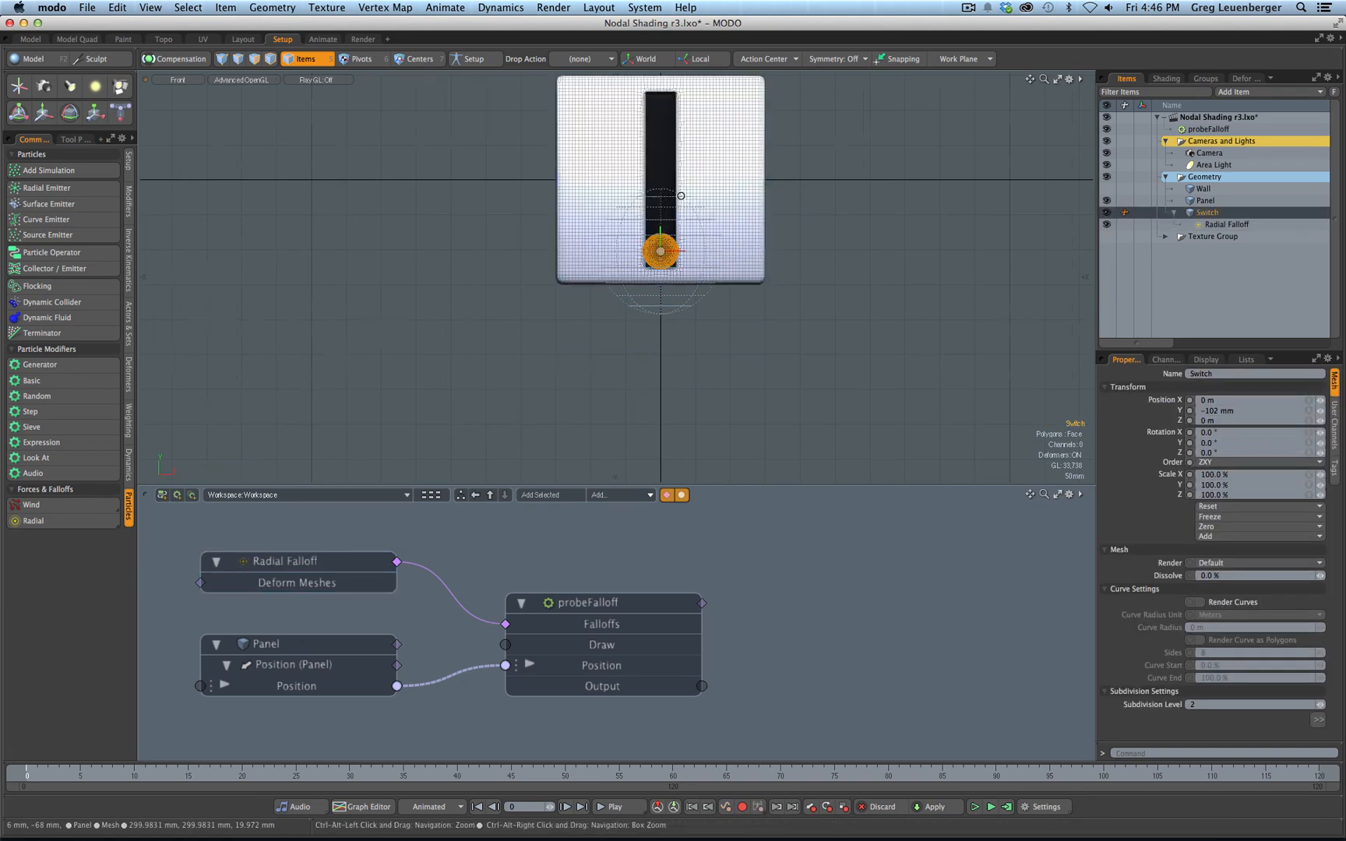
{"action": "scroll", "coordinate": [680, 196], "scroll_direction": "up", "scroll_amount": 3}
{"action": "left_click", "coordinate": [576, 241]}
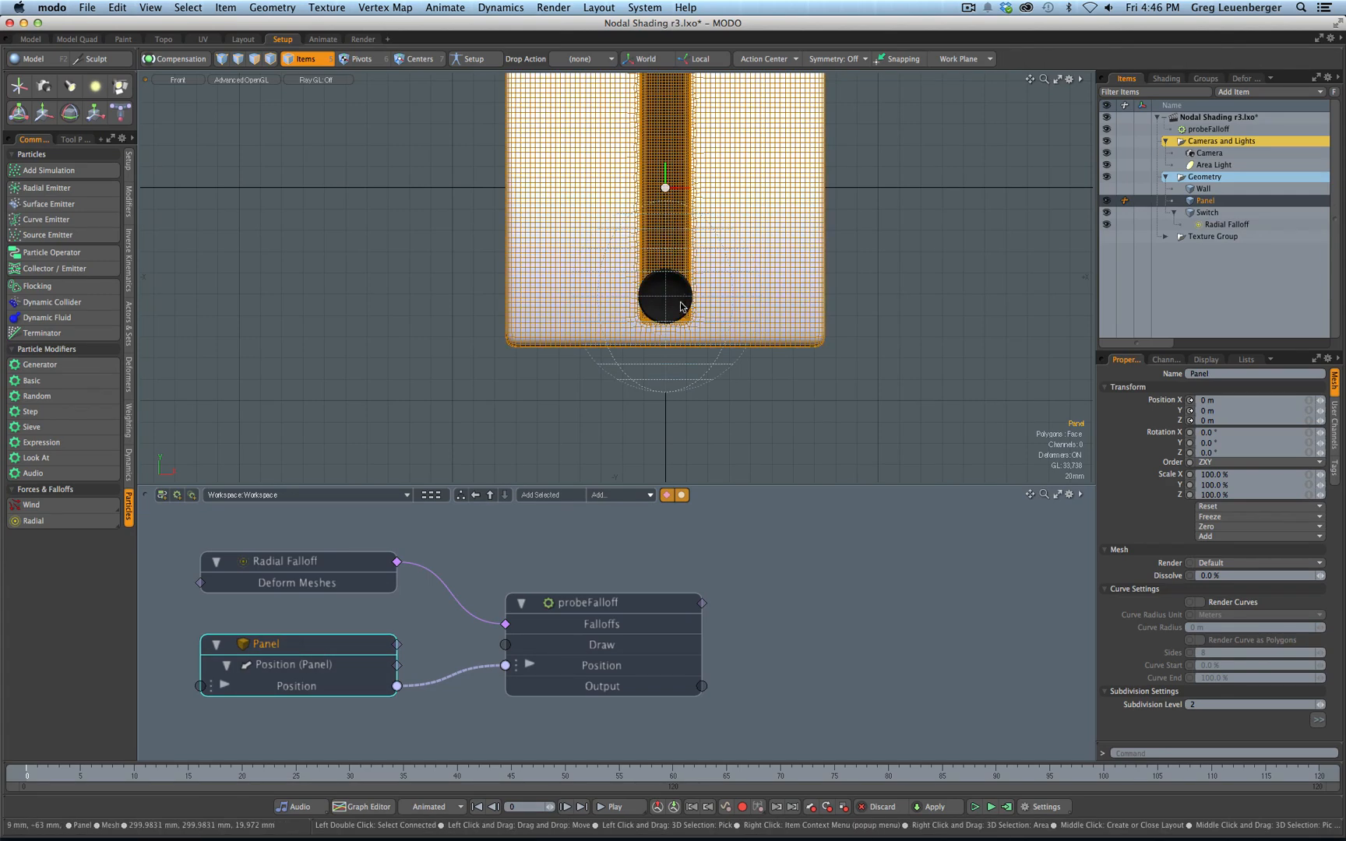
{"action": "left_click_drag", "start_coordinate": [728, 434], "coordinate": [711, 436], "text": "ctrl+alt"}
{"action": "left_click_drag", "start_coordinate": [749, 434], "coordinate": [676, 439], "text": "alt"}
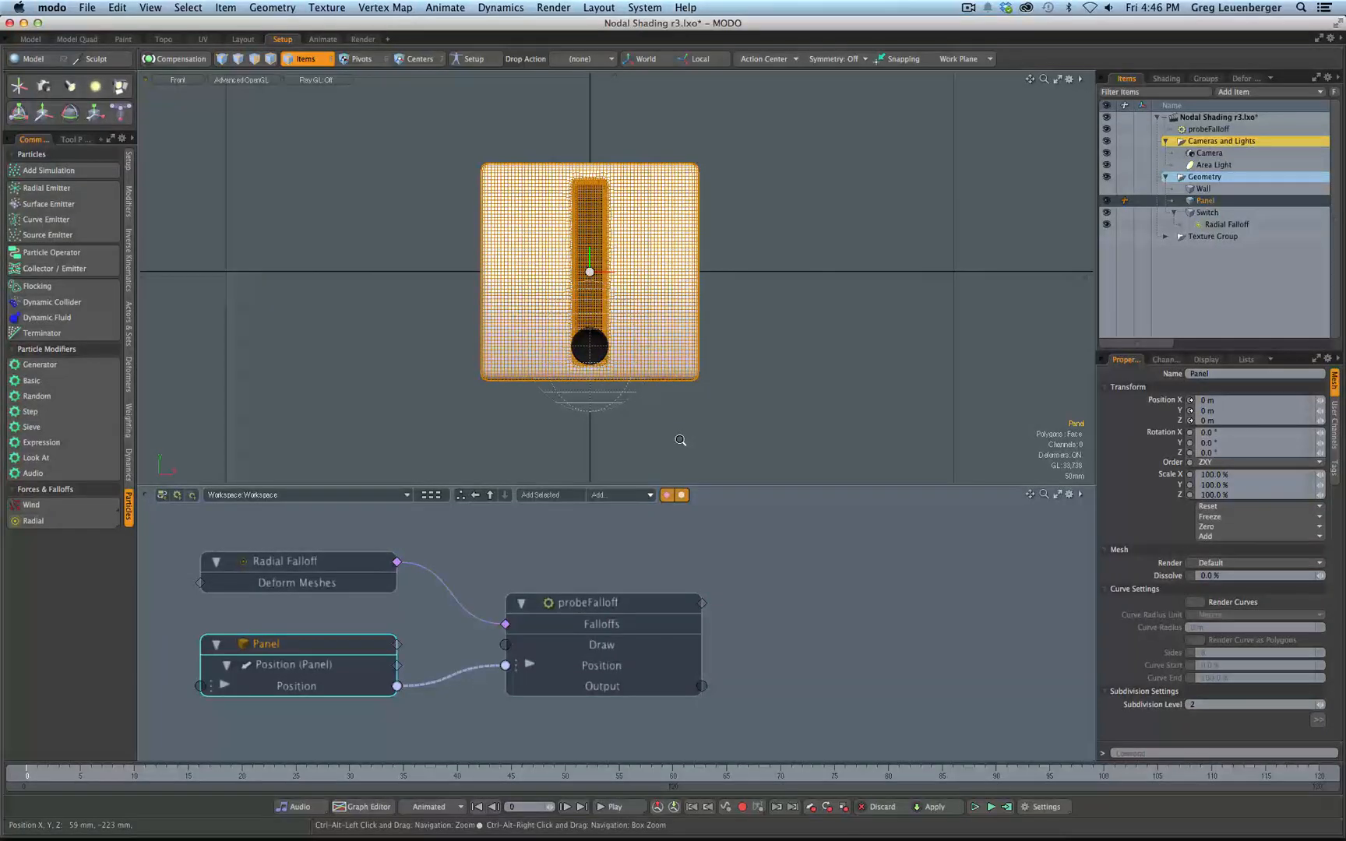
Move the Switch up to about -4 mm in Y and select the Radial Falloff to check its coverage
{"action": "left_click", "coordinate": [601, 356]}
{"action": "key", "text": "y"}
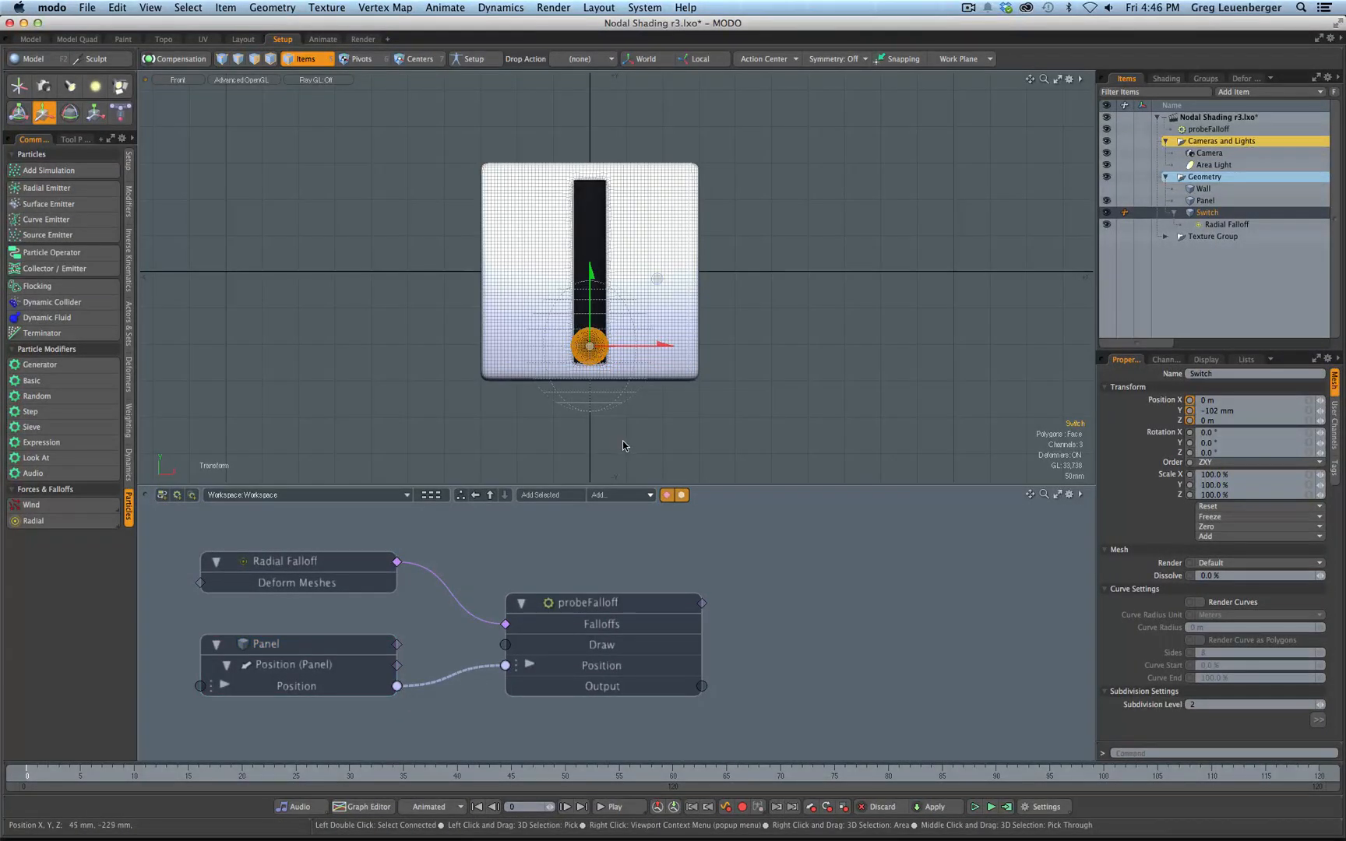
{"action": "left_click_drag", "start_coordinate": [593, 304], "coordinate": [592, 233]}
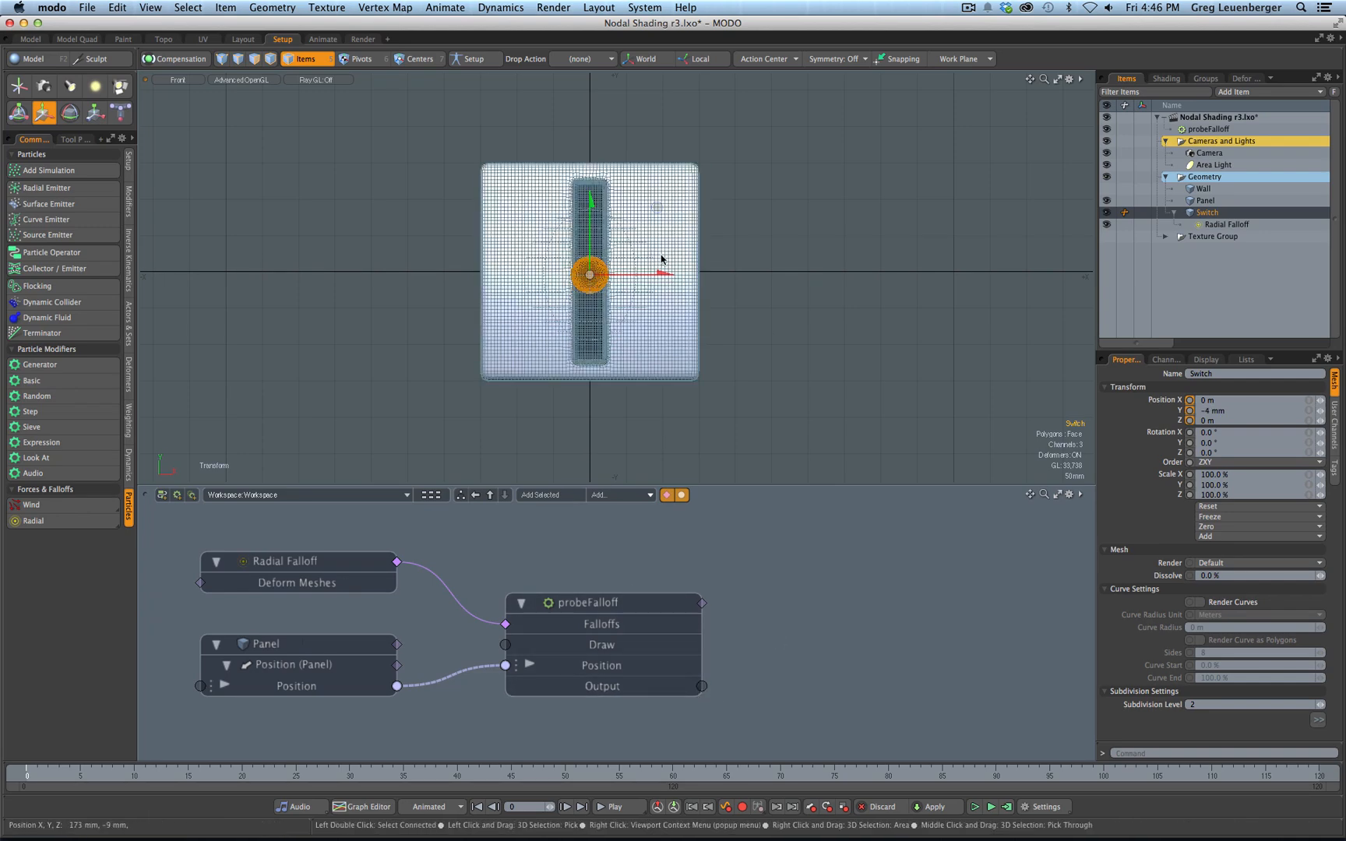
{"action": "left_click", "coordinate": [629, 304]}
{"action": "left_click", "coordinate": [633, 307]}
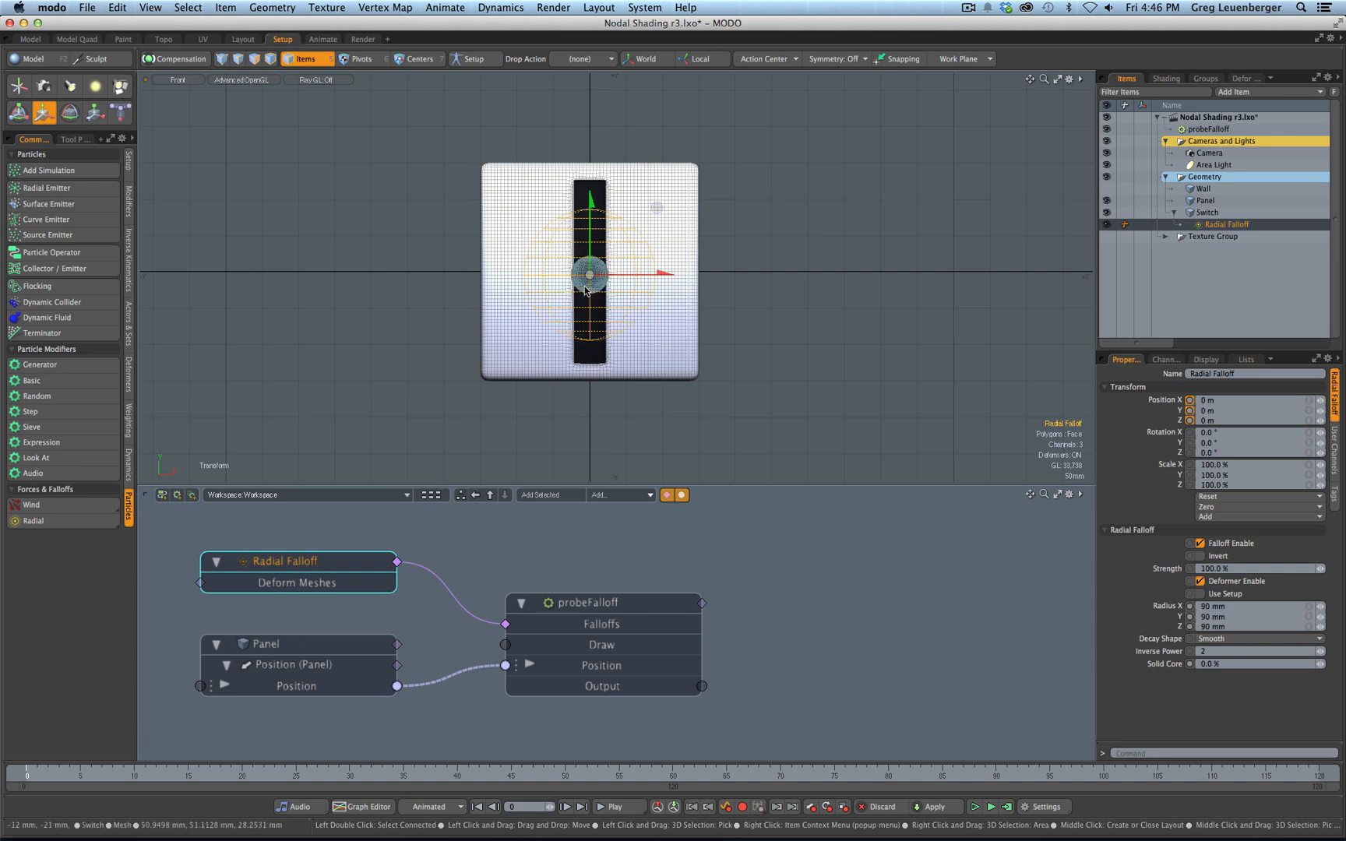
Return to the perspective view, deselect everything and make item centers display even for unselected items
{"action": "left_click", "coordinate": [673, 253]}
{"action": "left_click_drag", "start_coordinate": [673, 252], "coordinate": [843, 340], "text": "alt"}
{"action": "scroll", "coordinate": [842, 340], "scroll_direction": "up", "scroll_amount": 5}
{"action": "key", "text": "q"}
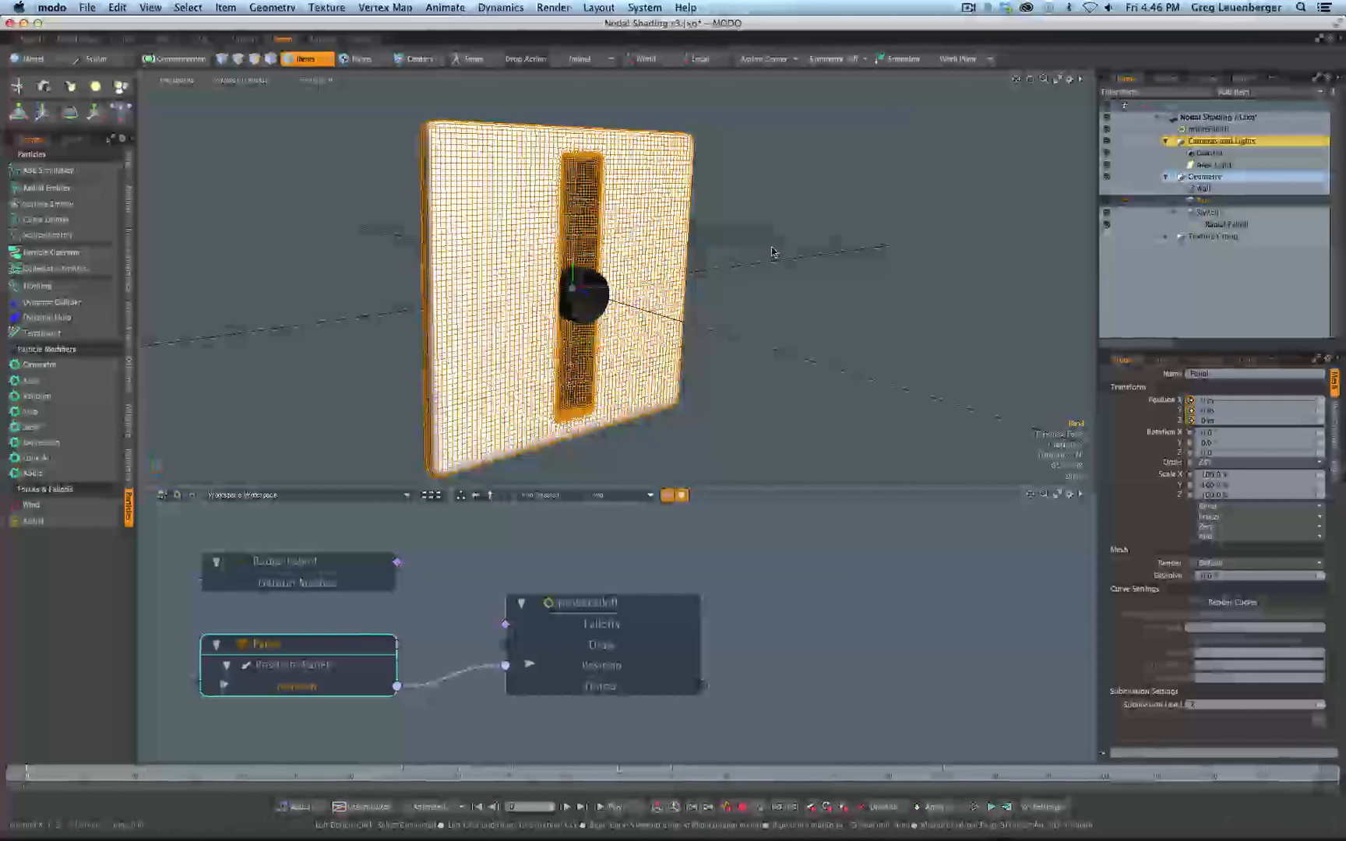
{"action": "left_click", "coordinate": [768, 256]}
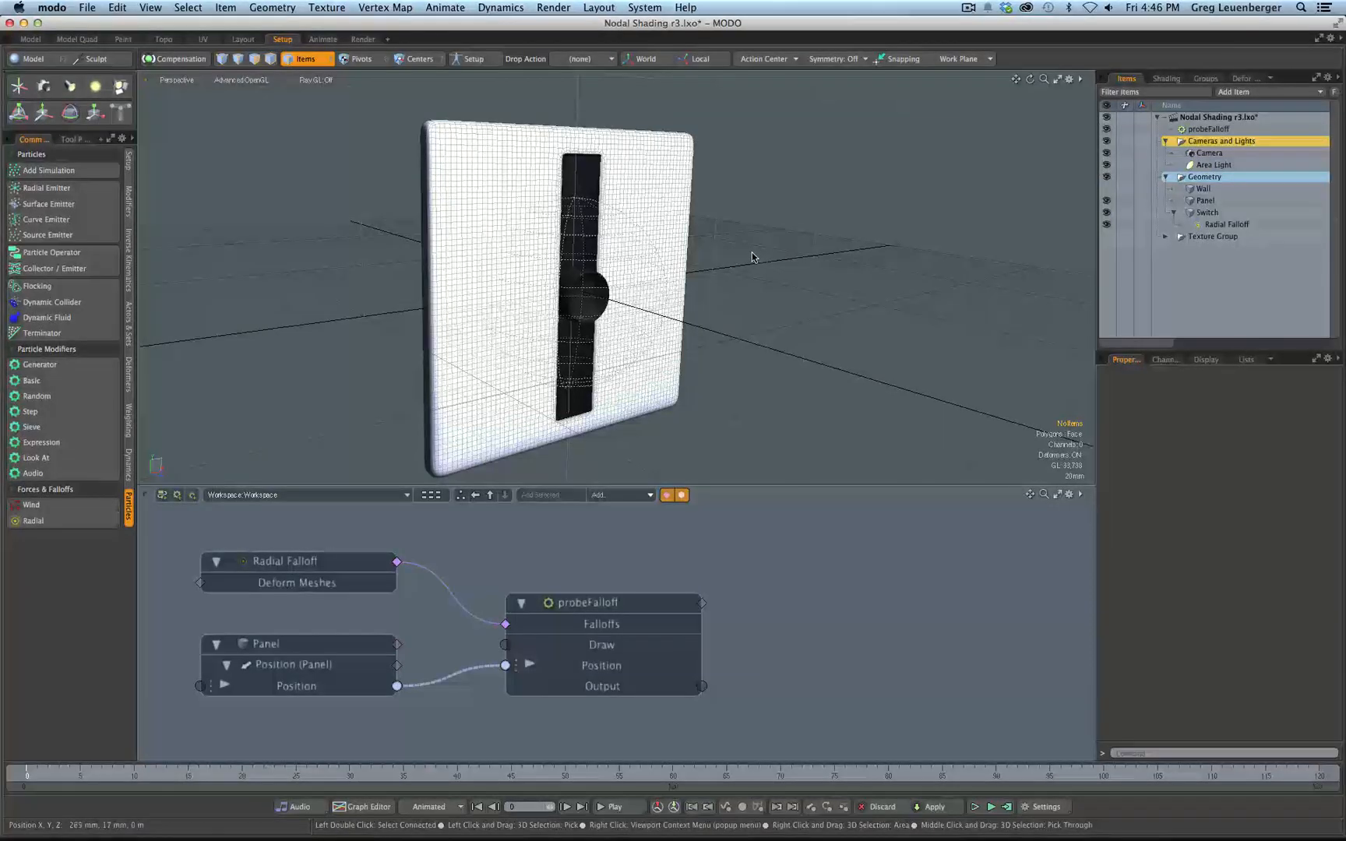
{"action": "key", "text": "o"}
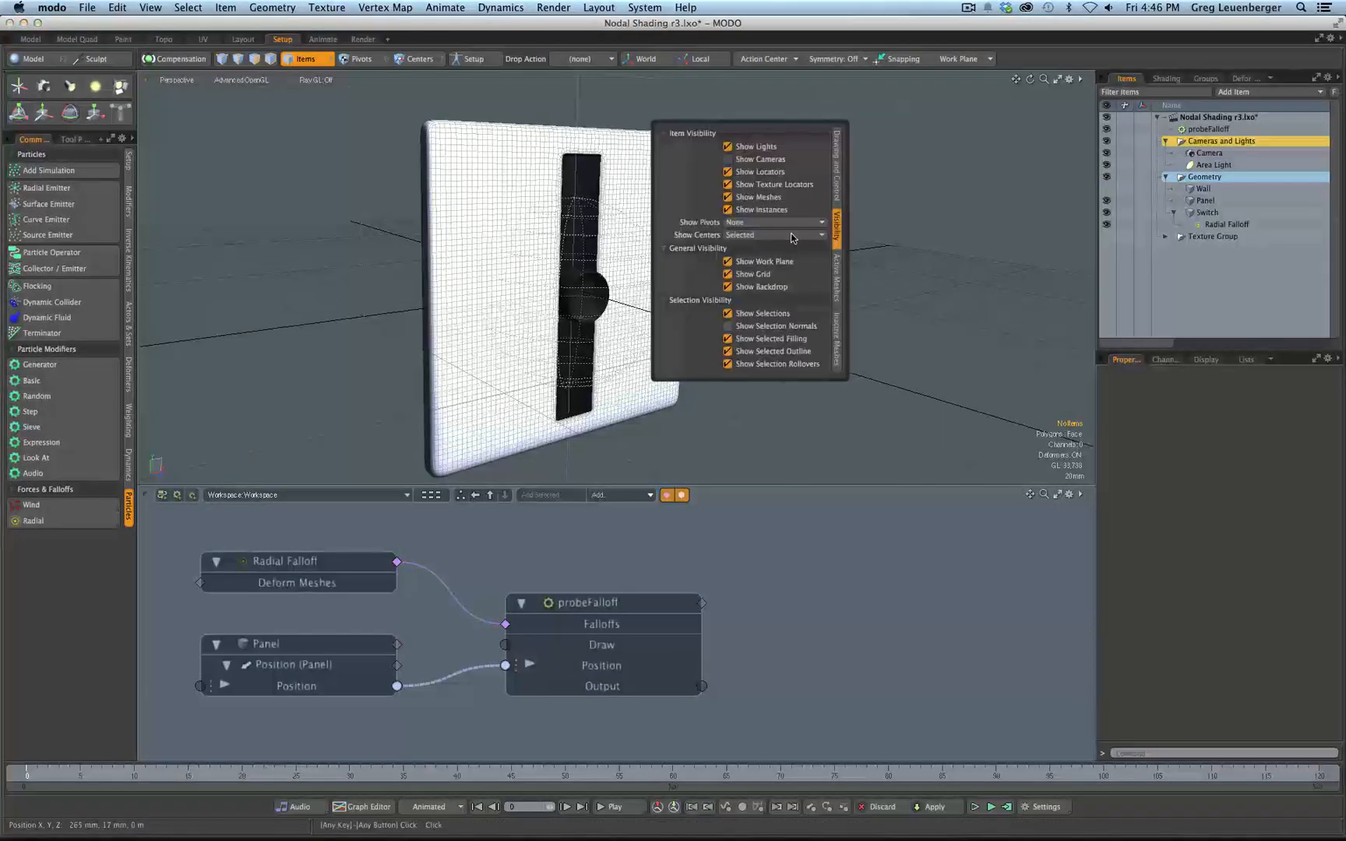
{"action": "left_click", "coordinate": [743, 243]}
{"action": "left_click_drag", "start_coordinate": [666, 303], "coordinate": [492, 301], "text": "alt"}
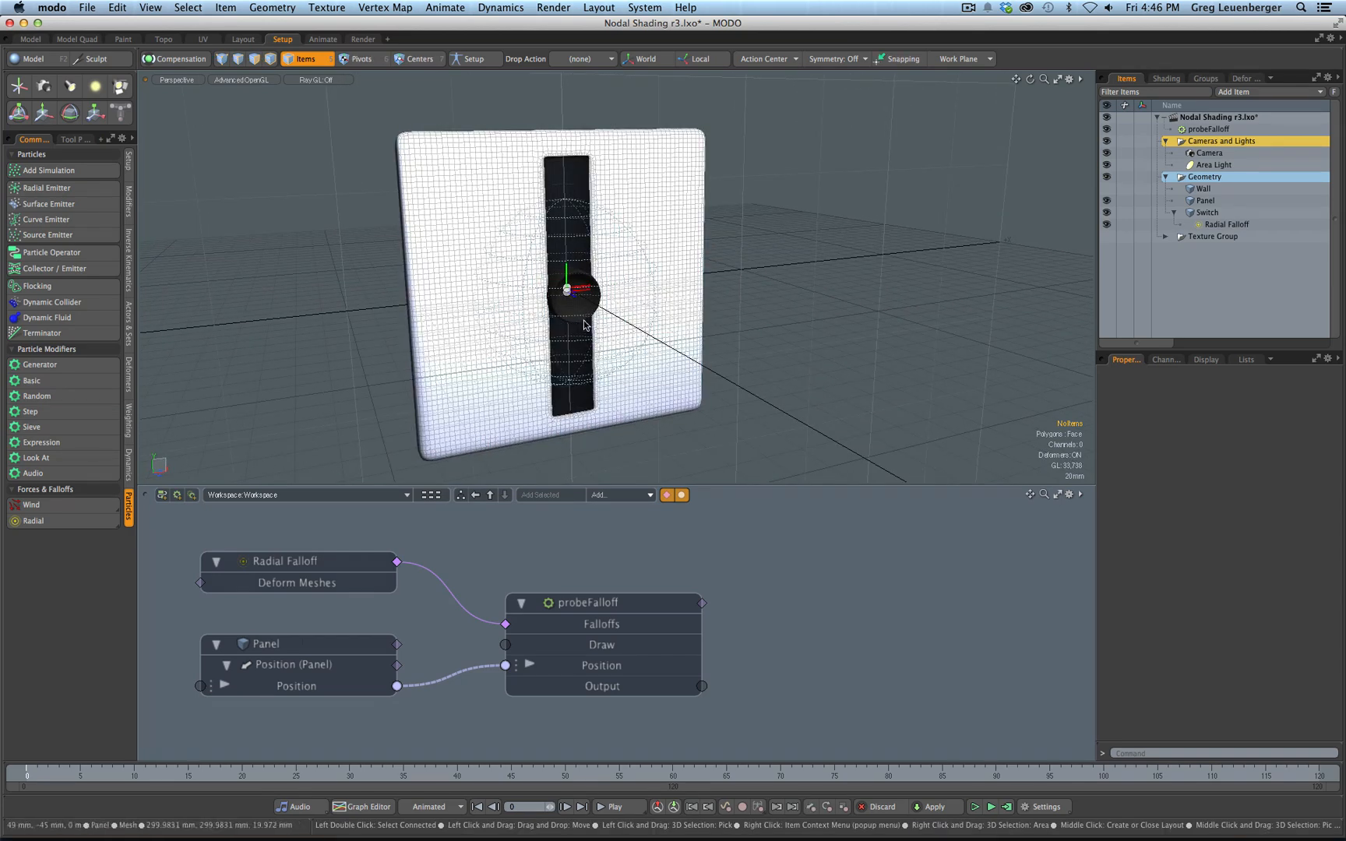
Move the Switch up to the upper end of the slot, at about 98 mm in Y
{"action": "left_click", "coordinate": [571, 290]}
{"action": "key", "text": "y"}
{"action": "left_click_drag", "start_coordinate": [568, 265], "coordinate": [568, 161]}
{"action": "left_click_drag", "start_coordinate": [609, 285], "coordinate": [446, 301], "text": "alt"}
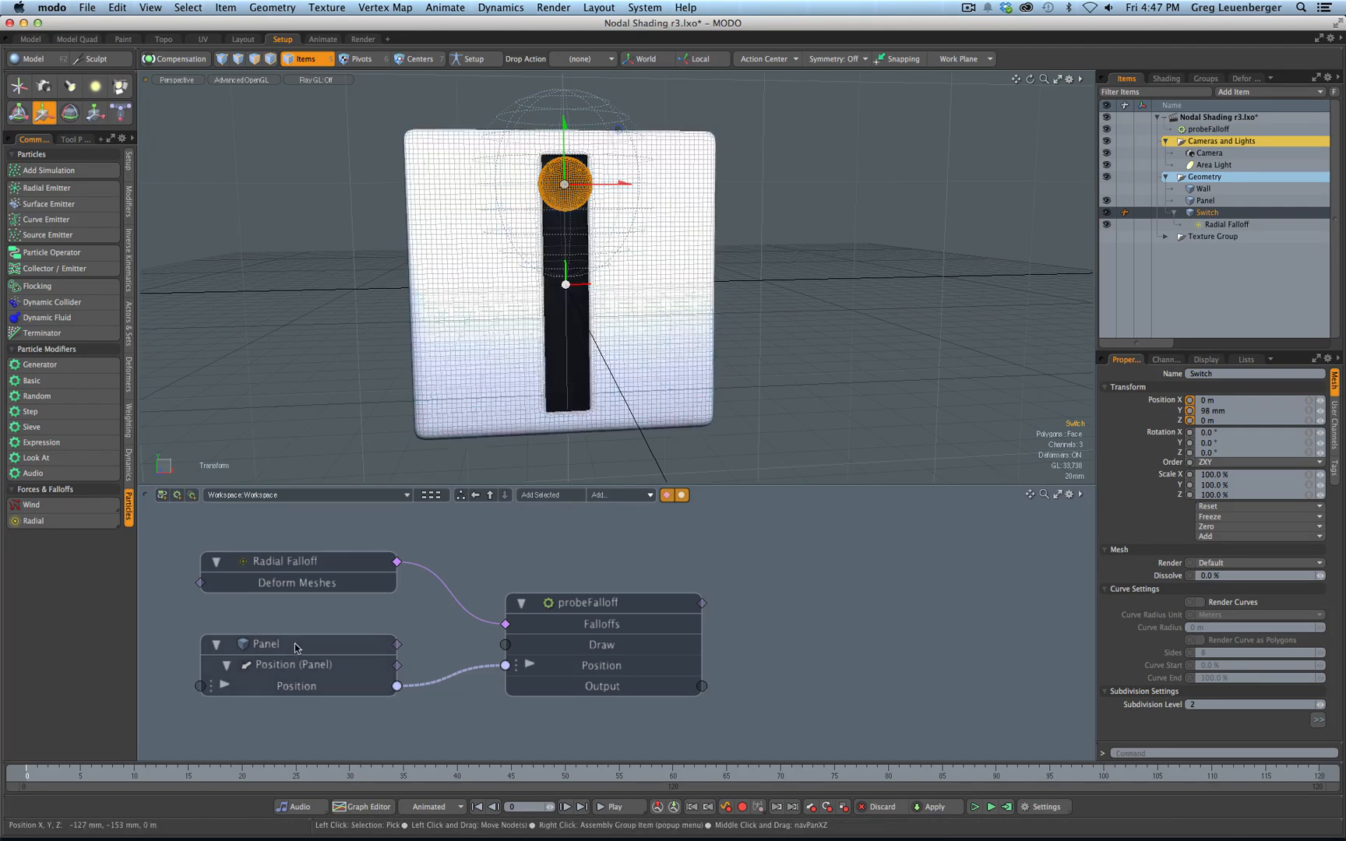
Select the Panel and move only its center up to the raised Switch, at about 96.6 mm in Y
{"action": "left_click_drag", "start_coordinate": [293, 647], "coordinate": [294, 653]}
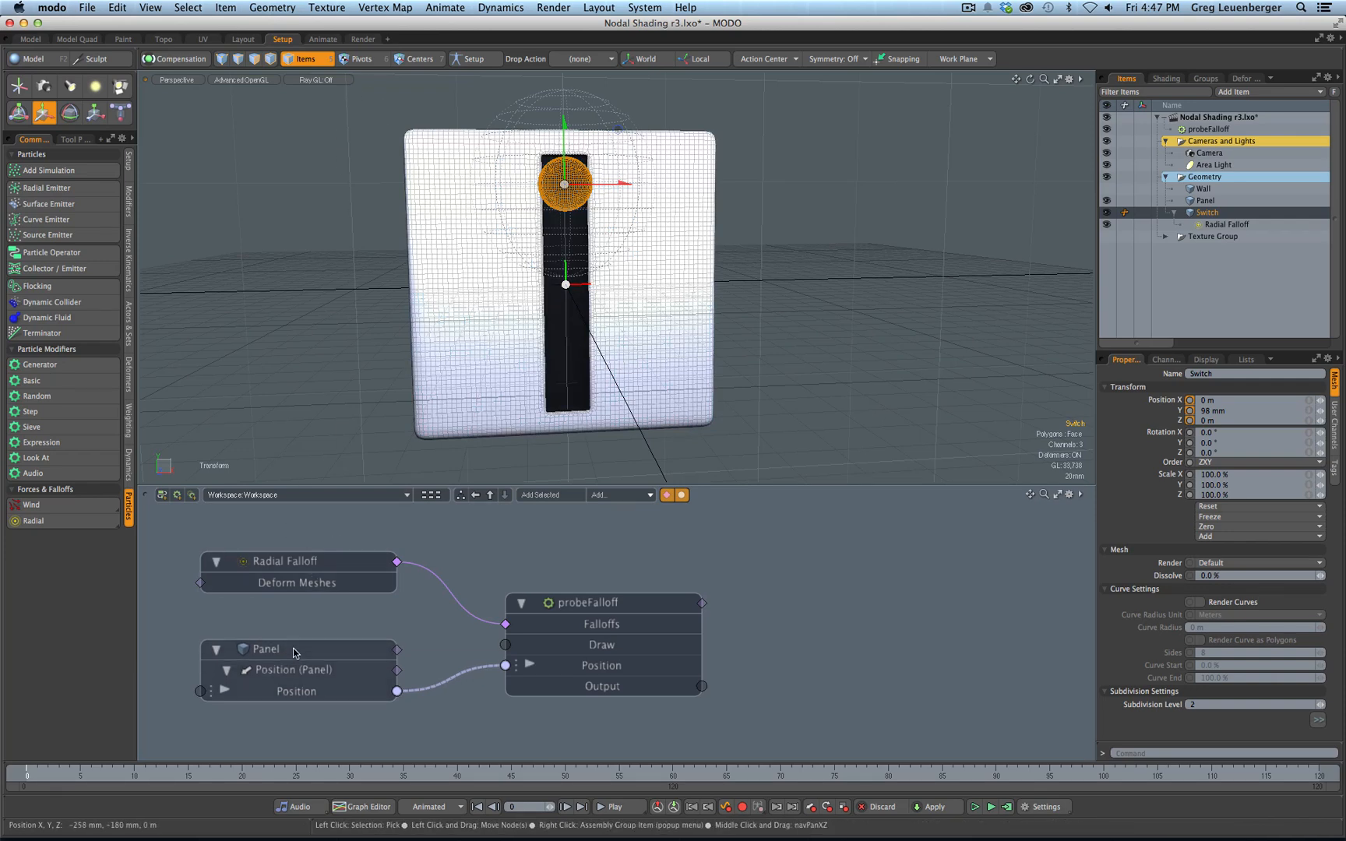
{"action": "left_click", "coordinate": [292, 660]}
{"action": "left_click", "coordinate": [419, 59]}
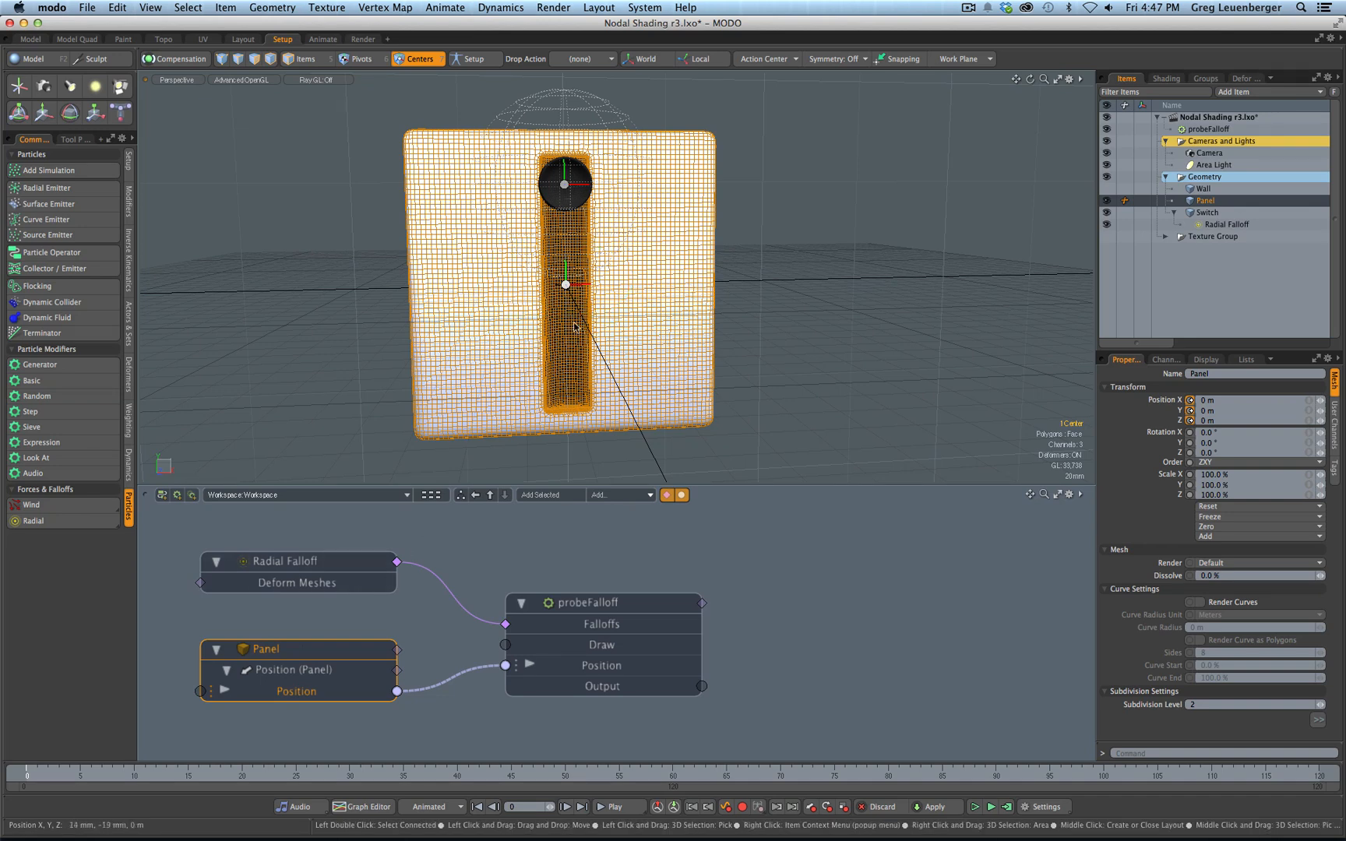
{"action": "key", "text": "y"}
{"action": "left_click_drag", "start_coordinate": [567, 260], "coordinate": [566, 254]}
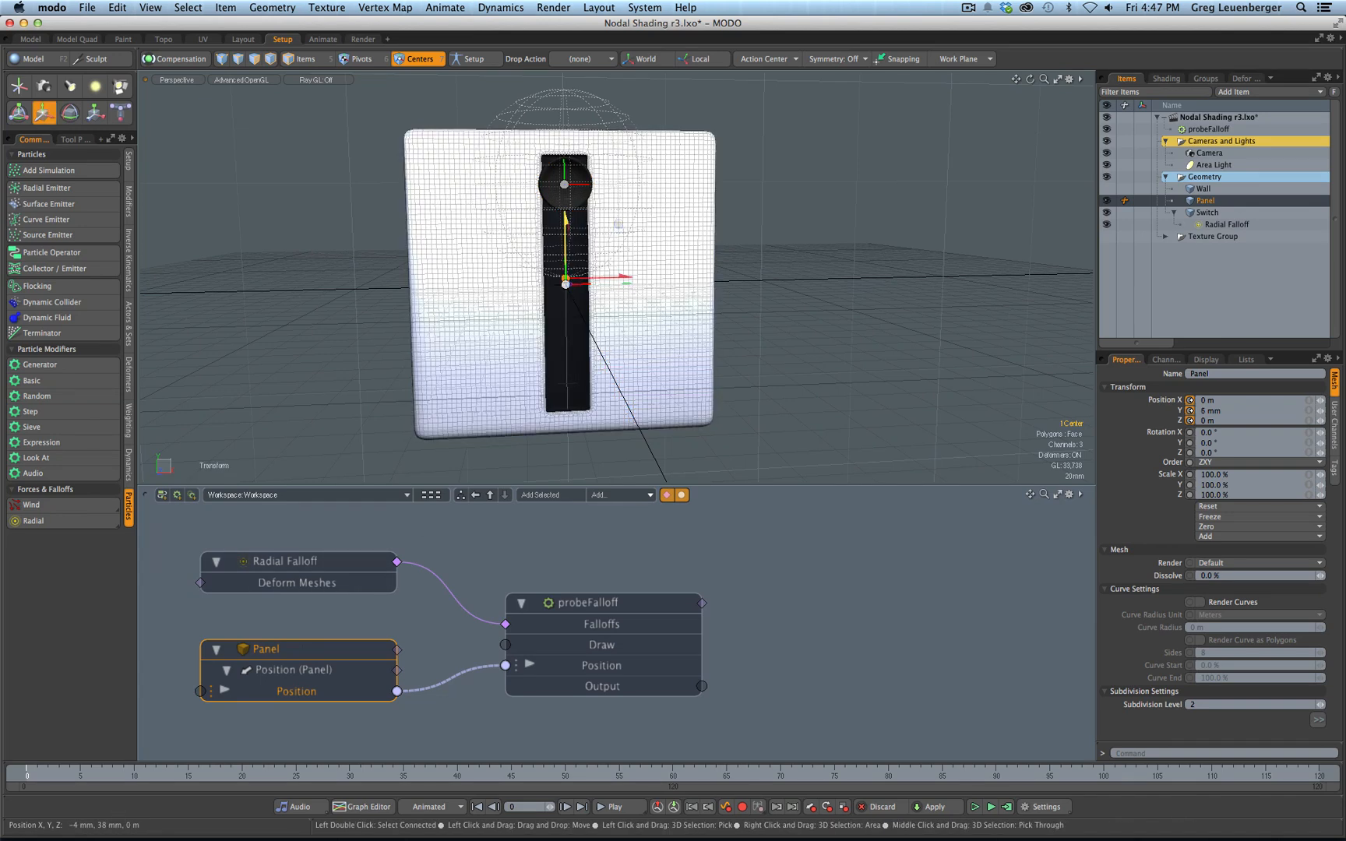
{"action": "left_click_drag", "start_coordinate": [566, 159], "coordinate": [666, 165]}
Fine-tune the Panel's center in the front view to about 102 mm in Y
{"action": "key", "text": "ctrl+space"}
{"action": "left_click", "coordinate": [594, 249]}
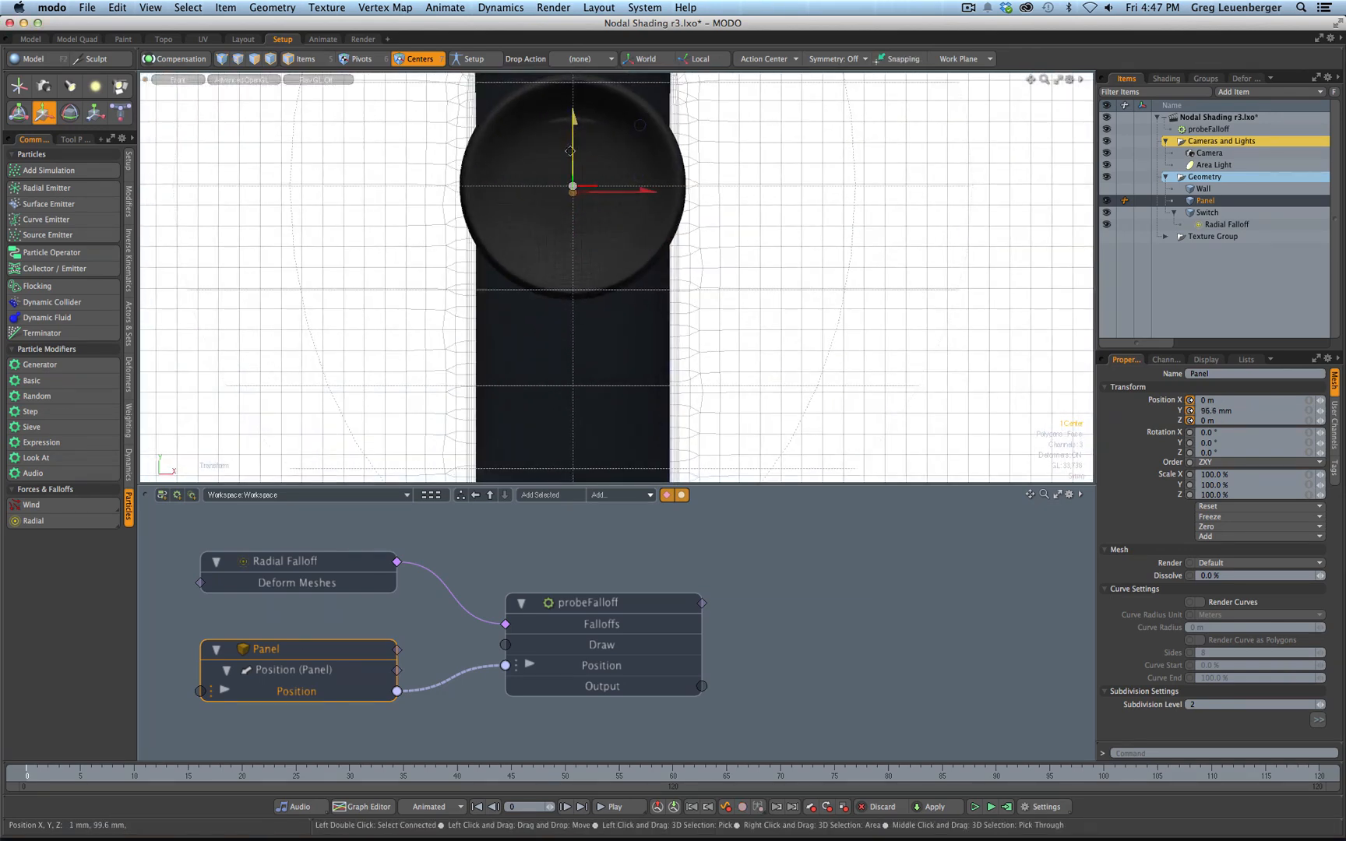
{"action": "left_click_drag", "start_coordinate": [570, 151], "coordinate": [582, 308], "text": "alt+shift"}
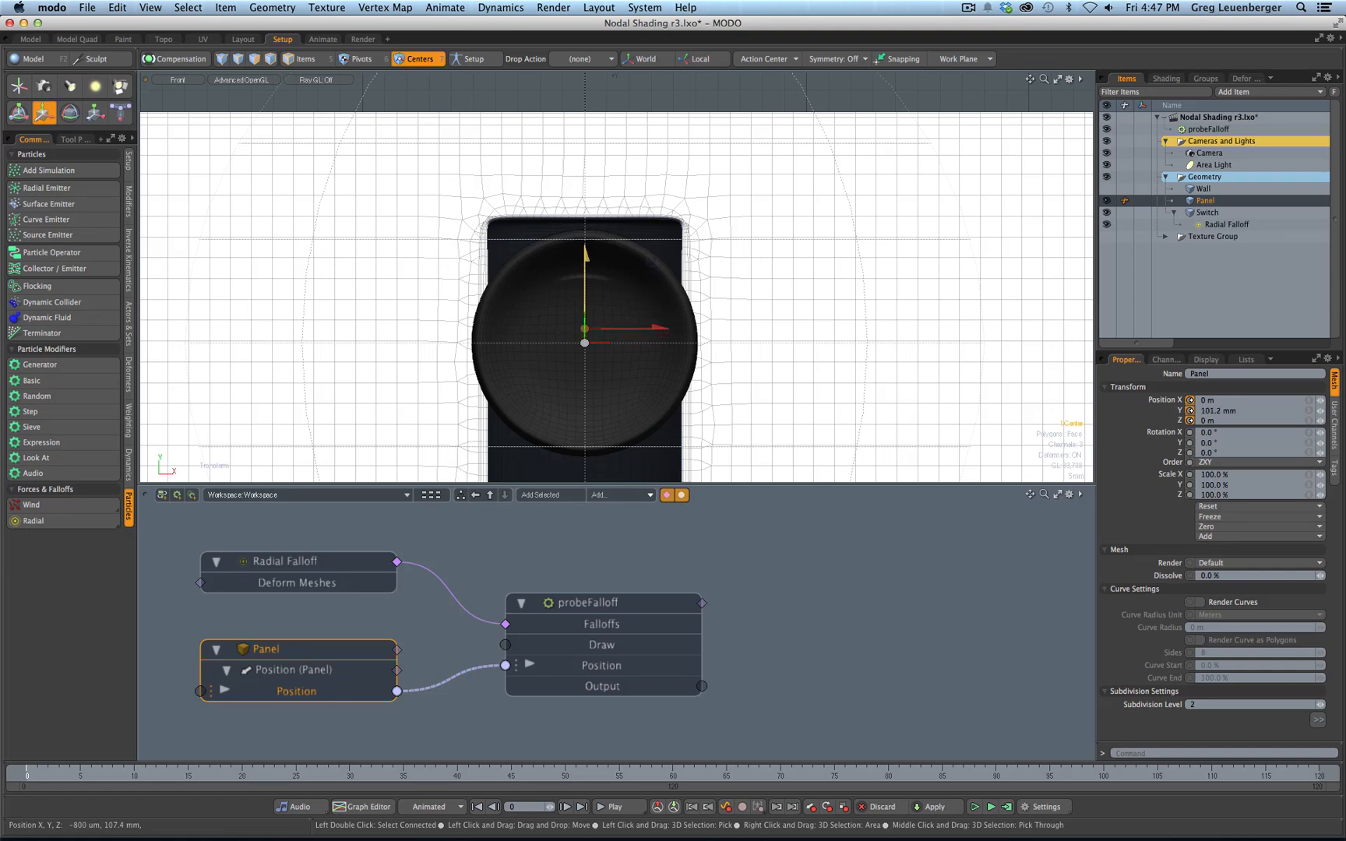
{"action": "left_click_drag", "start_coordinate": [586, 257], "coordinate": [586, 253]}
{"action": "left_click_drag", "start_coordinate": [744, 254], "coordinate": [613, 286], "text": "ctrl+alt"}
{"action": "left_click_drag", "start_coordinate": [728, 321], "coordinate": [601, 186], "text": "alt+shift"}
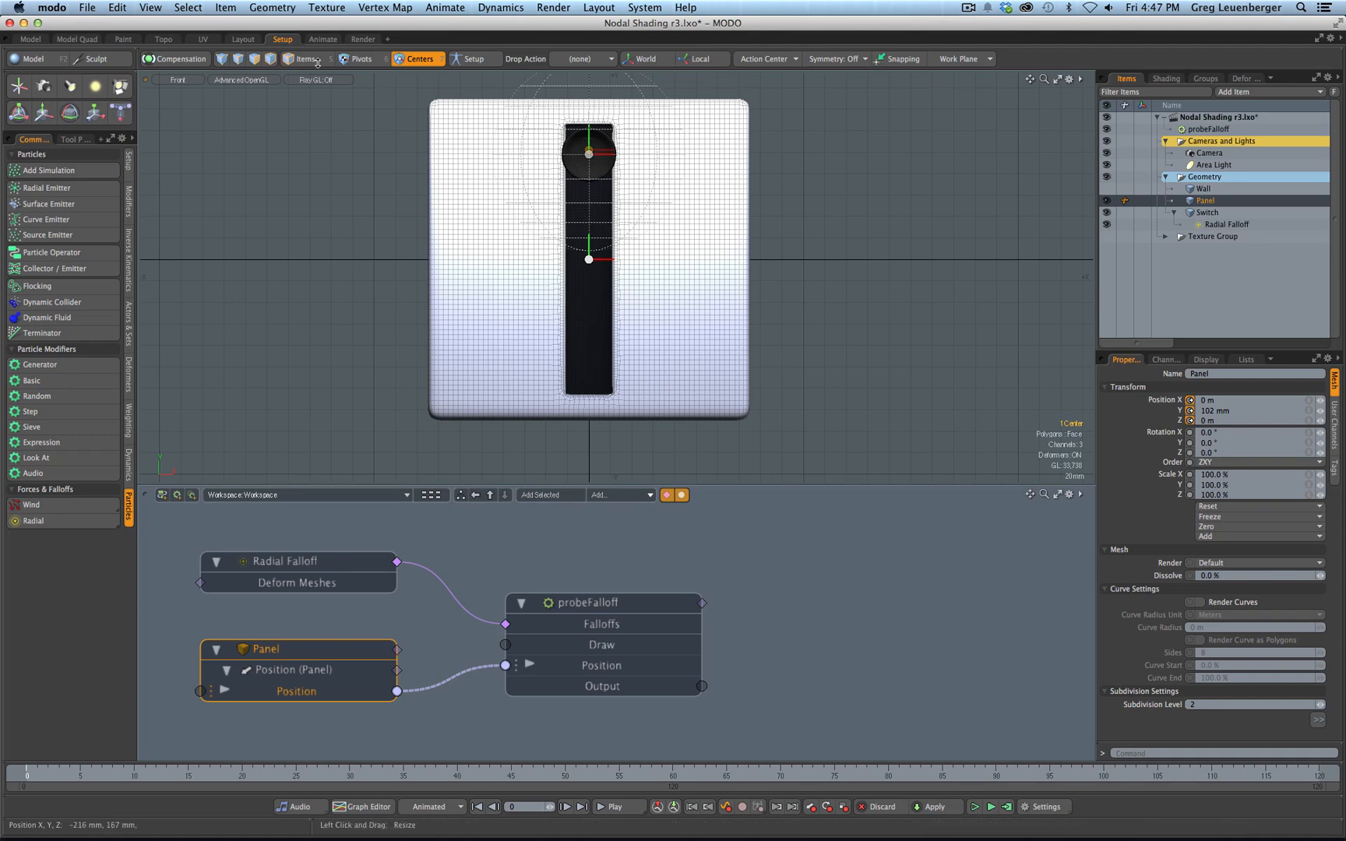
Return to item editing and align the Switch with the Panel's center, at about 102.2 mm in Y
{"action": "key", "text": "5"}
{"action": "left_click", "coordinate": [602, 136]}
{"action": "mouse_move", "coordinate": [603, 136]}
{"action": "left_mouse_down", "text": "ctrl+alt"}
{"action": "mouse_move", "coordinate": [658, 141]}
{"action": "mouse_move", "coordinate": [610, 154]}
{"action": "left_mouse_up", "text": "ctrl+alt"}
{"action": "key", "text": "w"}
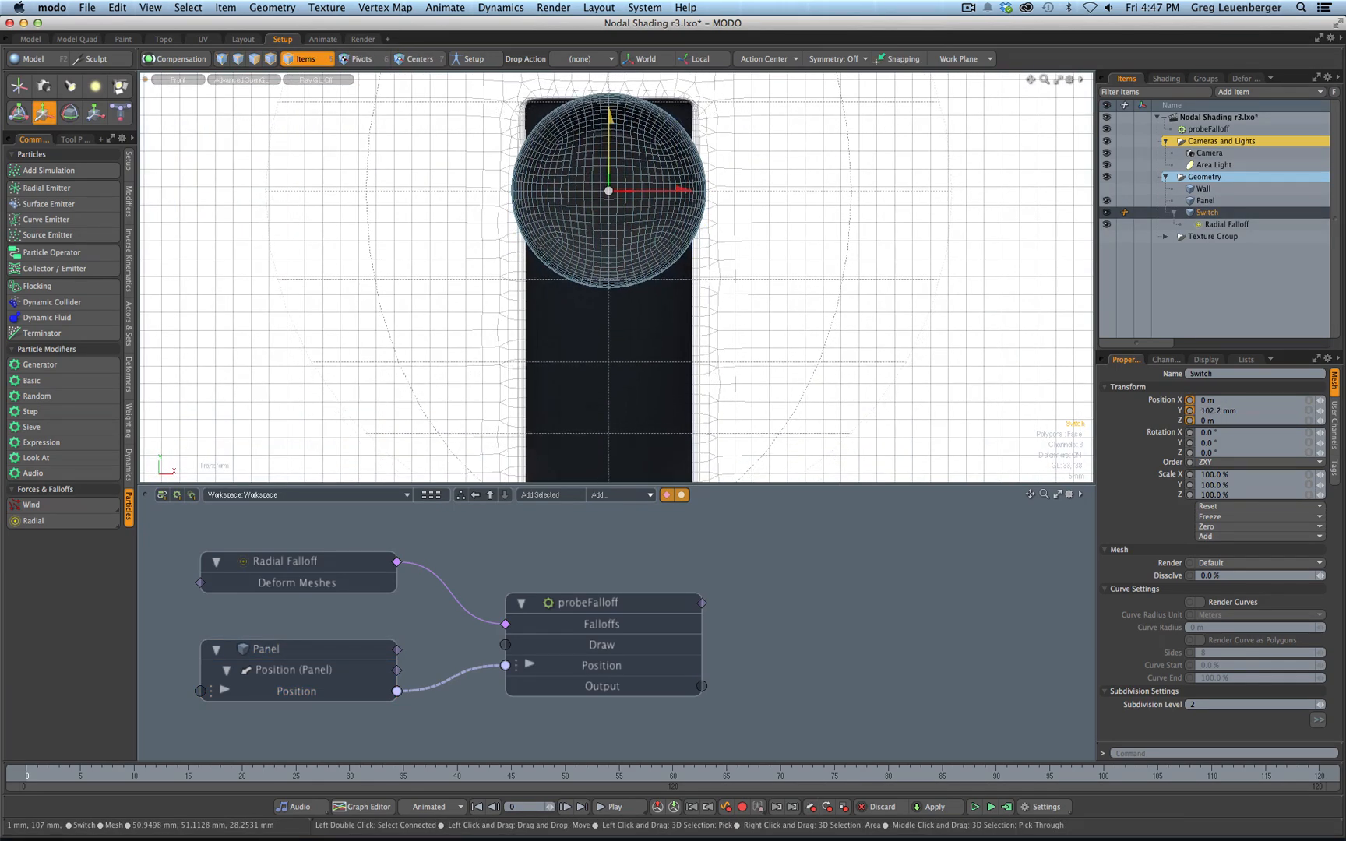
{"action": "left_click_drag", "start_coordinate": [681, 202], "coordinate": [514, 251], "text": "ctrl+alt"}
{"action": "left_click_drag", "start_coordinate": [556, 279], "coordinate": [508, 253], "text": "alt+shift"}
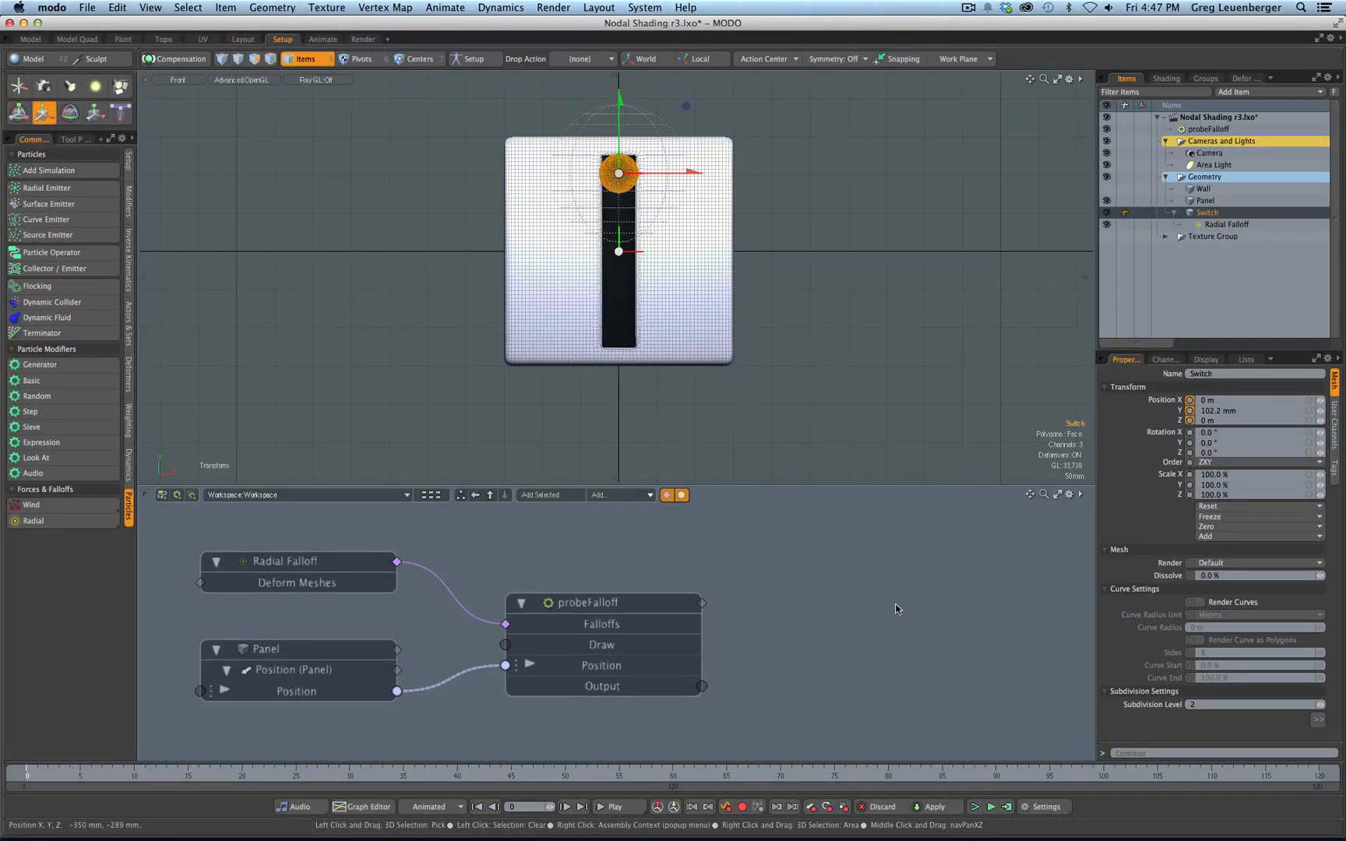
Move the Switch down to about -103.8 mm in Y and select its Radial Falloff
{"action": "left_click_drag", "start_coordinate": [619, 100], "coordinate": [616, 259]}
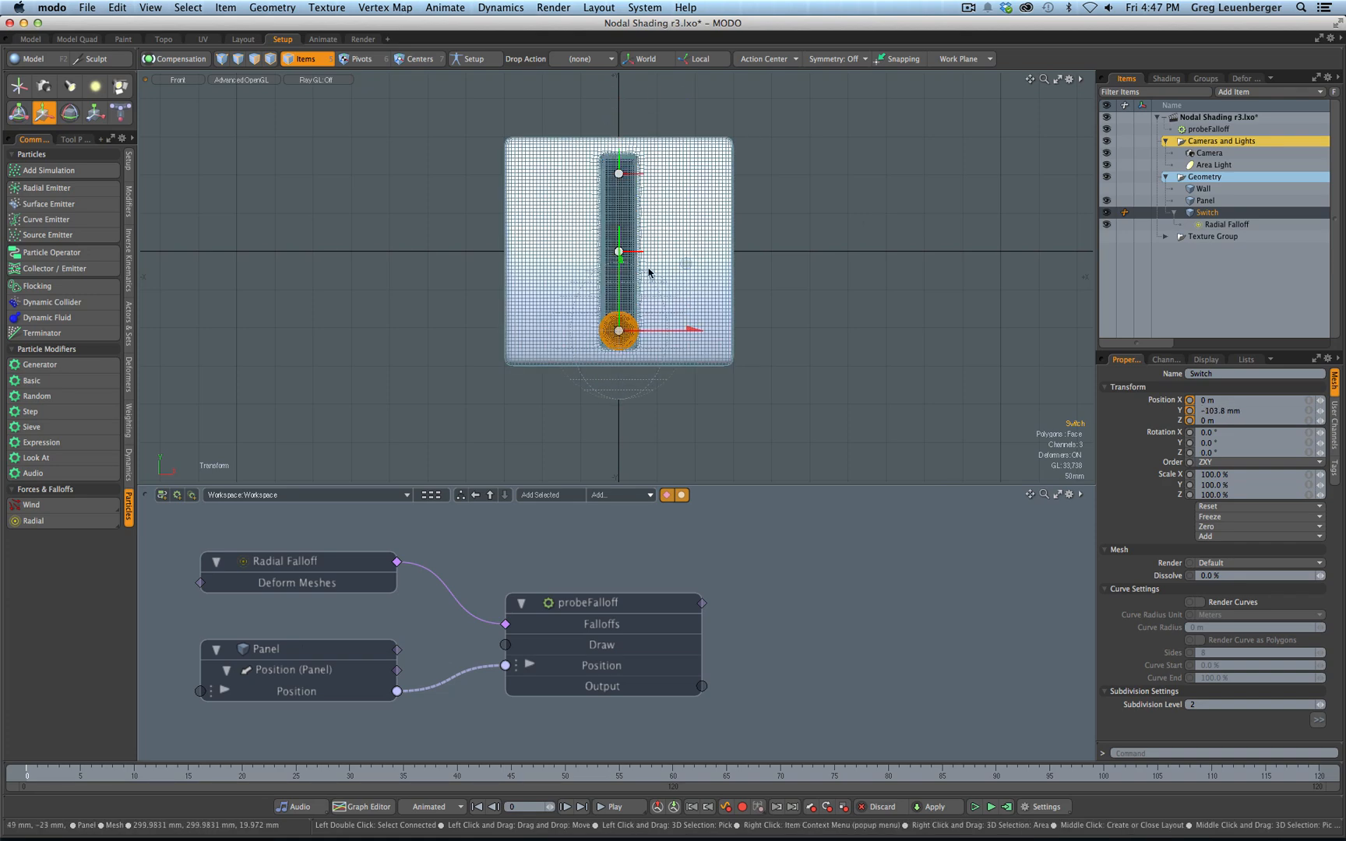
{"action": "left_click", "coordinate": [604, 275]}
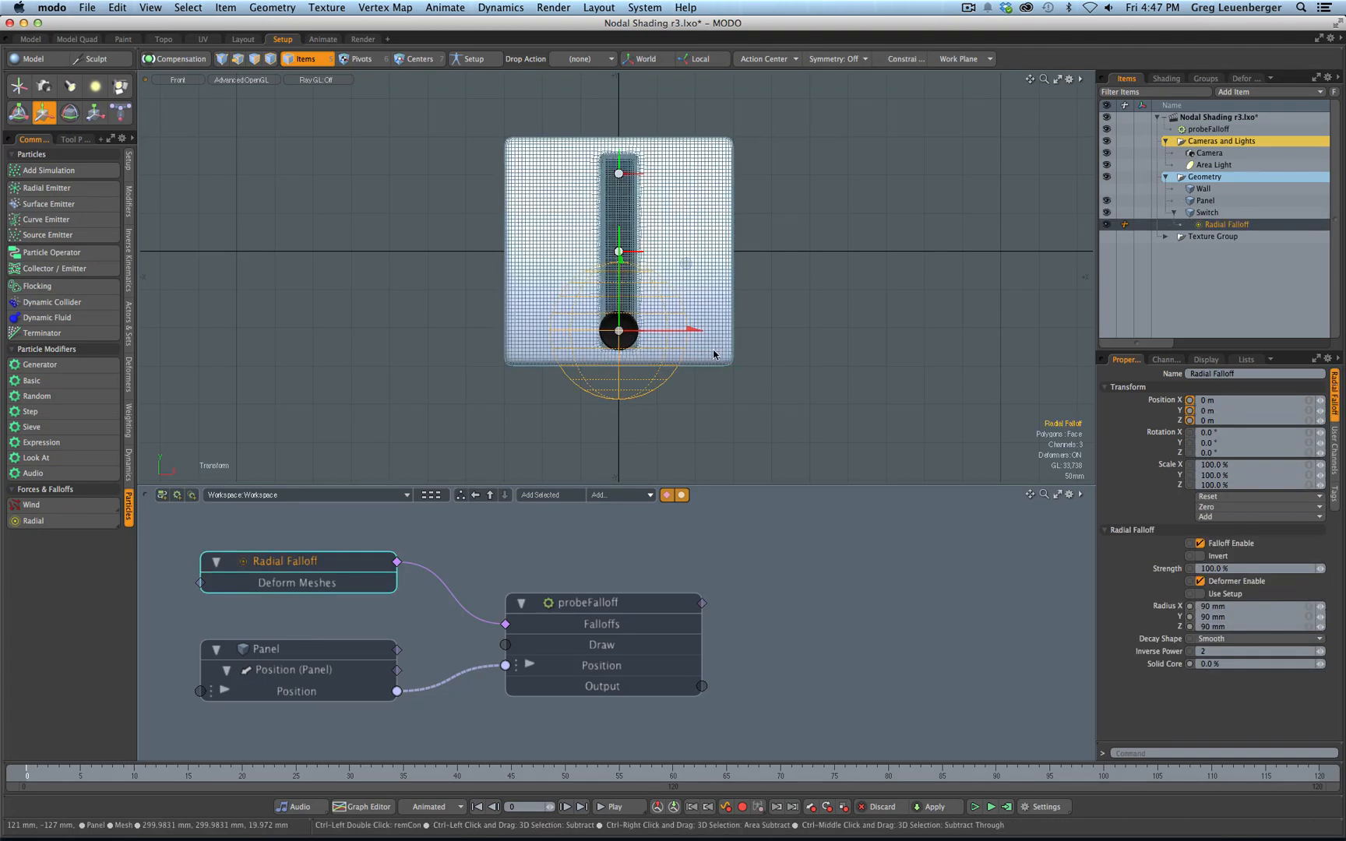
Enlarge the Radial Falloff's X, Y and Z radius to about 199.5 mm so it reaches the Panel's center
{"action": "key", "text": "ctrl+space"}
{"action": "key", "text": "alt+space"}
{"action": "left_click", "coordinate": [831, 351]}
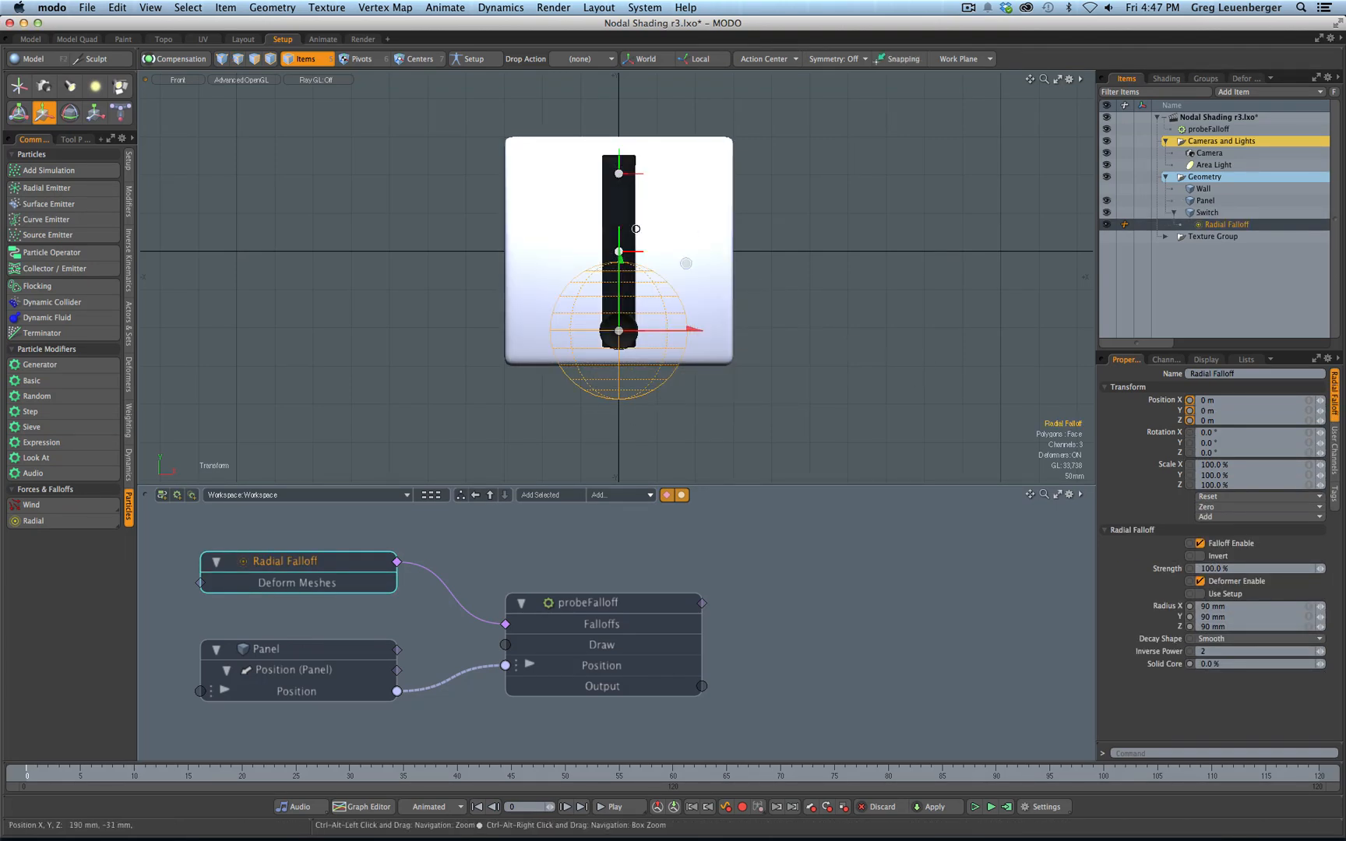
{"action": "scroll", "coordinate": [679, 438], "scroll_direction": "up", "scroll_amount": 2}
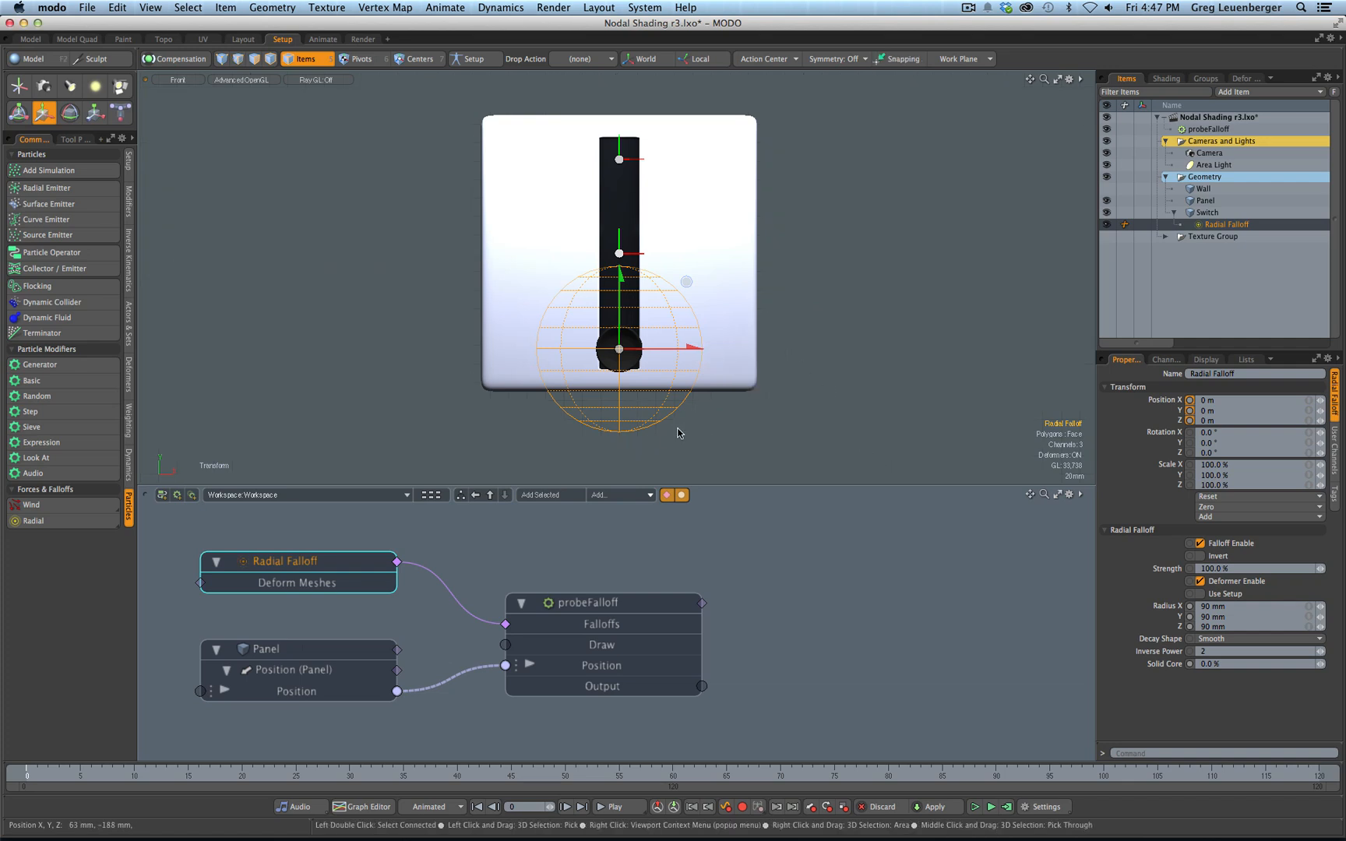
{"action": "left_click", "coordinate": [1165, 606], "text": "shift"}
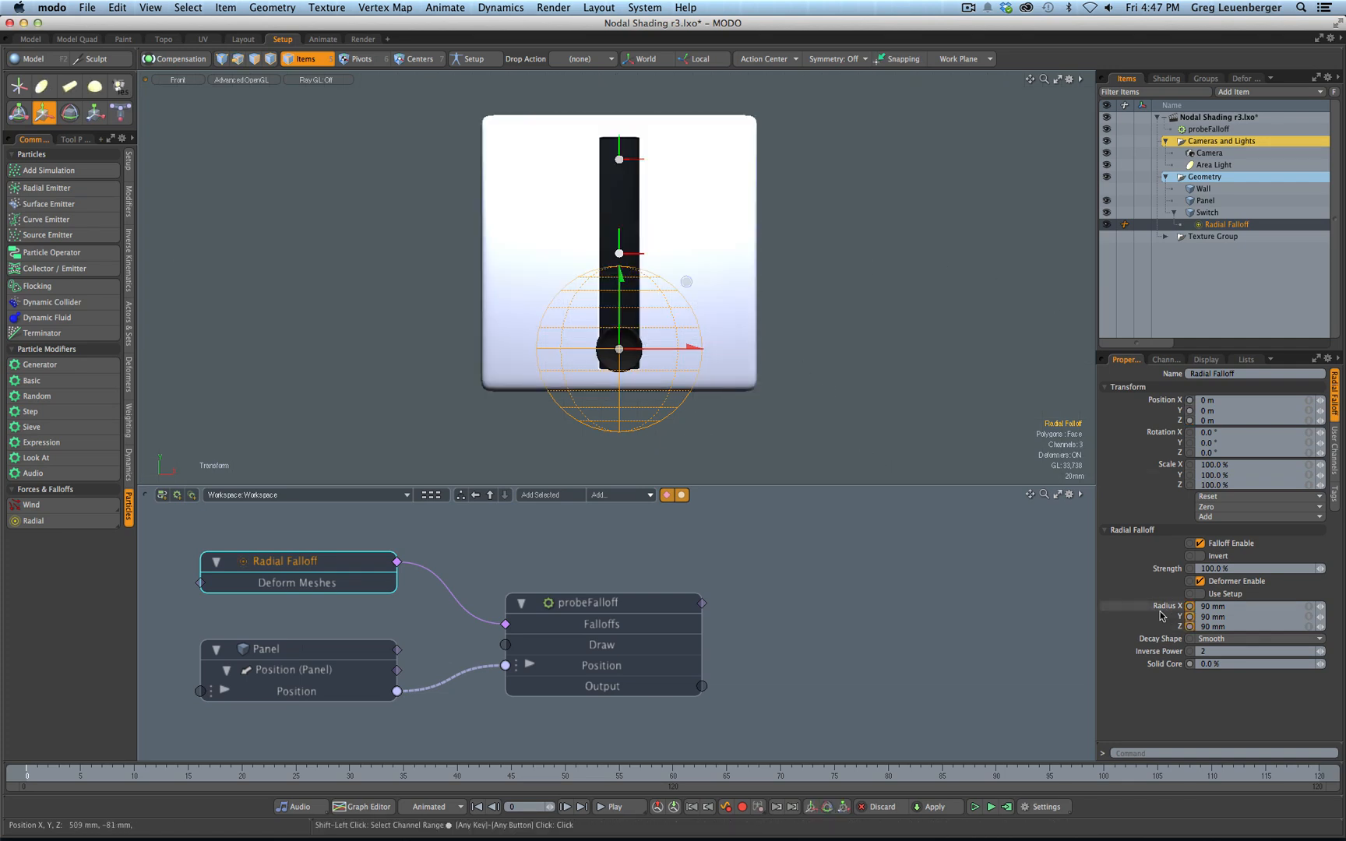
{"action": "left_click_drag", "start_coordinate": [802, 360], "coordinate": [884, 361]}
{"action": "left_click_drag", "start_coordinate": [717, 158], "coordinate": [592, 273], "text": "ctrl+alt"}
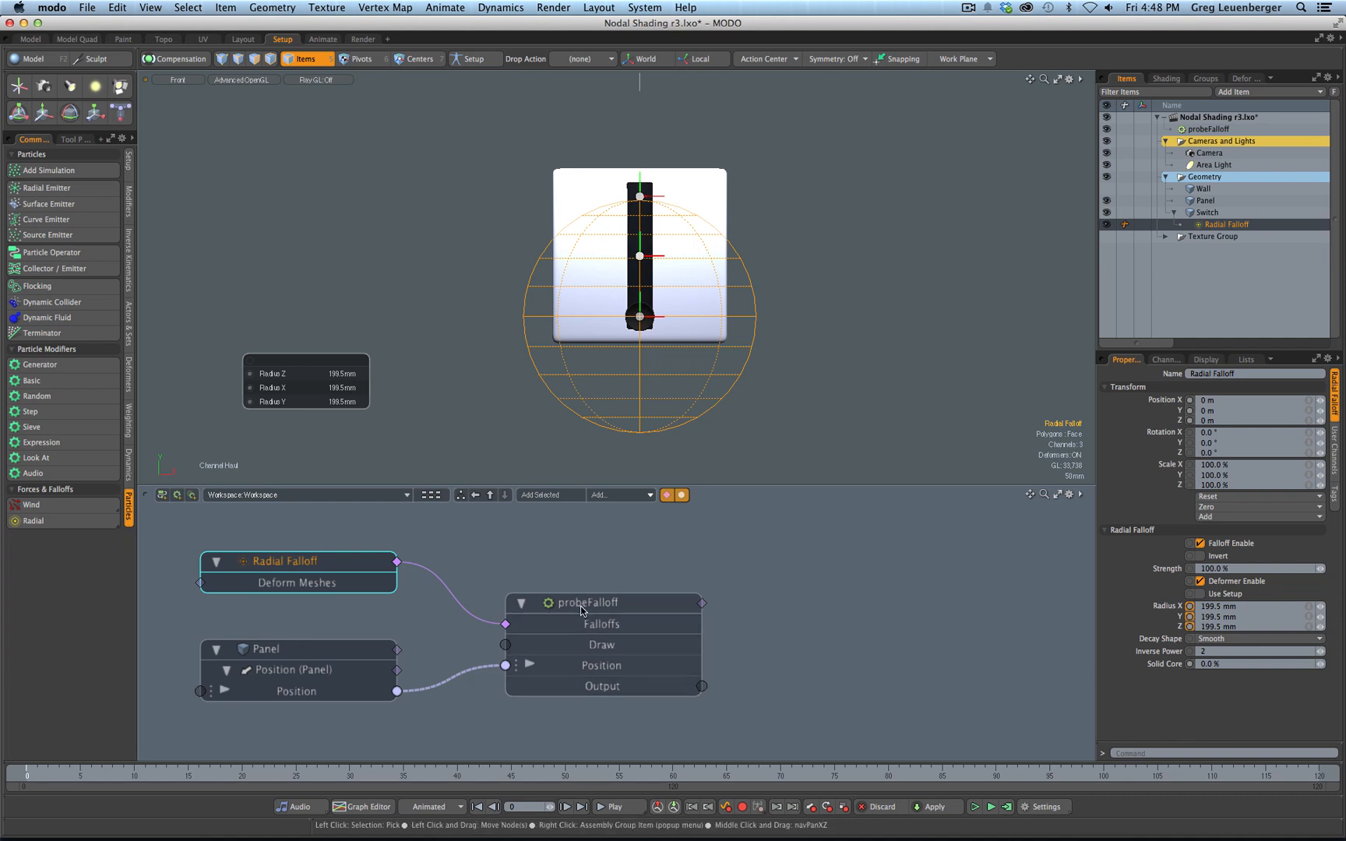
{"action": "scroll", "coordinate": [641, 195], "scroll_direction": "up", "scroll_amount": 3}
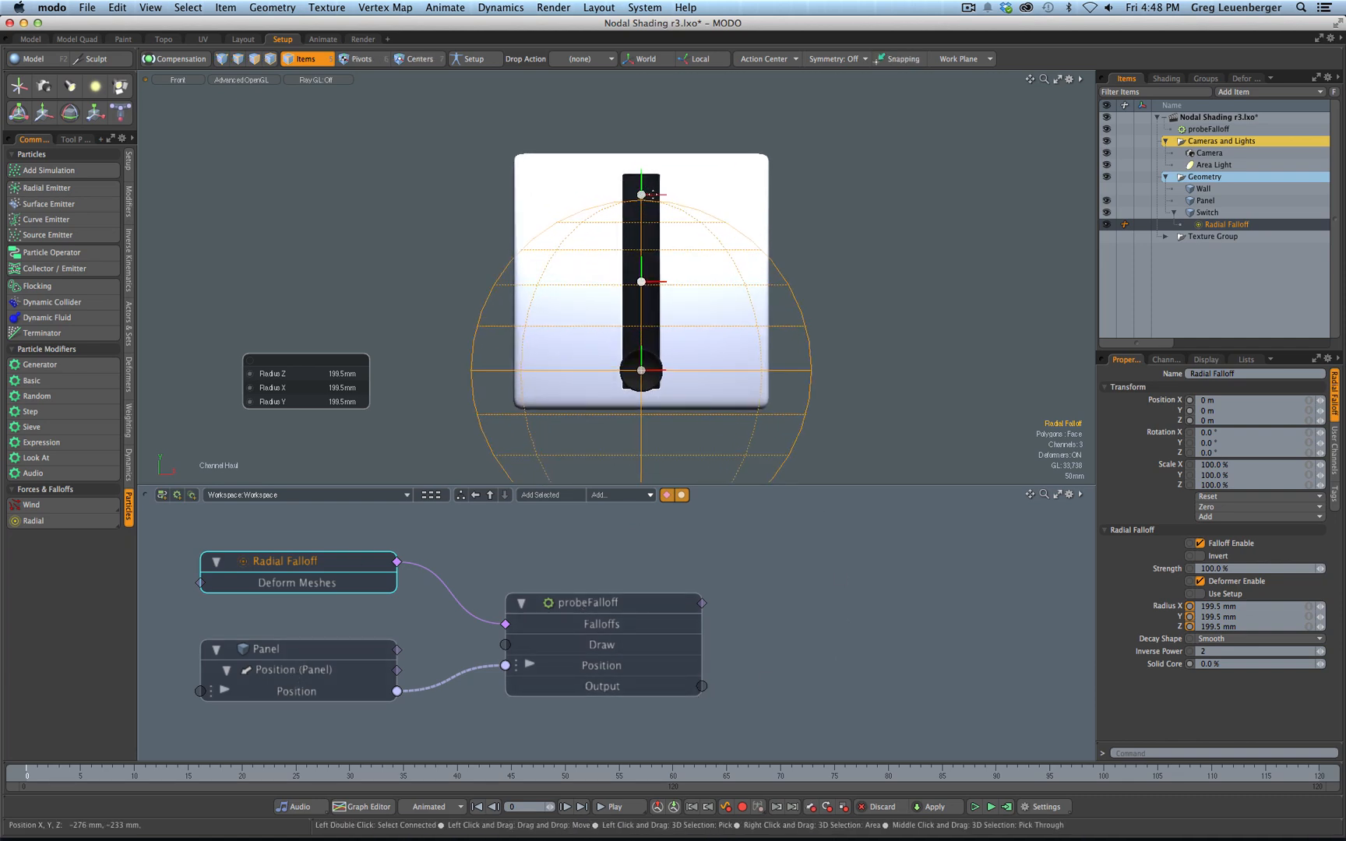
{"action": "scroll", "coordinate": [688, 220], "scroll_direction": "down", "scroll_amount": 2}
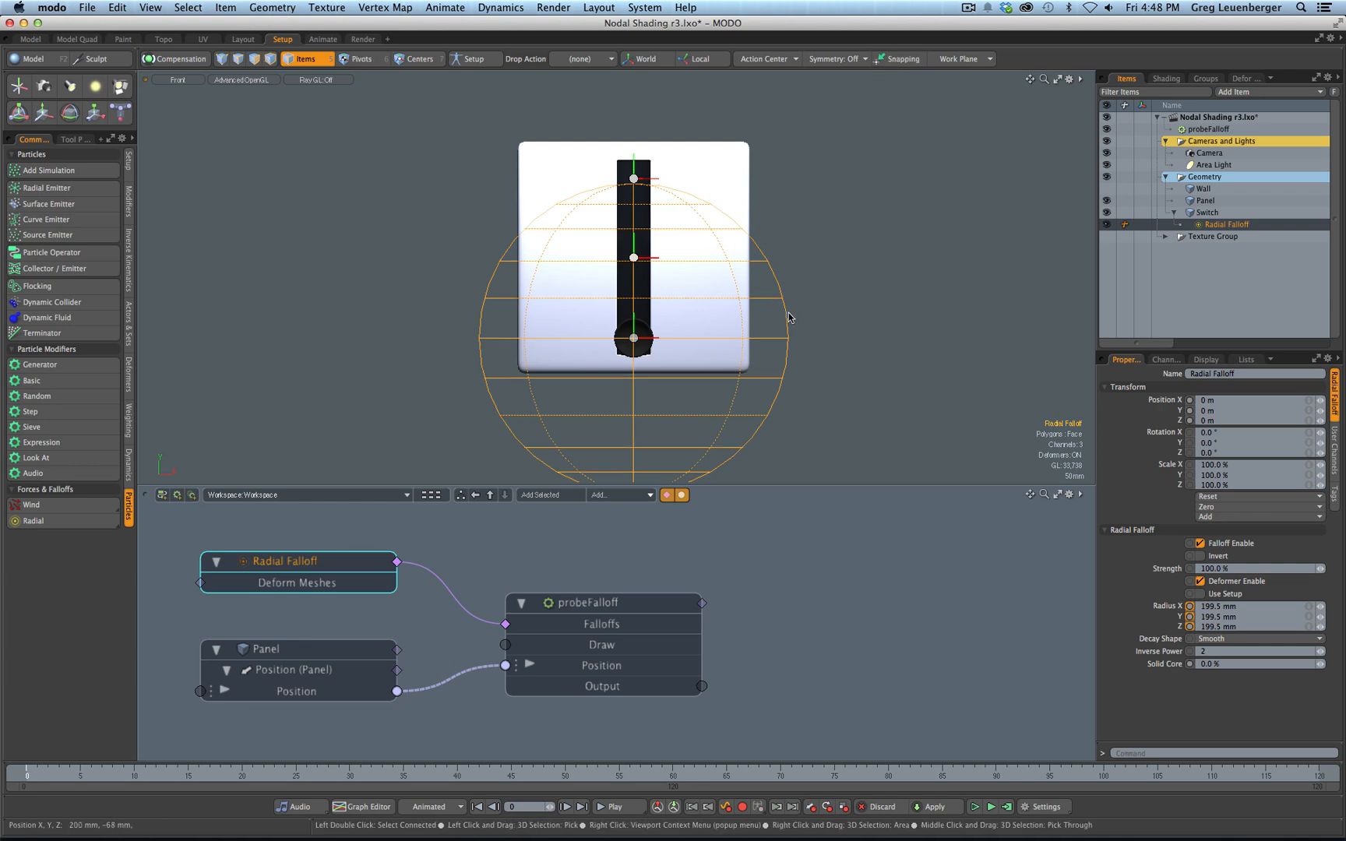
{"action": "key", "text": "period"}
{"action": "scroll", "coordinate": [658, 372], "scroll_direction": "down", "scroll_amount": 3}
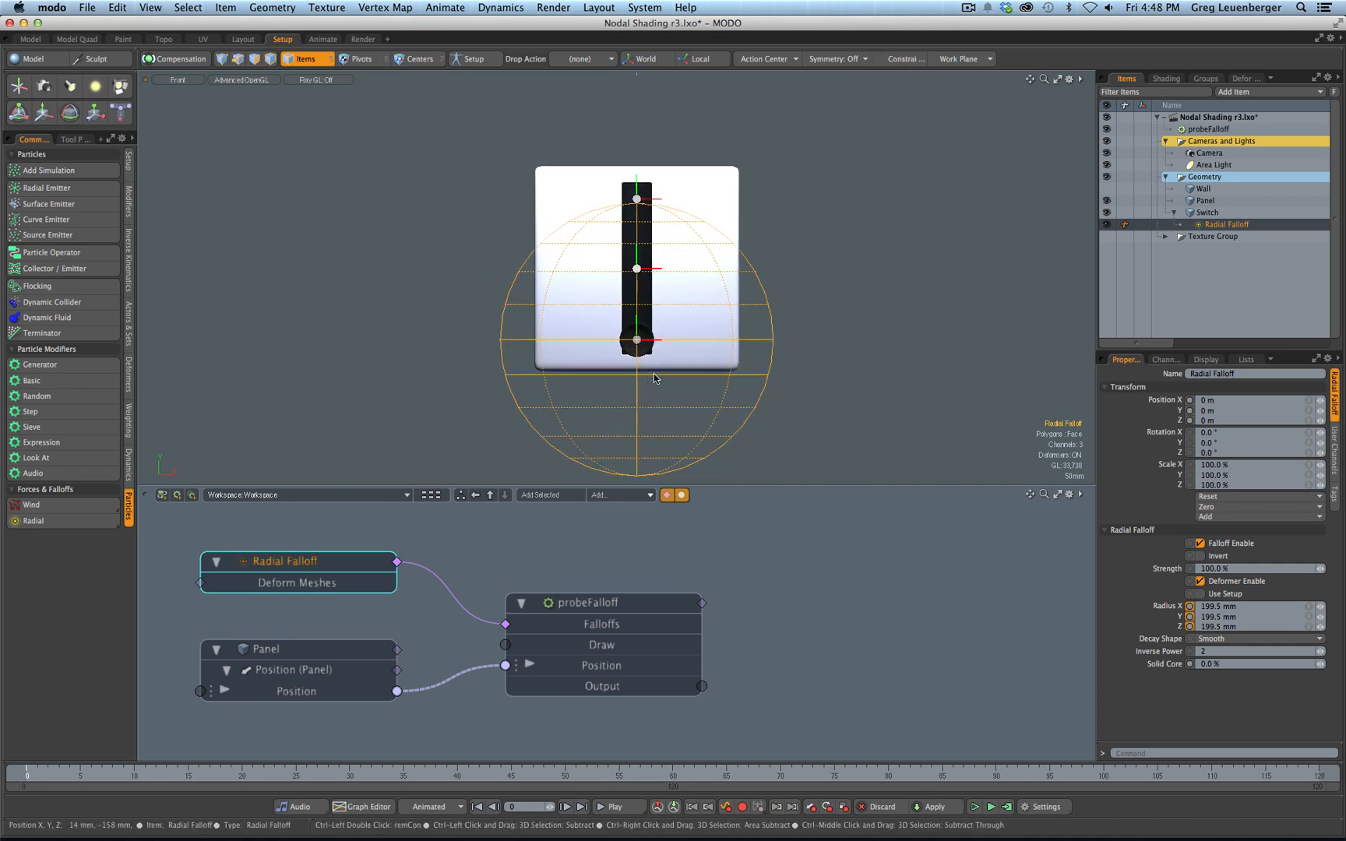
{"action": "left_click_drag", "start_coordinate": [663, 343], "coordinate": [778, 312], "text": "alt"}
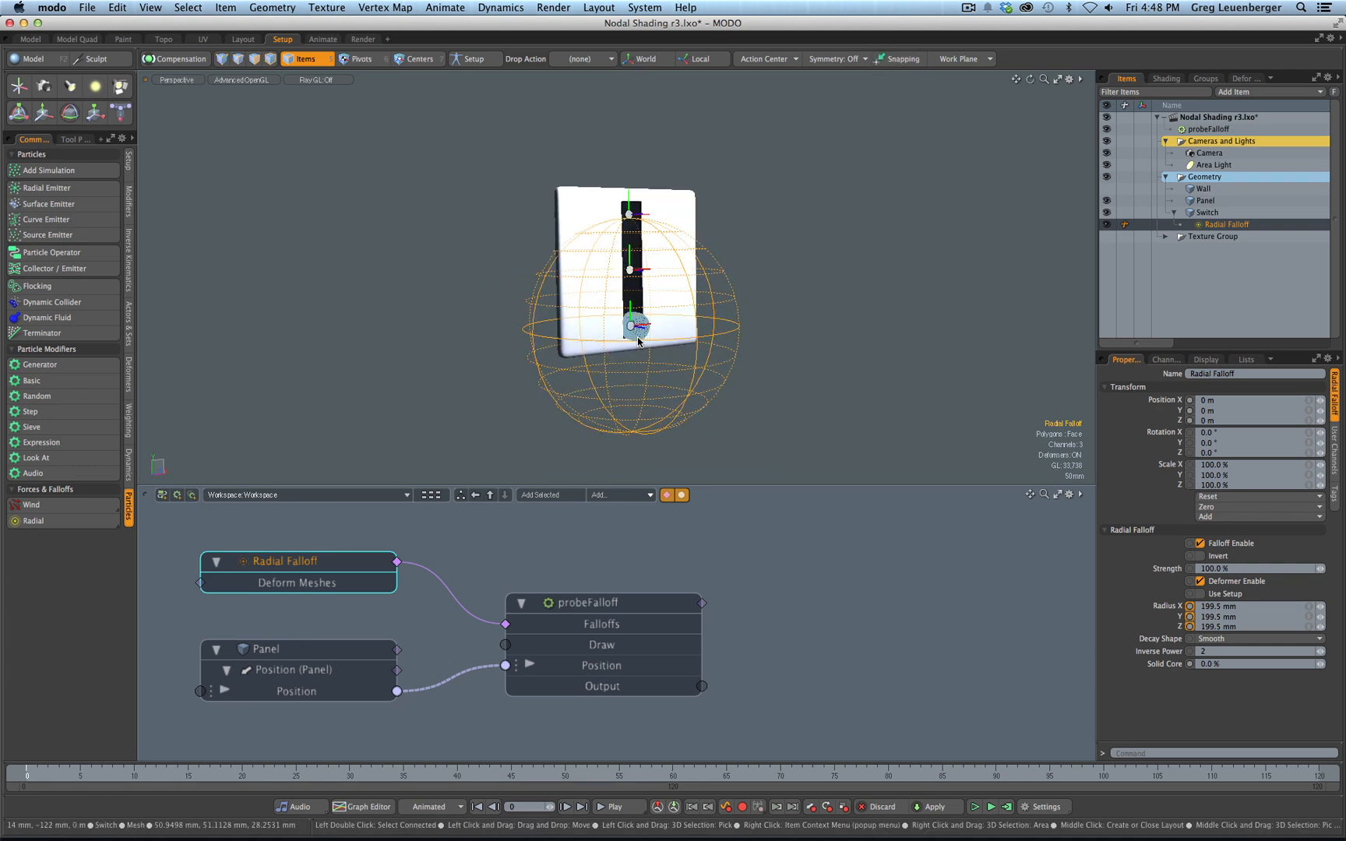
Add the Area Light's Radiance channel to the schematic and place its node beyond the probeFalloff node
{"action": "left_click", "coordinate": [1215, 165]}
{"action": "left_click", "coordinate": [1168, 591]}
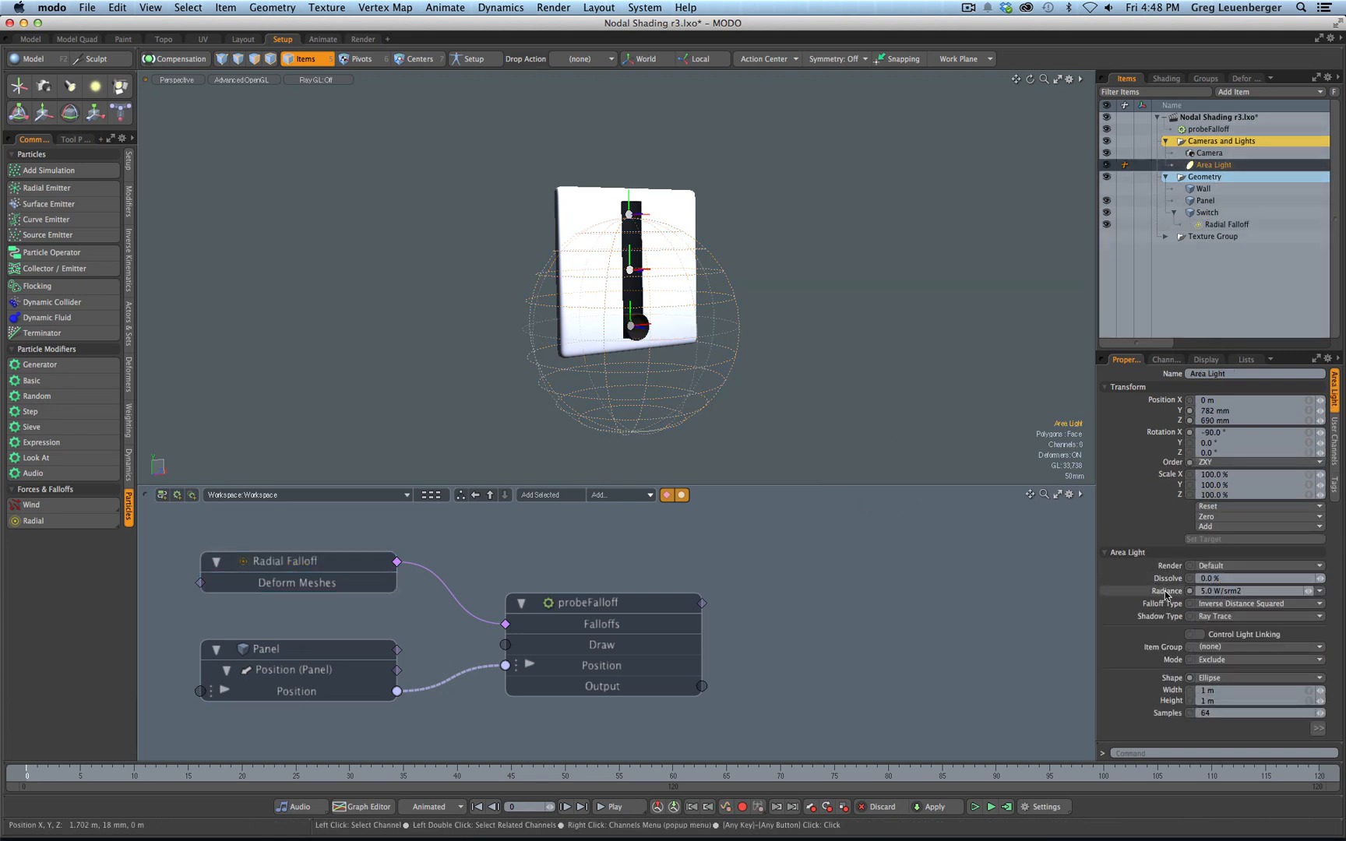
{"action": "right_click", "coordinate": [1168, 598]}
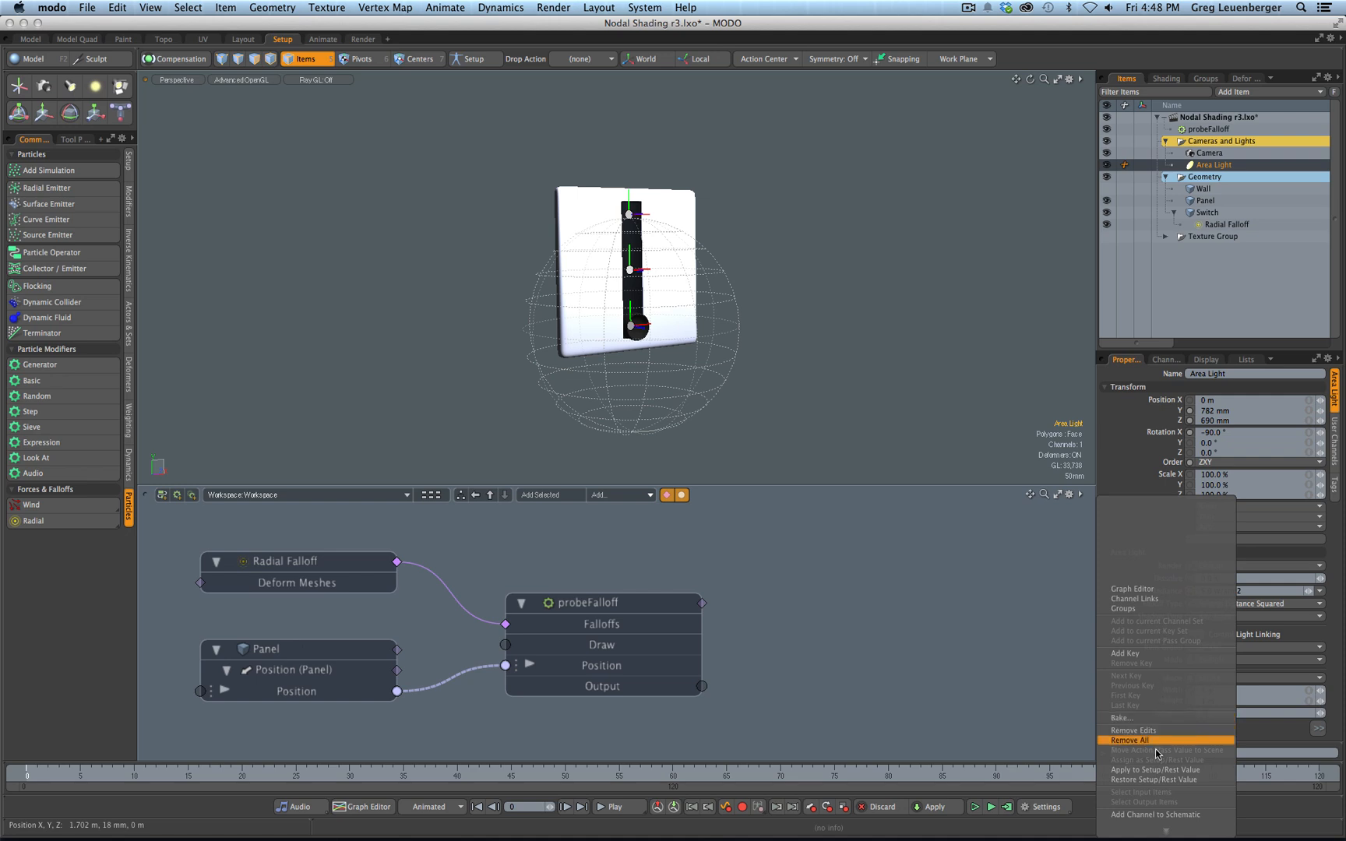
{"action": "left_click", "coordinate": [1149, 815]}
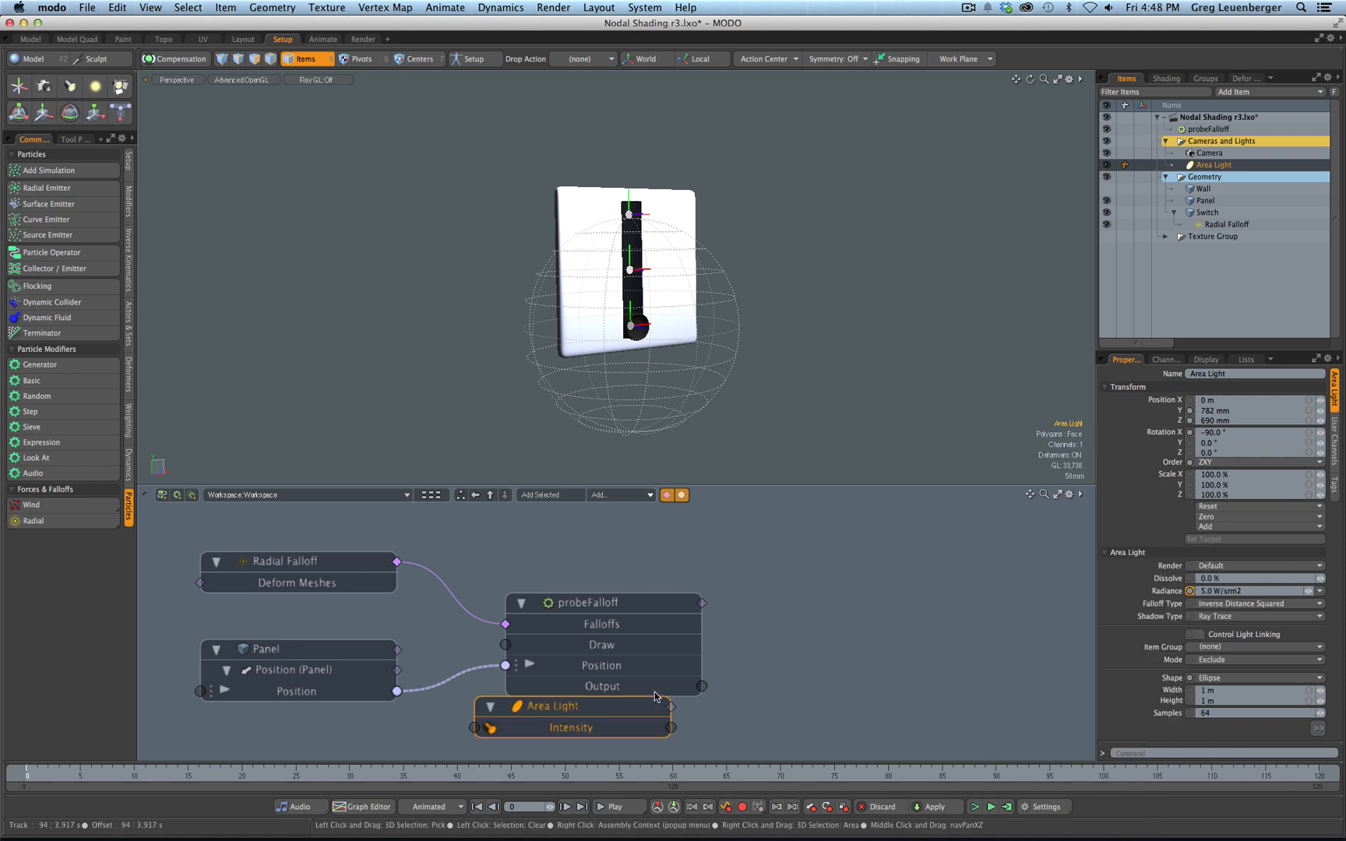
{"action": "left_click_drag", "start_coordinate": [599, 714], "coordinate": [940, 600]}
{"action": "left_click_drag", "start_coordinate": [940, 600], "coordinate": [946, 601]}
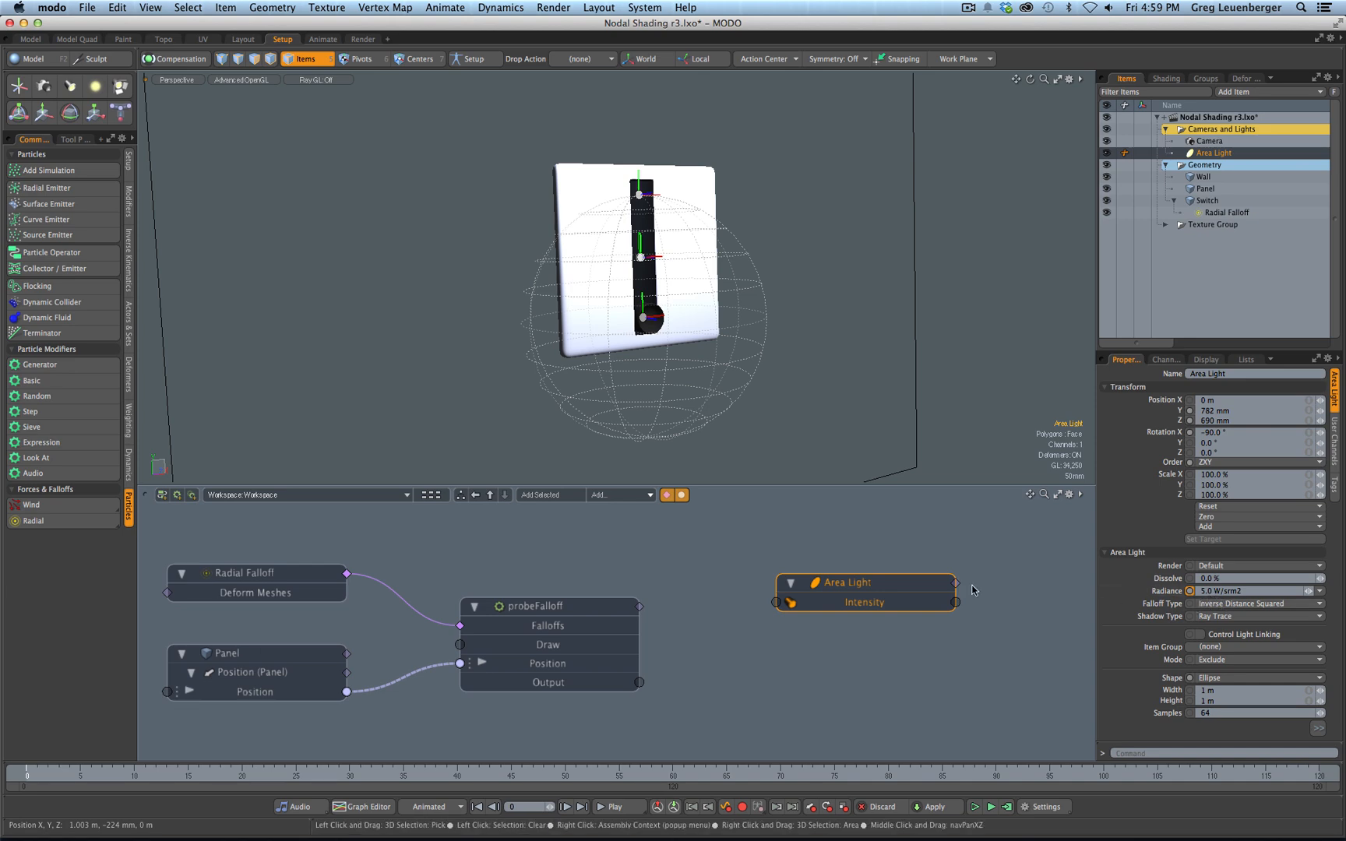
Move the Switch up to about 101.7 mm in Y and show it in the front view
{"action": "left_click", "coordinate": [651, 331]}
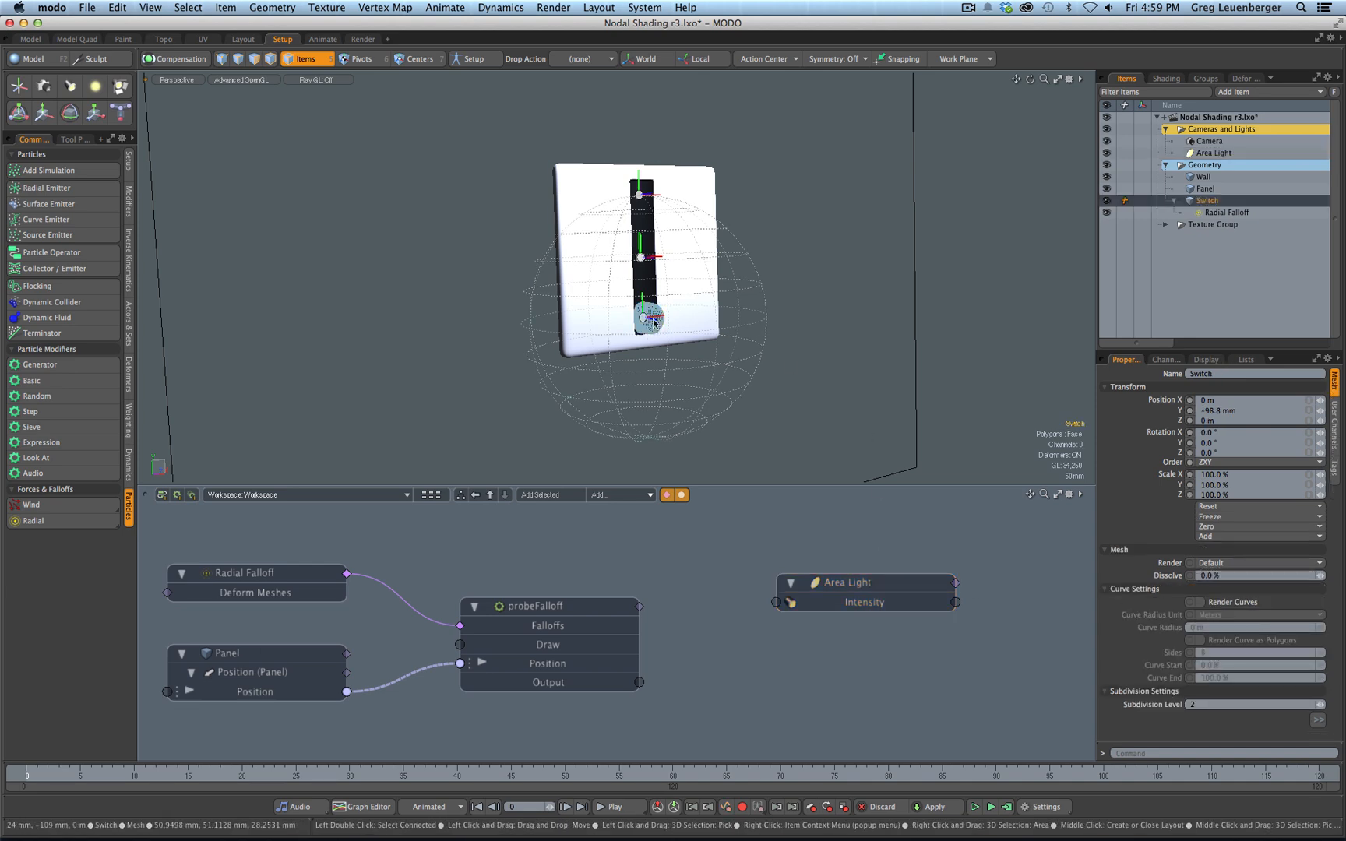
{"action": "key", "text": "y"}
{"action": "left_click_drag", "start_coordinate": [639, 204], "coordinate": [672, 83]}
{"action": "key", "text": "KP_2"}
{"action": "scroll", "coordinate": [624, 188], "scroll_direction": "up", "scroll_amount": 5}
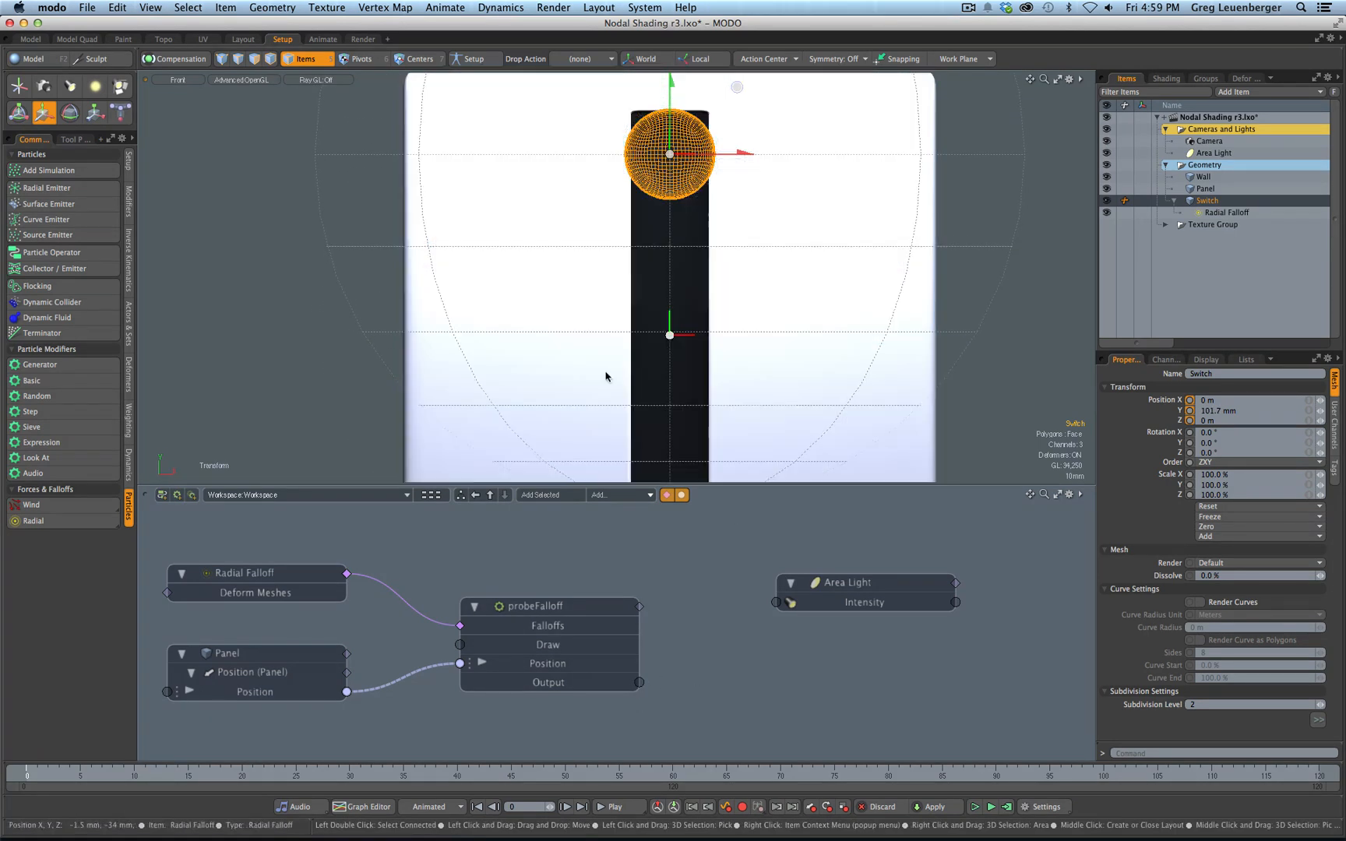
Add a Basic Math Multiply node between probeFalloff's Output and the Area Light's Intensity, with its other value set to 5.0
{"action": "left_click", "coordinate": [620, 494]}
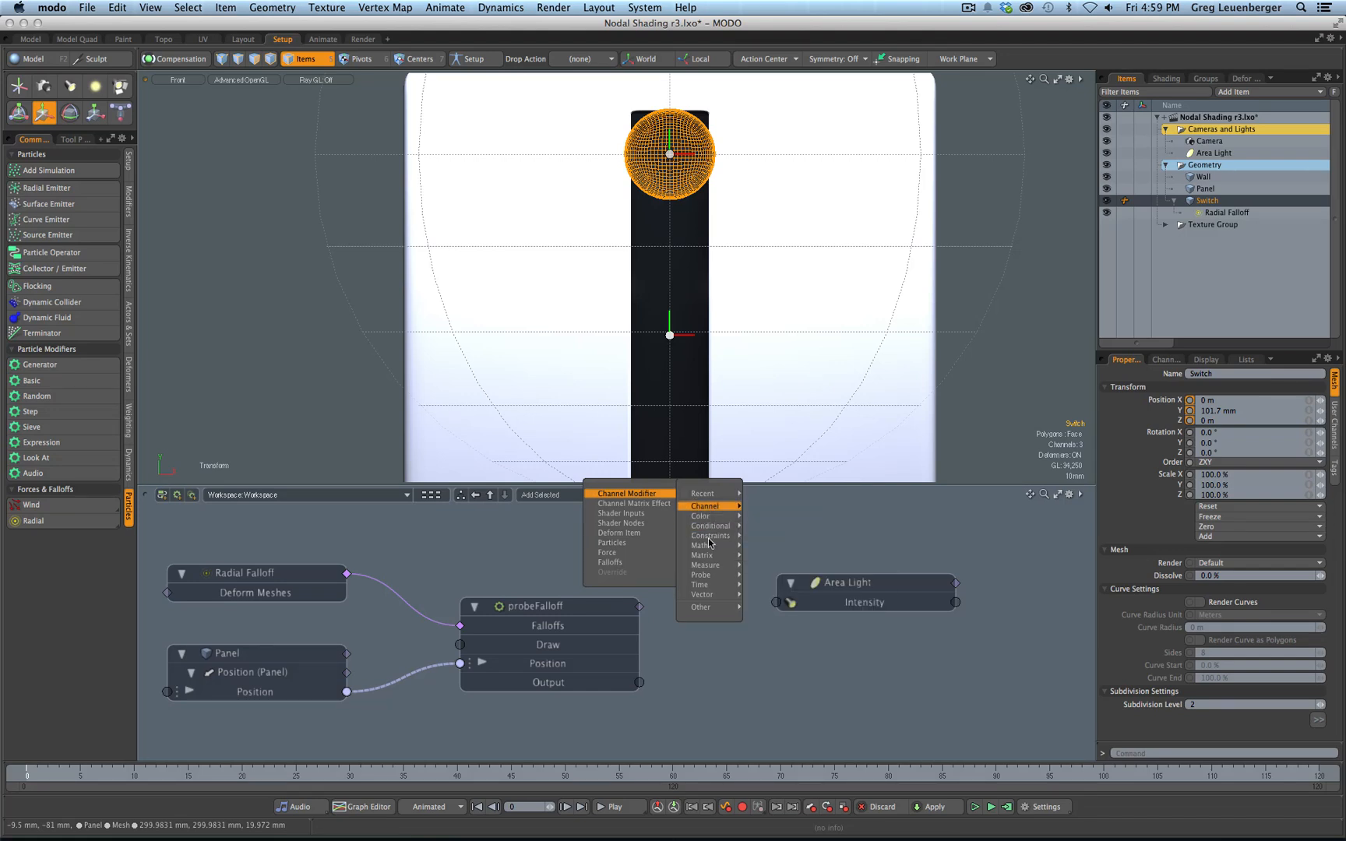
{"action": "mouse_move", "coordinate": [709, 550]}
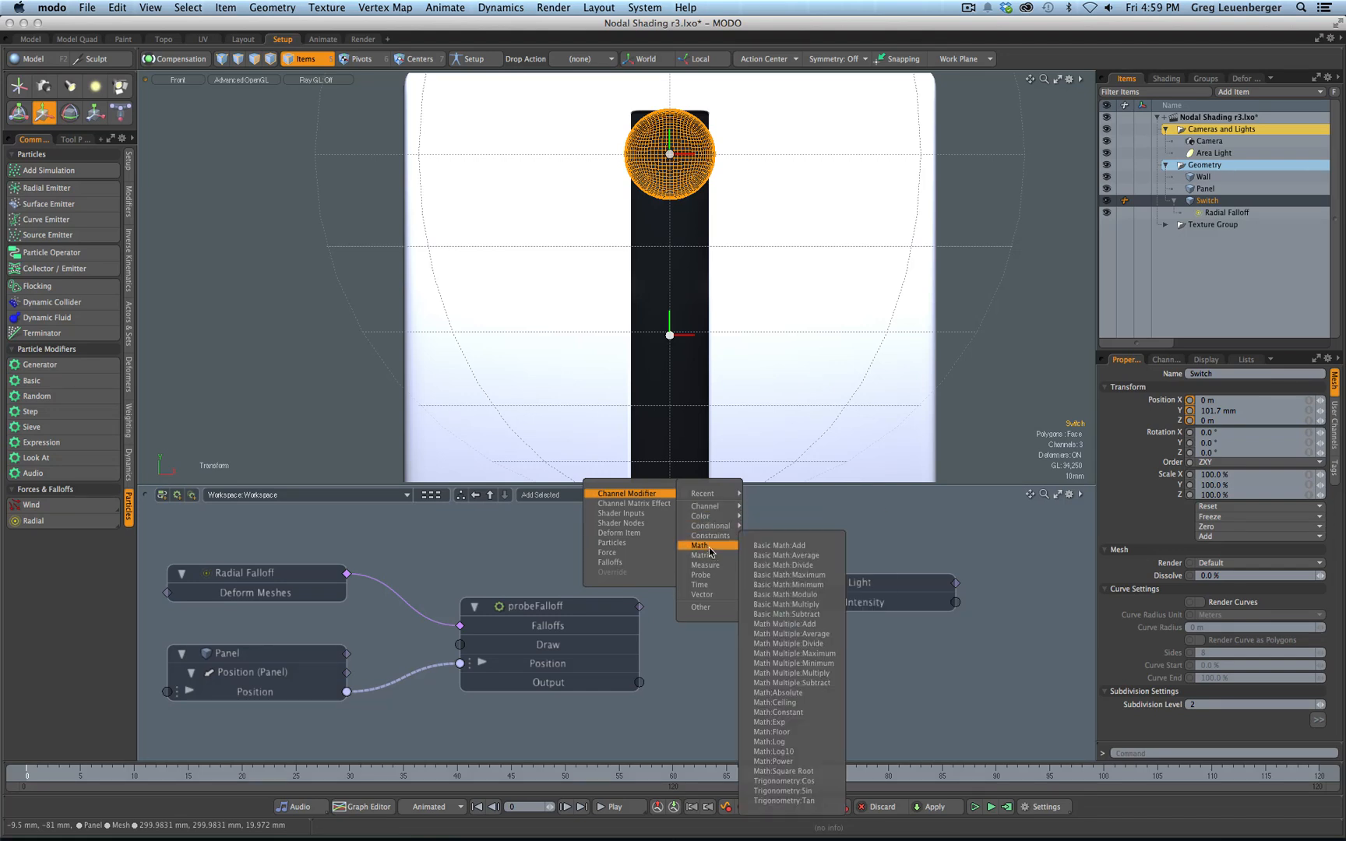
{"action": "left_click", "coordinate": [807, 604]}
{"action": "left_click_drag", "start_coordinate": [578, 700], "coordinate": [690, 676]}
{"action": "double_click", "coordinate": [741, 667]}
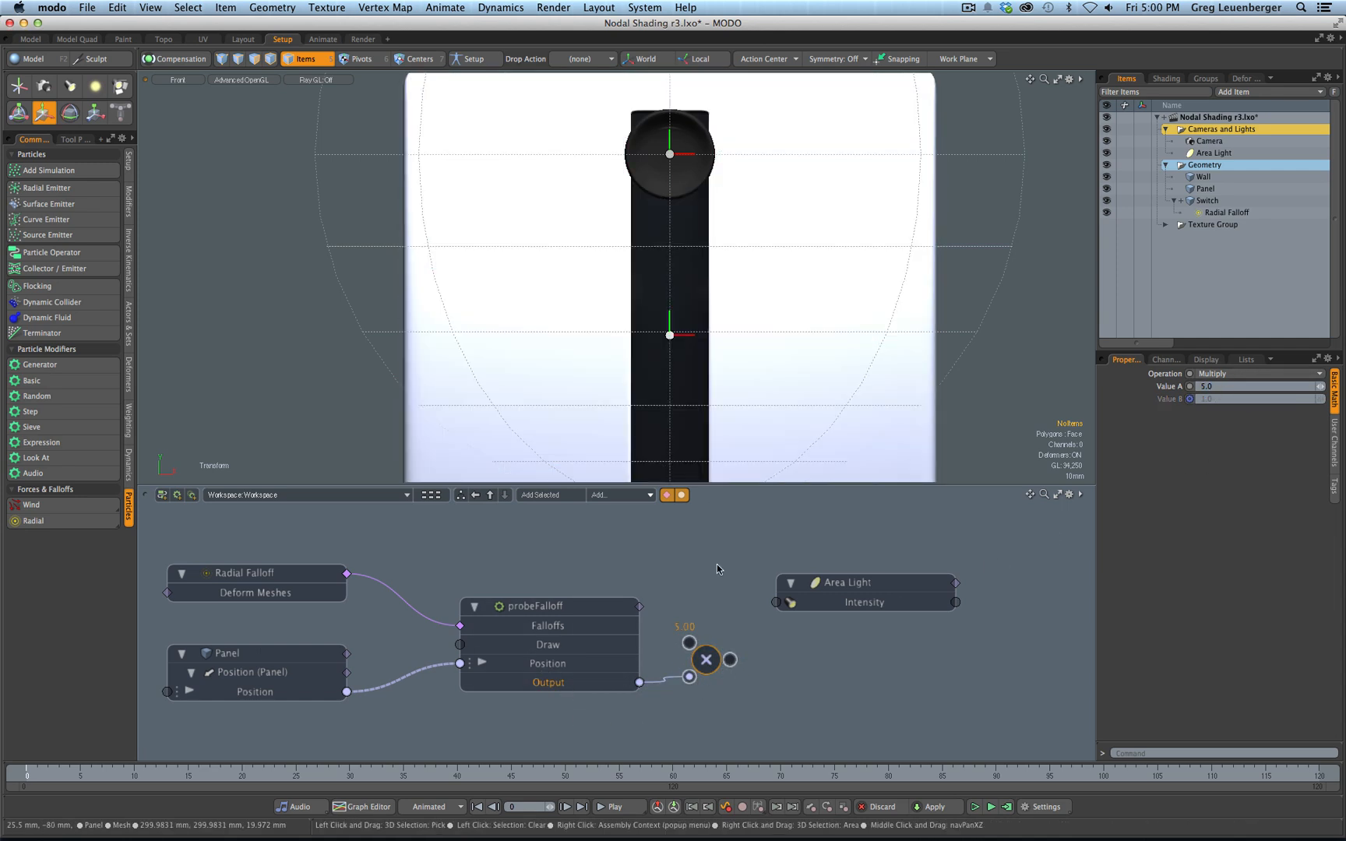
{"action": "scroll", "coordinate": [677, 233], "scroll_direction": "down", "scroll_amount": 3}
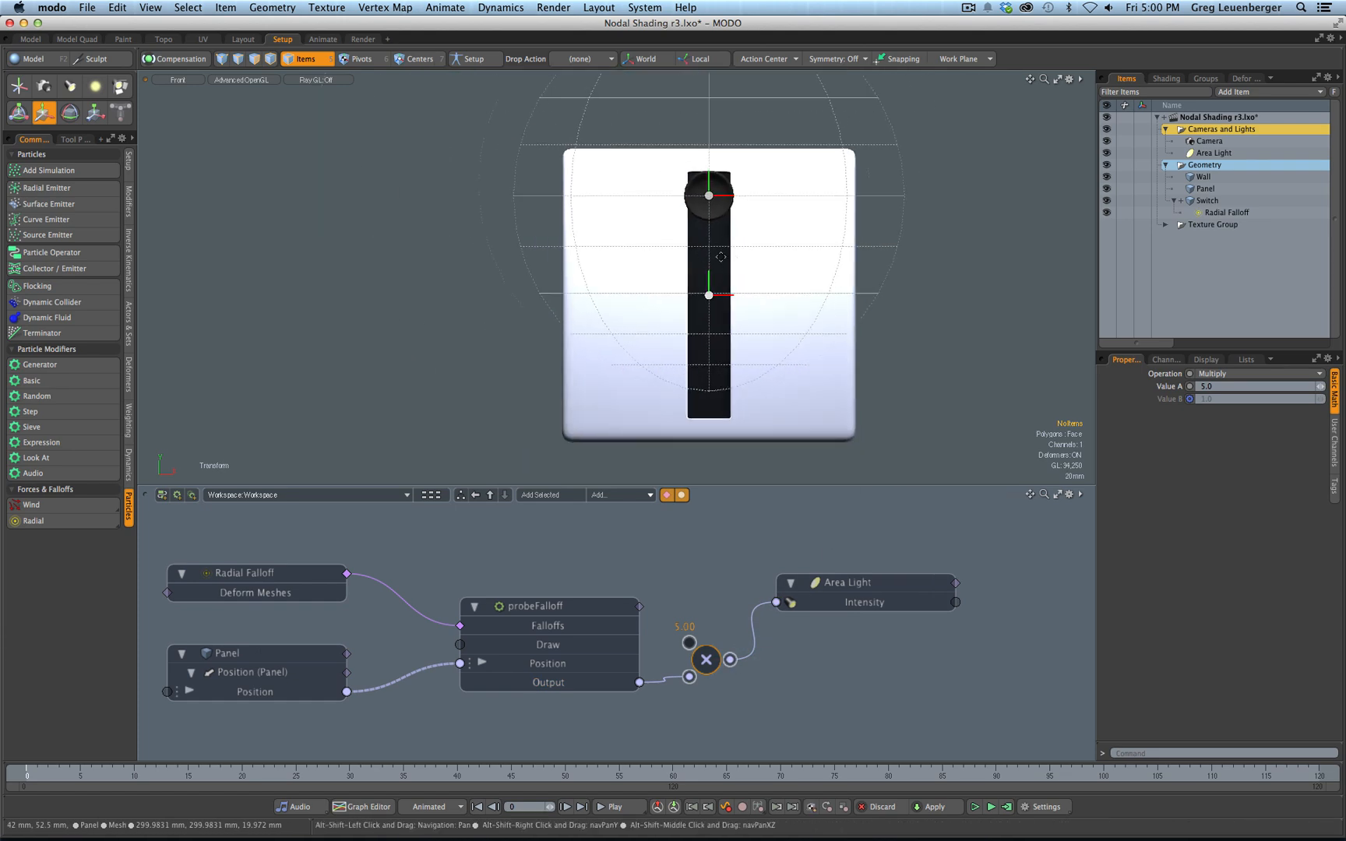
Select the Switch and lower it along the slot to about 67.7 mm in Y
{"action": "left_click", "coordinate": [692, 202]}
{"action": "scroll", "coordinate": [654, 143], "scroll_direction": "down", "scroll_amount": 2}
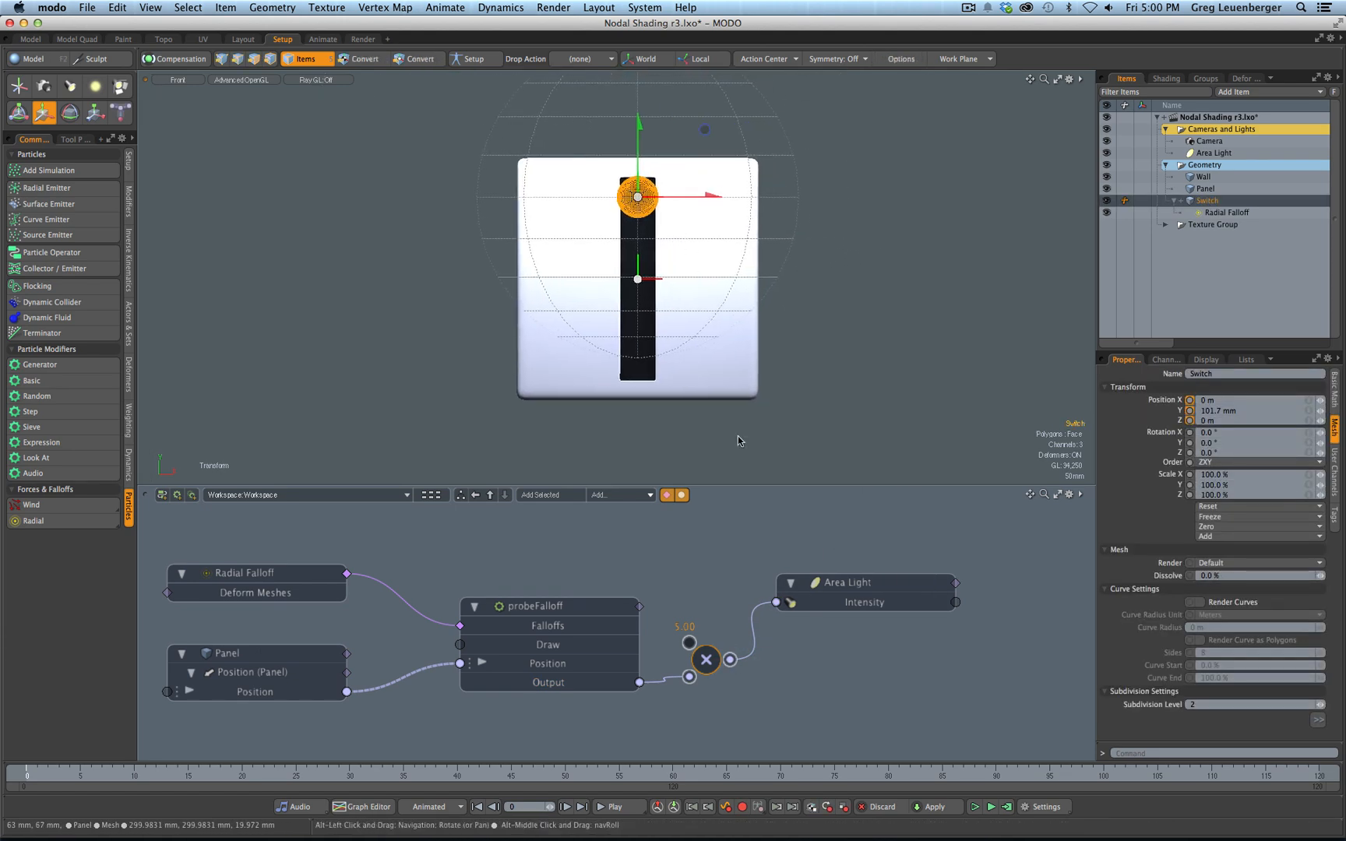
{"action": "left_click_drag", "start_coordinate": [640, 125], "coordinate": [664, 156]}
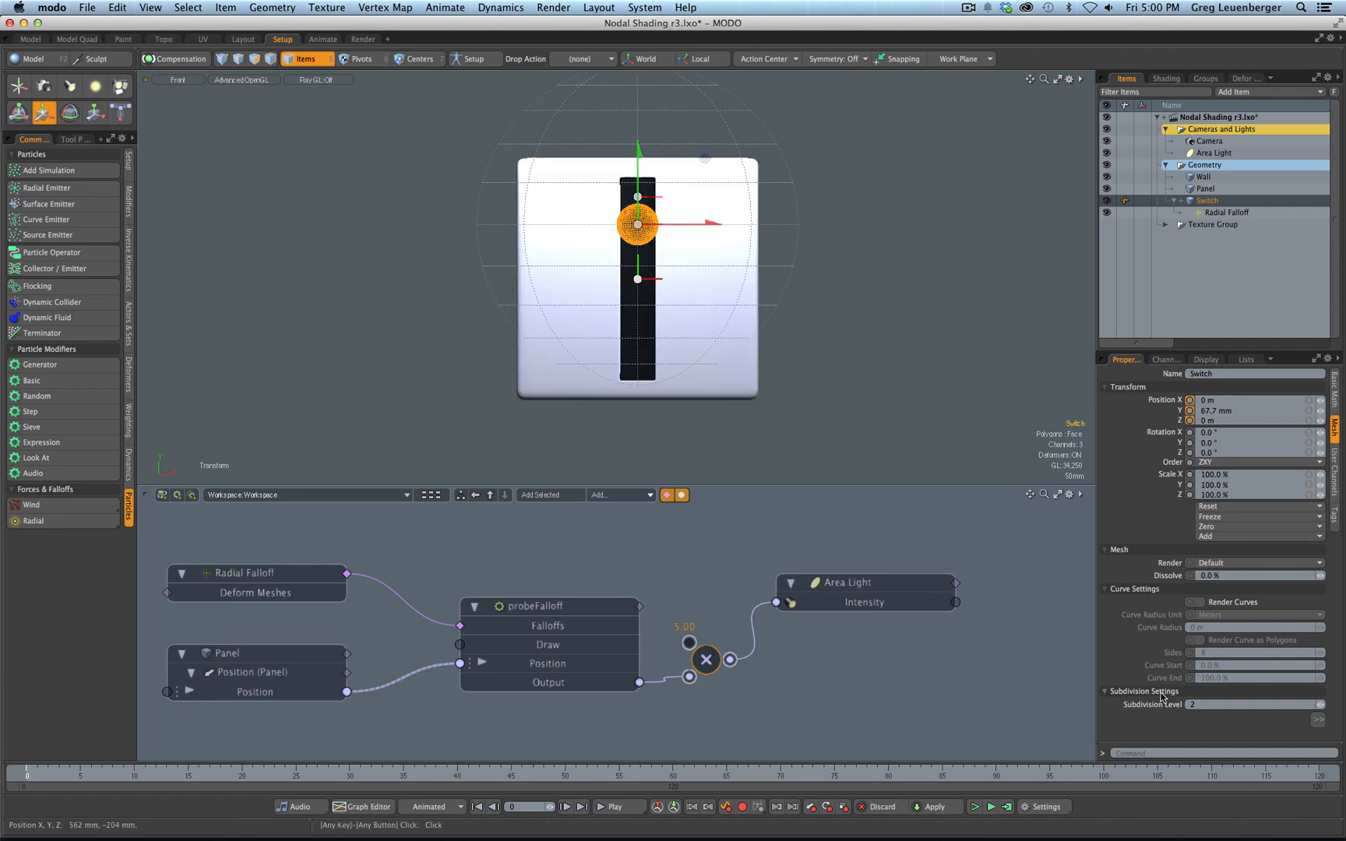
Set the Radial Falloff's Solid Core to 20%, checking the inner core in wireframe display
{"action": "left_click", "coordinate": [796, 264]}
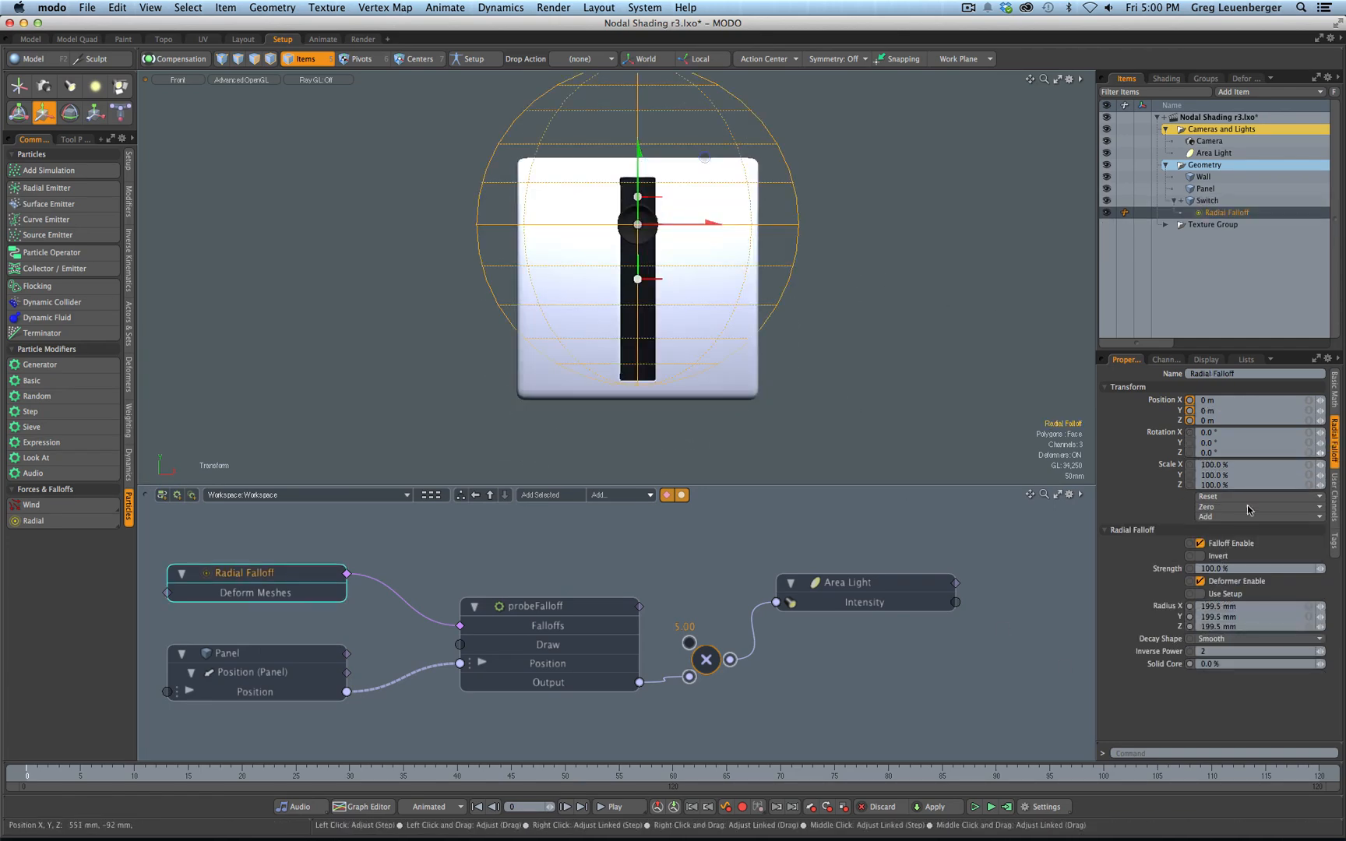
{"action": "left_click_drag", "start_coordinate": [658, 187], "coordinate": [677, 186], "text": "ctrl+alt"}
{"action": "key", "text": "c"}
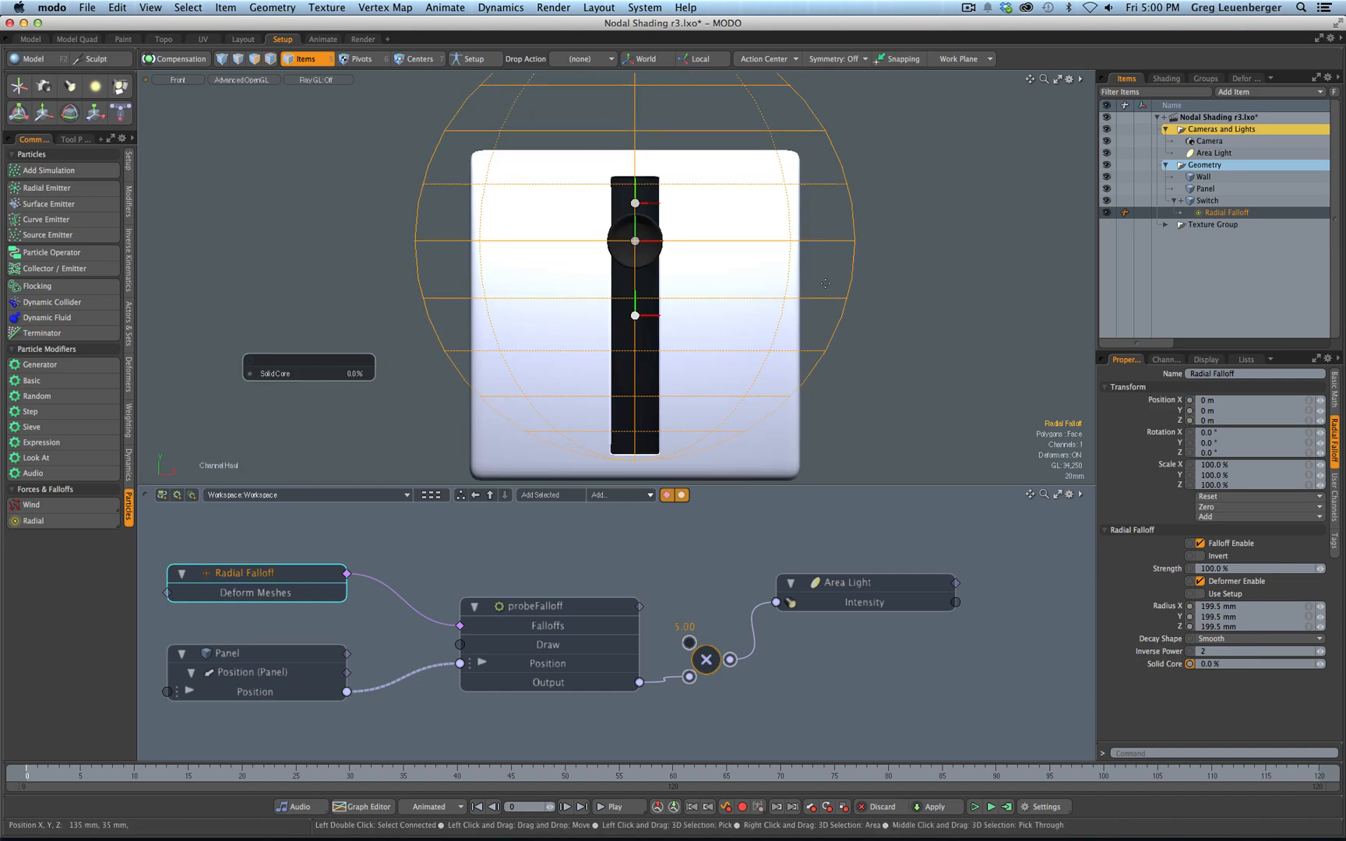
{"action": "left_click_drag", "start_coordinate": [770, 285], "coordinate": [810, 285]}
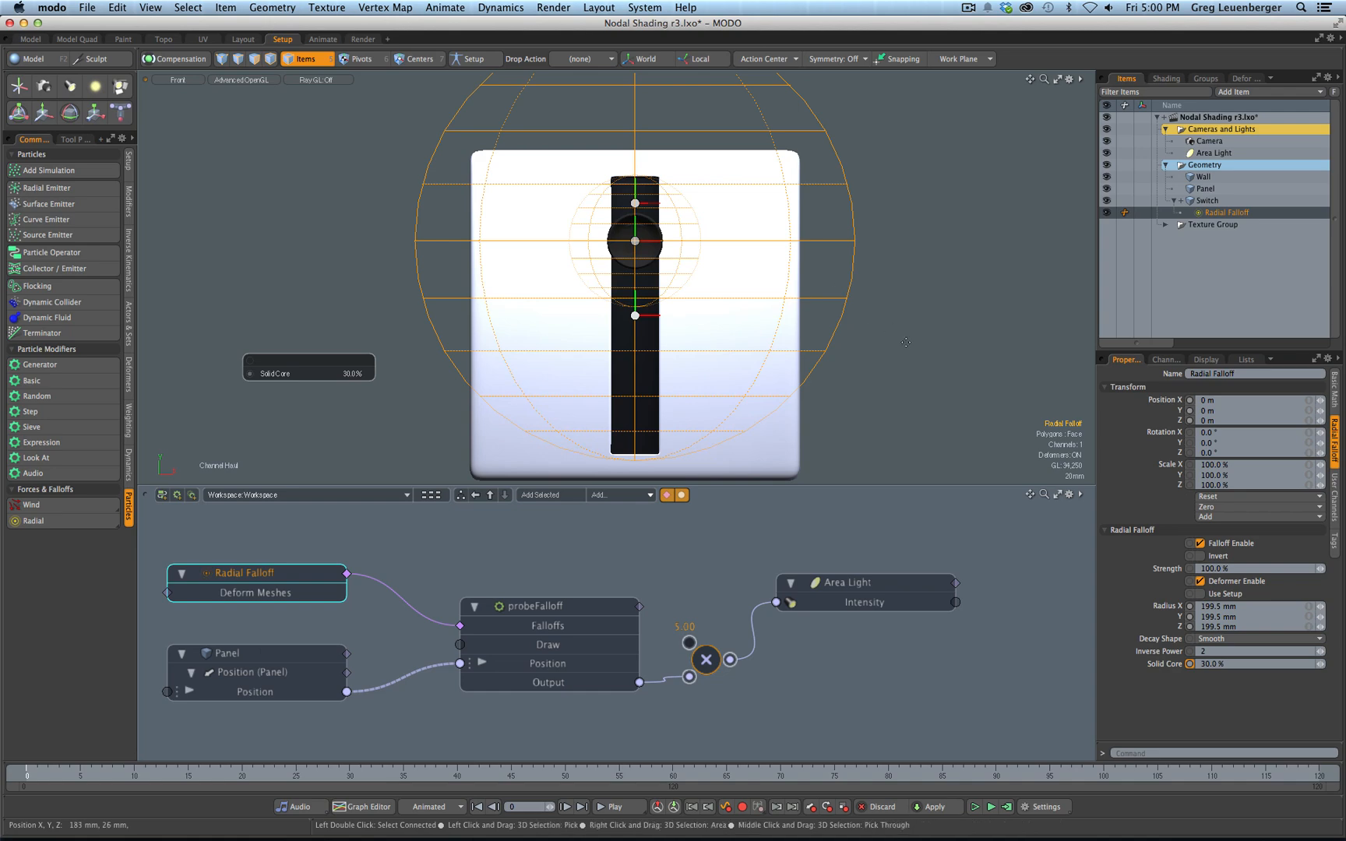
{"action": "key", "text": "KP_4"}
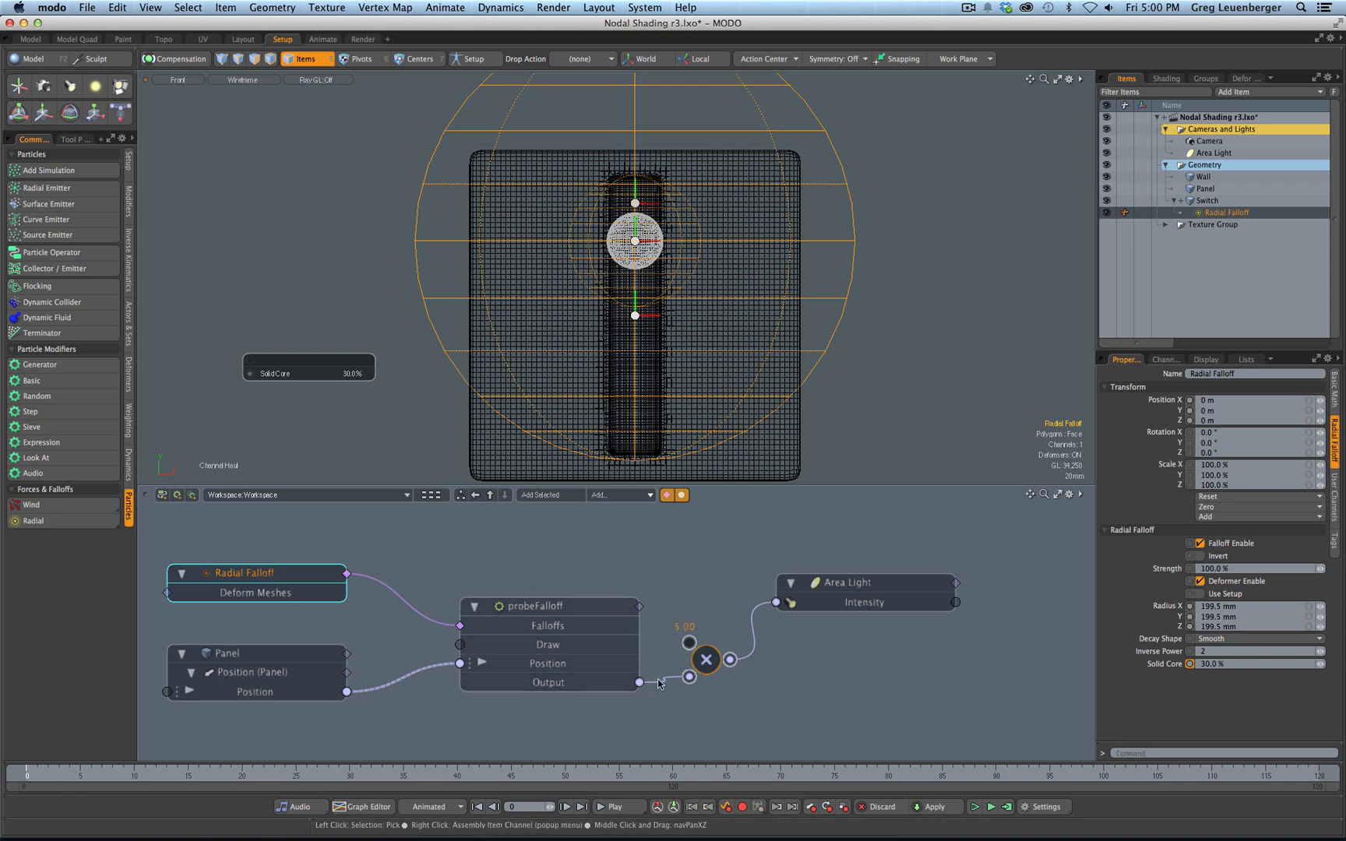
{"action": "left_click_drag", "start_coordinate": [717, 425], "coordinate": [709, 424]}
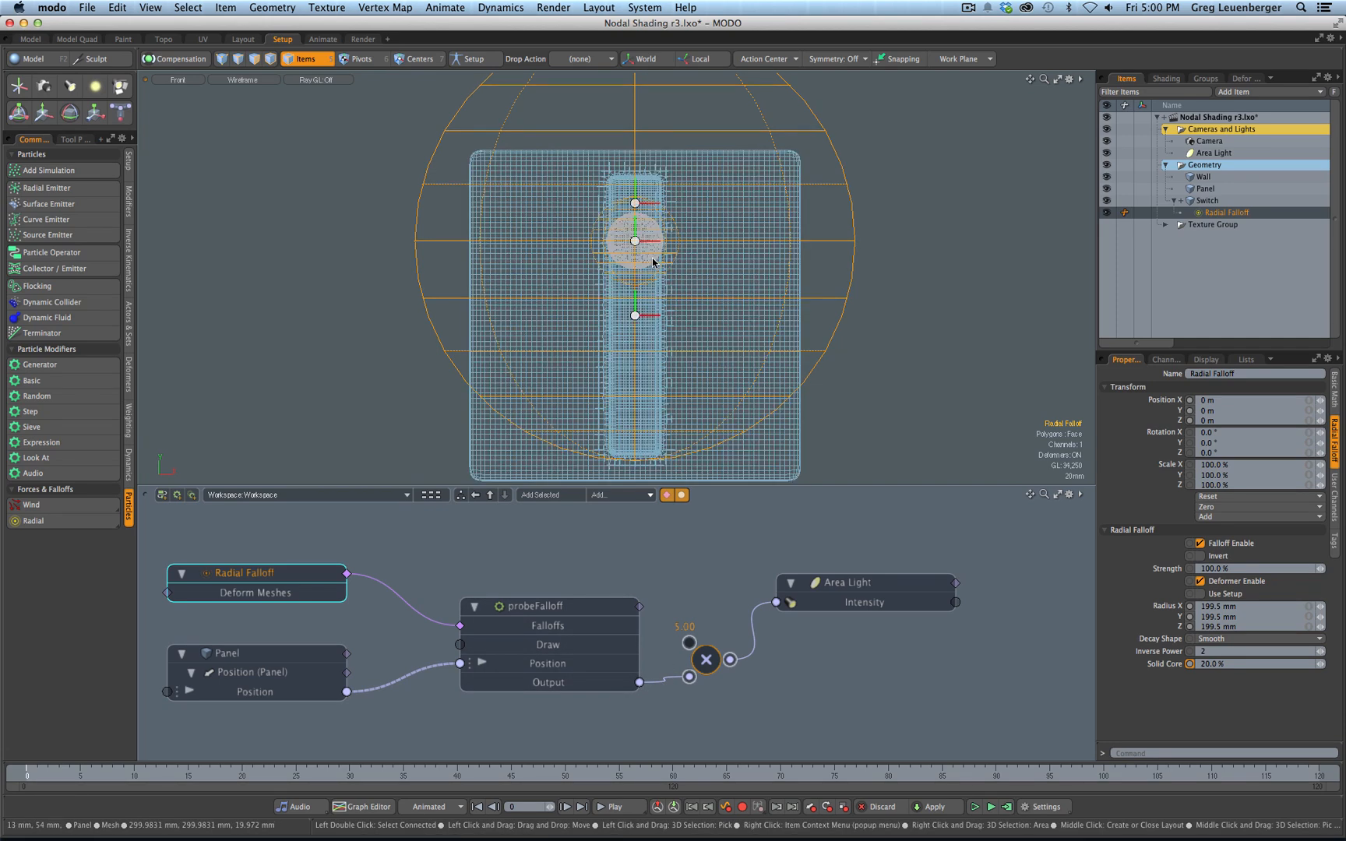
Select the Switch, lower it to about -96.3 mm in Y, and change the viewport display to Shaded
{"action": "left_click", "coordinate": [685, 268]}
{"action": "left_click", "coordinate": [656, 261]}
{"action": "left_click", "coordinate": [659, 266]}
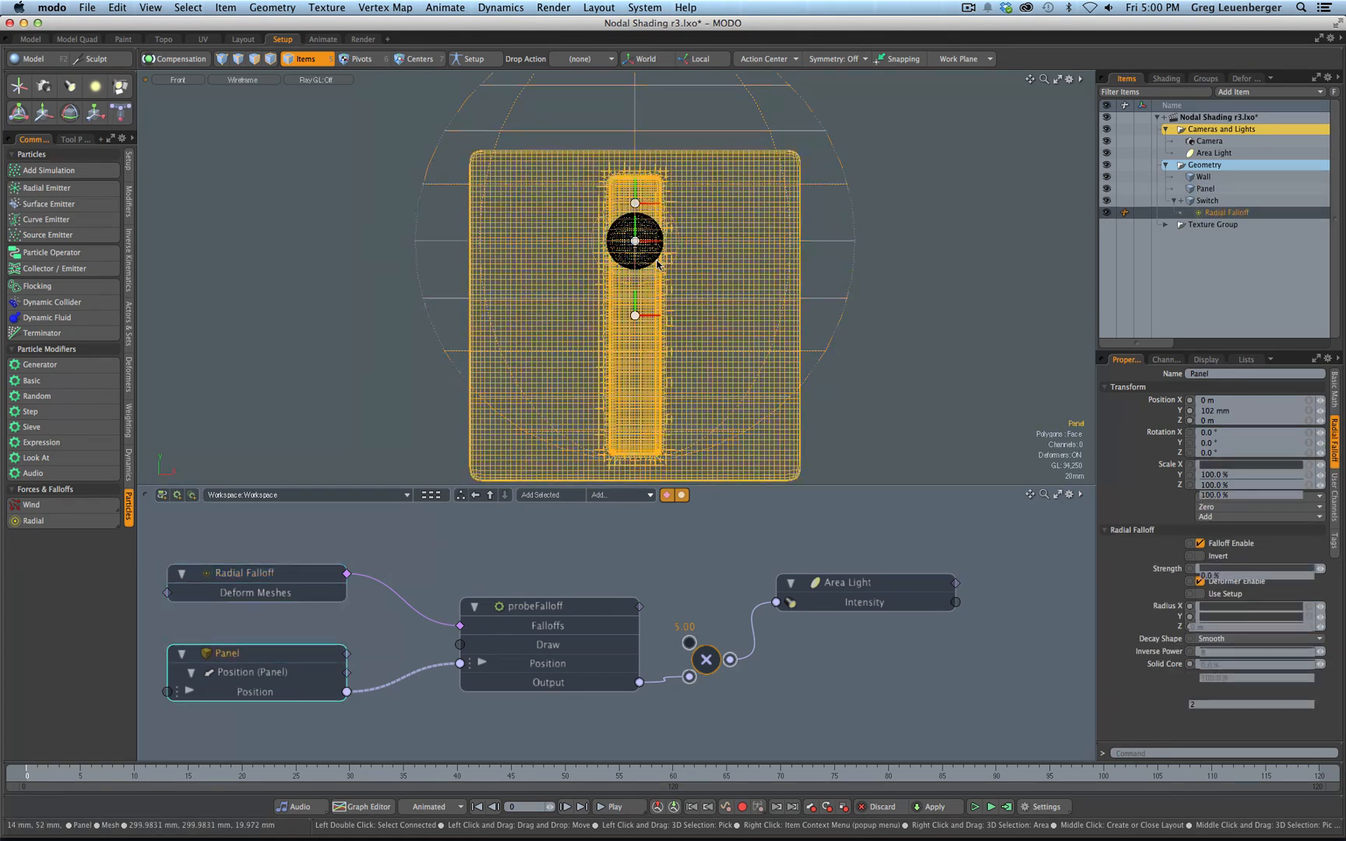
{"action": "left_click", "coordinate": [1211, 201]}
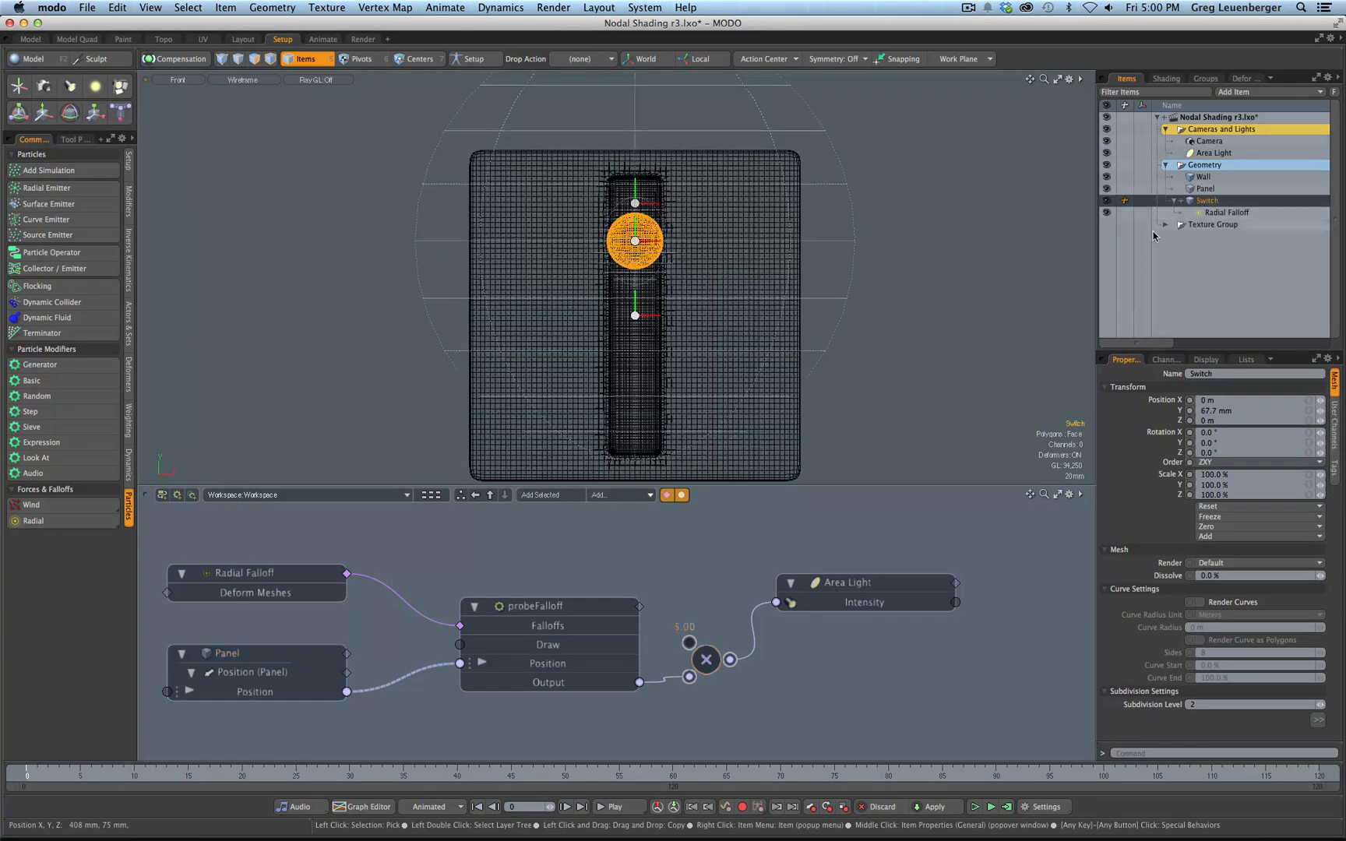
{"action": "scroll", "coordinate": [723, 208], "scroll_direction": "down", "scroll_amount": 2}
{"action": "left_click_drag", "start_coordinate": [708, 228], "coordinate": [690, 226], "text": "alt"}
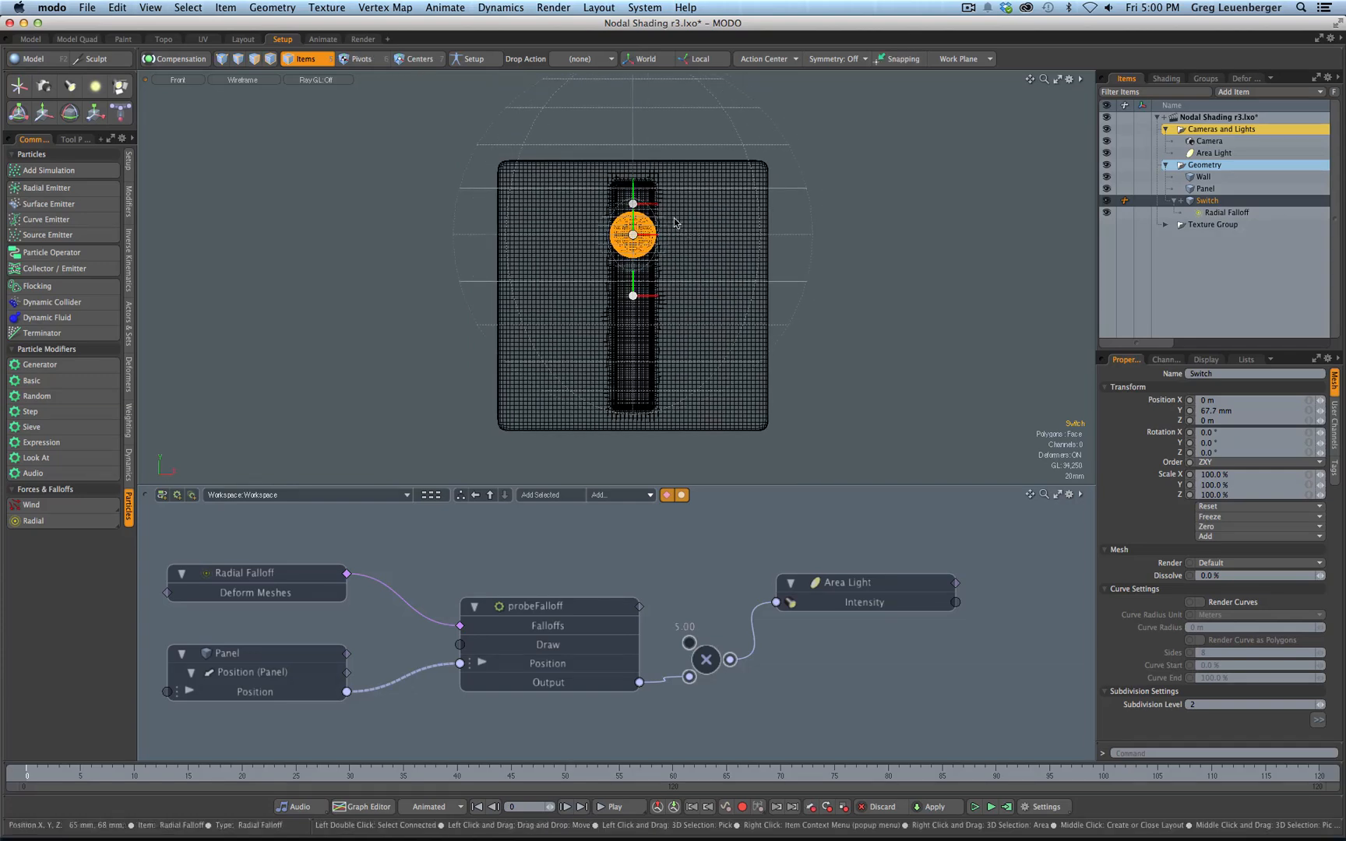
{"action": "key", "text": "w"}
{"action": "left_click_drag", "start_coordinate": [635, 172], "coordinate": [634, 216]}
{"action": "key", "text": "ctrl+2"}
{"action": "left_click", "coordinate": [771, 219]}
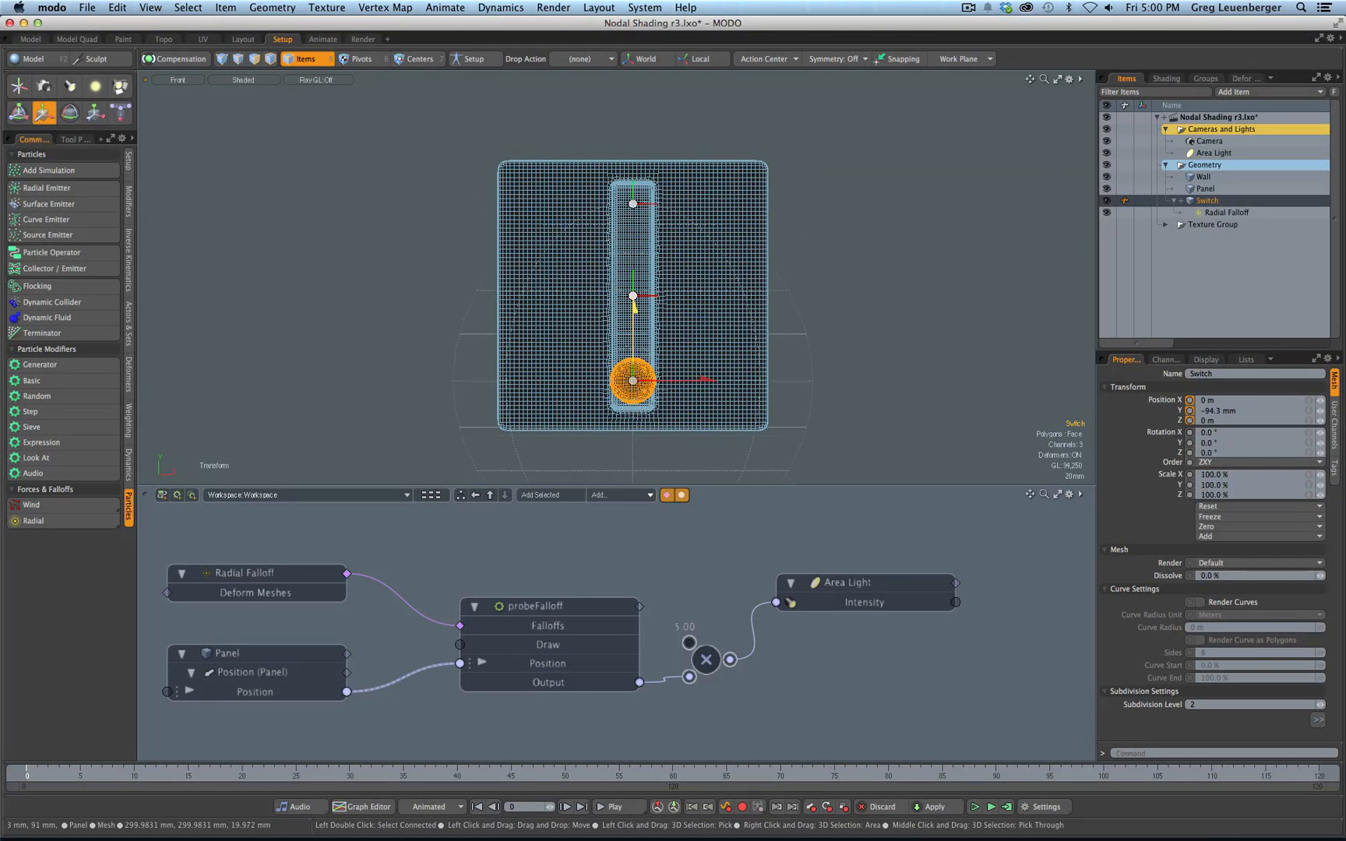
Frame the wall and light in perspective, then split the viewport and show a live render preview in the second half
{"action": "key", "text": "ctrl+space"}
{"action": "left_click", "coordinate": [922, 281]}
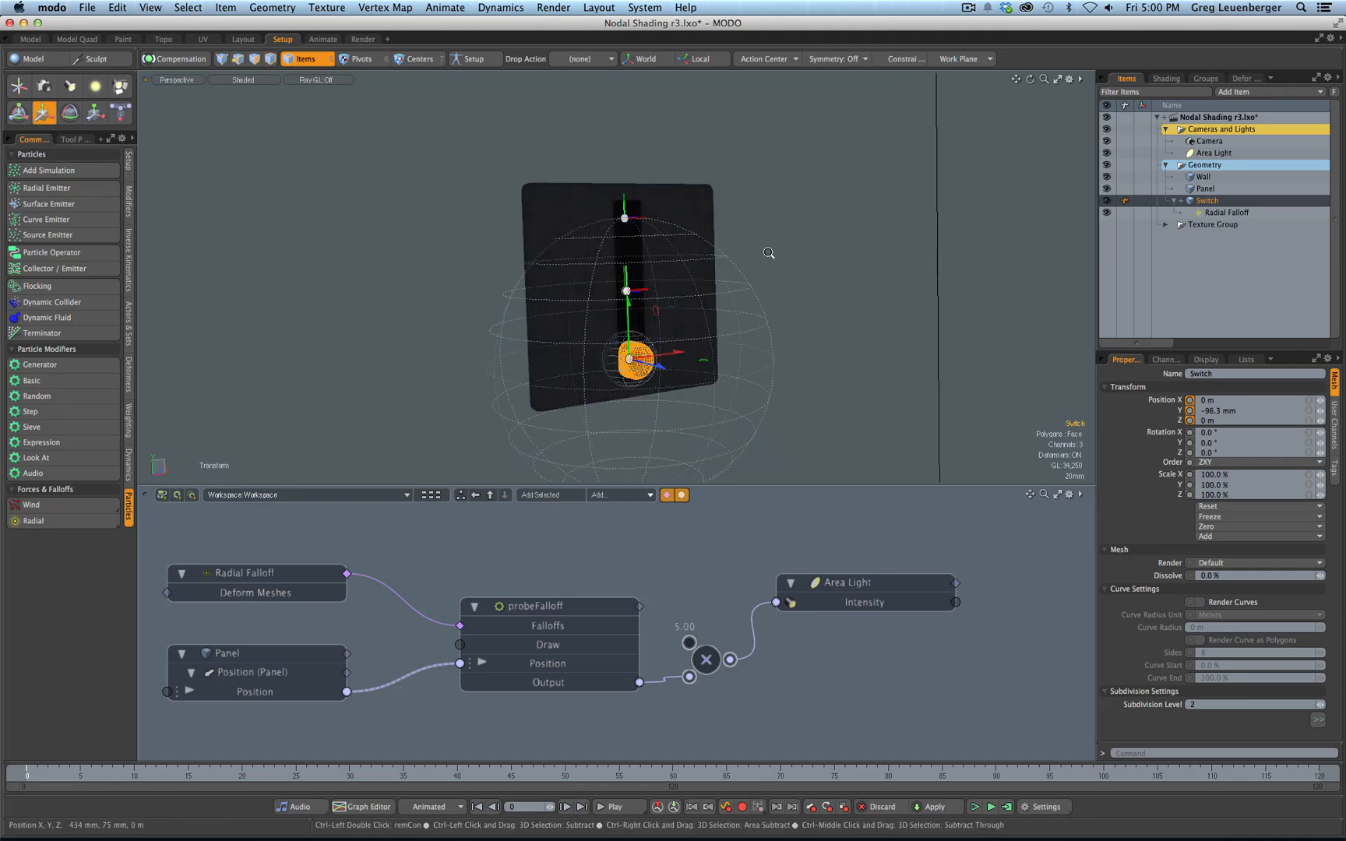
{"action": "left_click_drag", "start_coordinate": [771, 255], "coordinate": [795, 378], "text": "ctrl+alt"}
{"action": "key", "text": "space"}
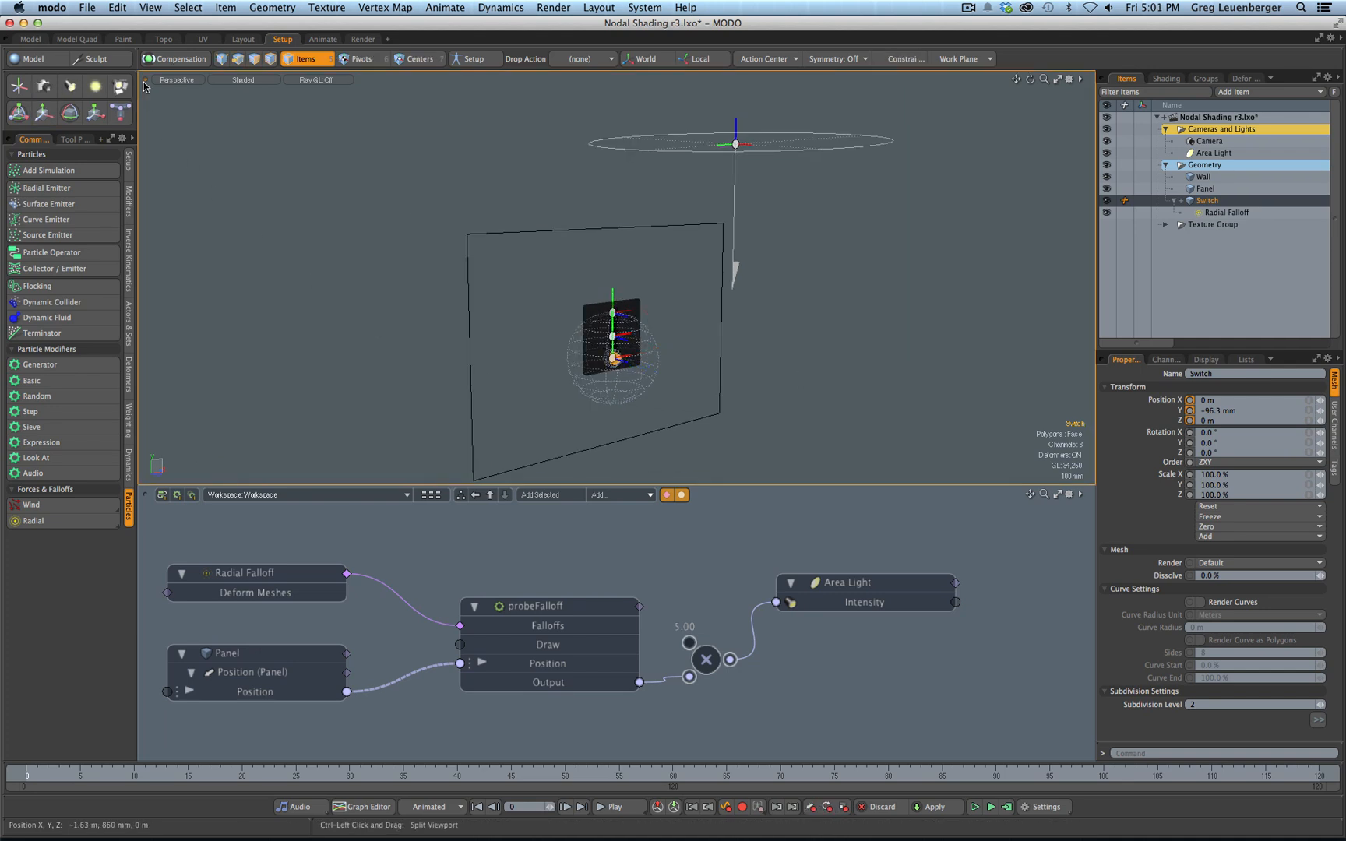
{"action": "left_click_drag", "start_coordinate": [145, 81], "coordinate": [519, 162], "text": "ctrl"}
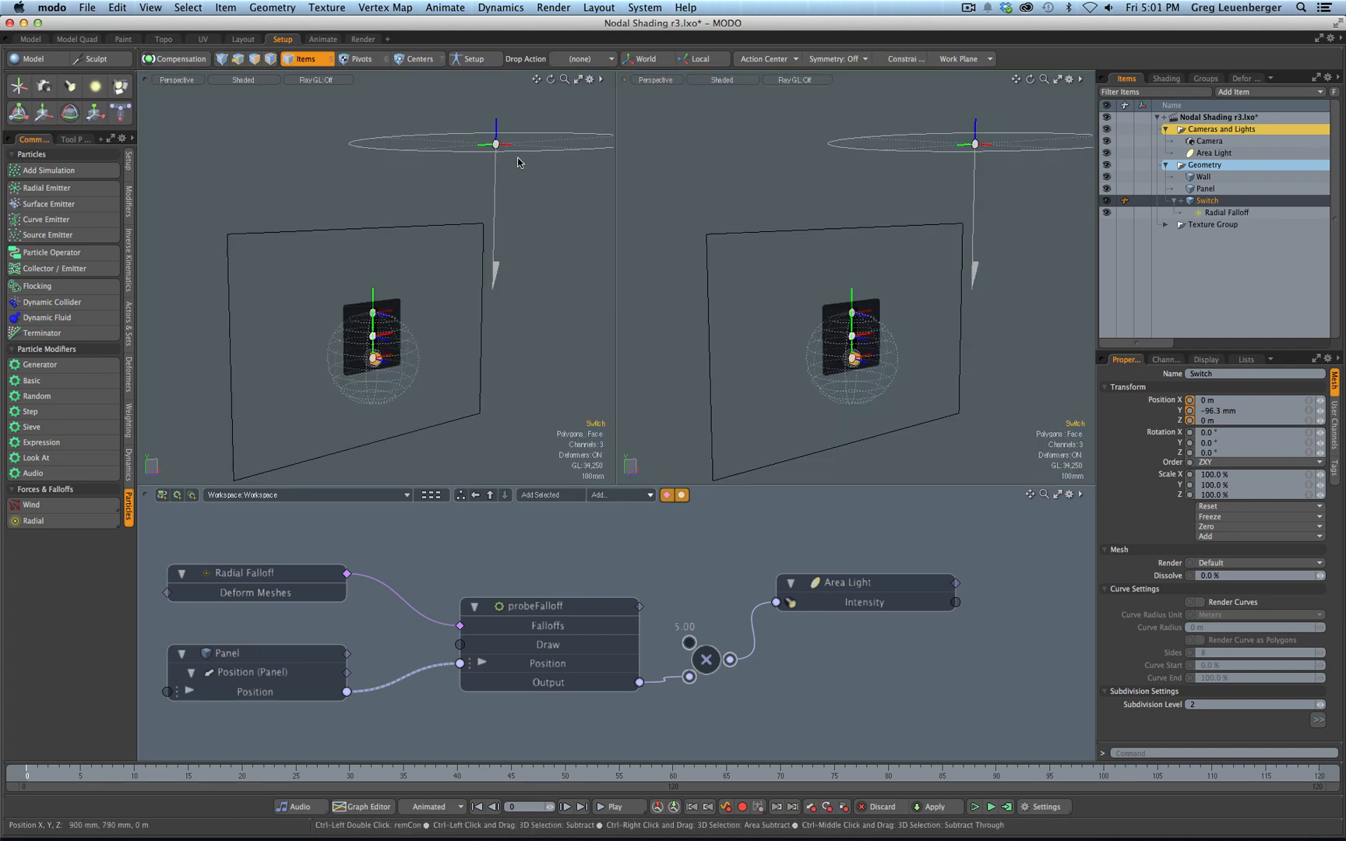
{"action": "key", "text": "ctrl+3"}
{"action": "left_click", "coordinate": [928, 394]}
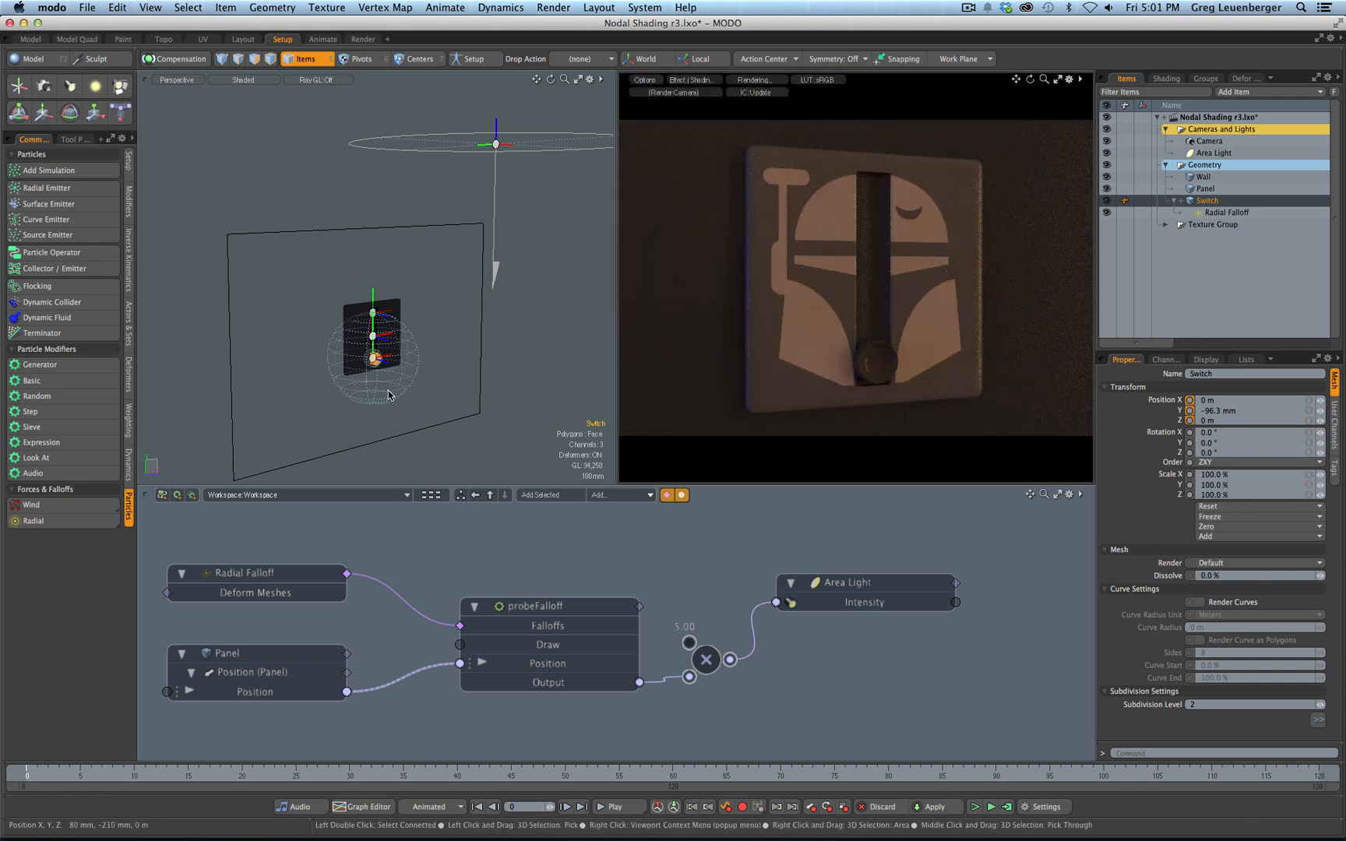
Frame the Switch and raise it to about 102.7 mm in Y to turn the light on in the render preview
{"action": "key", "text": "shift+a"}
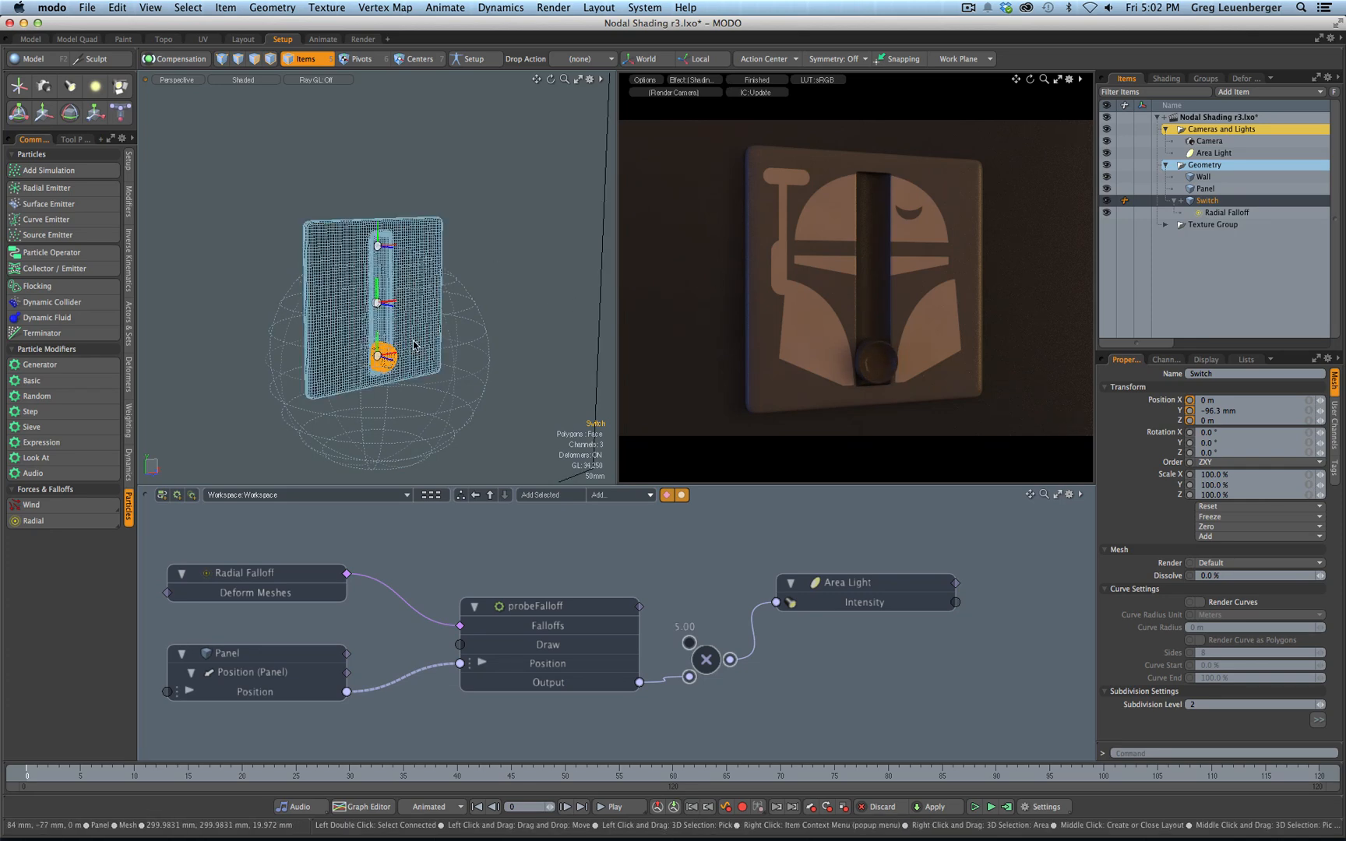
{"action": "key", "text": "y"}
{"action": "left_click_drag", "start_coordinate": [405, 315], "coordinate": [405, 205]}
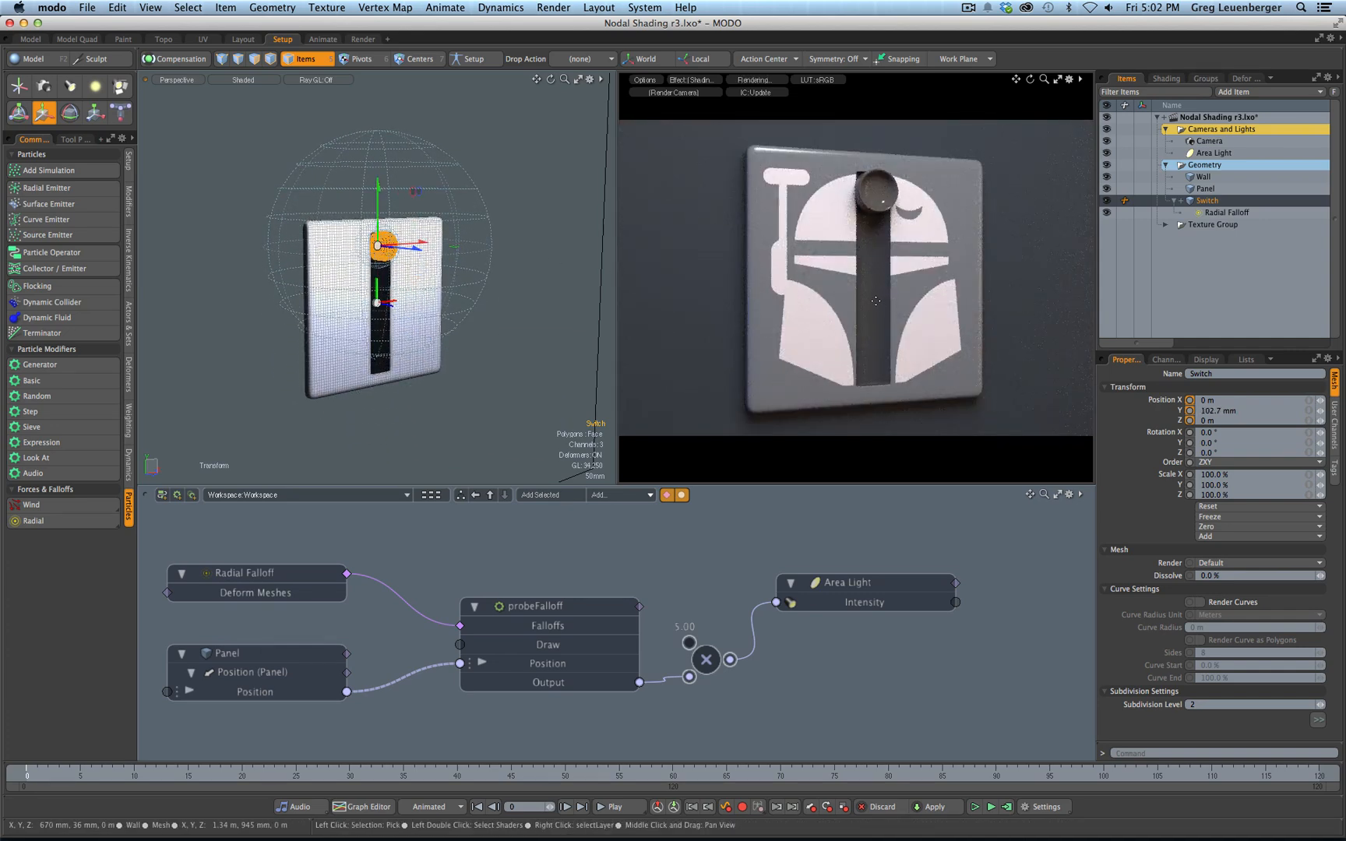
Lower the Switch to about -101.3 mm in Y to turn the light off, and clear the selection
{"action": "left_click_drag", "start_coordinate": [377, 187], "coordinate": [377, 299]}
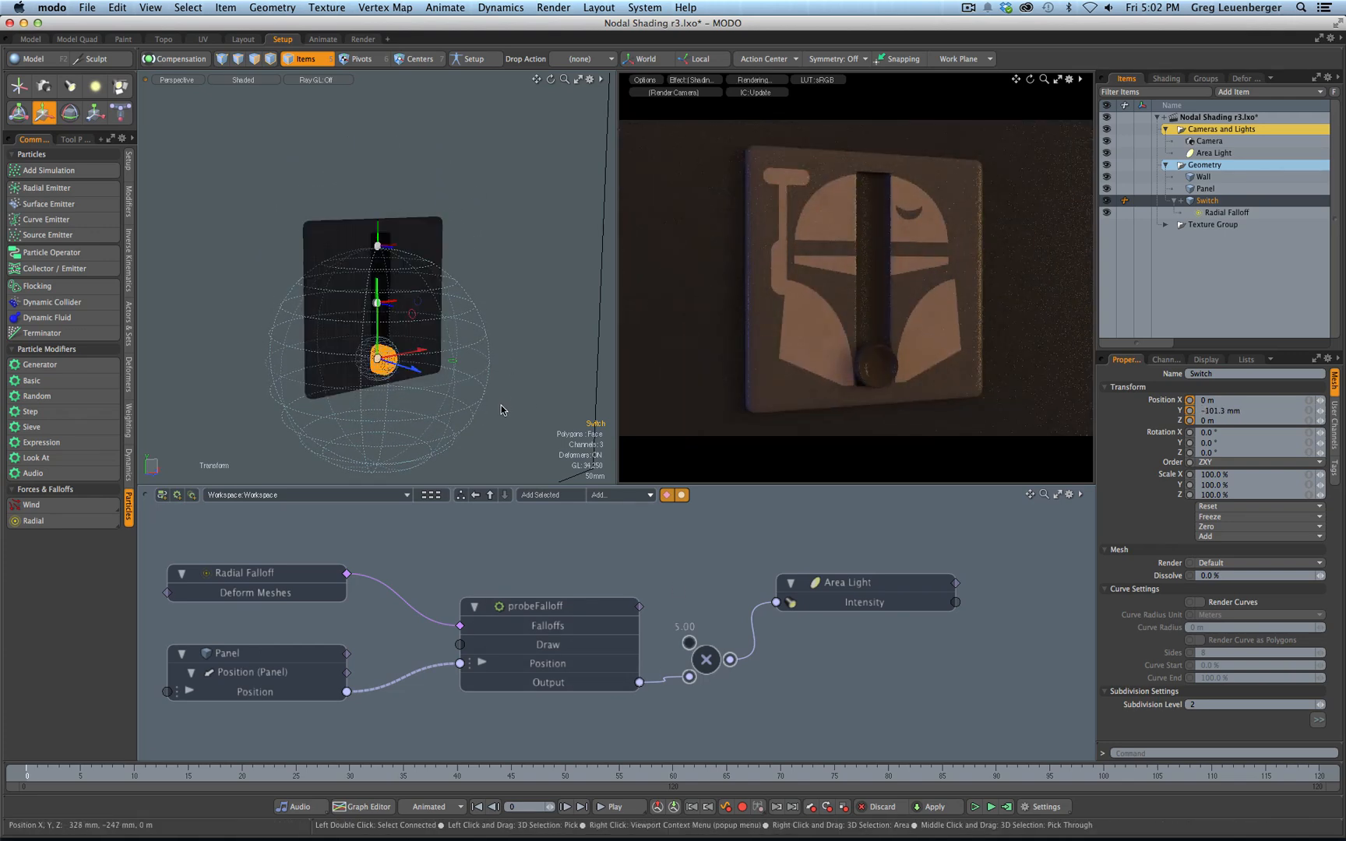
{"action": "left_click", "coordinate": [509, 426]}
Select the Switch's Button Rim material and set its Luminous Intensity to 1.0 W/srm2
{"action": "left_click_drag", "start_coordinate": [423, 341], "coordinate": [427, 288], "text": "alt+shift"}
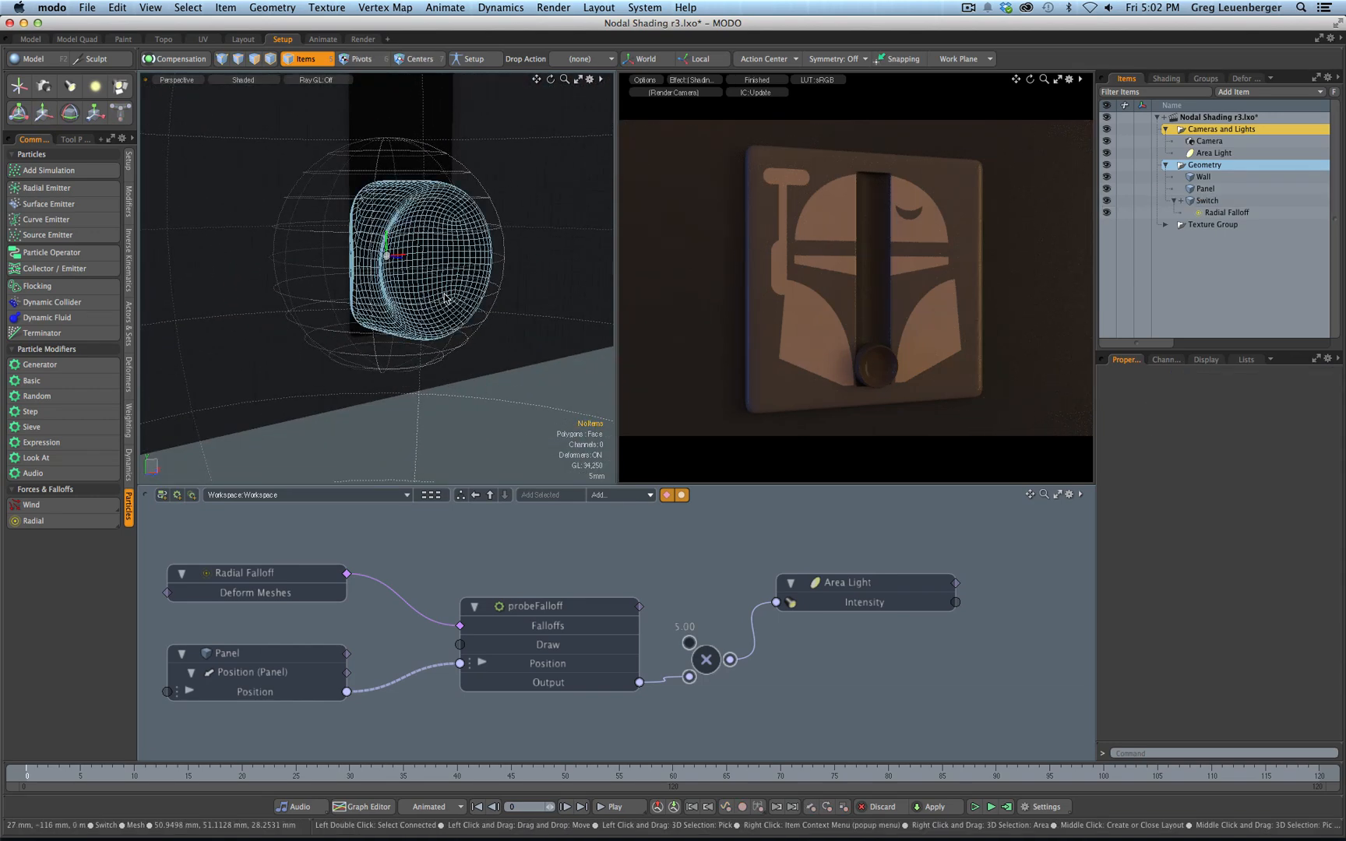
{"action": "left_click", "coordinate": [440, 295]}
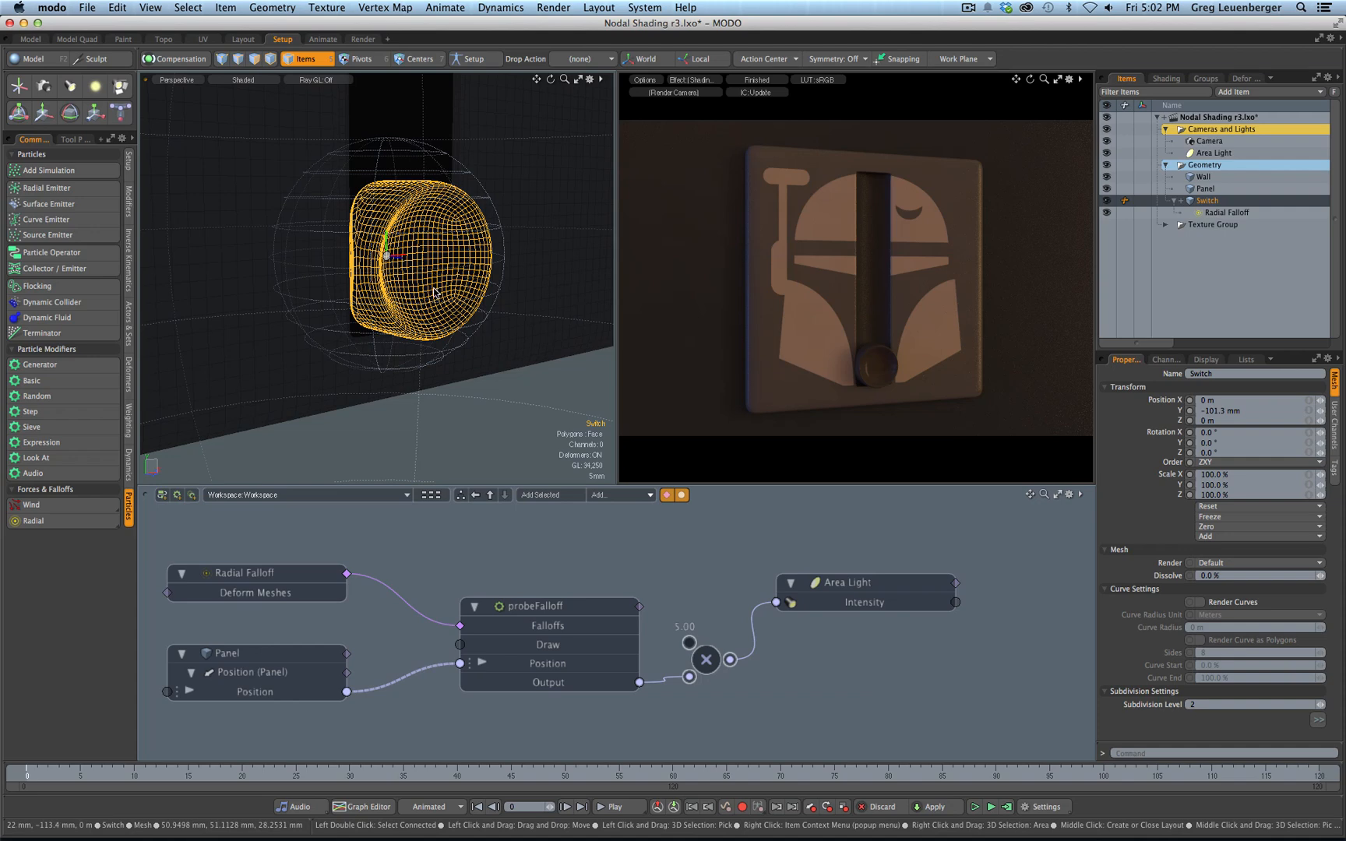
{"action": "key", "text": "4"}
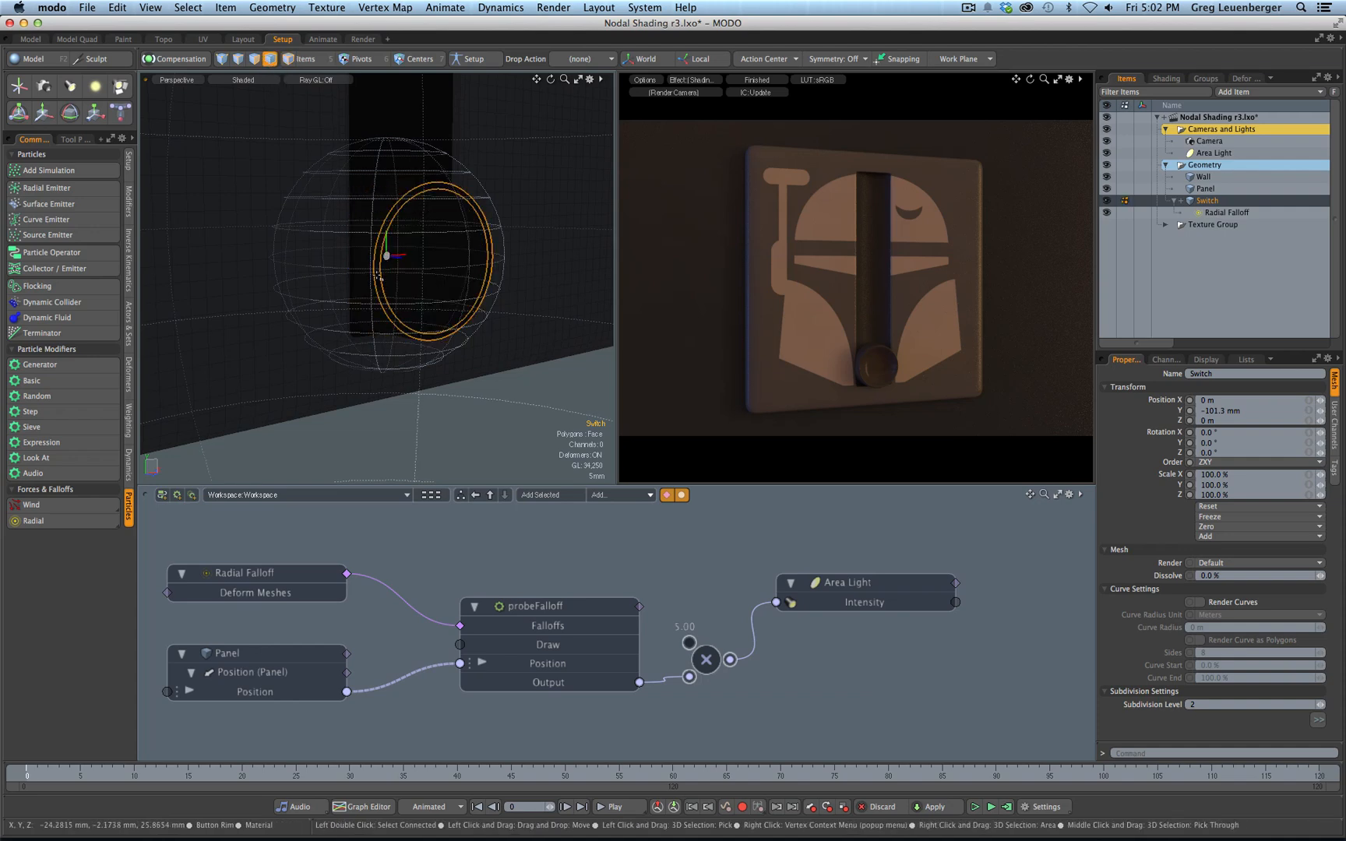
{"action": "left_click", "coordinate": [377, 276]}
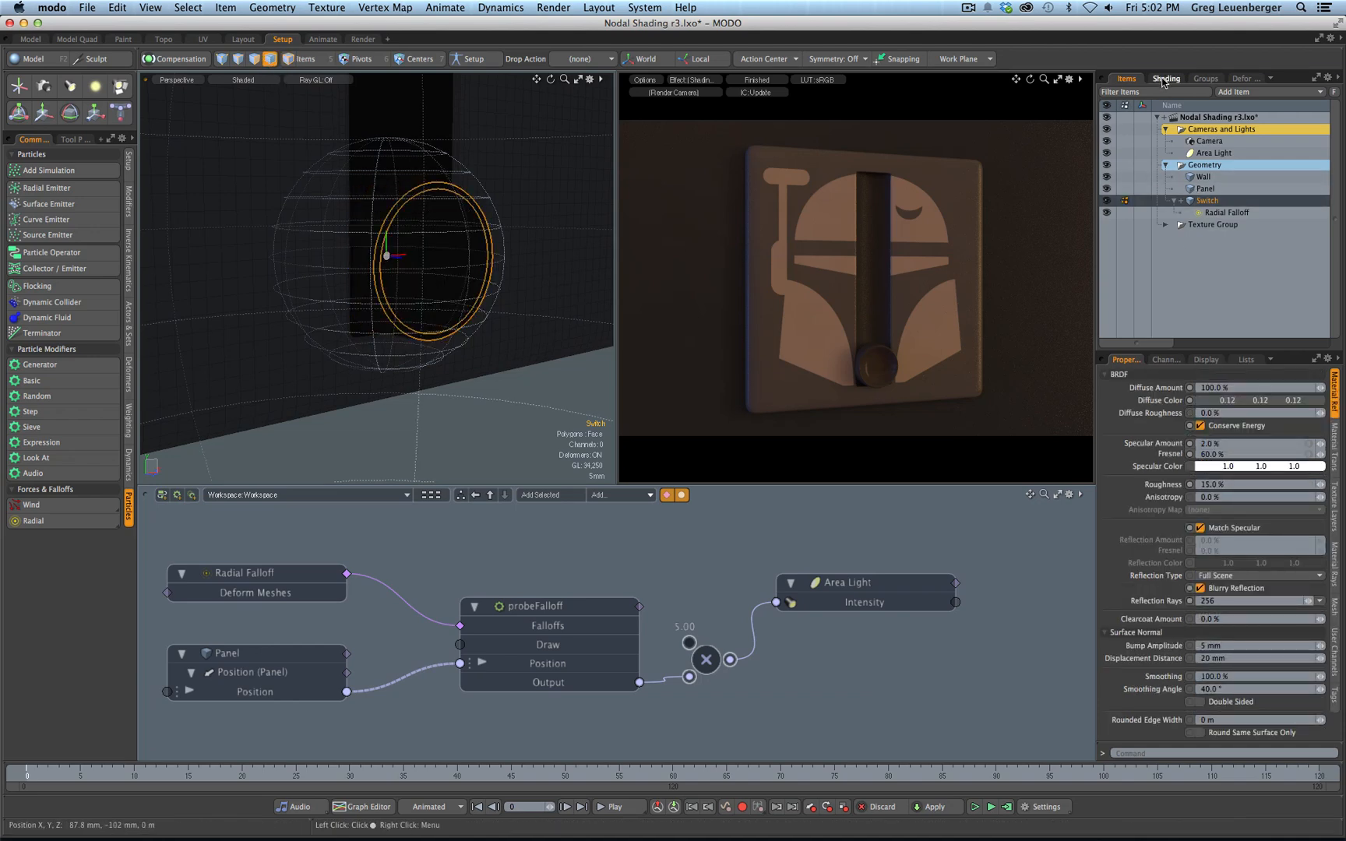
{"action": "left_click", "coordinate": [1164, 80]}
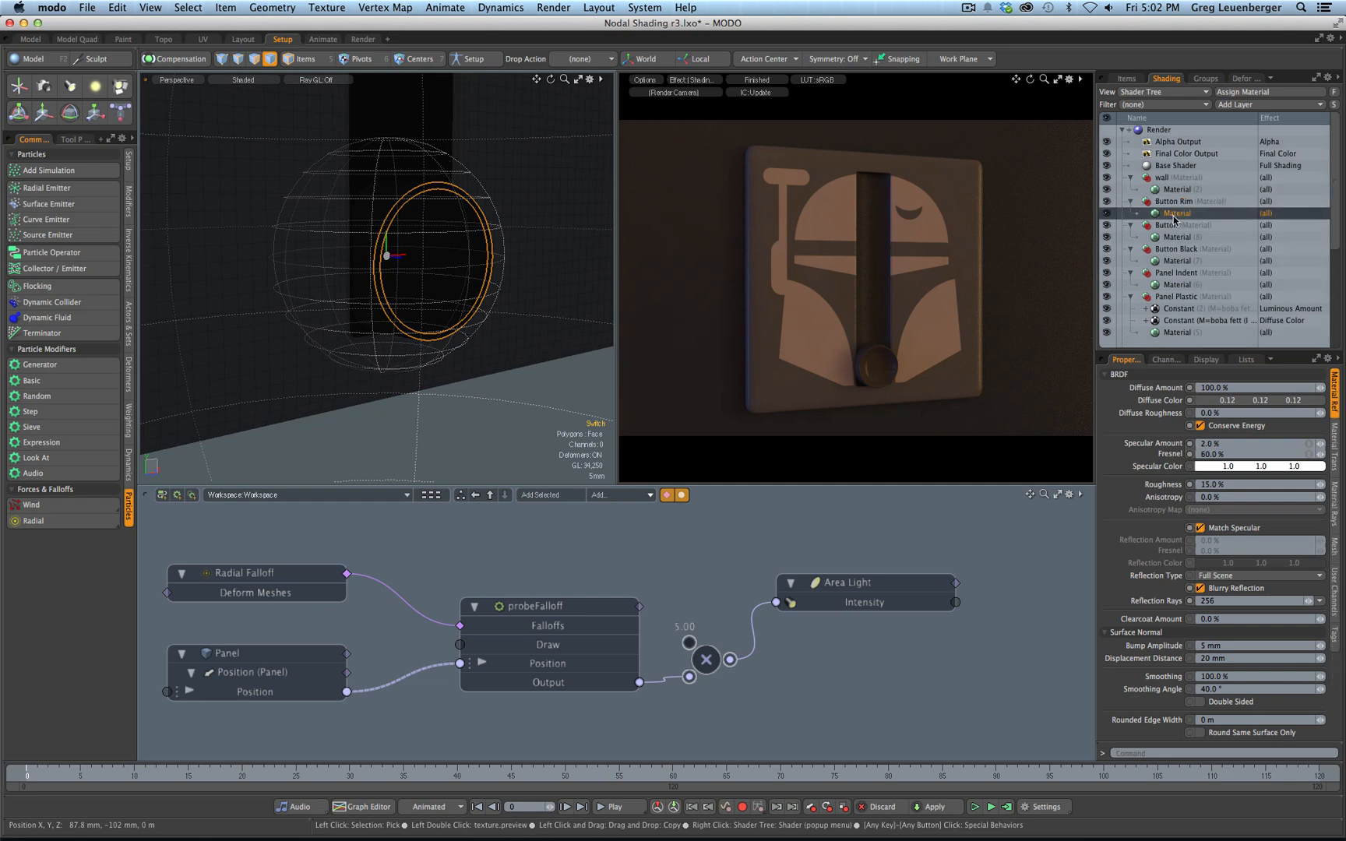
{"action": "left_click", "coordinate": [1334, 455]}
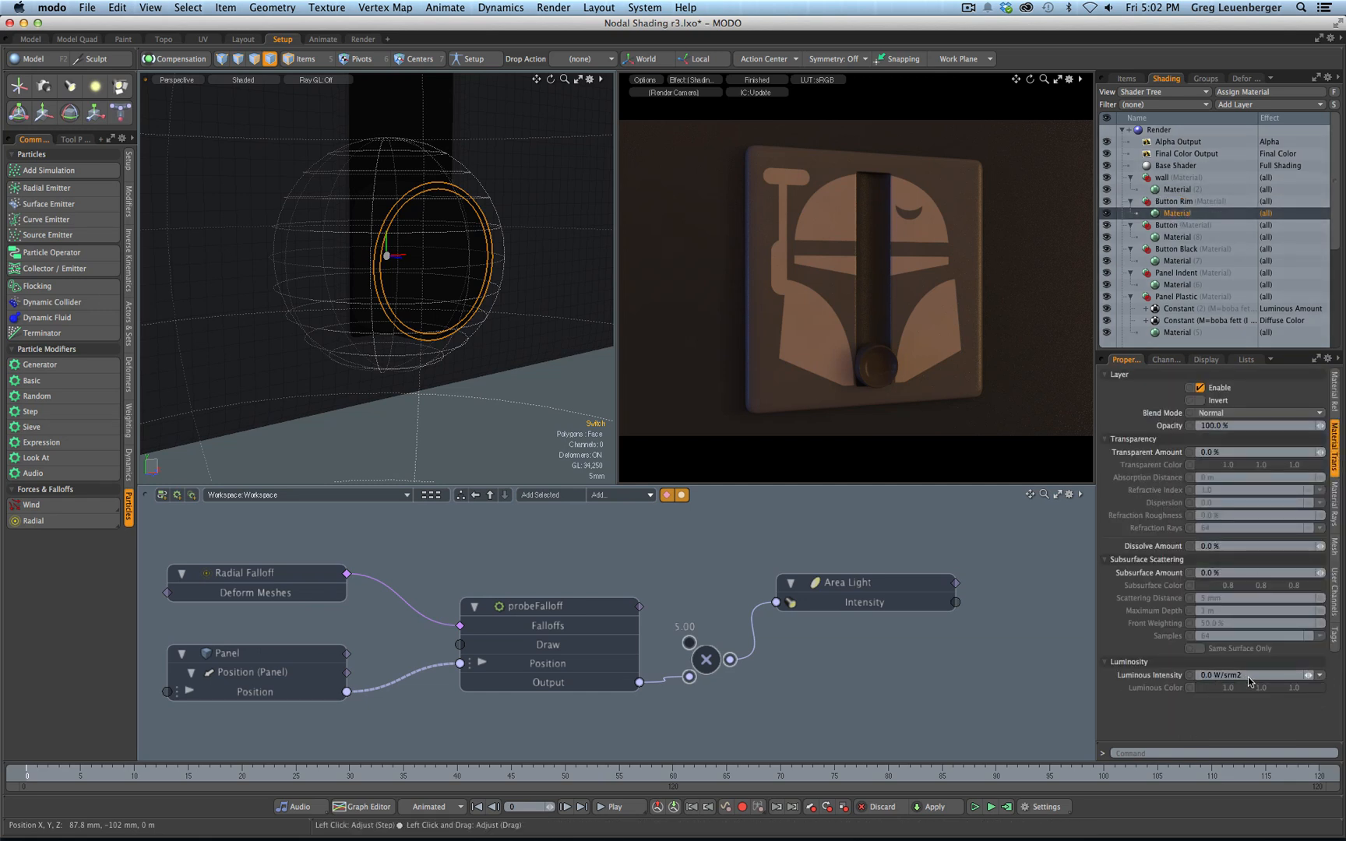
{"action": "type", "text": "1"}
{"action": "key", "text": "Return"}
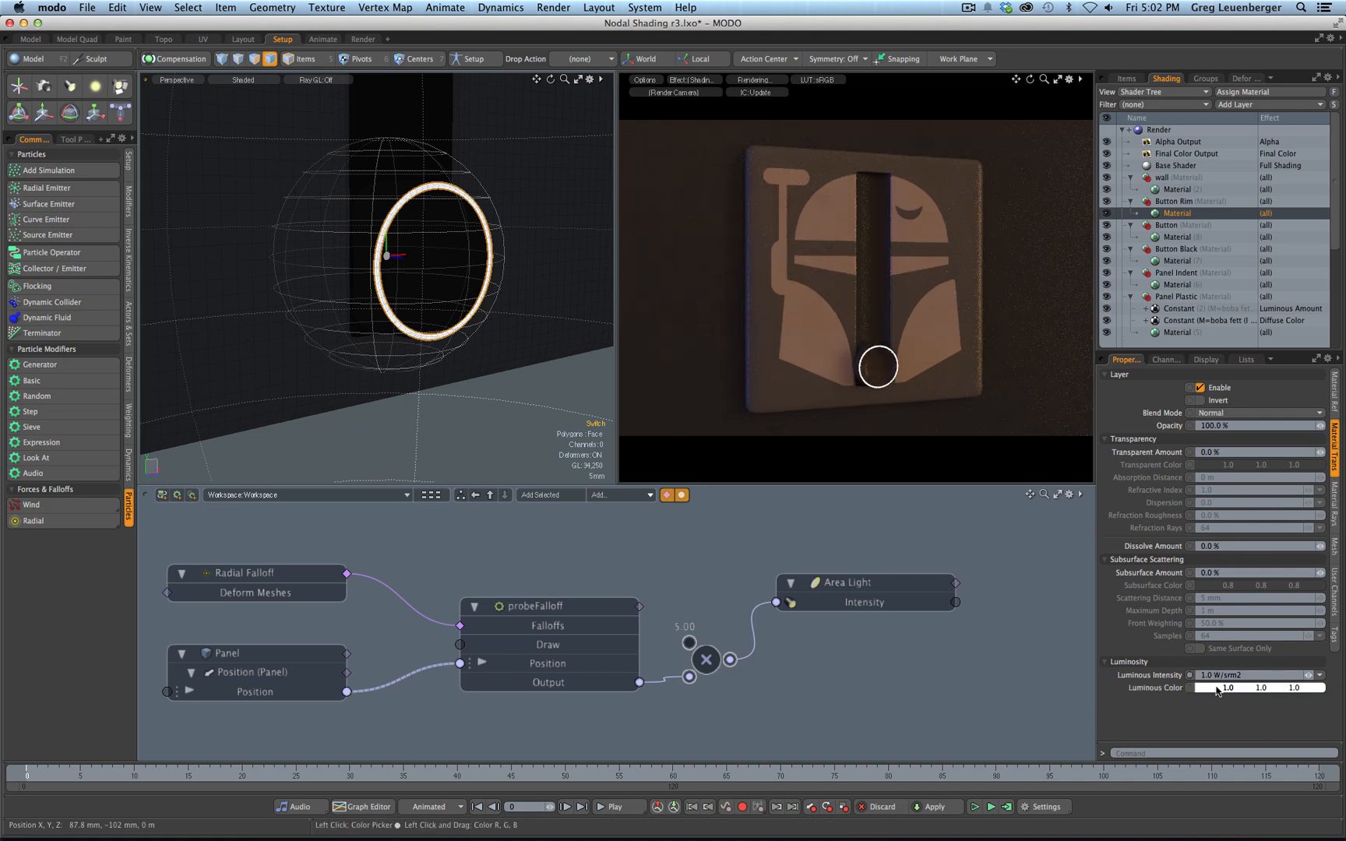
Add the Button Rim material's Luminous Intensity channel to the schematic and place its node below the Area Light node
{"action": "key", "text": "5"}
{"action": "right_click", "coordinate": [1147, 680]}
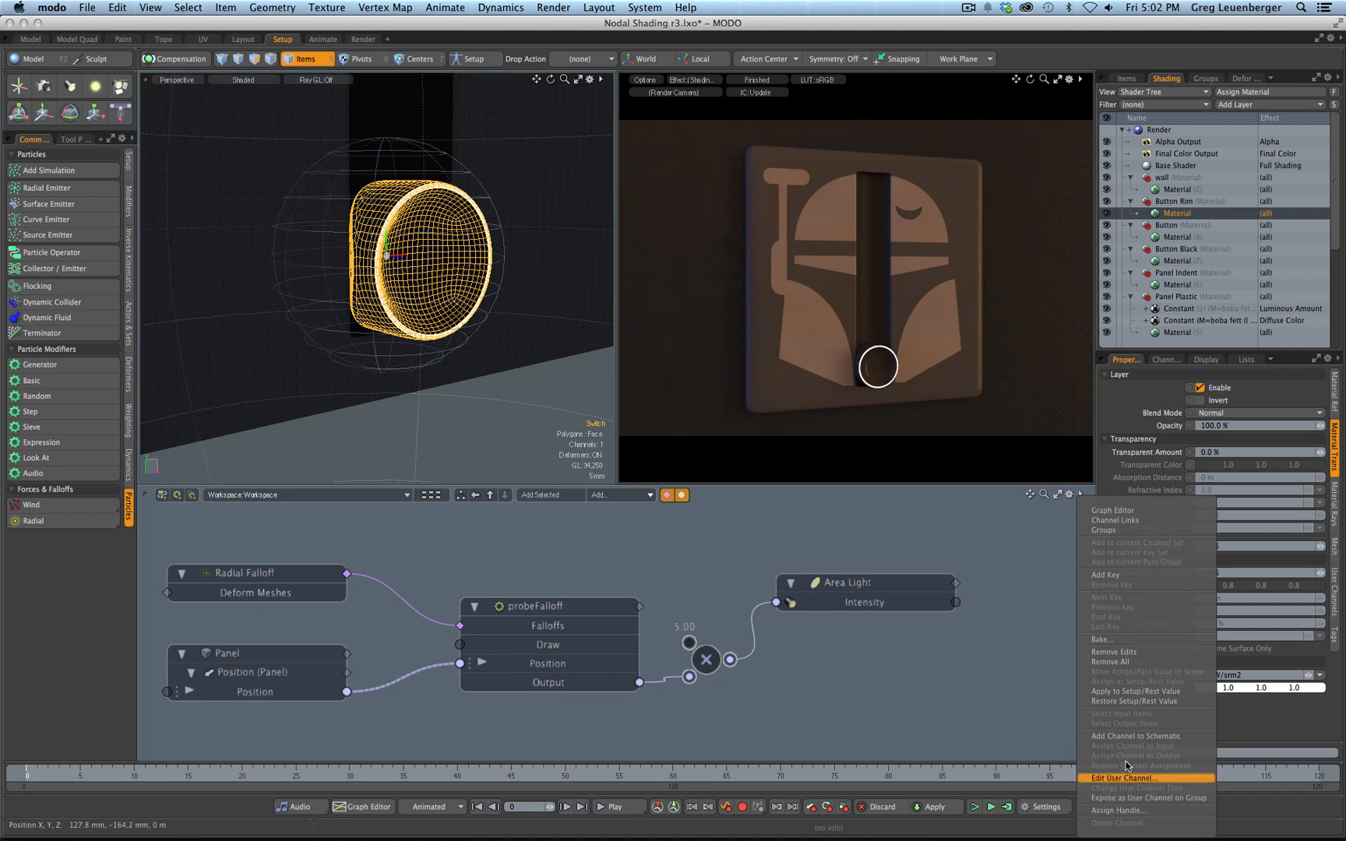
{"action": "left_click", "coordinate": [1123, 737]}
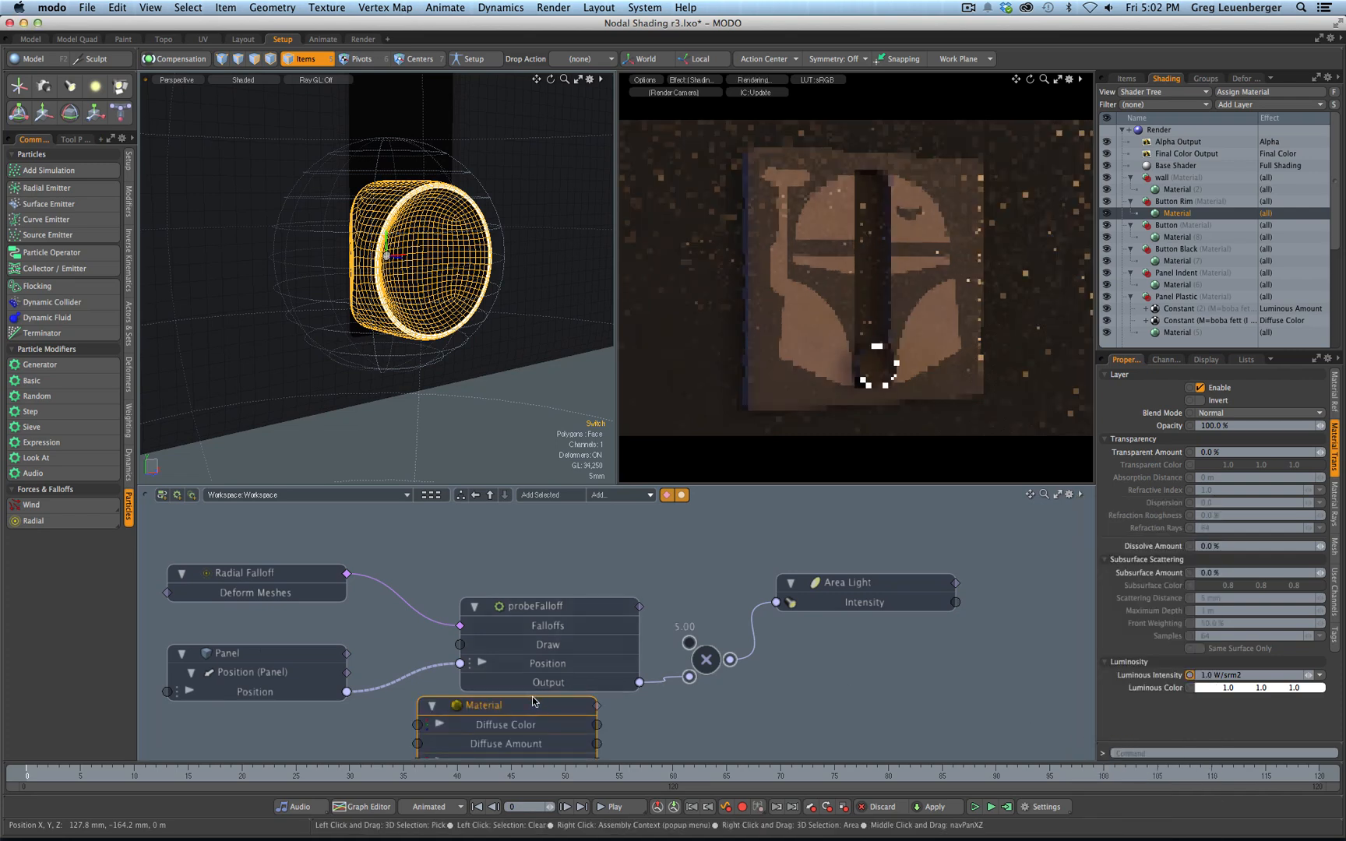
{"action": "left_click_drag", "start_coordinate": [565, 704], "coordinate": [956, 677]}
{"action": "scroll", "coordinate": [466, 372], "scroll_direction": "down", "scroll_amount": 10}
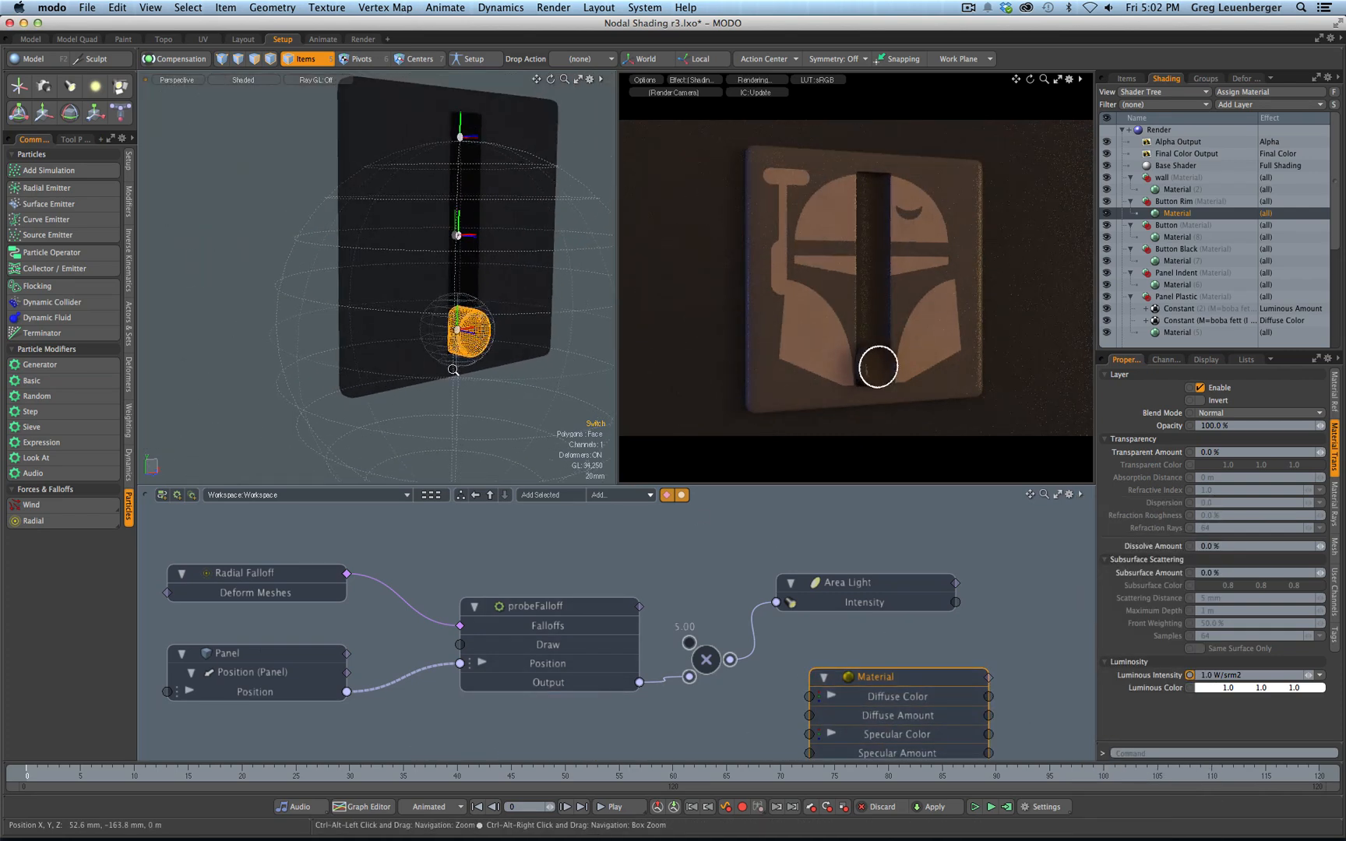
{"action": "left_click_drag", "start_coordinate": [473, 367], "coordinate": [424, 383], "text": "alt+shift"}
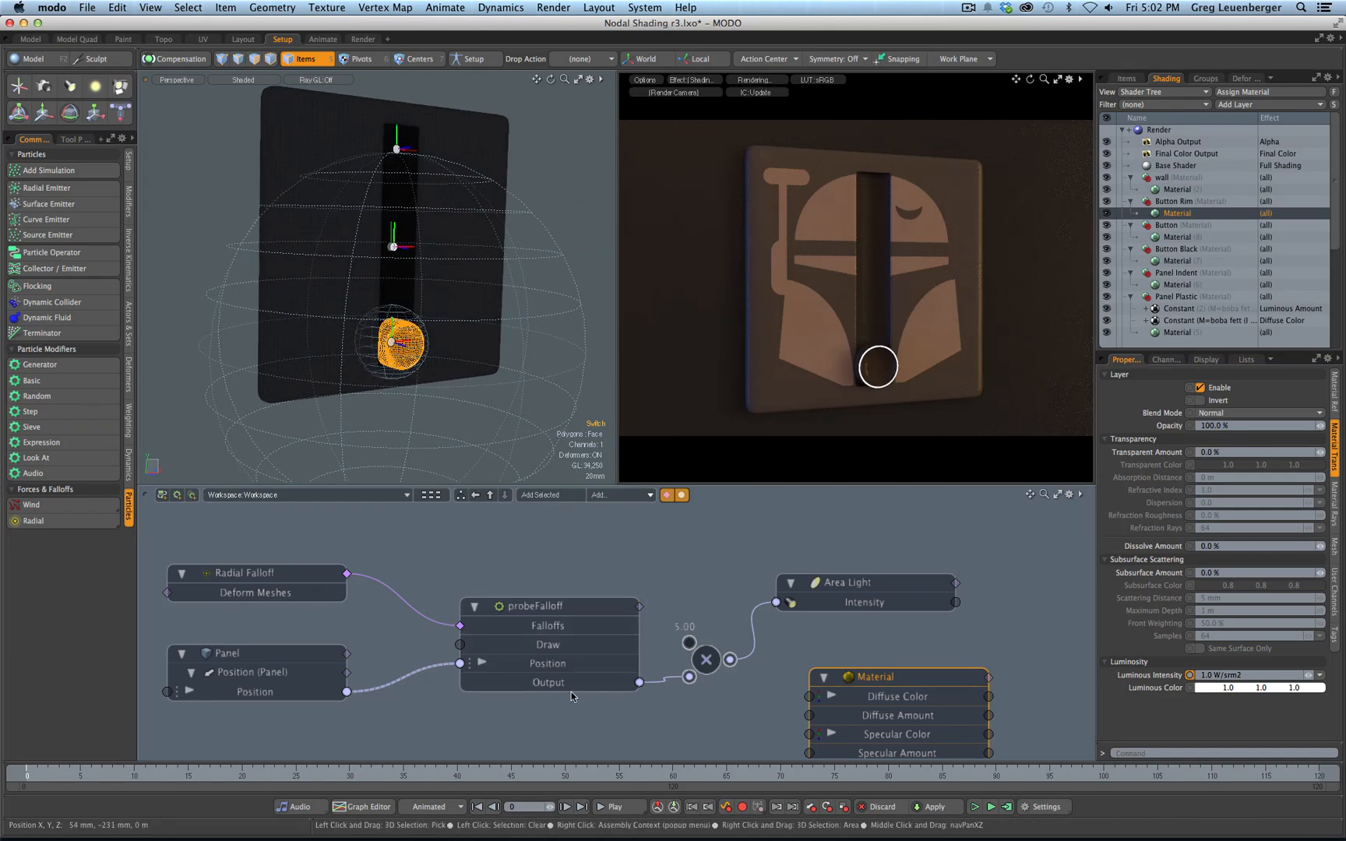
{"action": "left_click_drag", "start_coordinate": [902, 714], "coordinate": [920, 676]}
{"action": "scroll", "coordinate": [919, 676], "scroll_direction": "down", "scroll_amount": 3}
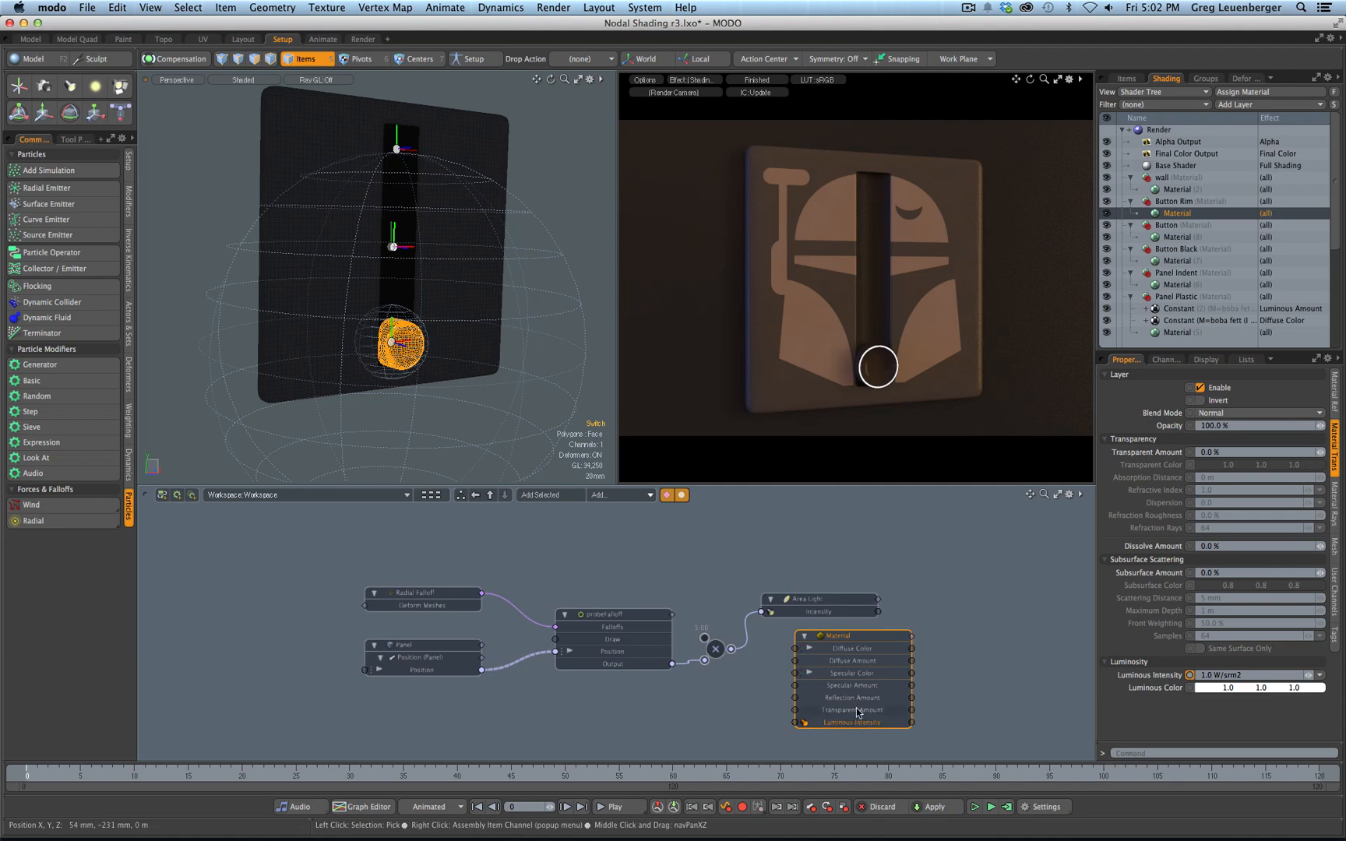
Raise the Switch to about 102.7 mm in Y to compare the glowing rim with the light on
{"action": "left_click_drag", "start_coordinate": [394, 285], "coordinate": [406, 64]}
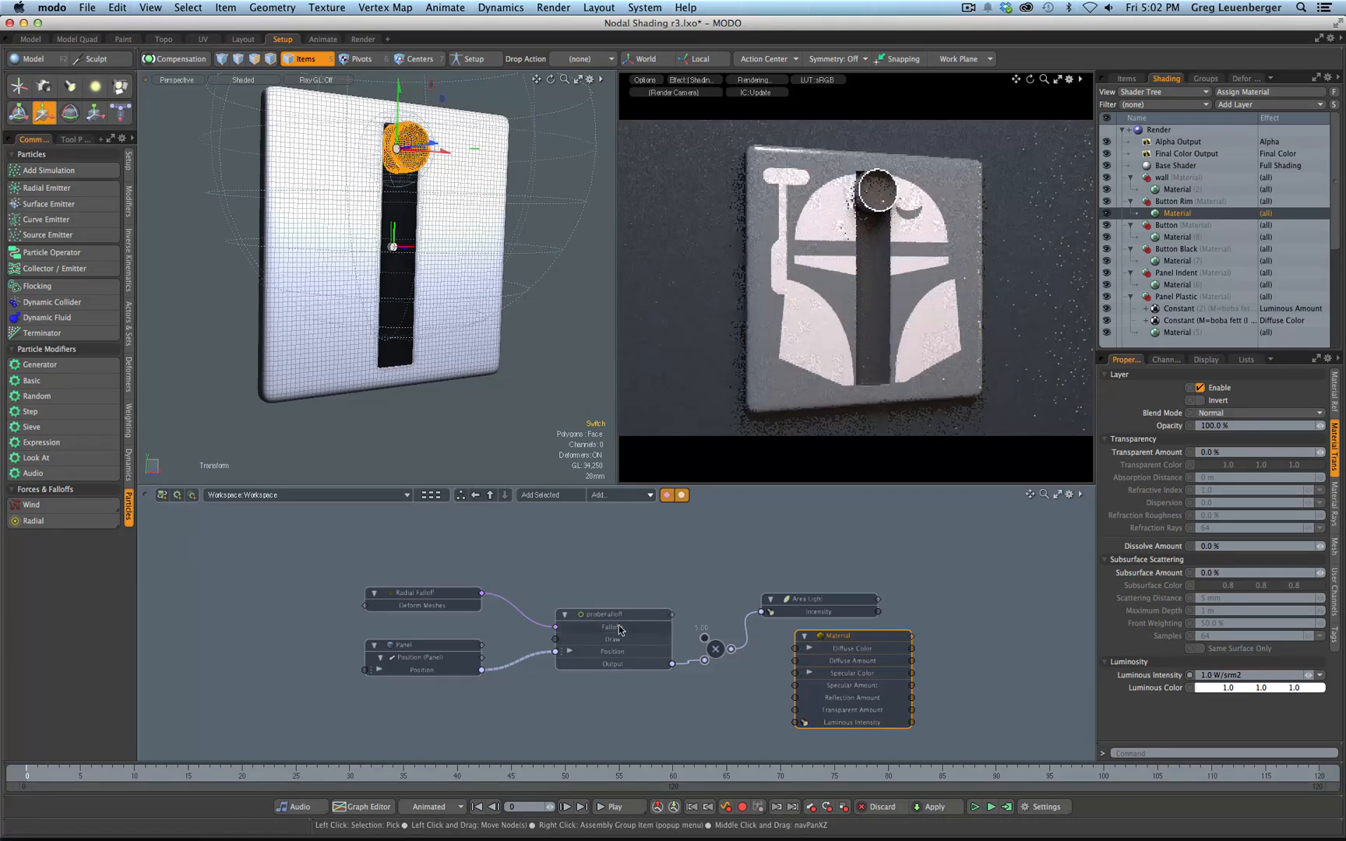
{"action": "scroll", "coordinate": [619, 625], "scroll_direction": "up", "scroll_amount": 2}
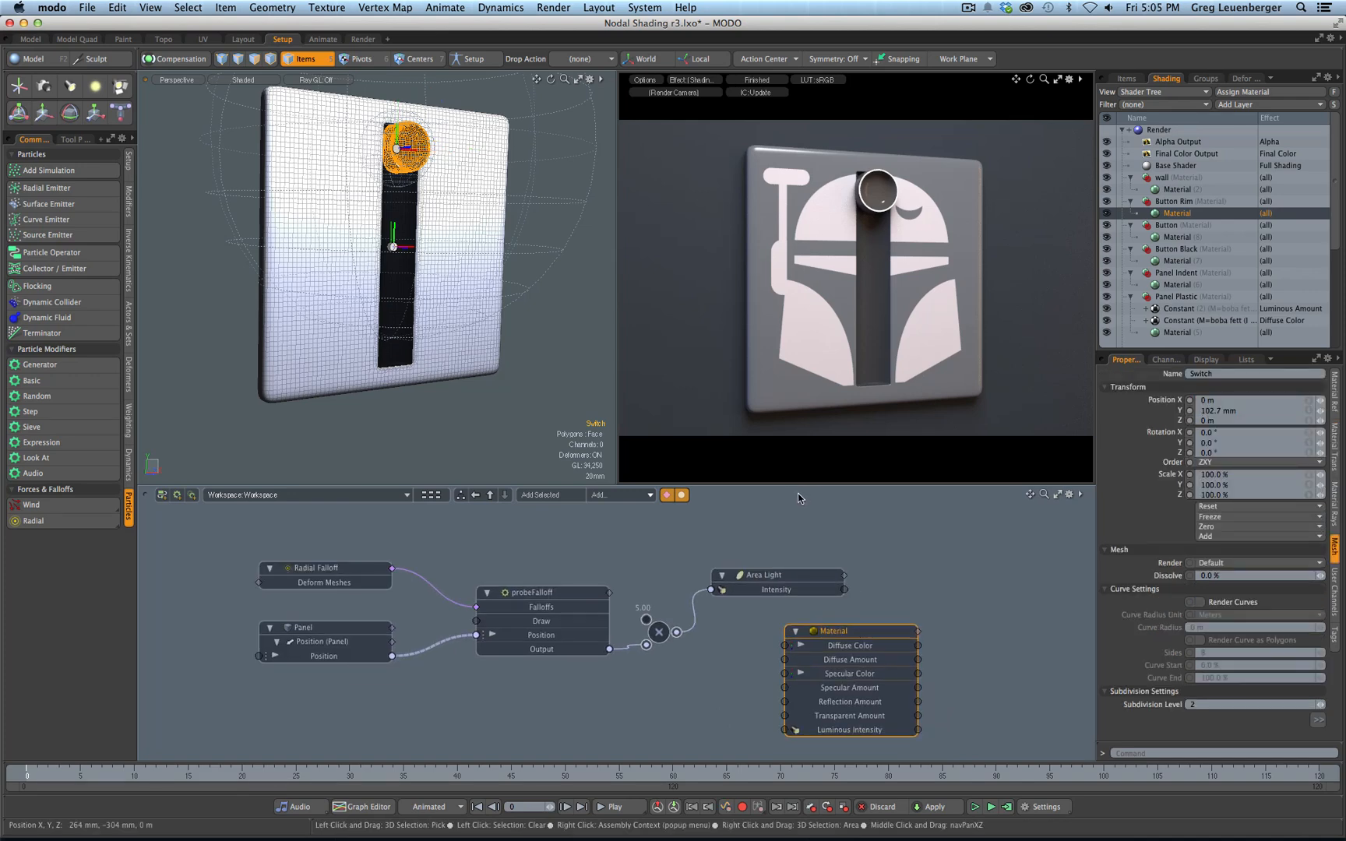
Add a Basic Math Subtract node with Value B 1.0, wired from the probeFalloff Output to the Material's Luminous Intensity
{"action": "left_click", "coordinate": [595, 543]}
{"action": "left_click", "coordinate": [621, 495]}
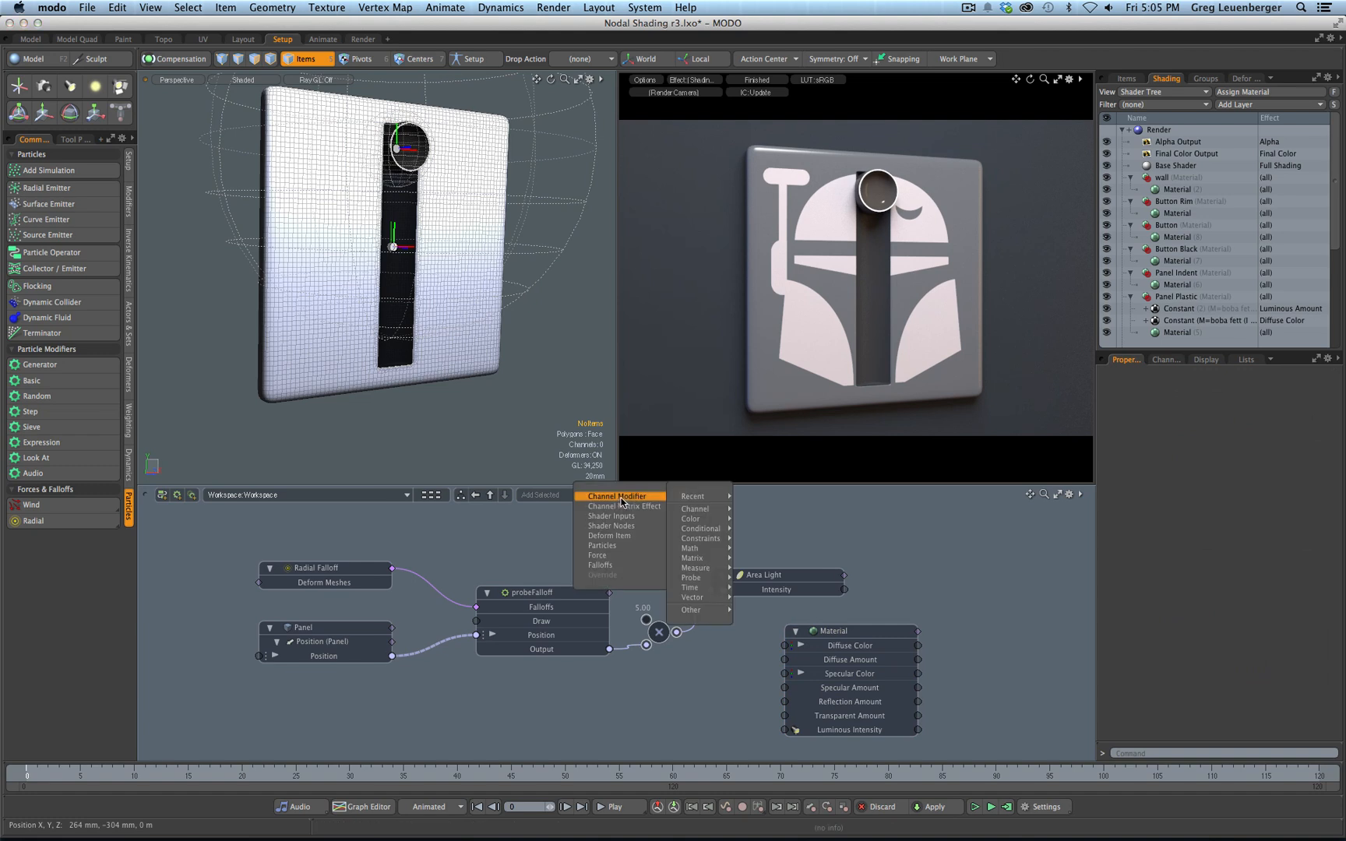
{"action": "mouse_move", "coordinate": [623, 499]}
{"action": "mouse_move", "coordinate": [695, 549]}
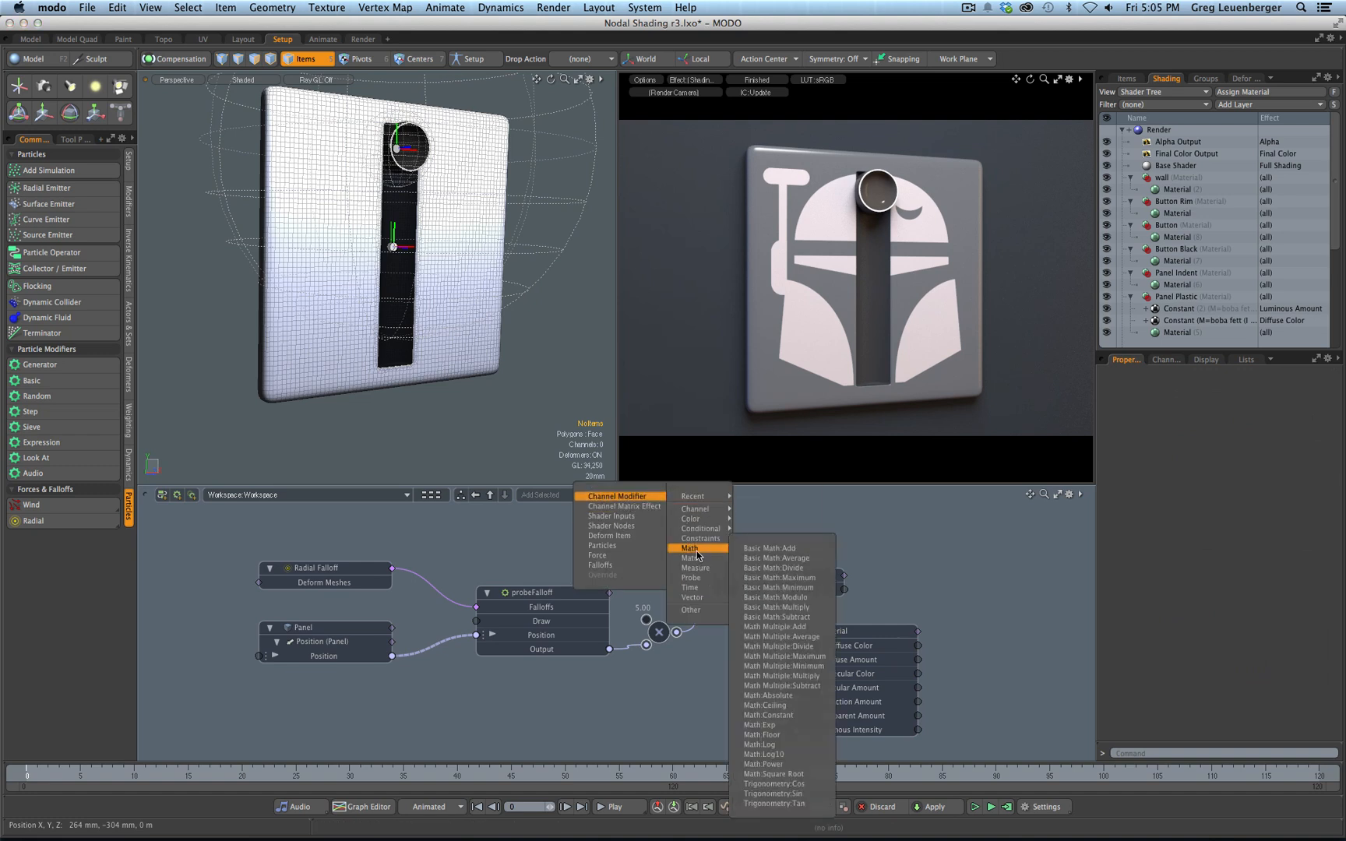
{"action": "left_click", "coordinate": [778, 617]}
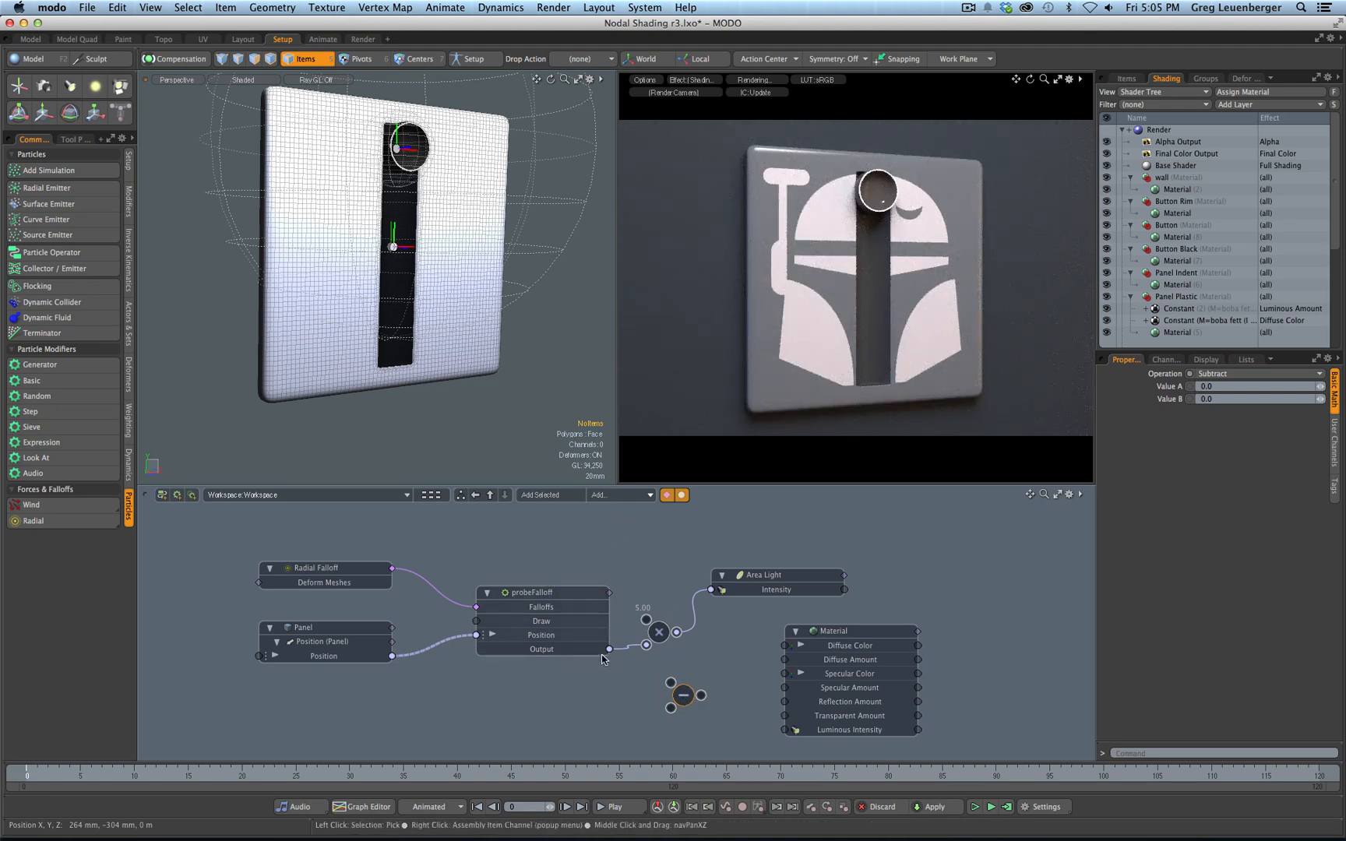
{"action": "left_click_drag", "start_coordinate": [672, 688], "coordinate": [671, 683]}
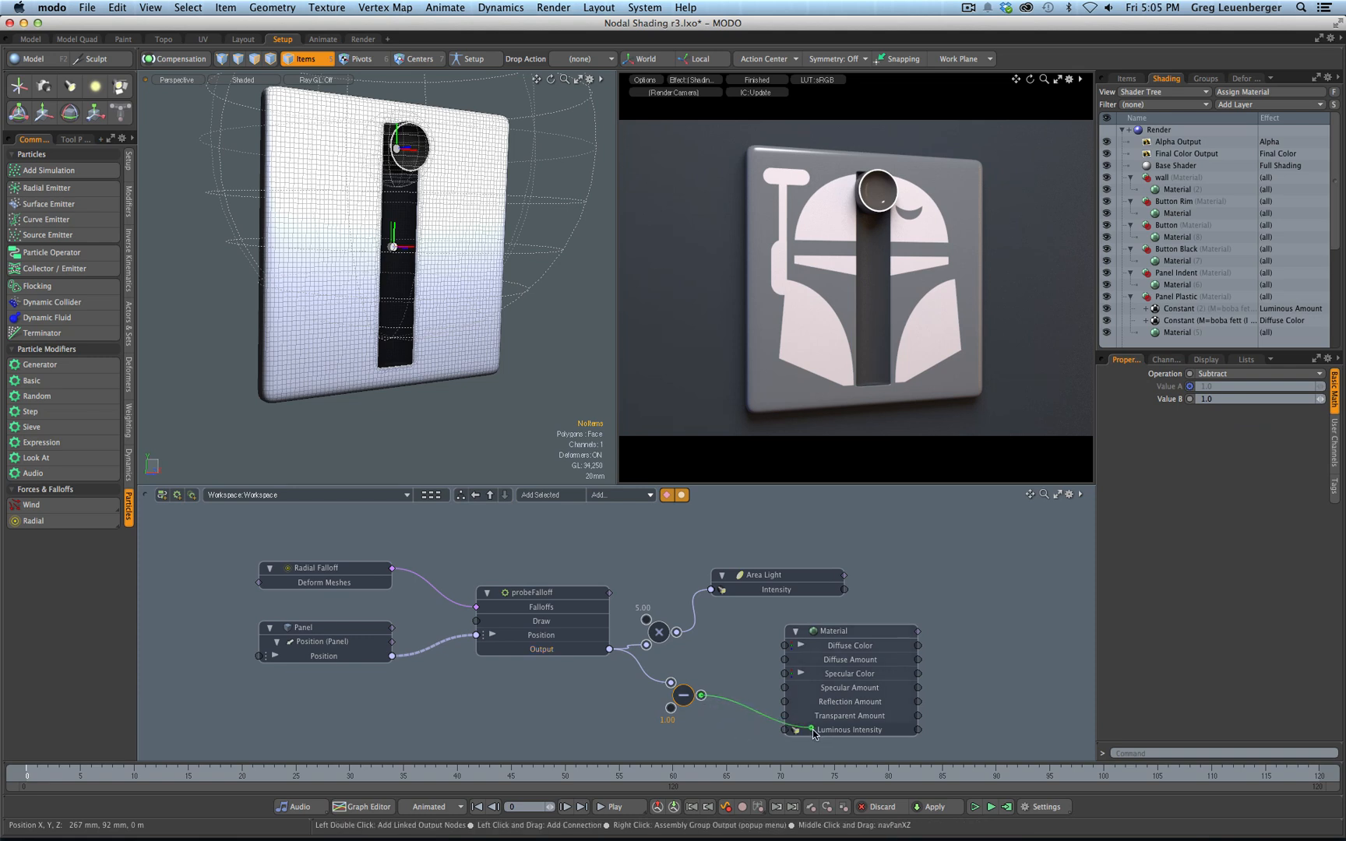
{"action": "left_click_drag", "start_coordinate": [813, 729], "coordinate": [812, 732]}
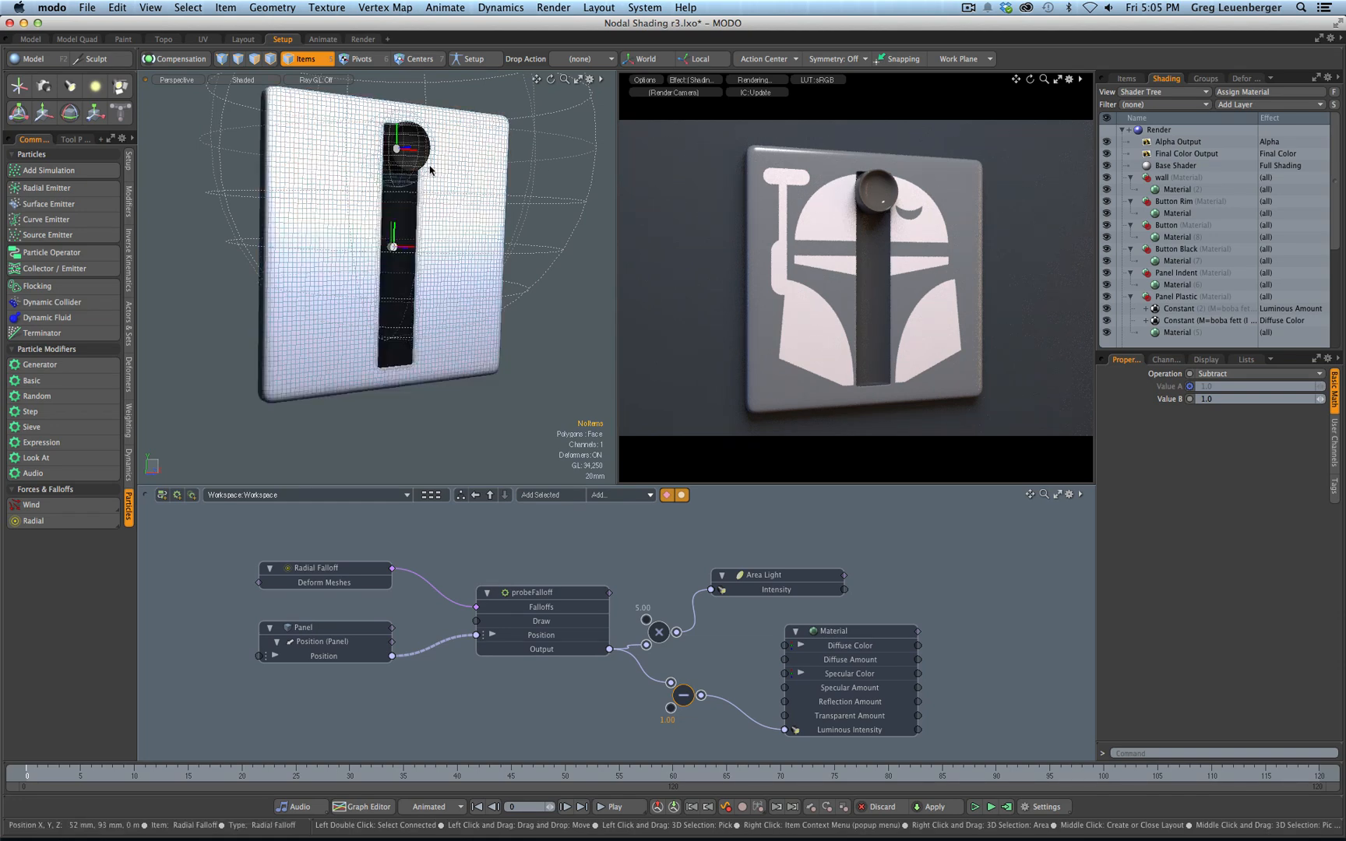
Select the Switch and lower it to about -99.3 mm in Y to test the rim's luminosity
{"action": "left_click", "coordinate": [1126, 78]}
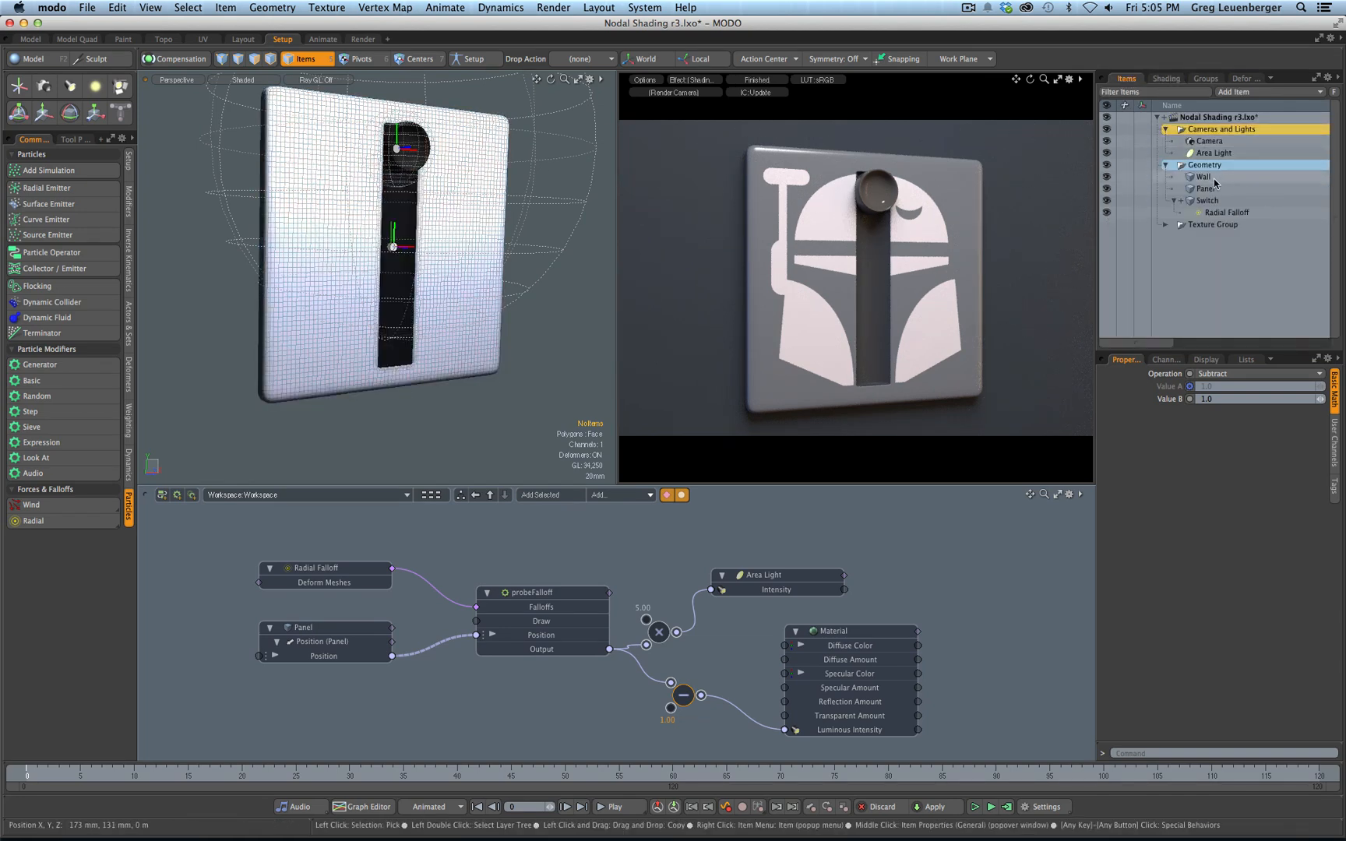
{"action": "left_click", "coordinate": [1211, 203]}
{"action": "key", "text": "w"}
{"action": "left_click_drag", "start_coordinate": [398, 92], "coordinate": [394, 282]}
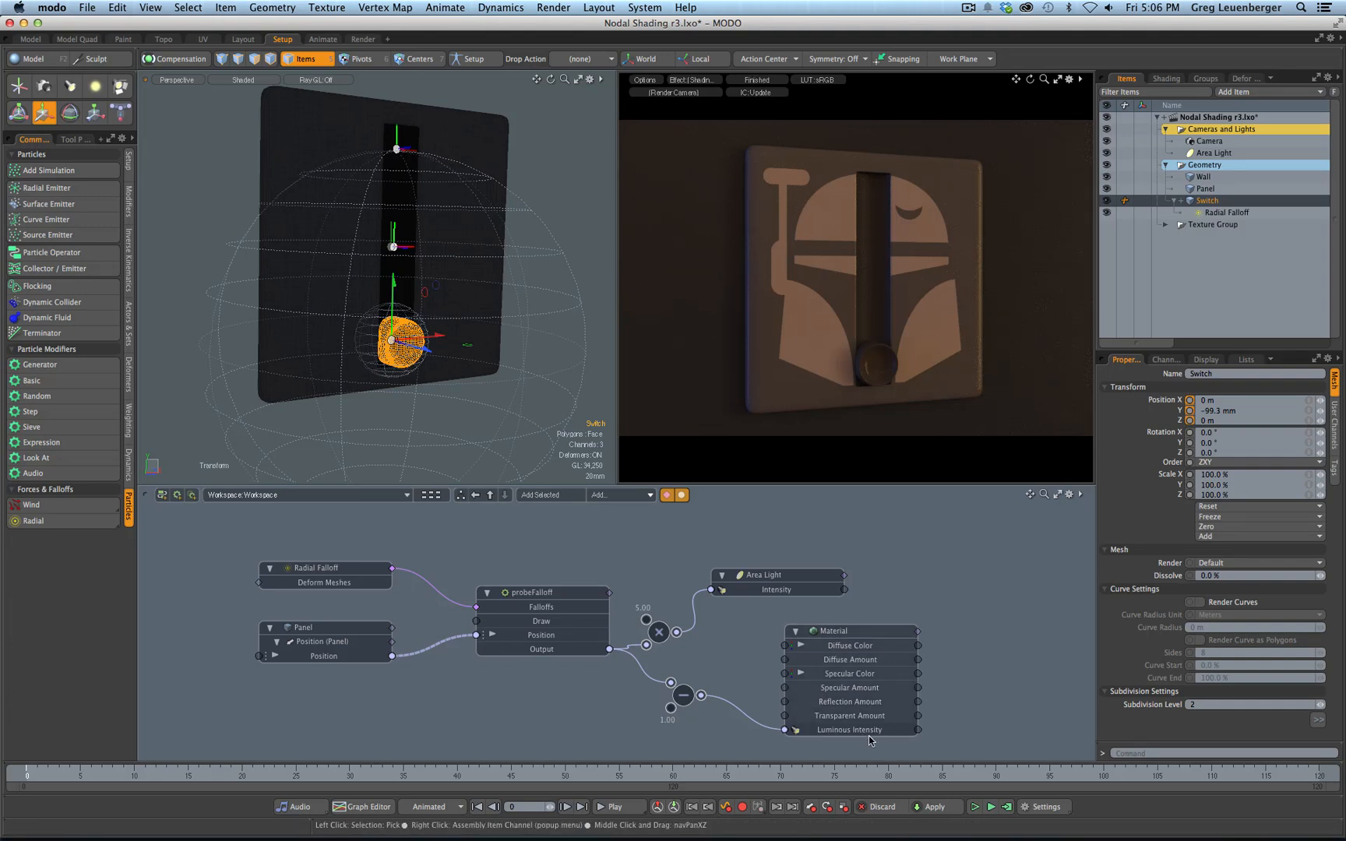
{"action": "mouse_move", "coordinate": [869, 737]}
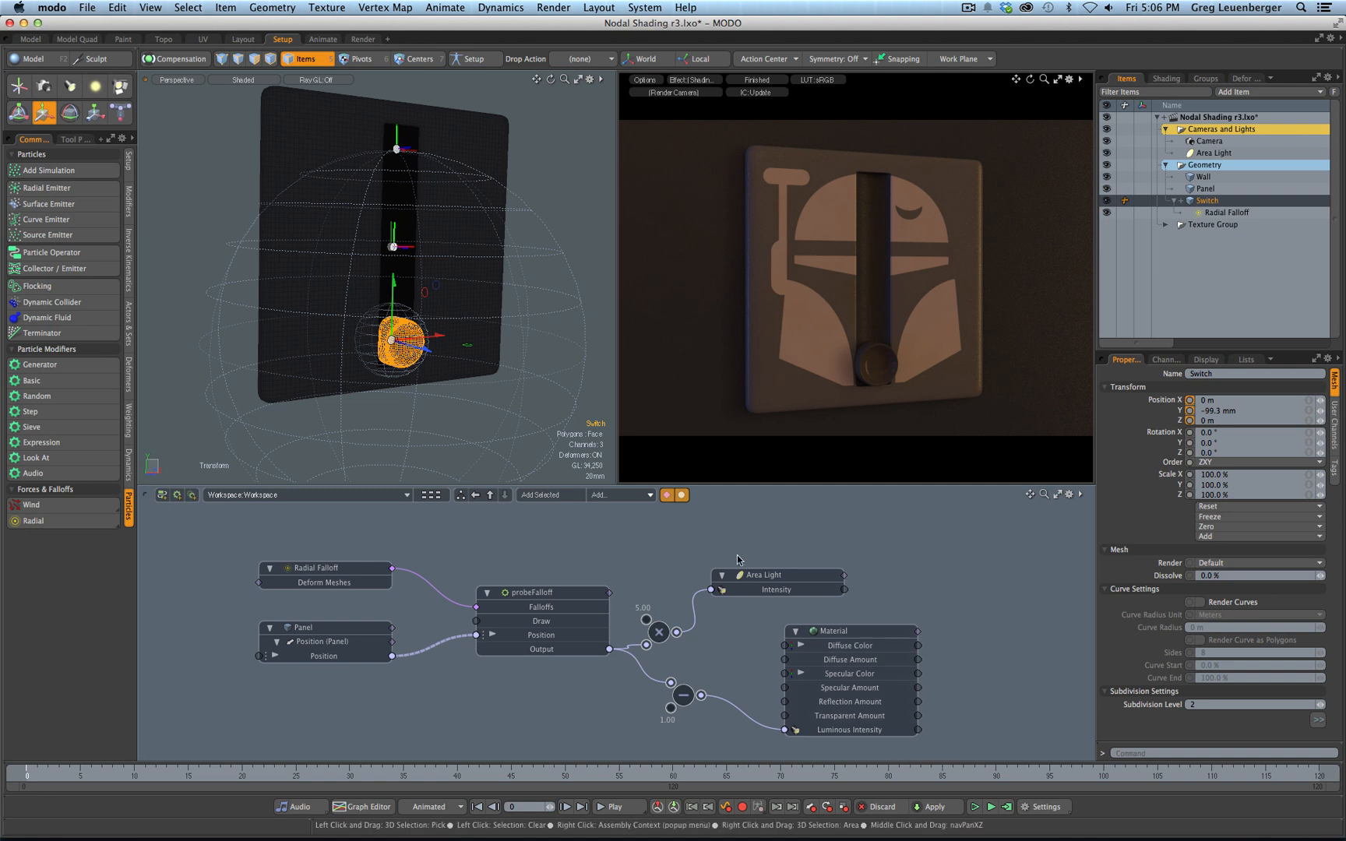
Add a Math Absolute node and wire it between the Subtract node's output and the Material's Luminous Intensity
{"action": "left_click", "coordinate": [616, 495]}
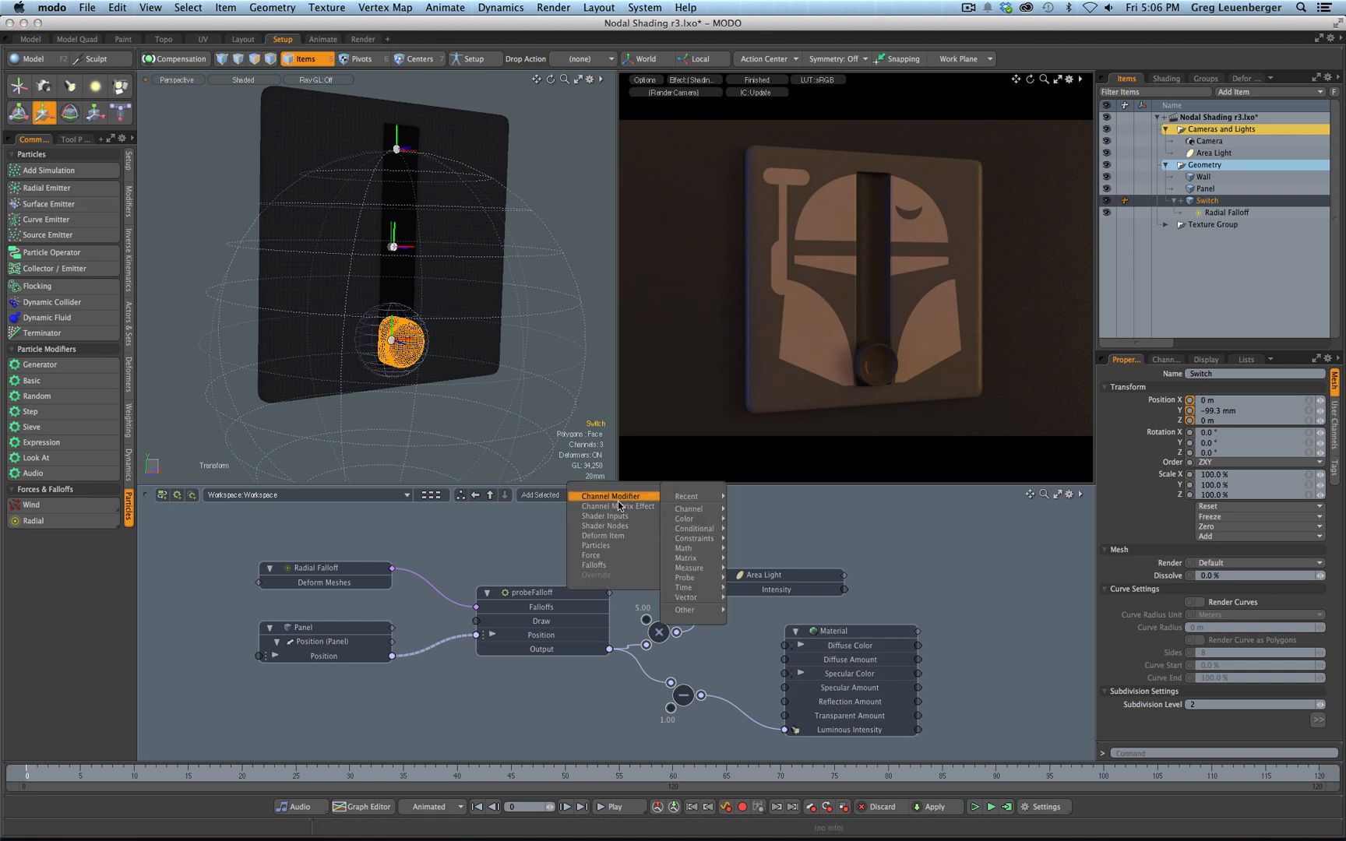
{"action": "mouse_move", "coordinate": [687, 556]}
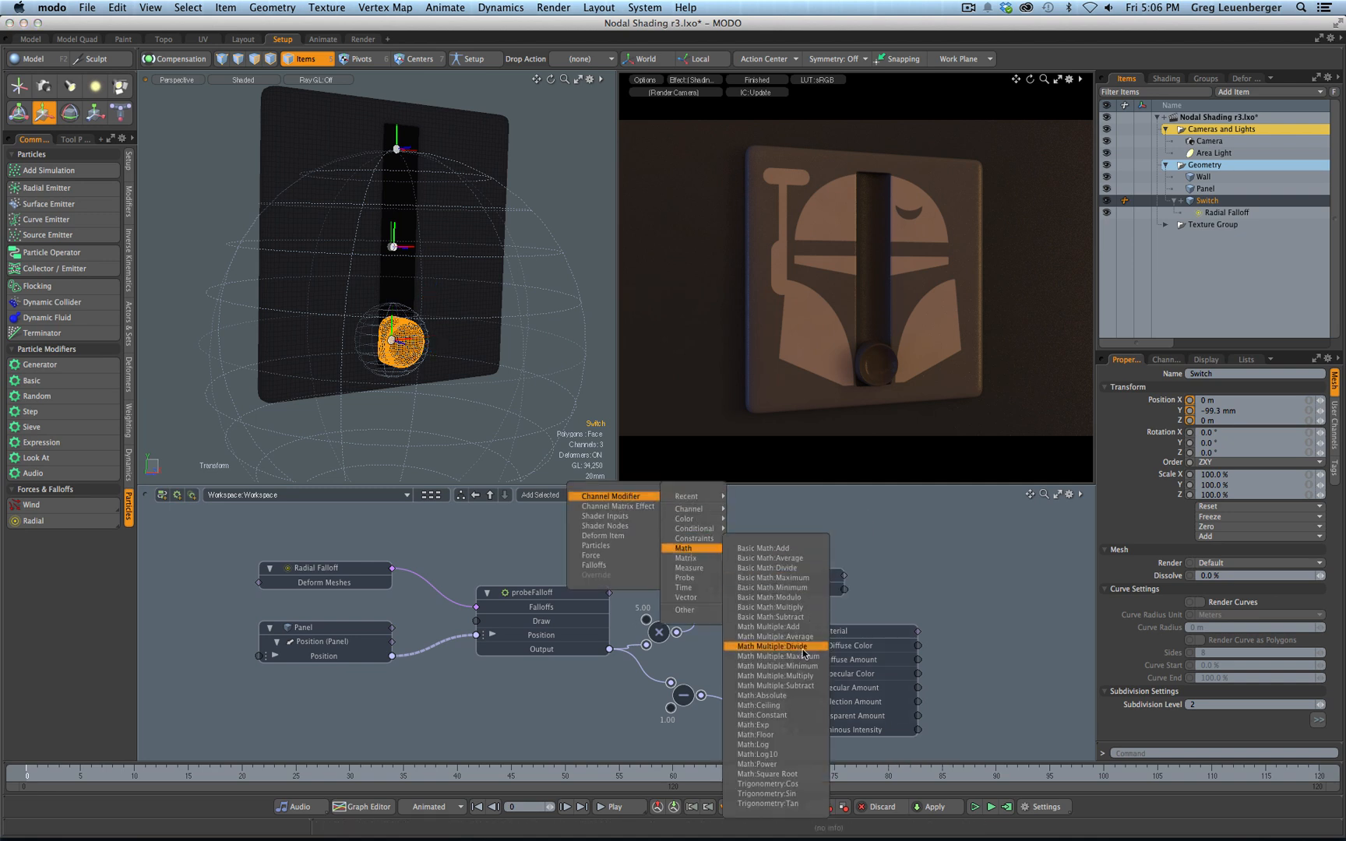
{"action": "left_click", "coordinate": [771, 696]}
{"action": "left_click_drag", "start_coordinate": [805, 705], "coordinate": [582, 706]}
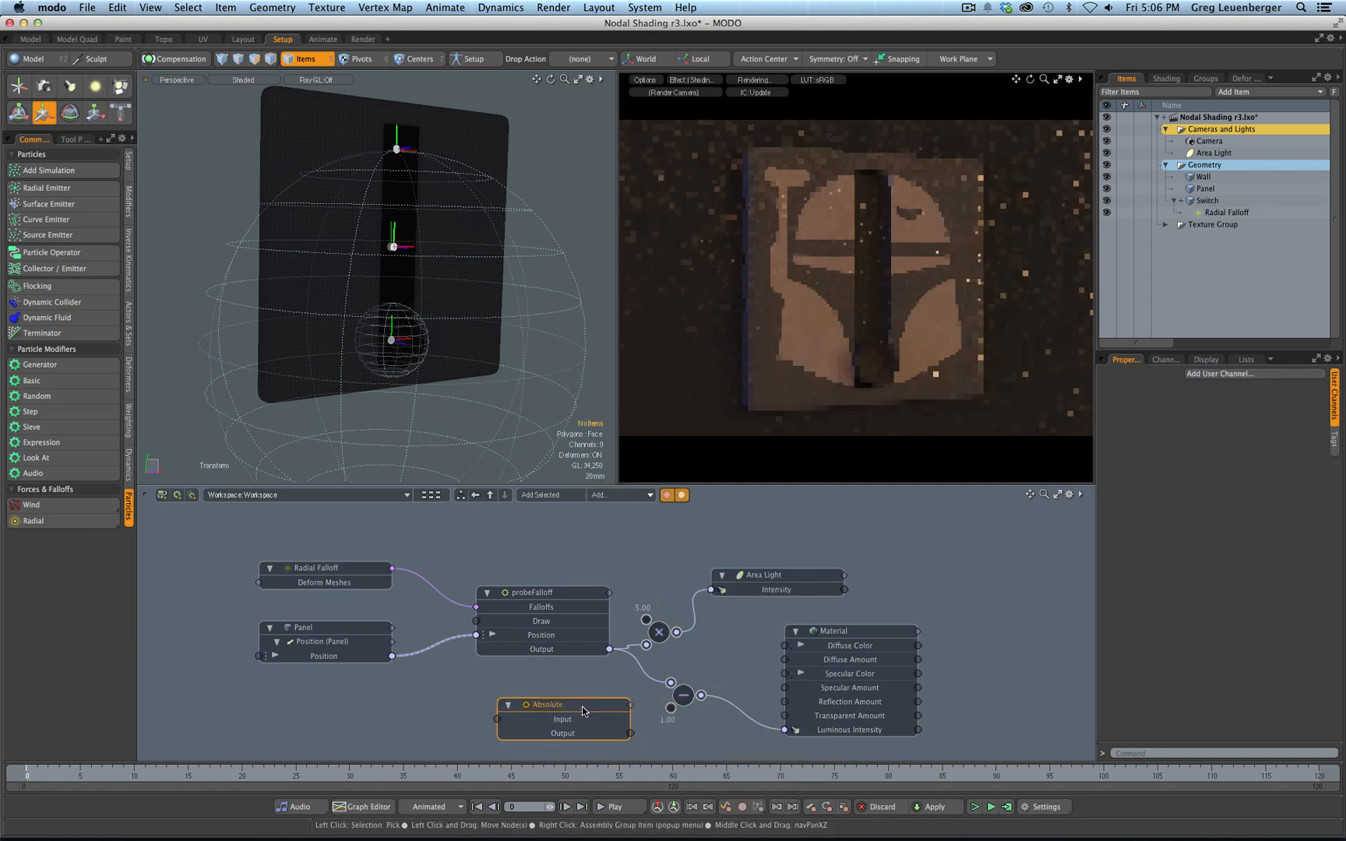
{"action": "left_click_drag", "start_coordinate": [701, 696], "coordinate": [648, 743]}
{"action": "left_click_drag", "start_coordinate": [822, 737], "coordinate": [814, 732]}
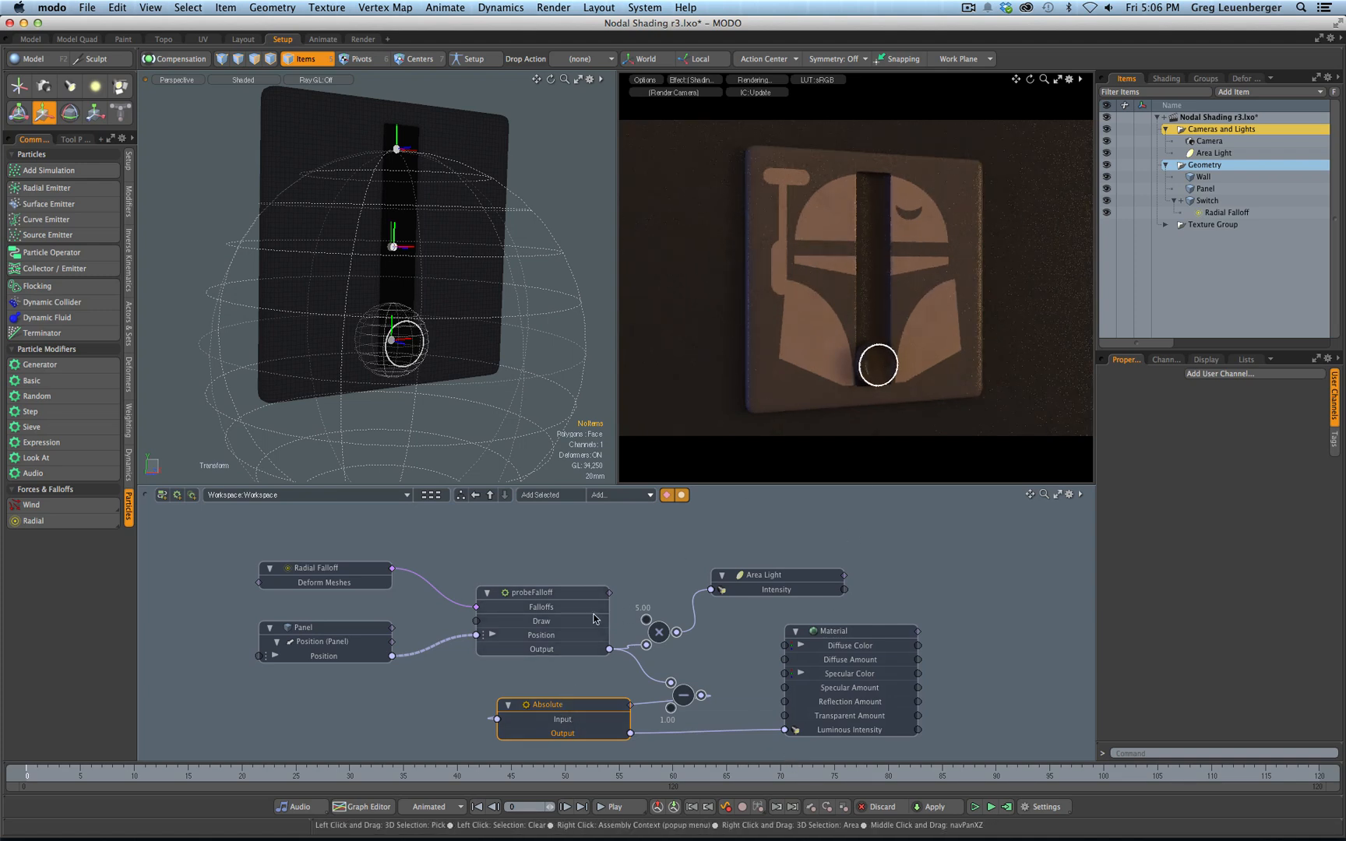
Rearrange the schematic so the Absolute node sits between the Subtract and Material nodes
{"action": "left_click_drag", "start_coordinate": [880, 639], "coordinate": [1009, 670]}
{"action": "left_click_drag", "start_coordinate": [613, 708], "coordinate": [868, 670]}
{"action": "left_click_drag", "start_coordinate": [963, 663], "coordinate": [989, 611]}
{"action": "mouse_move", "coordinate": [786, 643]}
{"action": "left_mouse_down", "text": "alt"}
{"action": "mouse_move", "coordinate": [756, 646]}
{"action": "mouse_move", "coordinate": [796, 631]}
{"action": "left_mouse_up", "text": "alt"}
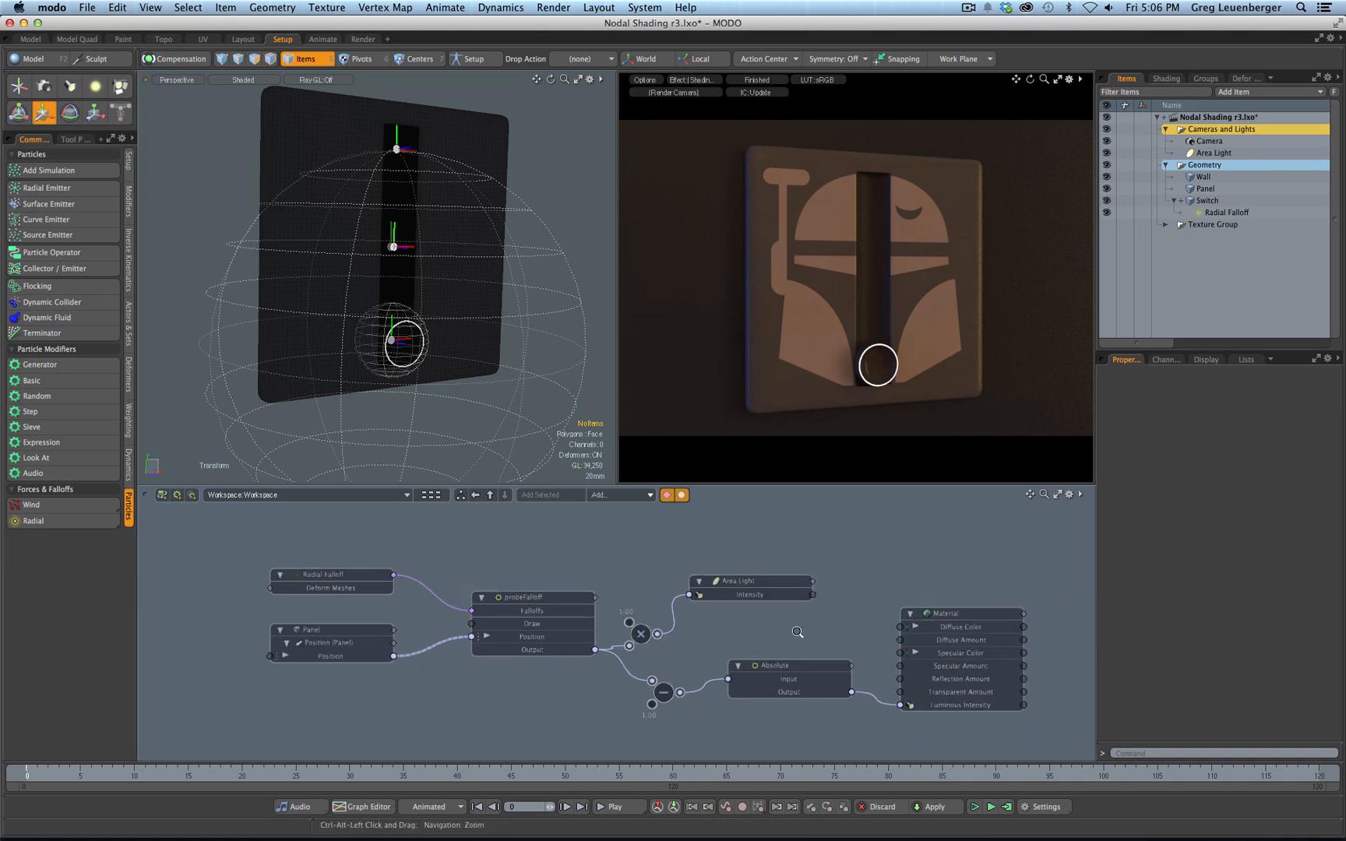
Select the Switch, raise it to about 101.7 mm in Y, and bring it back down to -100 mm
{"action": "left_click", "coordinate": [406, 320]}
{"action": "key", "text": "w"}
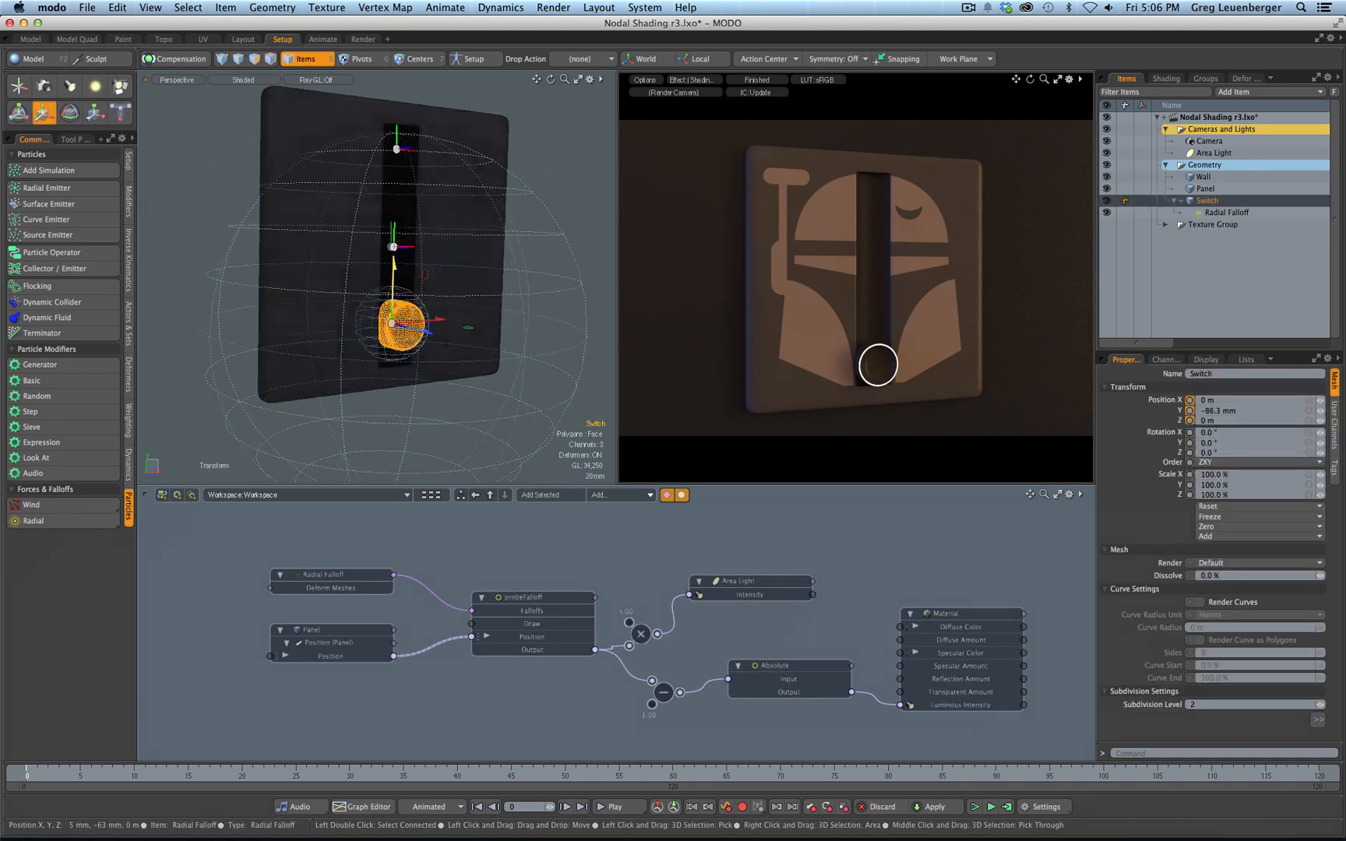
{"action": "left_click_drag", "start_coordinate": [397, 312], "coordinate": [420, 94]}
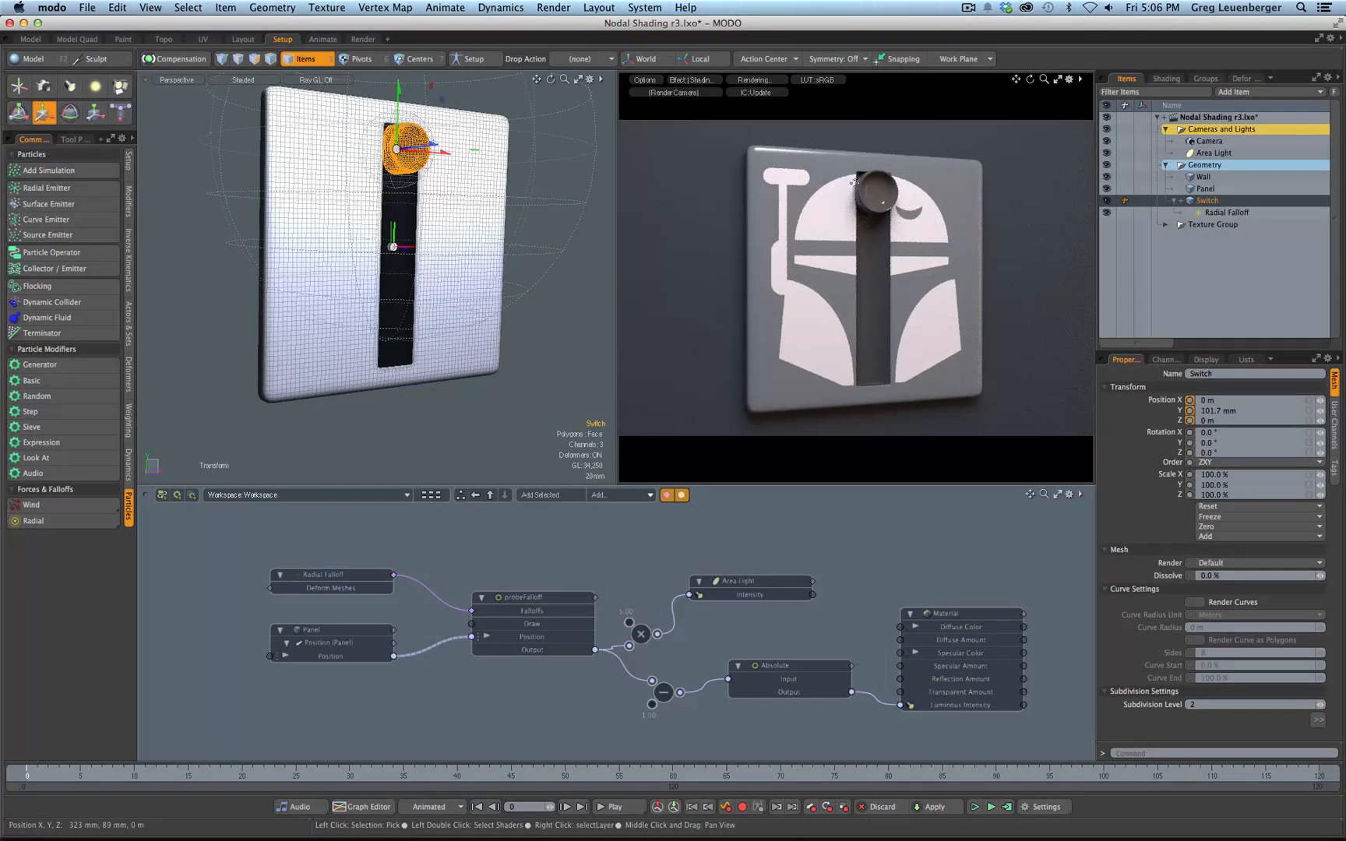
{"action": "left_click_drag", "start_coordinate": [385, 306], "coordinate": [385, 360]}
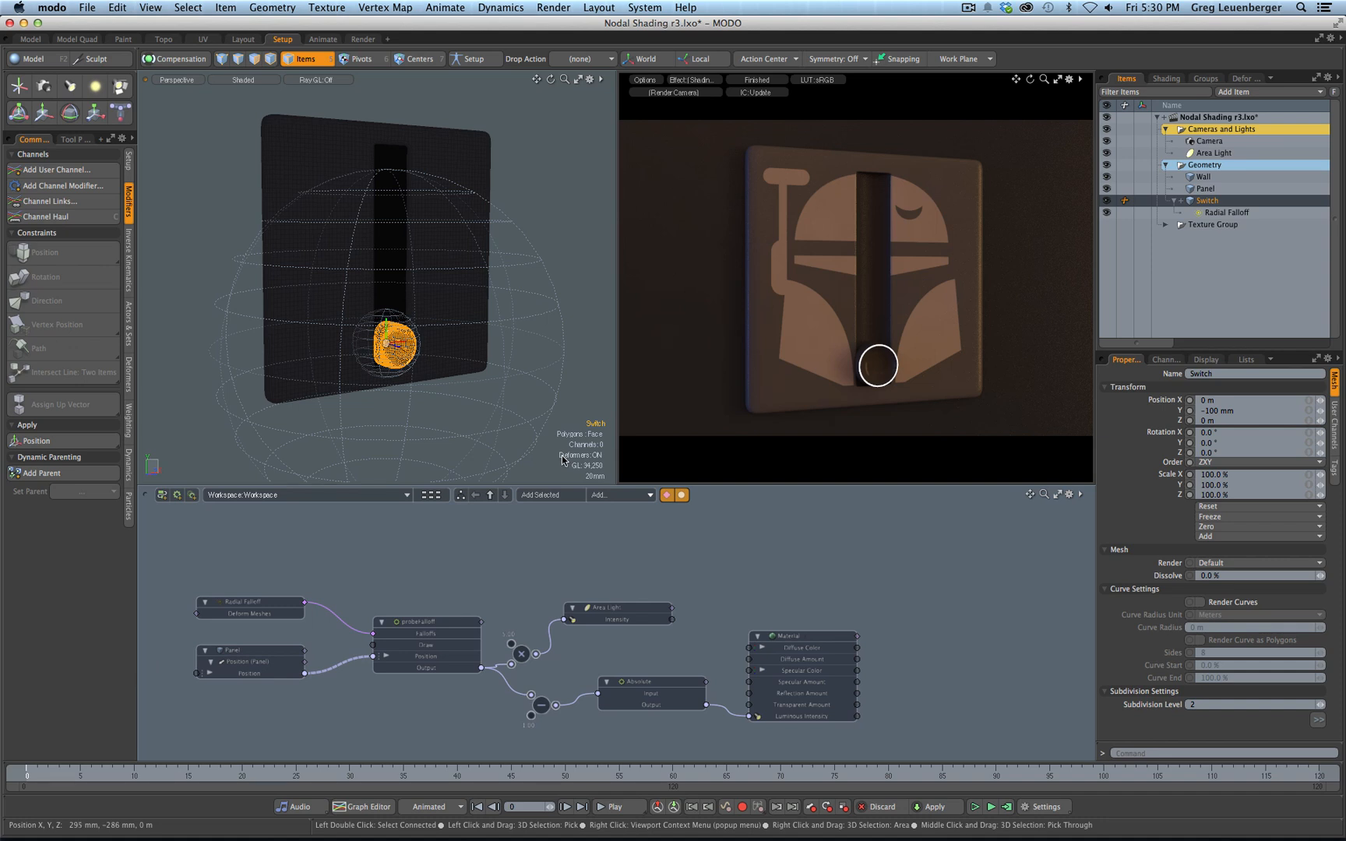
Add a Channel Handle item to the scene and frame it in the perspective view
{"action": "left_click", "coordinate": [563, 461]}
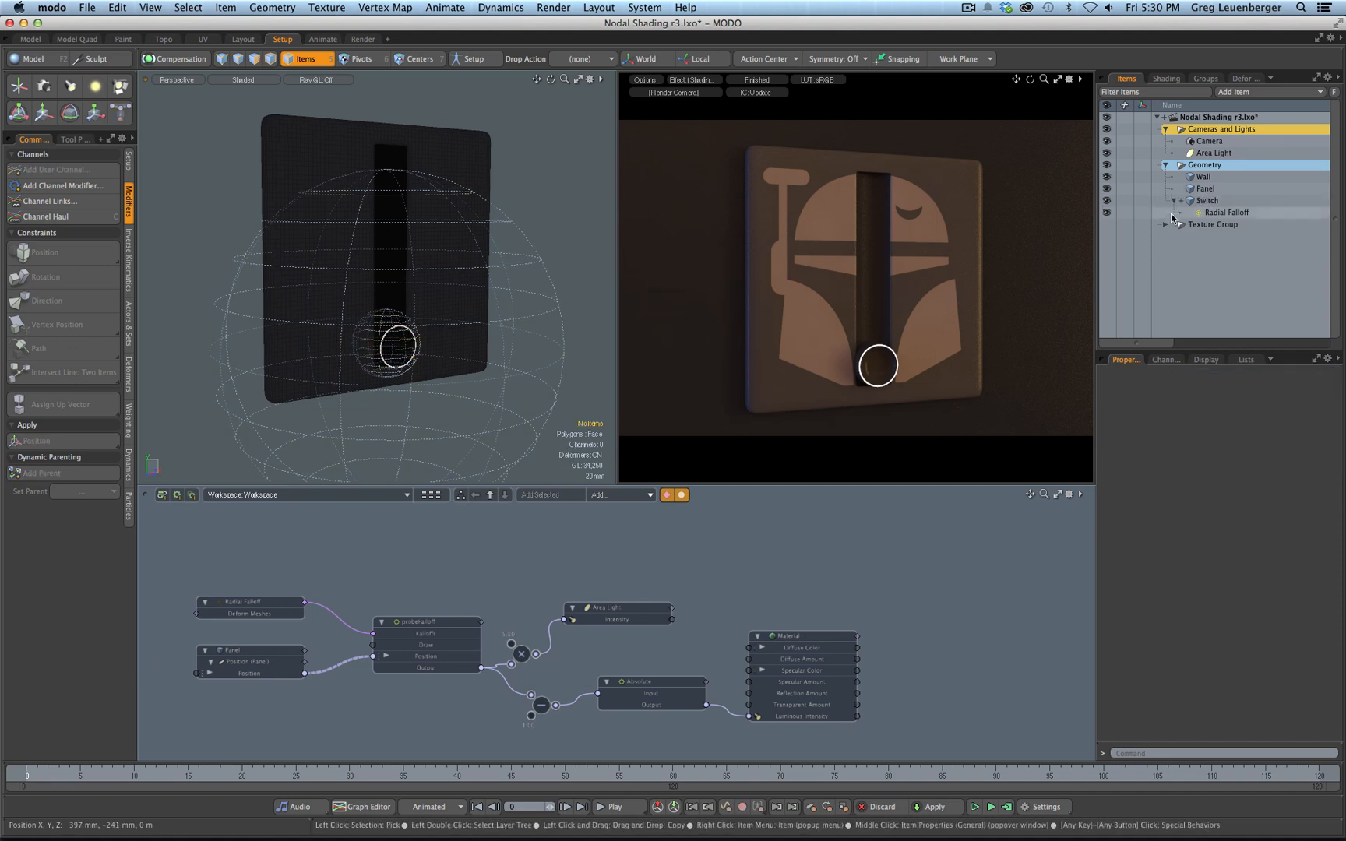
{"action": "left_click", "coordinate": [1231, 93]}
{"action": "mouse_move", "coordinate": [1227, 185]}
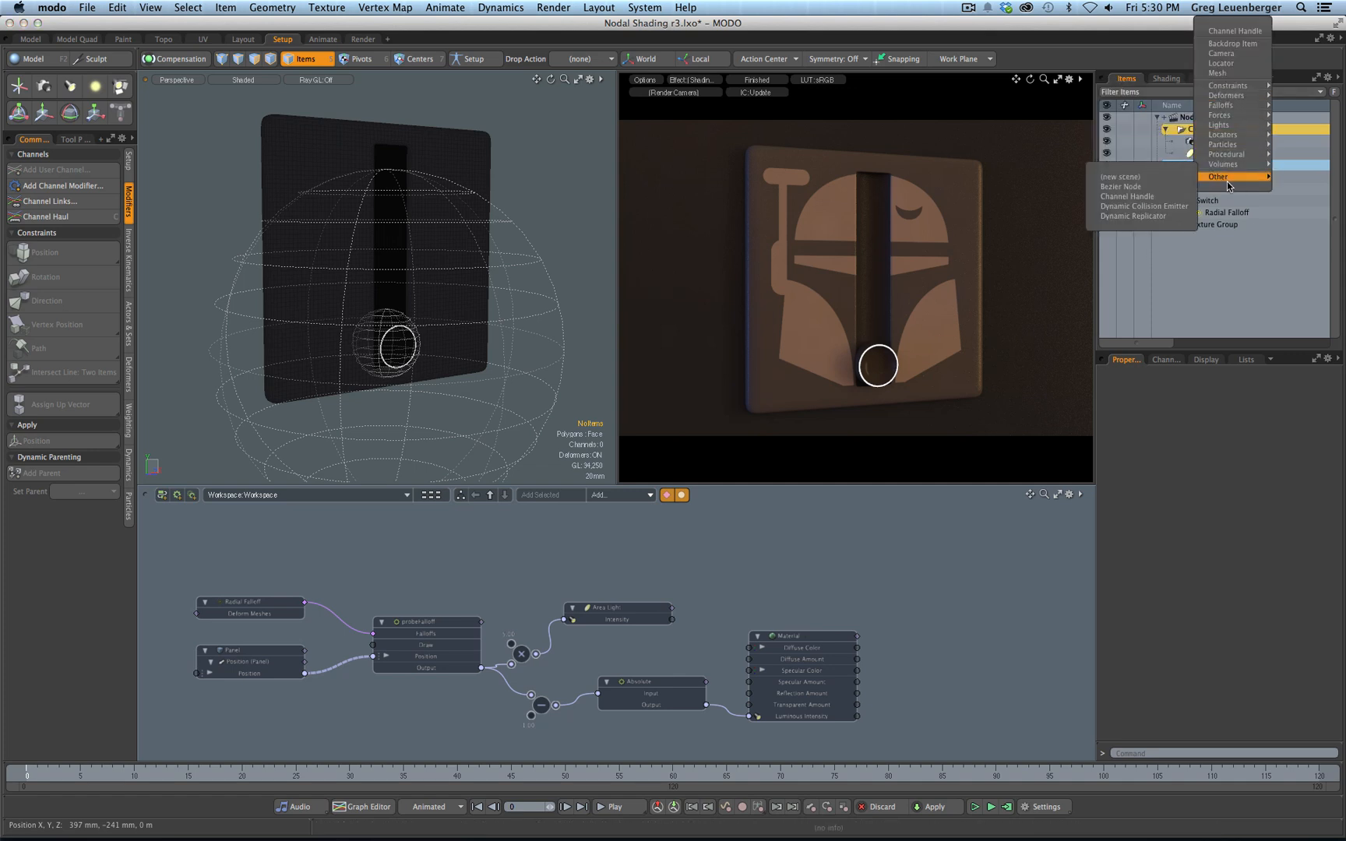
{"action": "left_click", "coordinate": [1150, 197]}
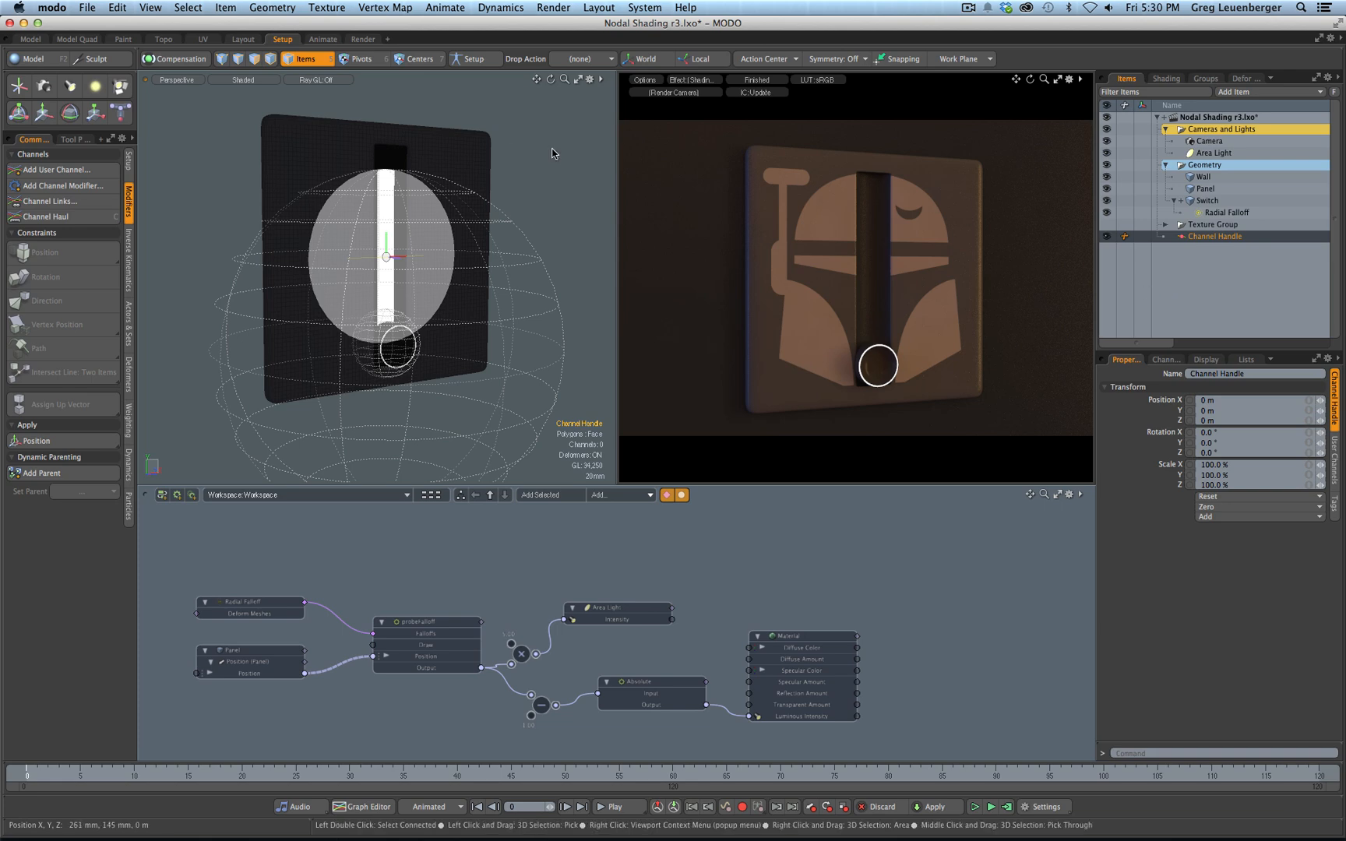
{"action": "left_click_drag", "start_coordinate": [528, 185], "coordinate": [488, 256], "text": "alt"}
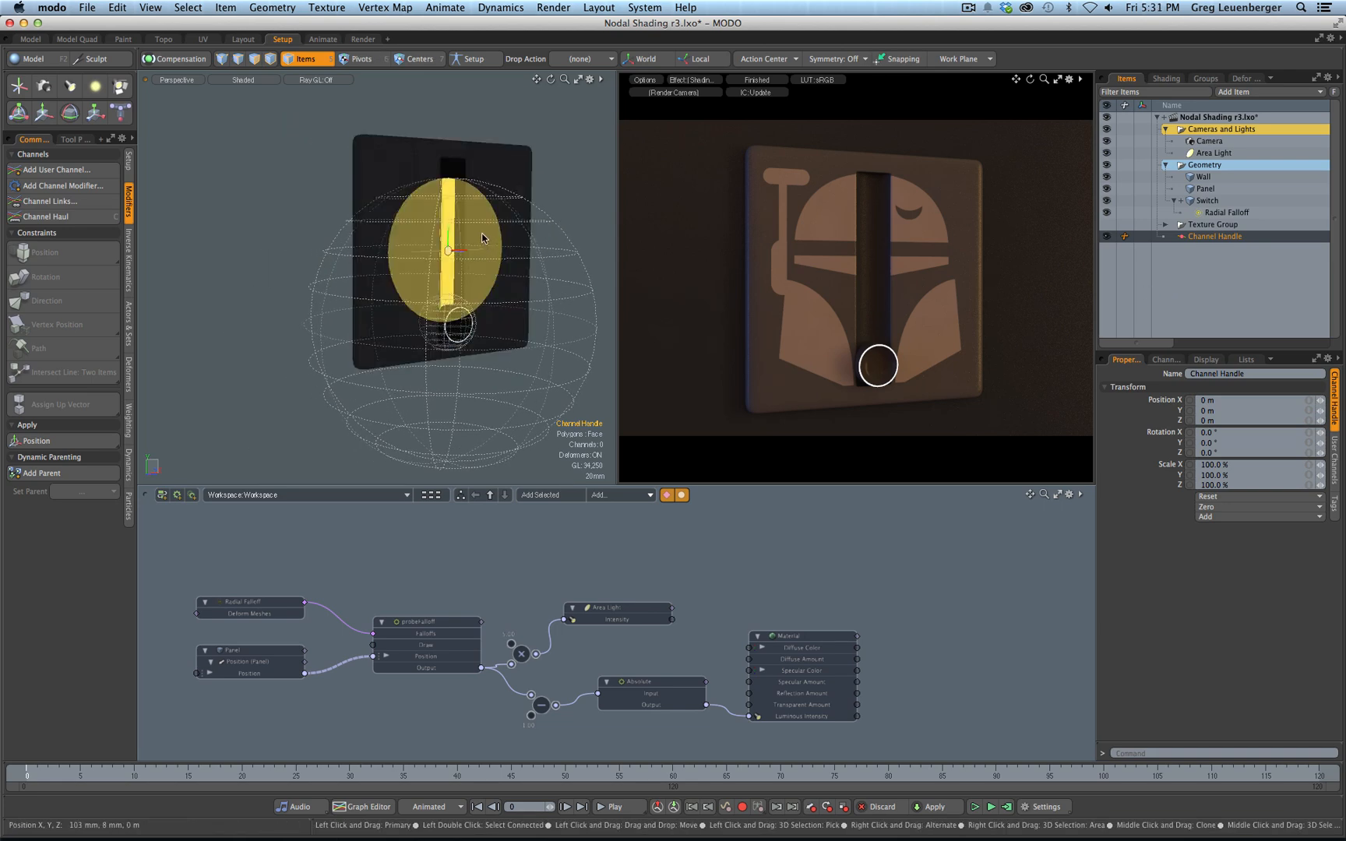
Move the Channel Handle away from the panel to about -388 mm in X
{"action": "key", "text": "y"}
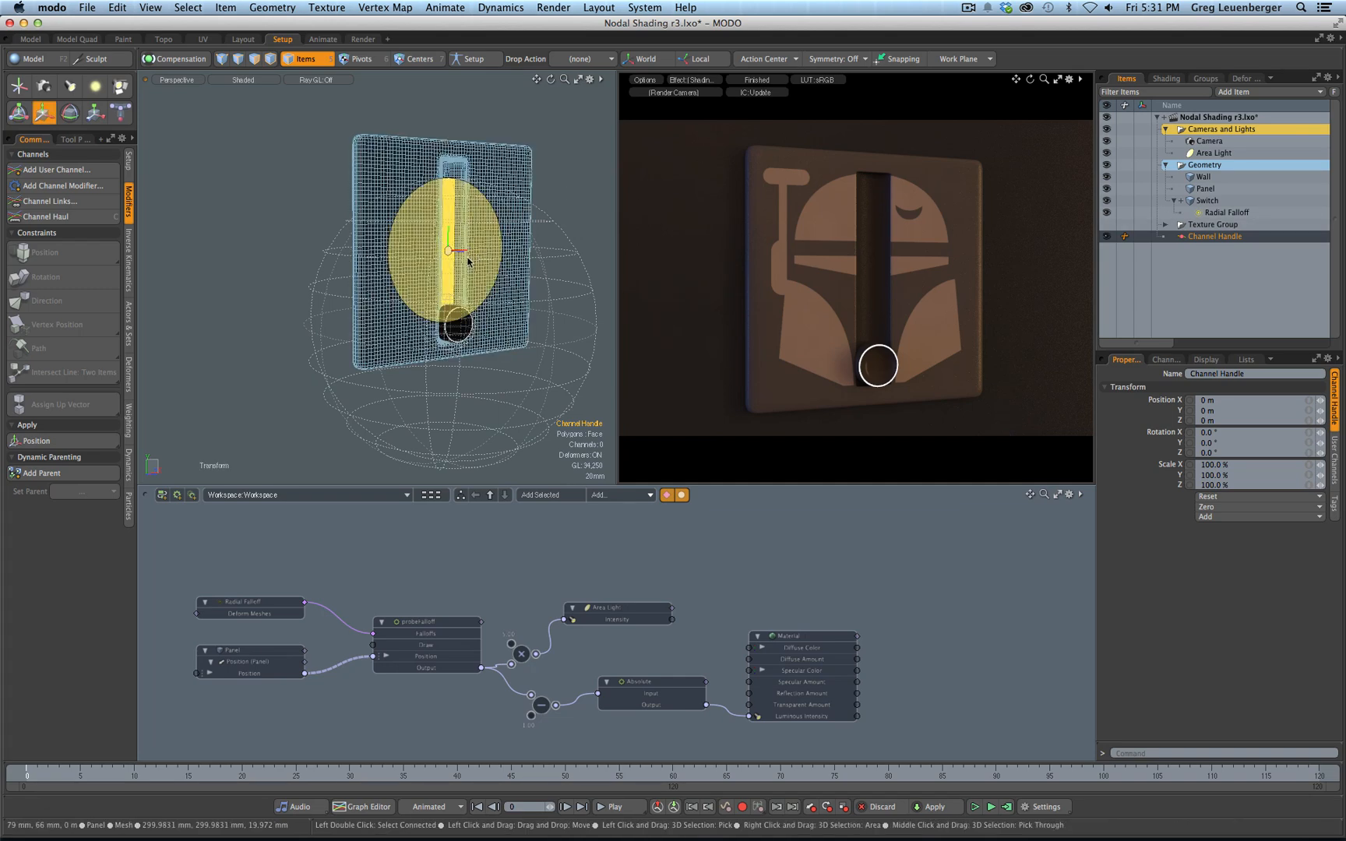
{"action": "left_click_drag", "start_coordinate": [483, 237], "coordinate": [227, 278], "text": "alt"}
{"action": "left_click_drag", "start_coordinate": [390, 293], "coordinate": [461, 265], "text": "alt"}
{"action": "left_click_drag", "start_coordinate": [461, 265], "coordinate": [409, 274], "text": "ctrl+alt"}
{"action": "key", "text": "q"}
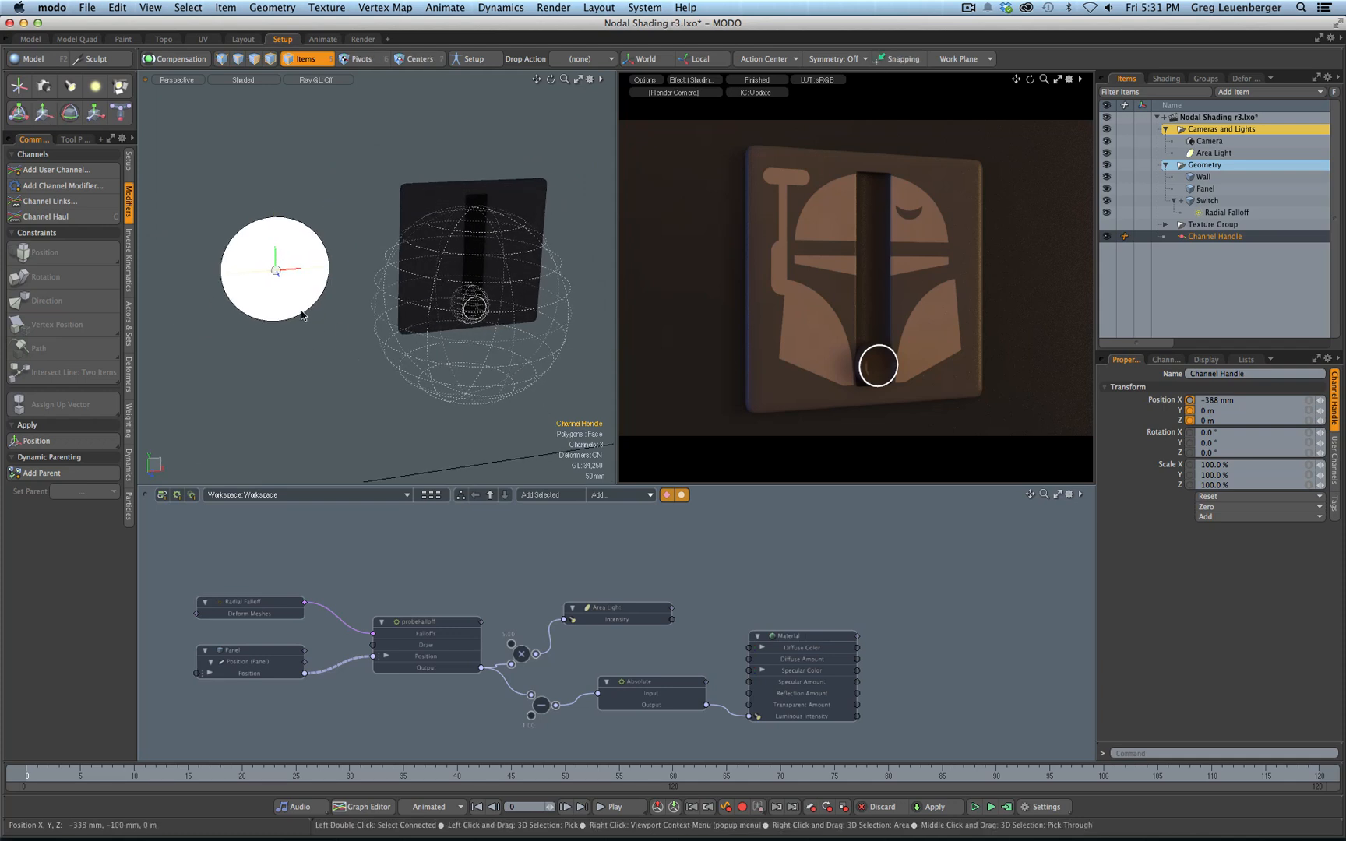
Set the Channel Handle's type to Arrow, its draw axis to Local Y and its move axis to Y
{"action": "left_click", "coordinate": [1207, 360]}
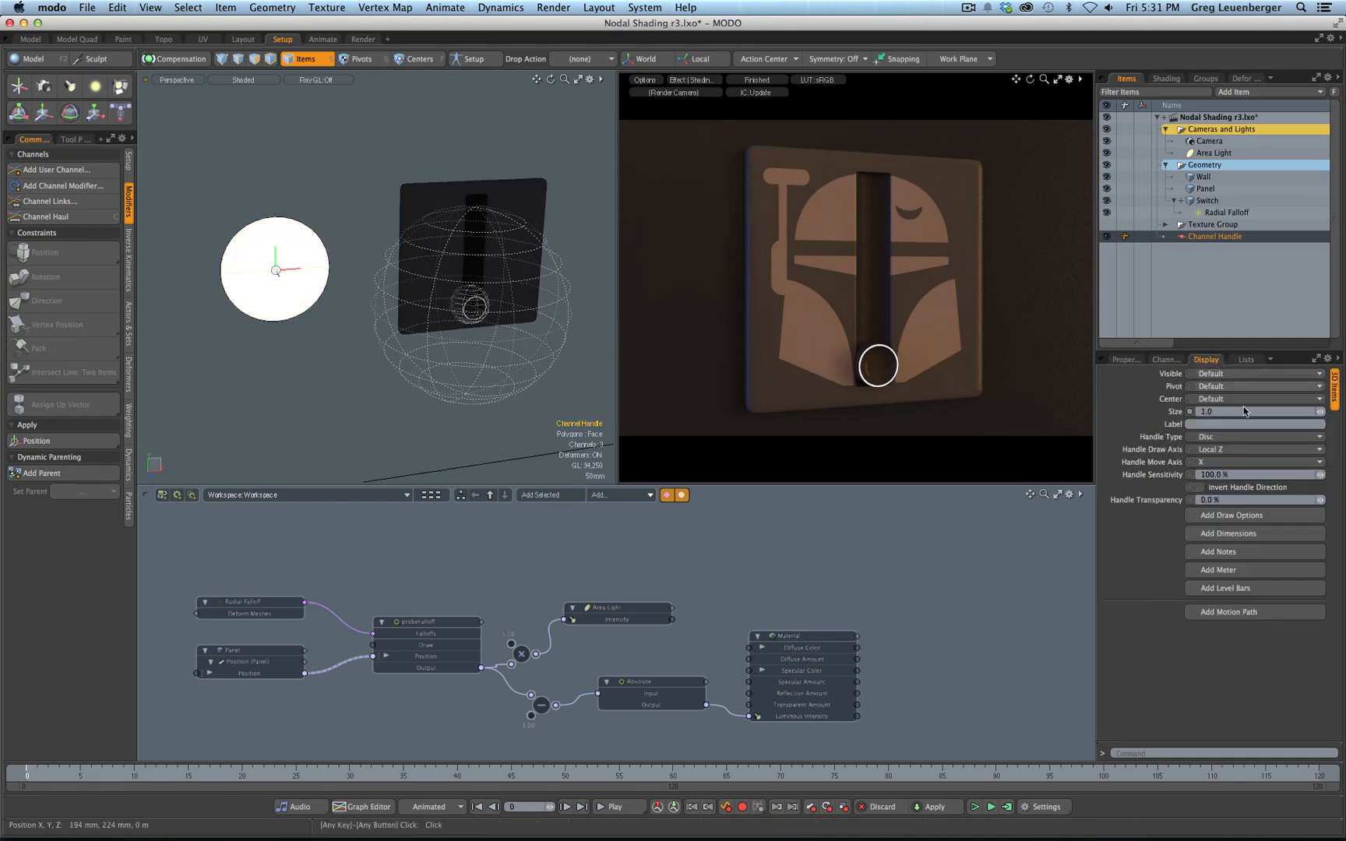
{"action": "left_click", "coordinate": [1215, 437]}
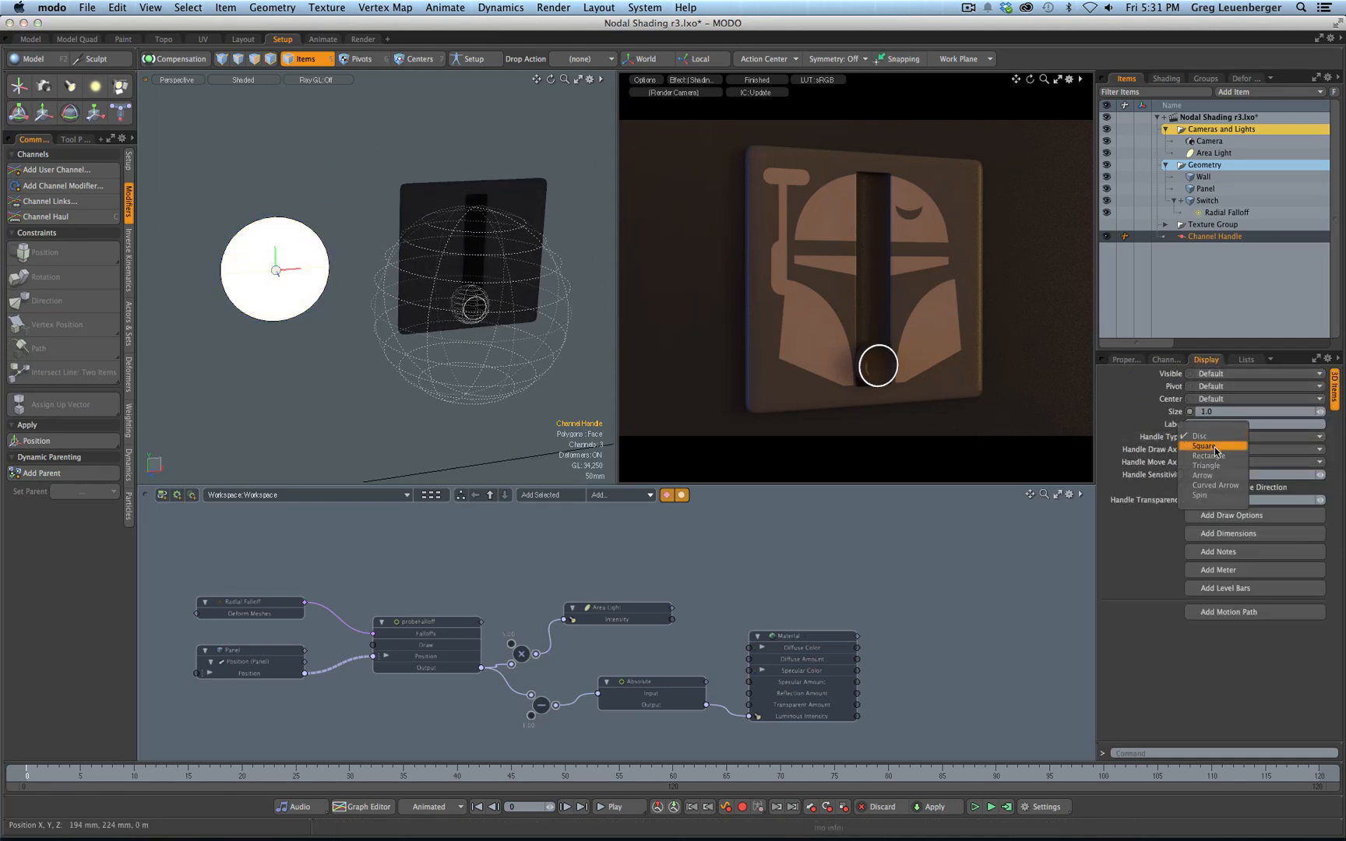
{"action": "left_click", "coordinate": [1209, 476]}
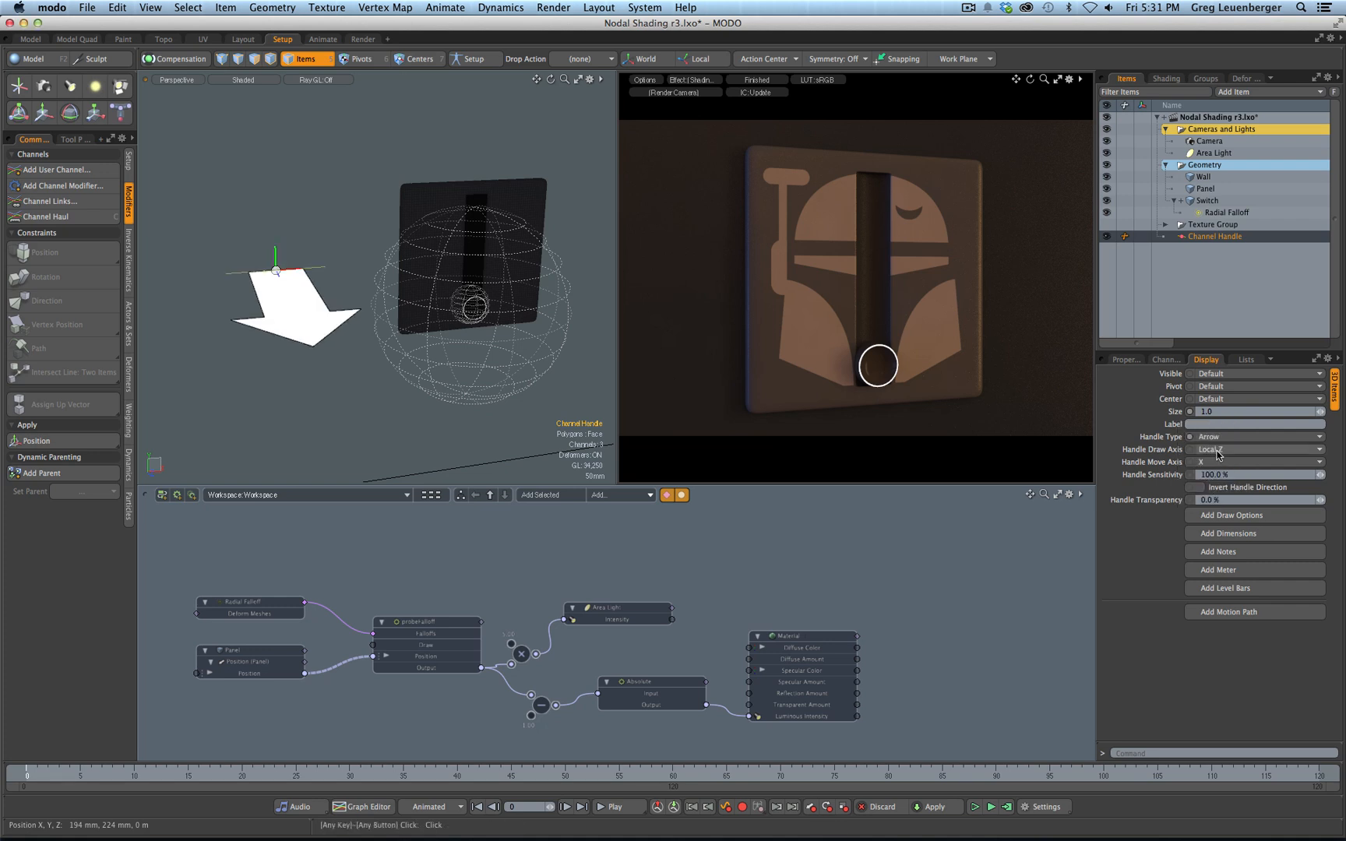
{"action": "left_click", "coordinate": [1218, 452]}
{"action": "left_click", "coordinate": [1212, 438]}
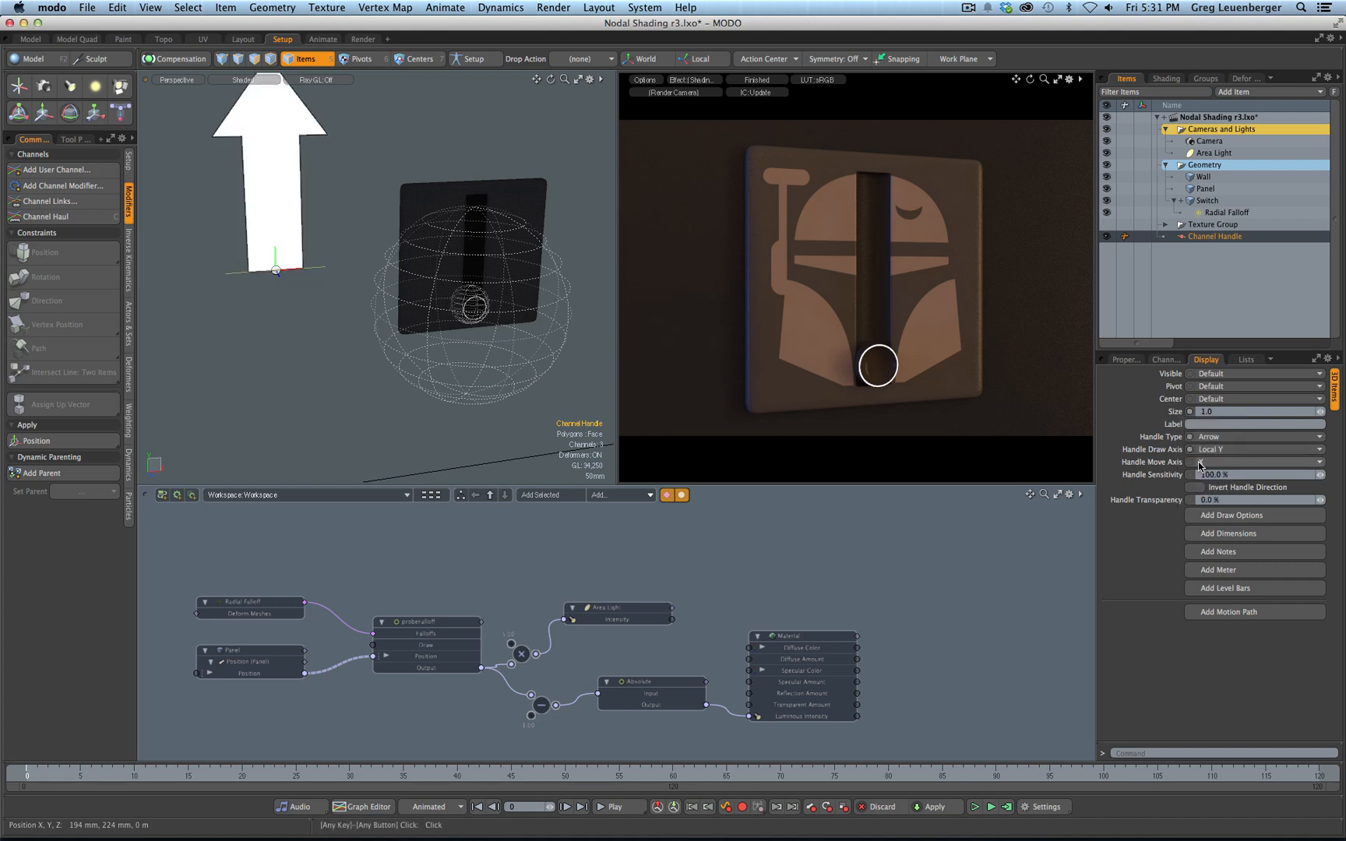
{"action": "left_click", "coordinate": [1201, 465]}
{"action": "left_click", "coordinate": [1211, 476]}
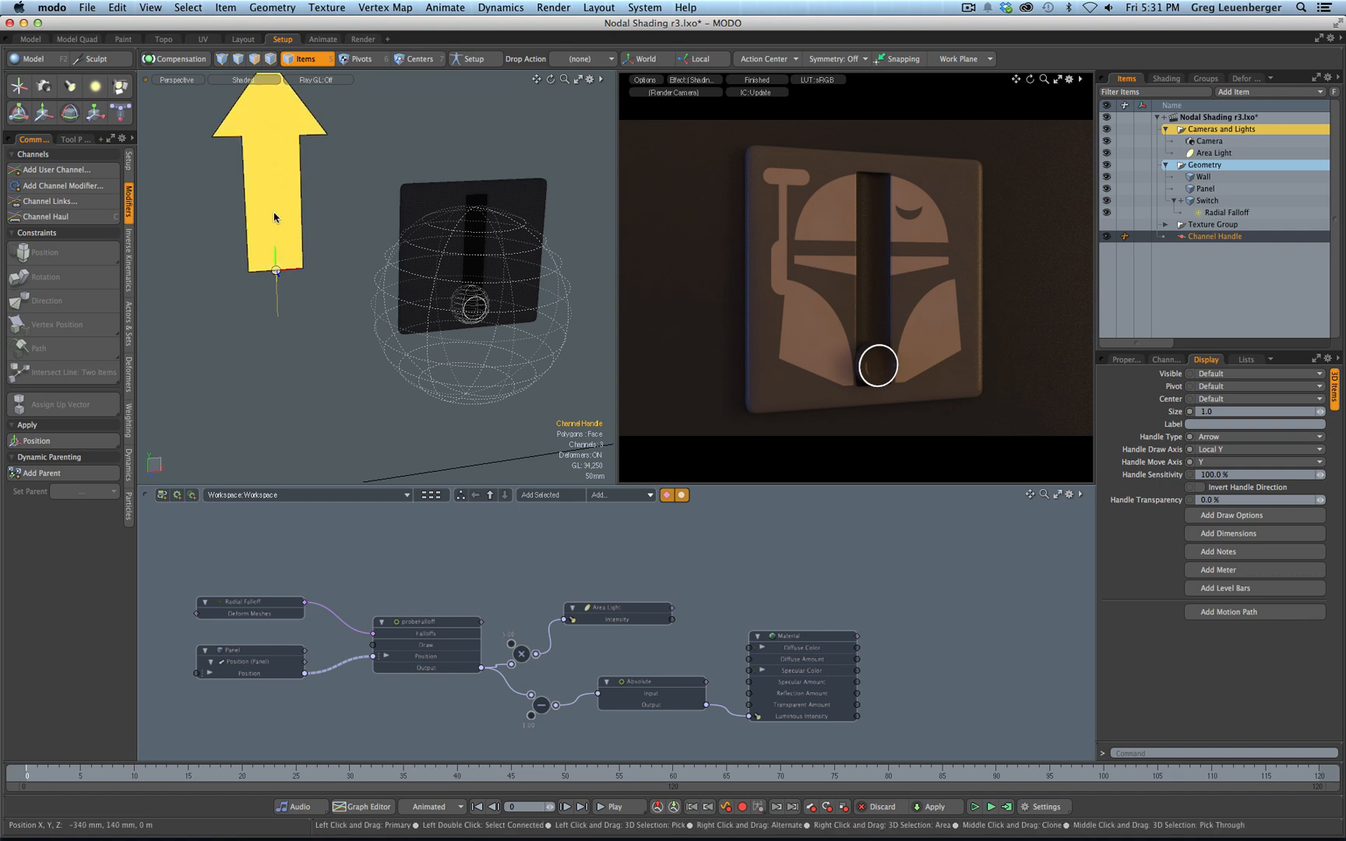
Lower the arrow handle to about -192 mm in Y so it stands beside the panel
{"action": "scroll", "coordinate": [309, 213], "scroll_direction": "down", "scroll_amount": 3}
{"action": "left_click_drag", "start_coordinate": [310, 232], "coordinate": [315, 293], "text": "alt+shift"}
{"action": "key", "text": "w"}
{"action": "key", "text": "space"}
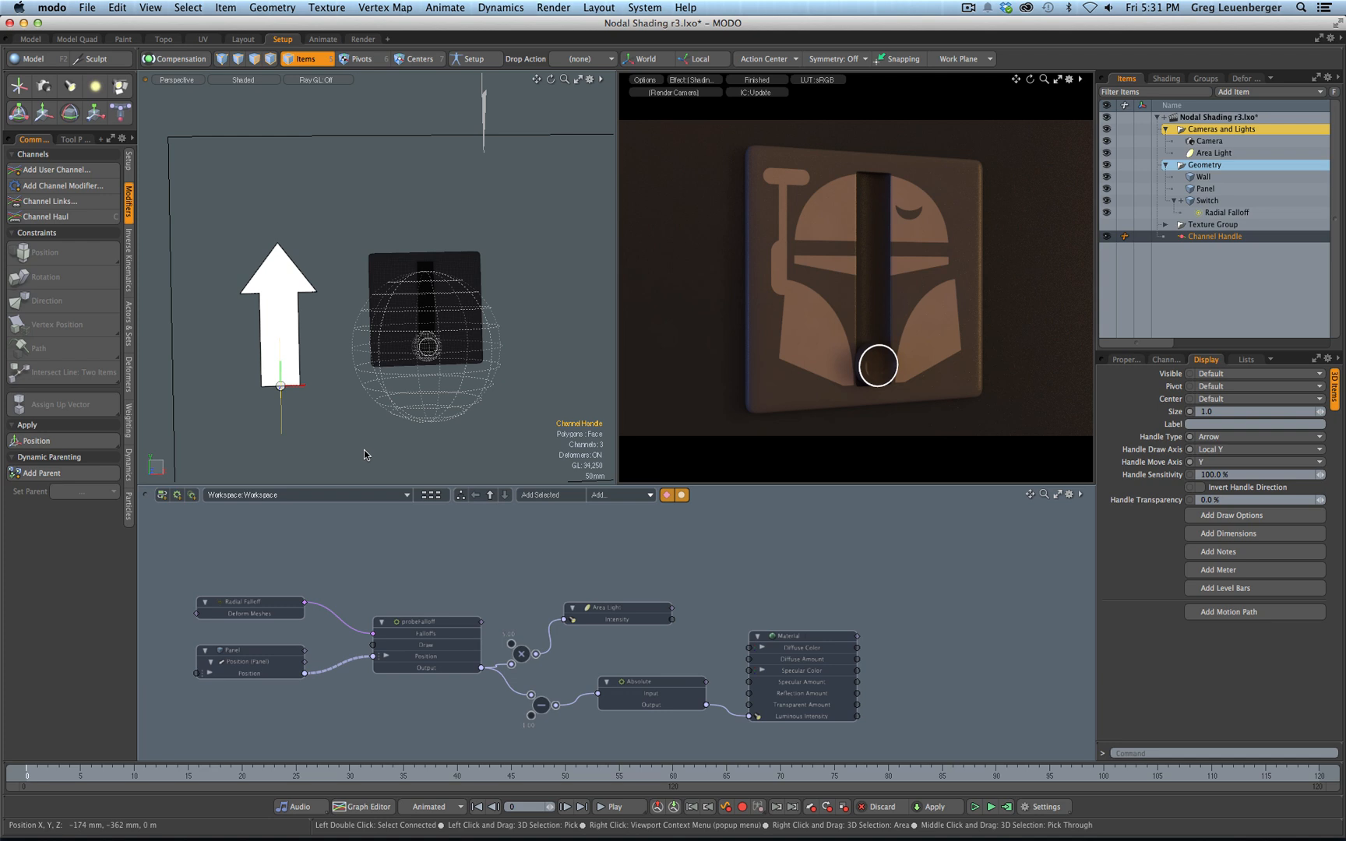
Select the Switch's Position Y channel and change the perspective viewport to the Front view
{"action": "left_click", "coordinate": [1207, 204]}
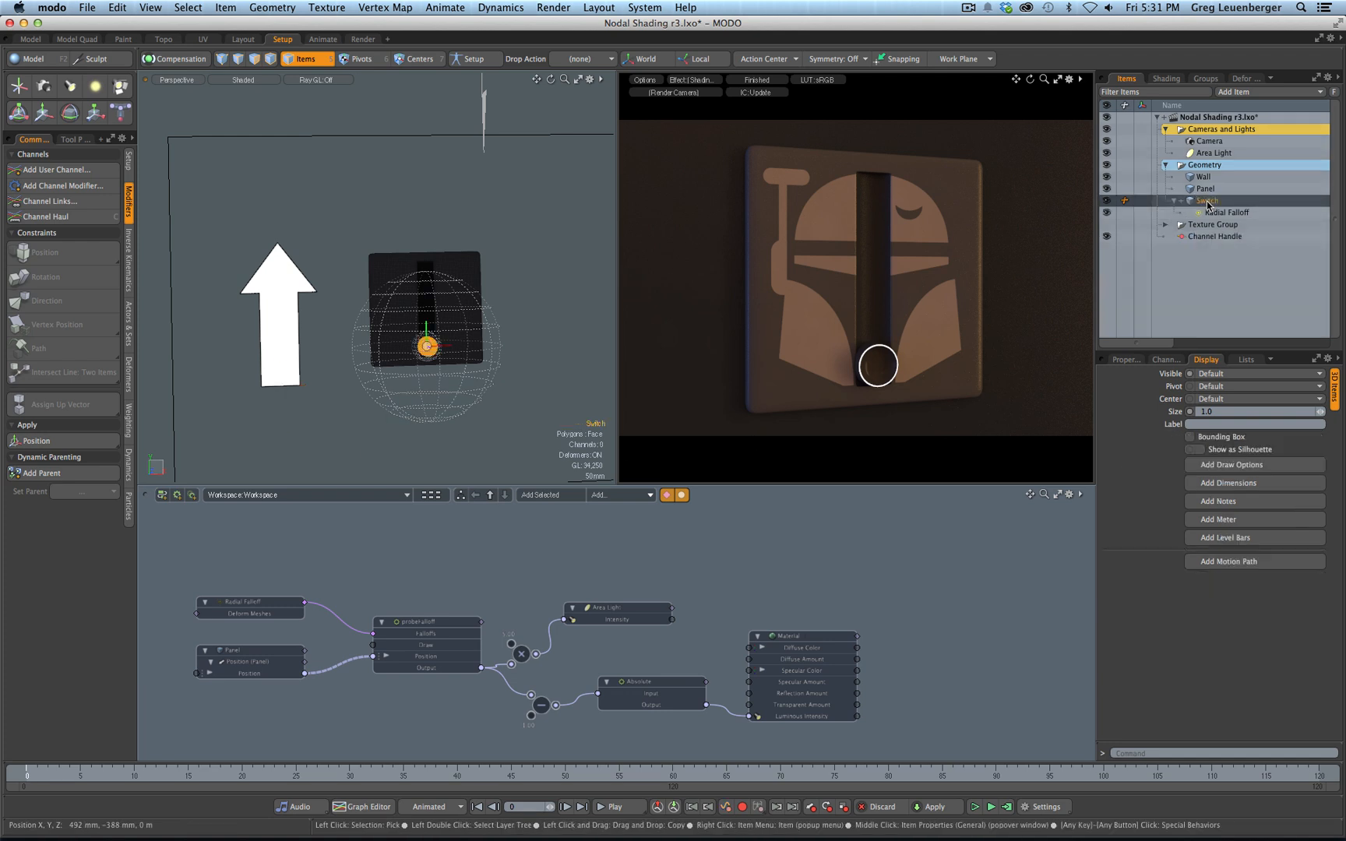
{"action": "left_click", "coordinate": [1166, 359]}
{"action": "left_click", "coordinate": [1157, 464]}
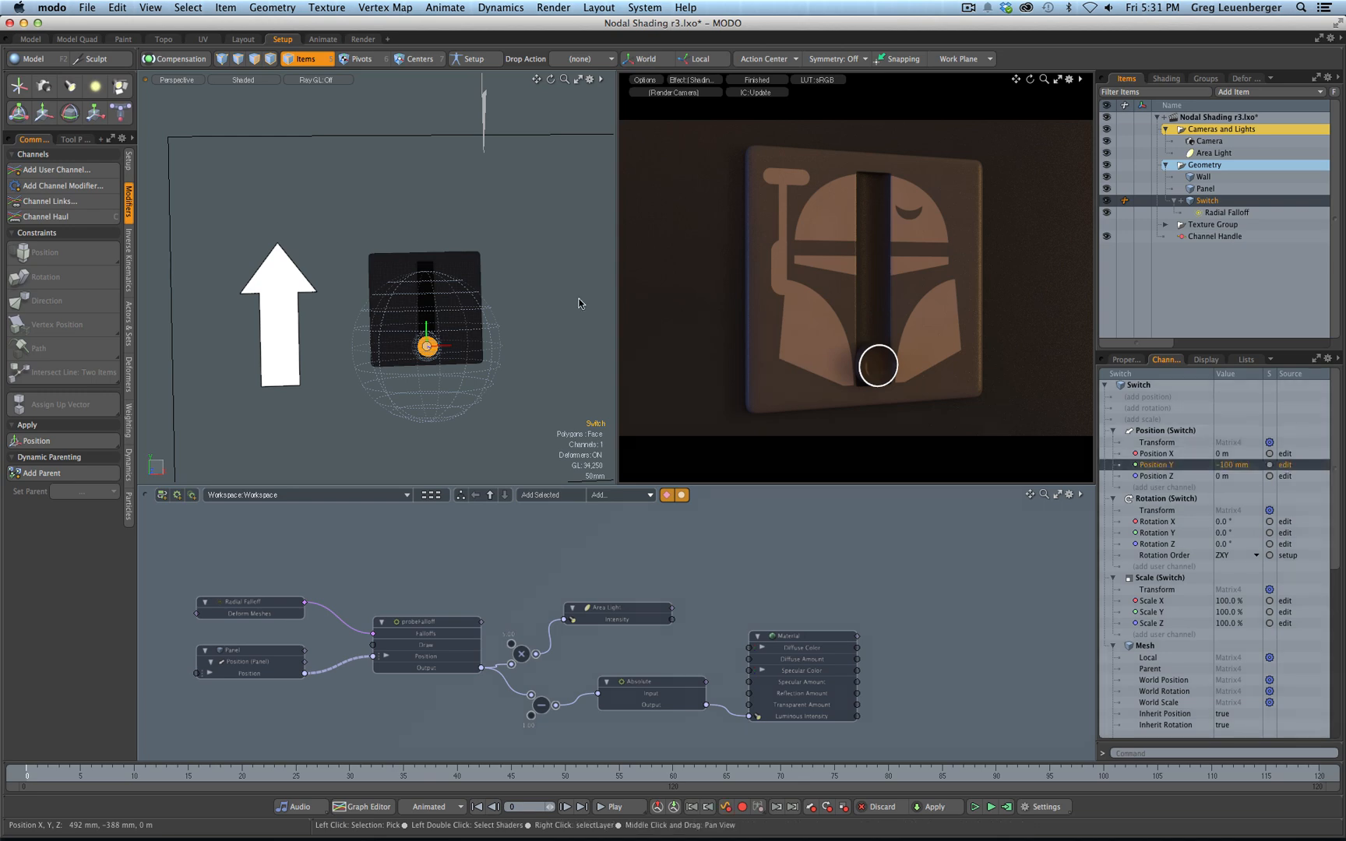
{"action": "key", "text": "ctrl+space"}
{"action": "left_click", "coordinate": [548, 421]}
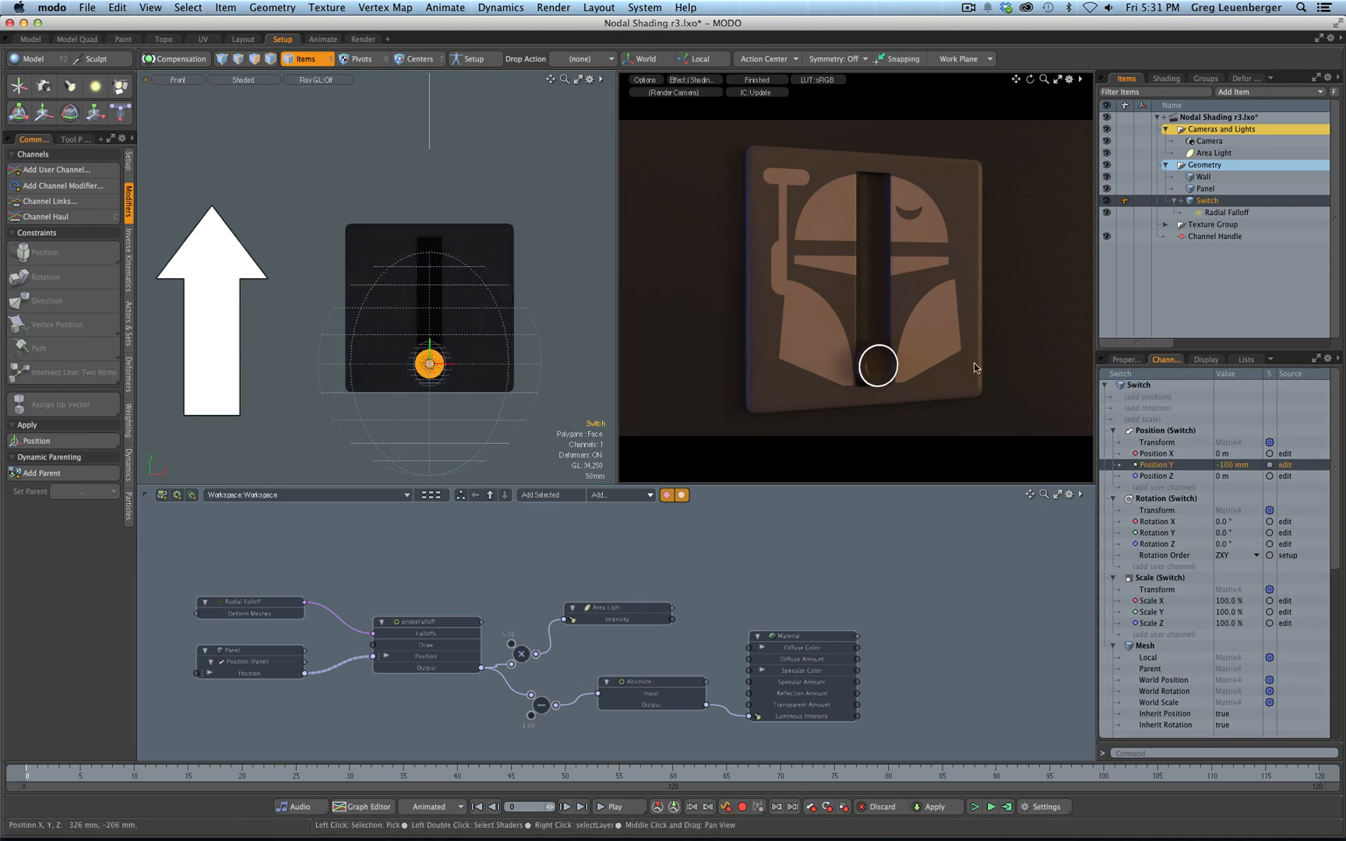
Set the Switch's Y position to 100 mm and return it to 0
{"action": "left_click", "coordinate": [1125, 360]}
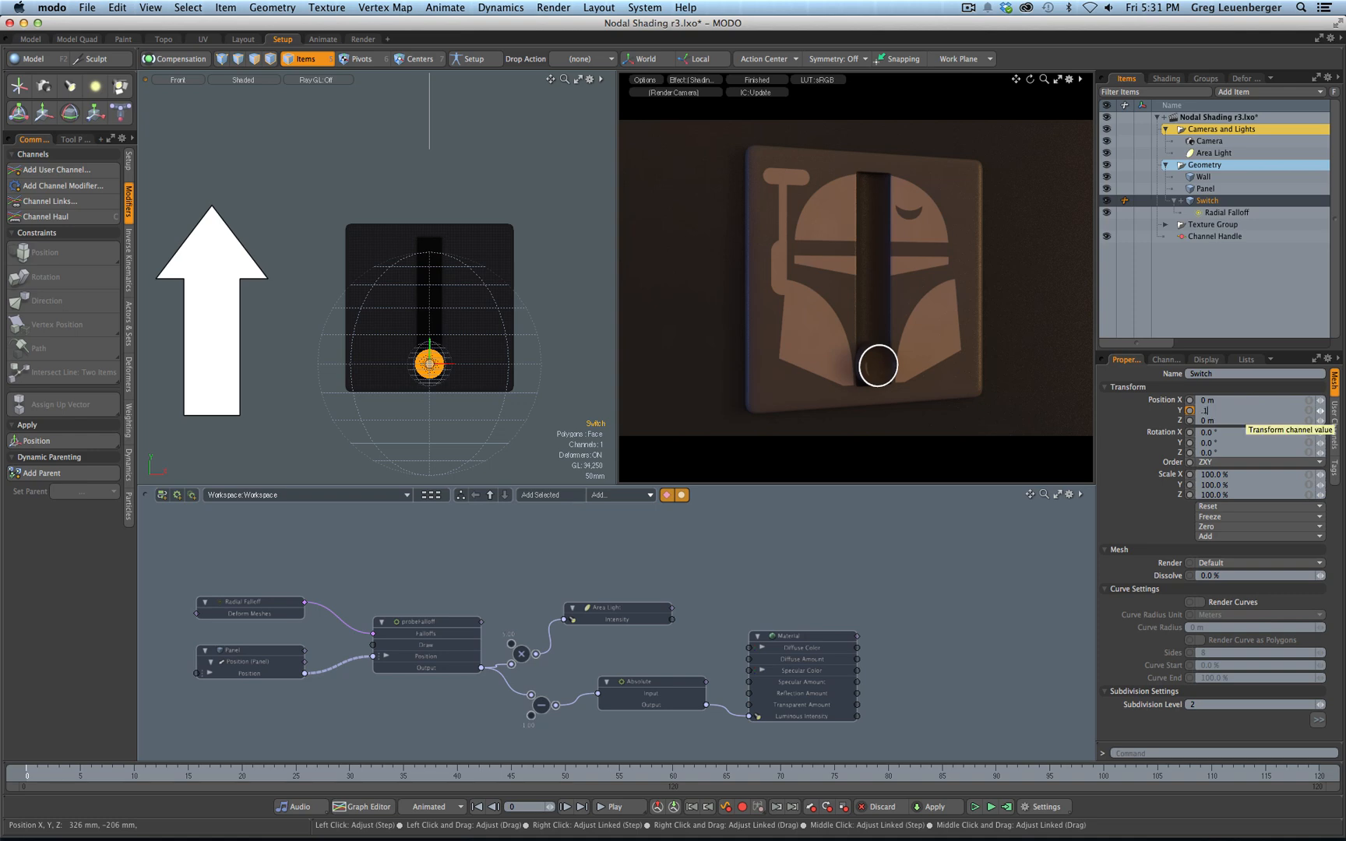
{"action": "key", "text": "Return"}
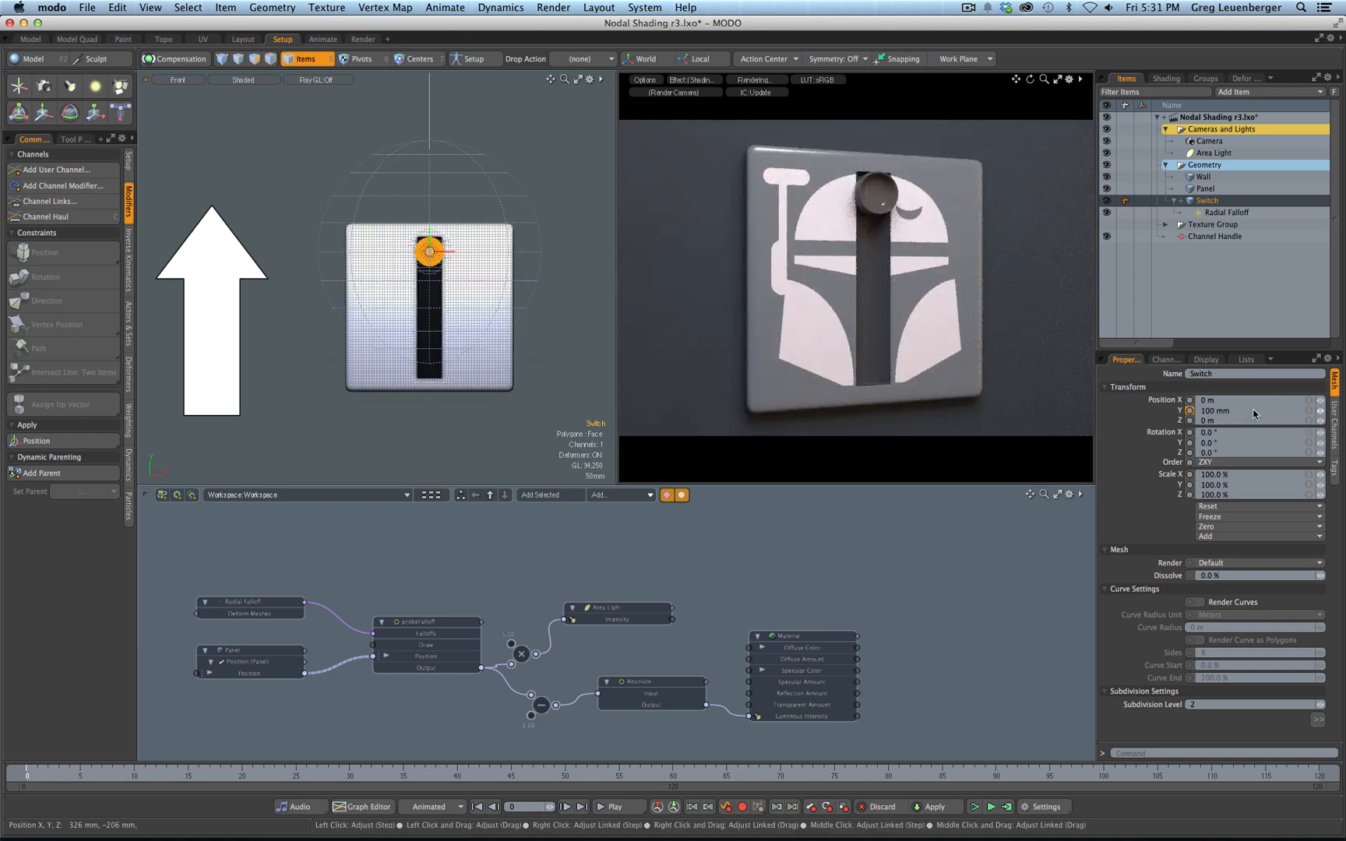
{"action": "left_click", "coordinate": [1254, 414]}
{"action": "type", "text": "0"}
{"action": "key", "text": "Return"}
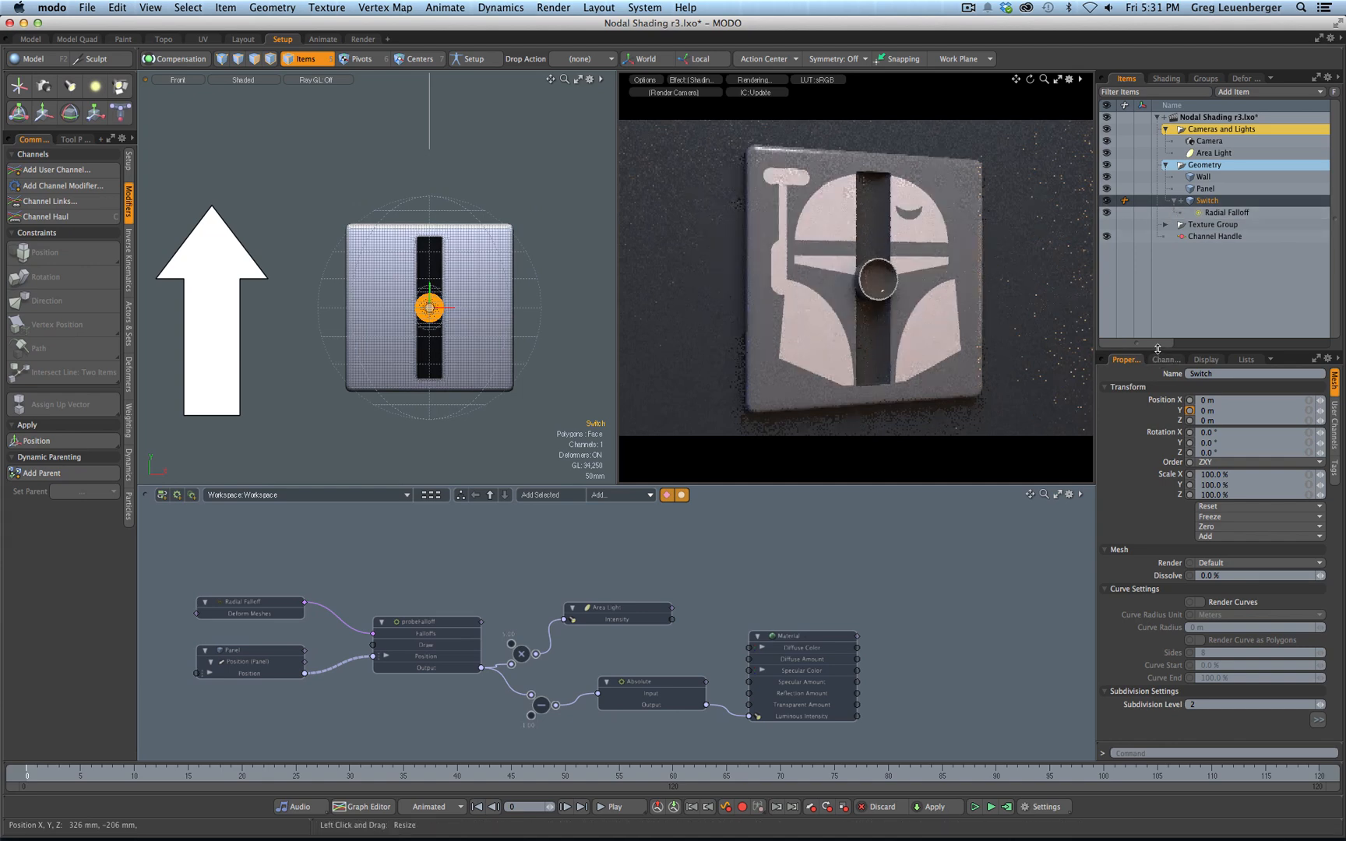
Assign the Switch's Position Y channel to the Channel Handle item in Assign mode
{"action": "left_click", "coordinate": [1166, 360]}
{"action": "left_click", "coordinate": [1157, 465]}
{"action": "right_click", "coordinate": [1157, 467]}
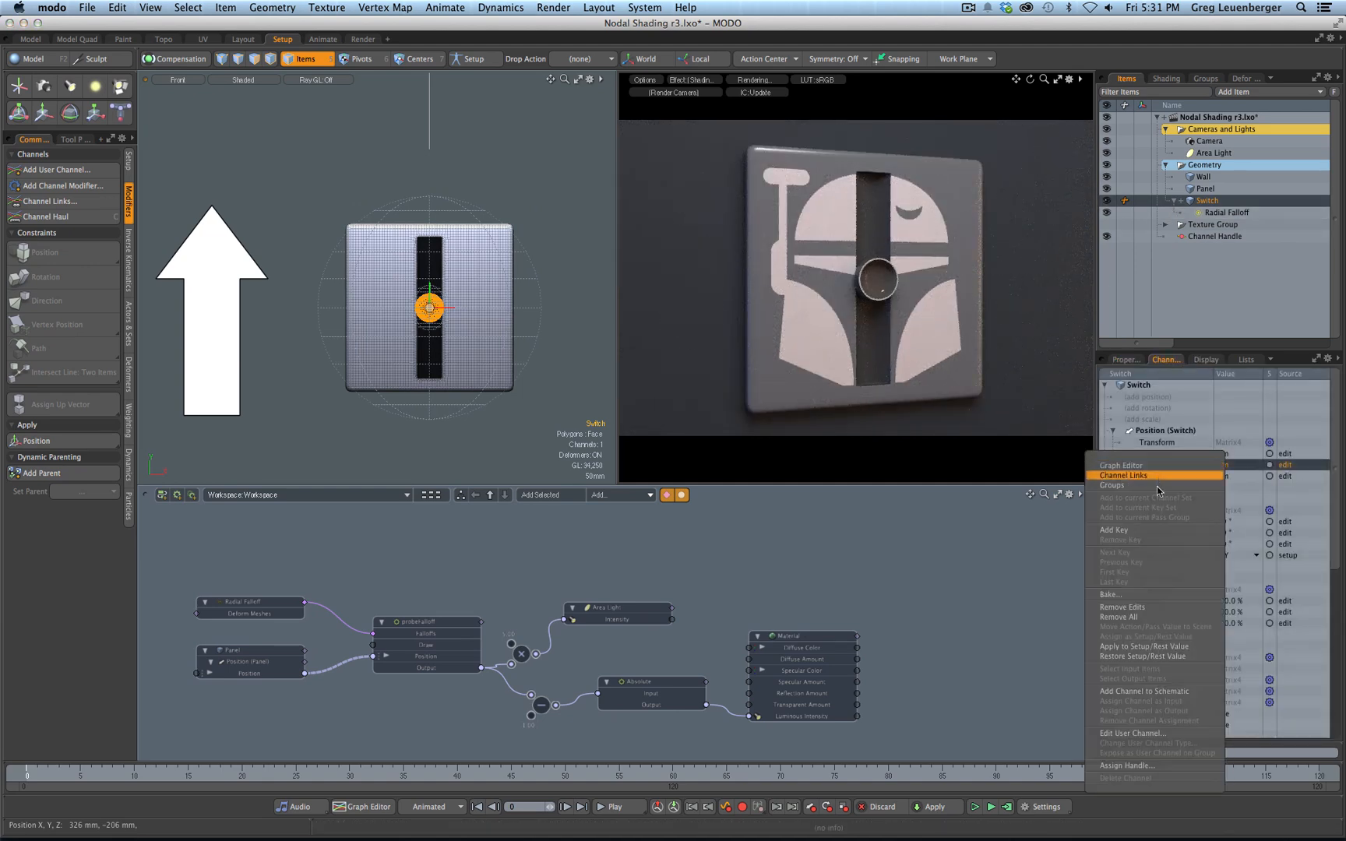
{"action": "left_click", "coordinate": [1134, 766]}
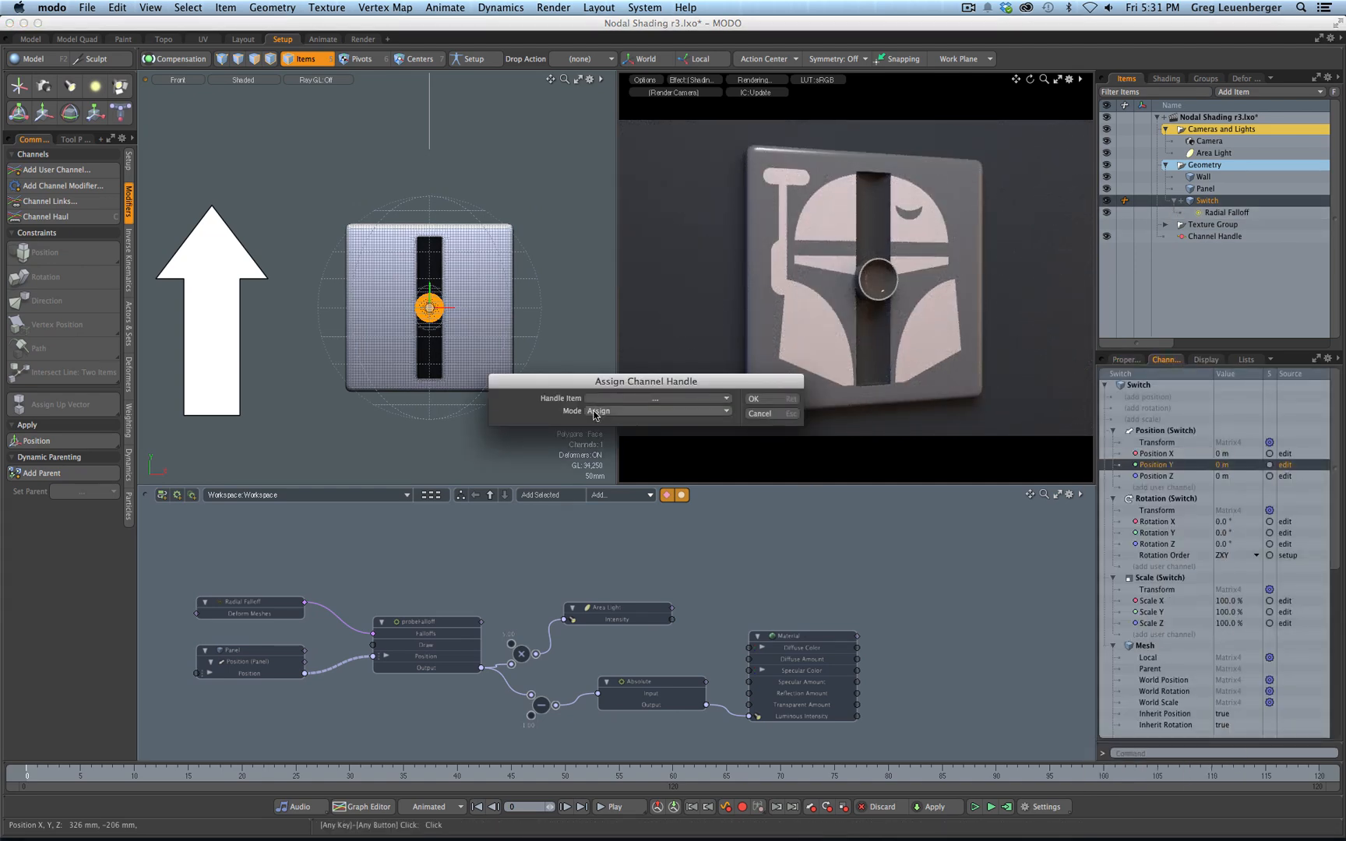
{"action": "left_click", "coordinate": [615, 399]}
{"action": "left_click", "coordinate": [612, 428]}
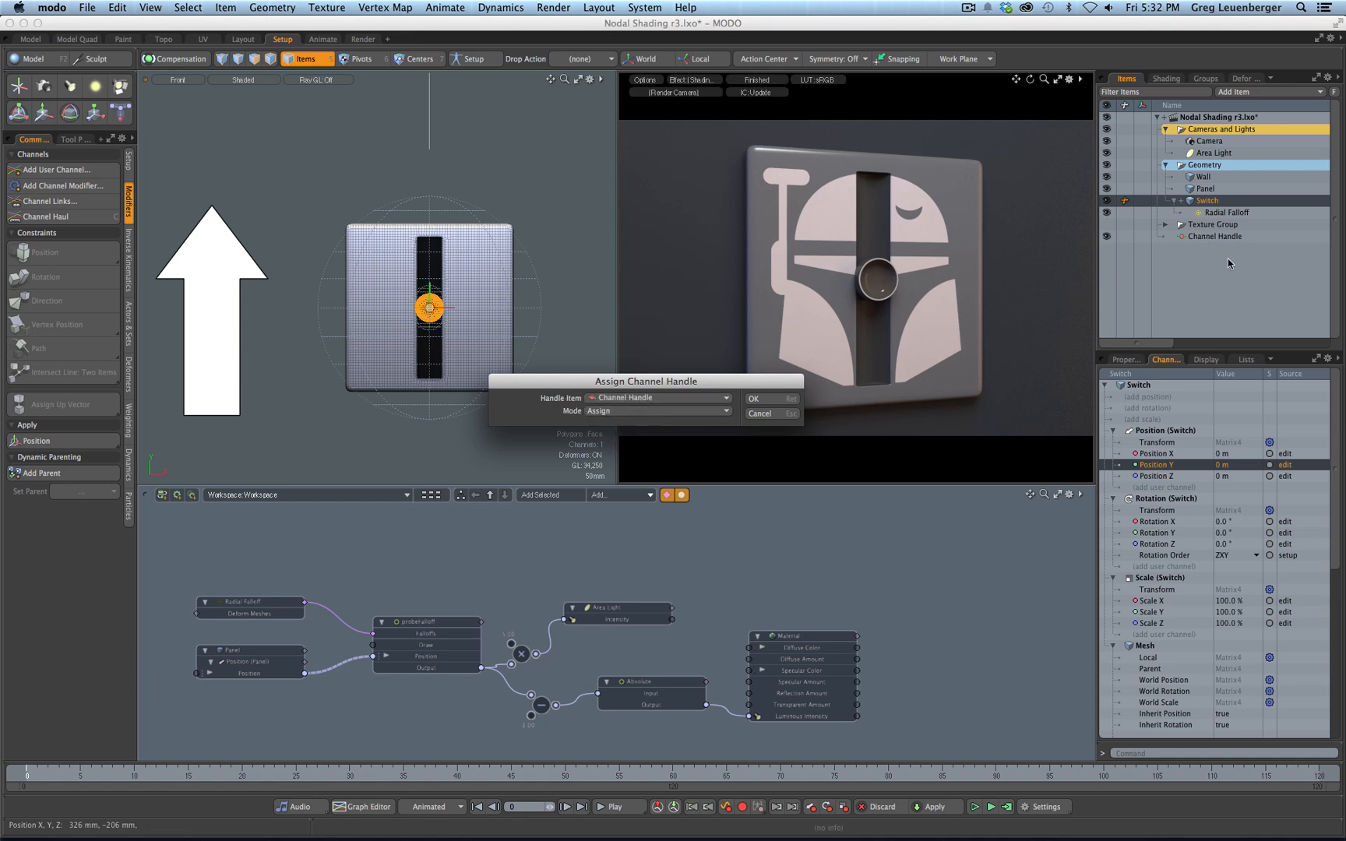
{"action": "left_click", "coordinate": [615, 399]}
{"action": "left_click", "coordinate": [617, 413]}
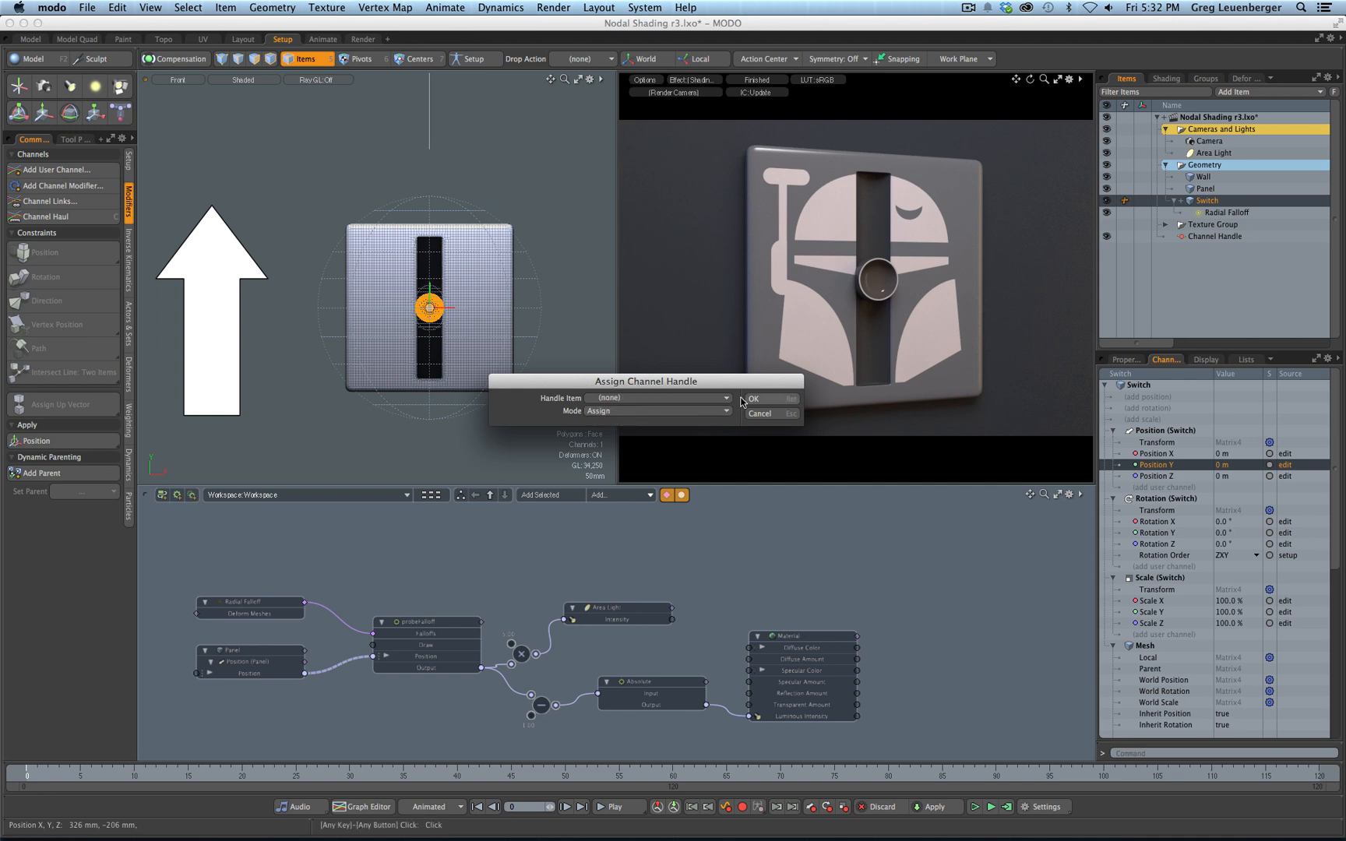
{"action": "left_click", "coordinate": [623, 398]}
{"action": "left_click", "coordinate": [646, 418]}
{"action": "left_click", "coordinate": [783, 399]}
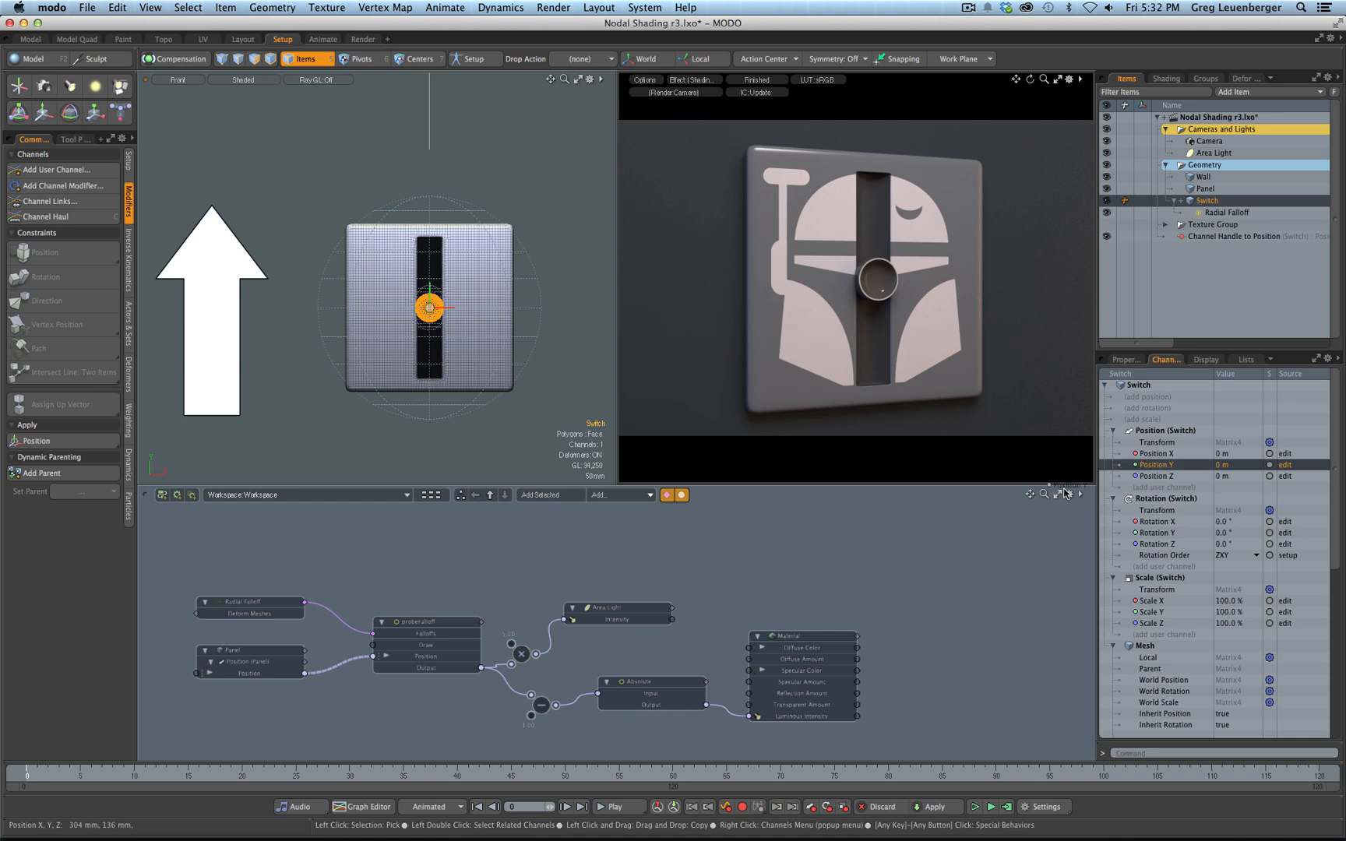
Place the Switch's Position node above the Material node in the schematic, and lower the Switch to about -72 mm with the arrow handle
{"action": "left_click_drag", "start_coordinate": [970, 566], "coordinate": [968, 572]}
{"action": "left_click_drag", "start_coordinate": [696, 582], "coordinate": [917, 524]}
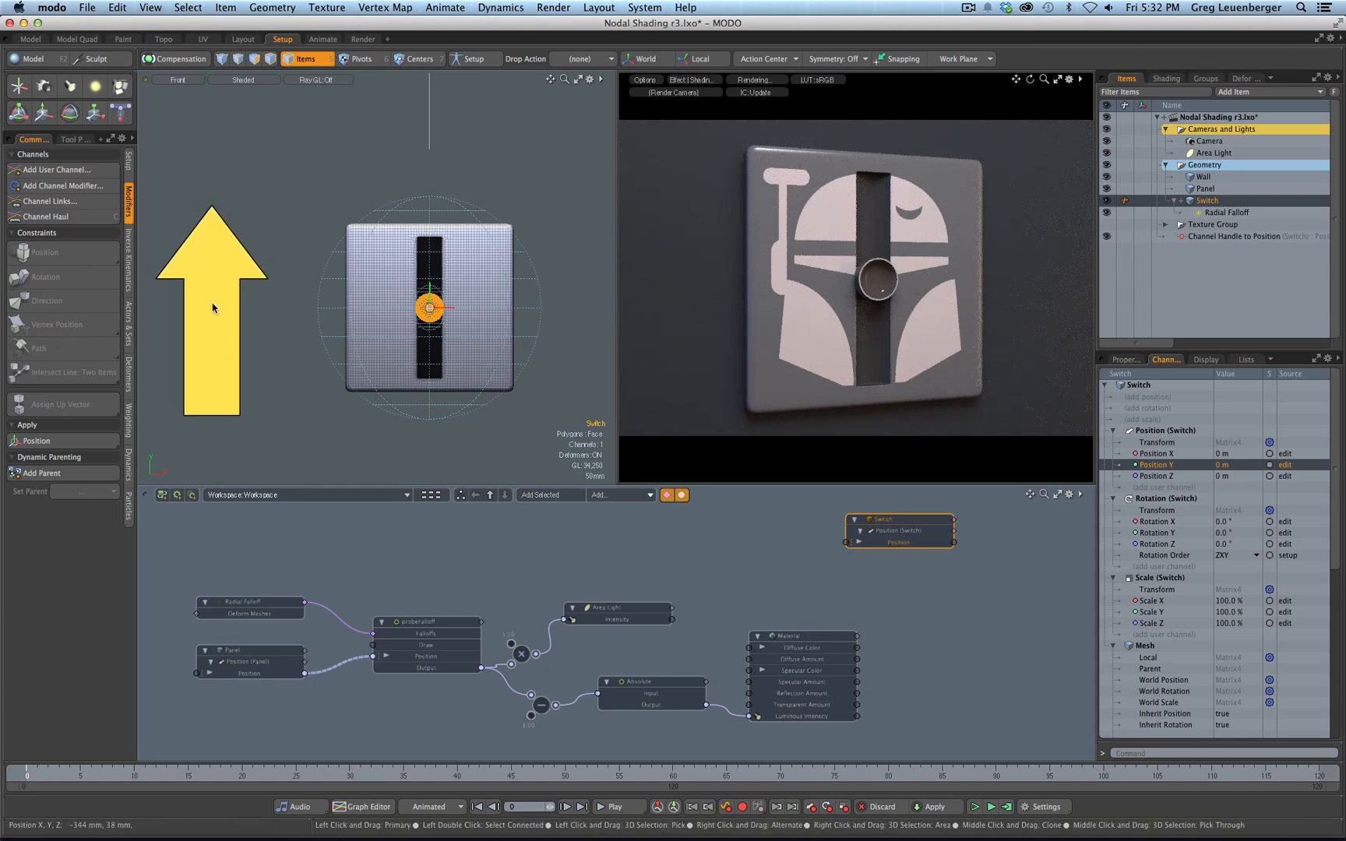
{"action": "mouse_move", "coordinate": [214, 352]}
{"action": "left_mouse_down"}
{"action": "mouse_move", "coordinate": [214, 297]}
{"action": "mouse_move", "coordinate": [214, 367]}
{"action": "mouse_move", "coordinate": [209, 219]}
{"action": "mouse_move", "coordinate": [210, 366]}
{"action": "mouse_move", "coordinate": [209, 234]}
{"action": "mouse_move", "coordinate": [209, 351]}
{"action": "mouse_move", "coordinate": [209, 249]}
{"action": "mouse_move", "coordinate": [209, 336]}
{"action": "left_mouse_up"}
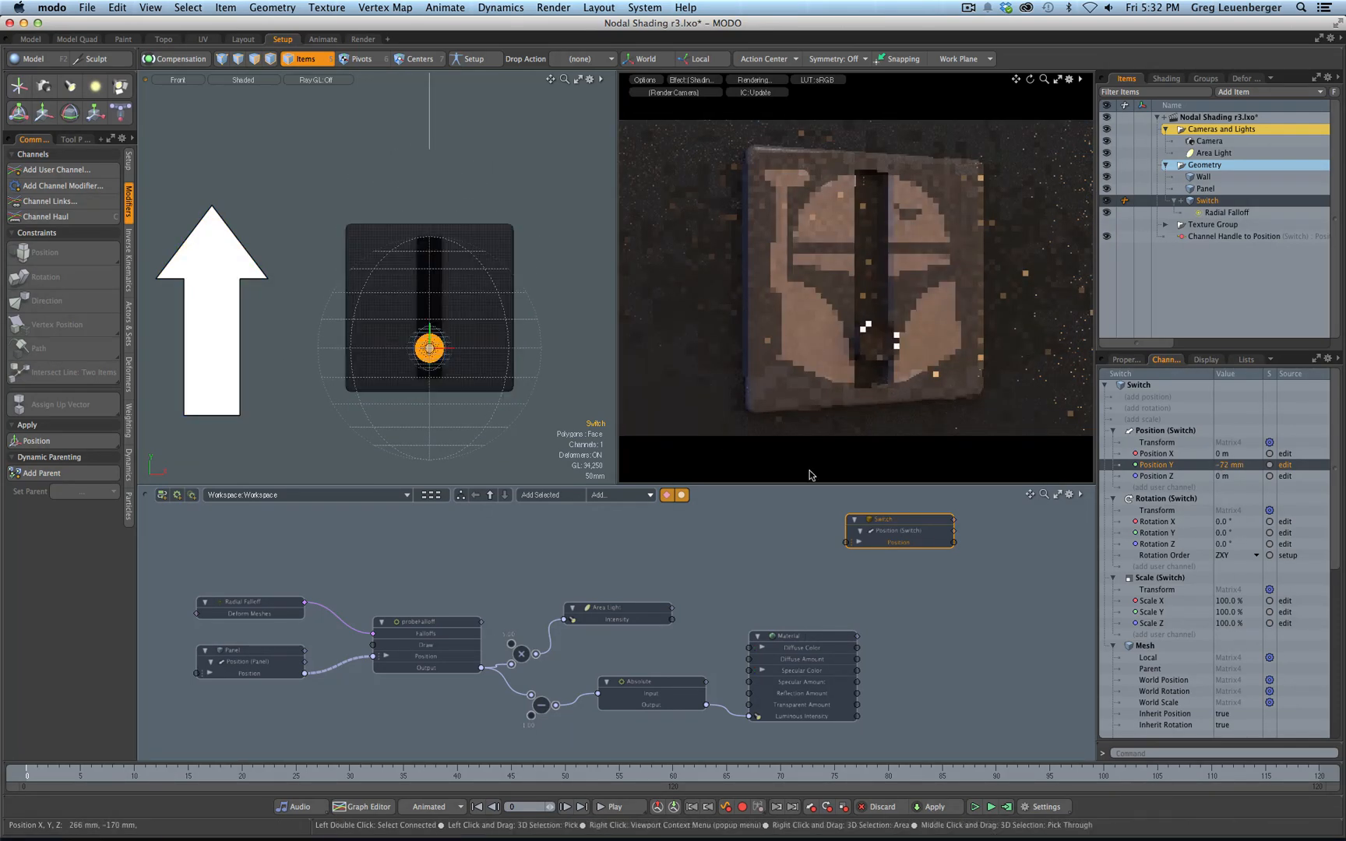
{"action": "scroll", "coordinate": [880, 535], "scroll_direction": "up", "scroll_amount": 3}
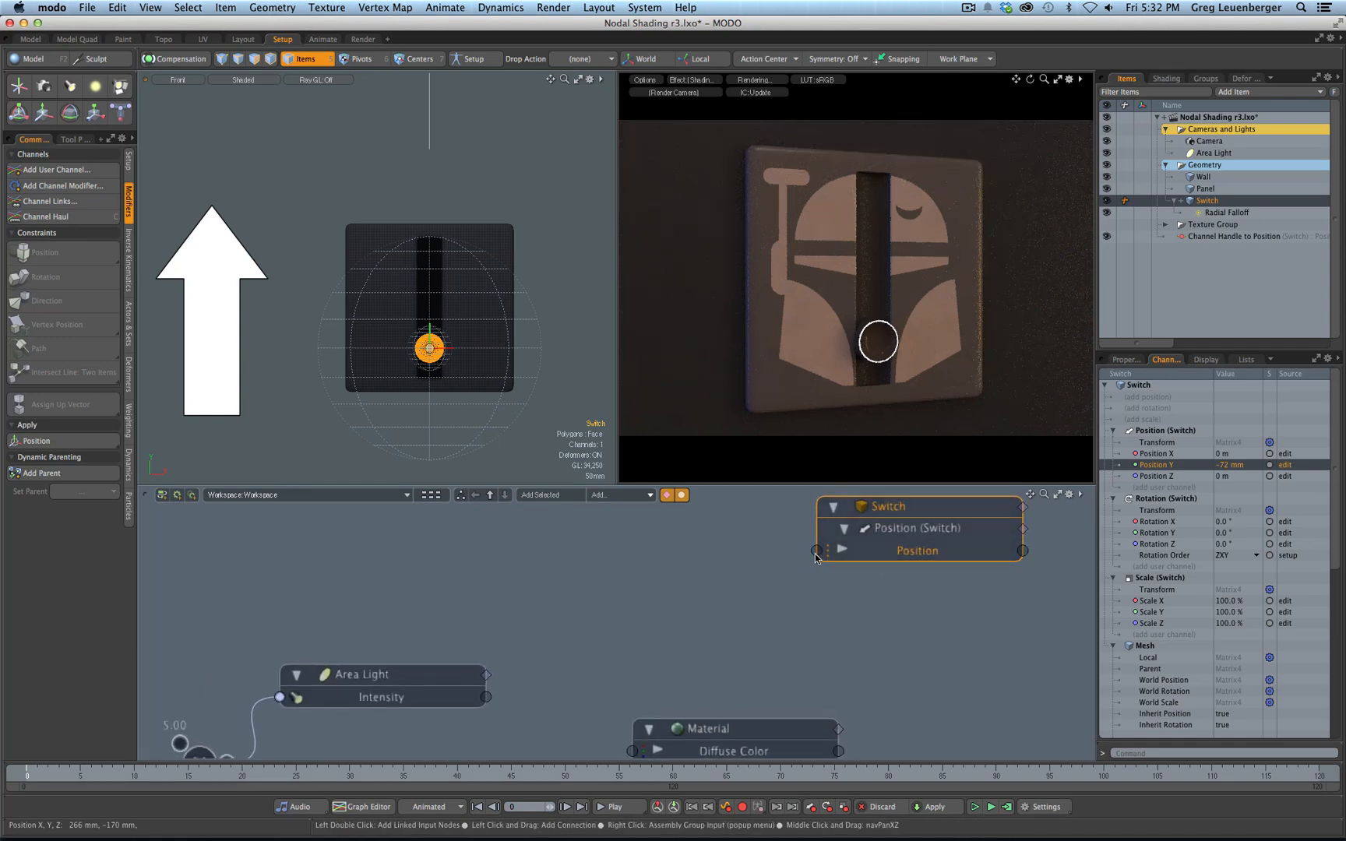
{"action": "left_click_drag", "start_coordinate": [928, 555], "coordinate": [798, 598]}
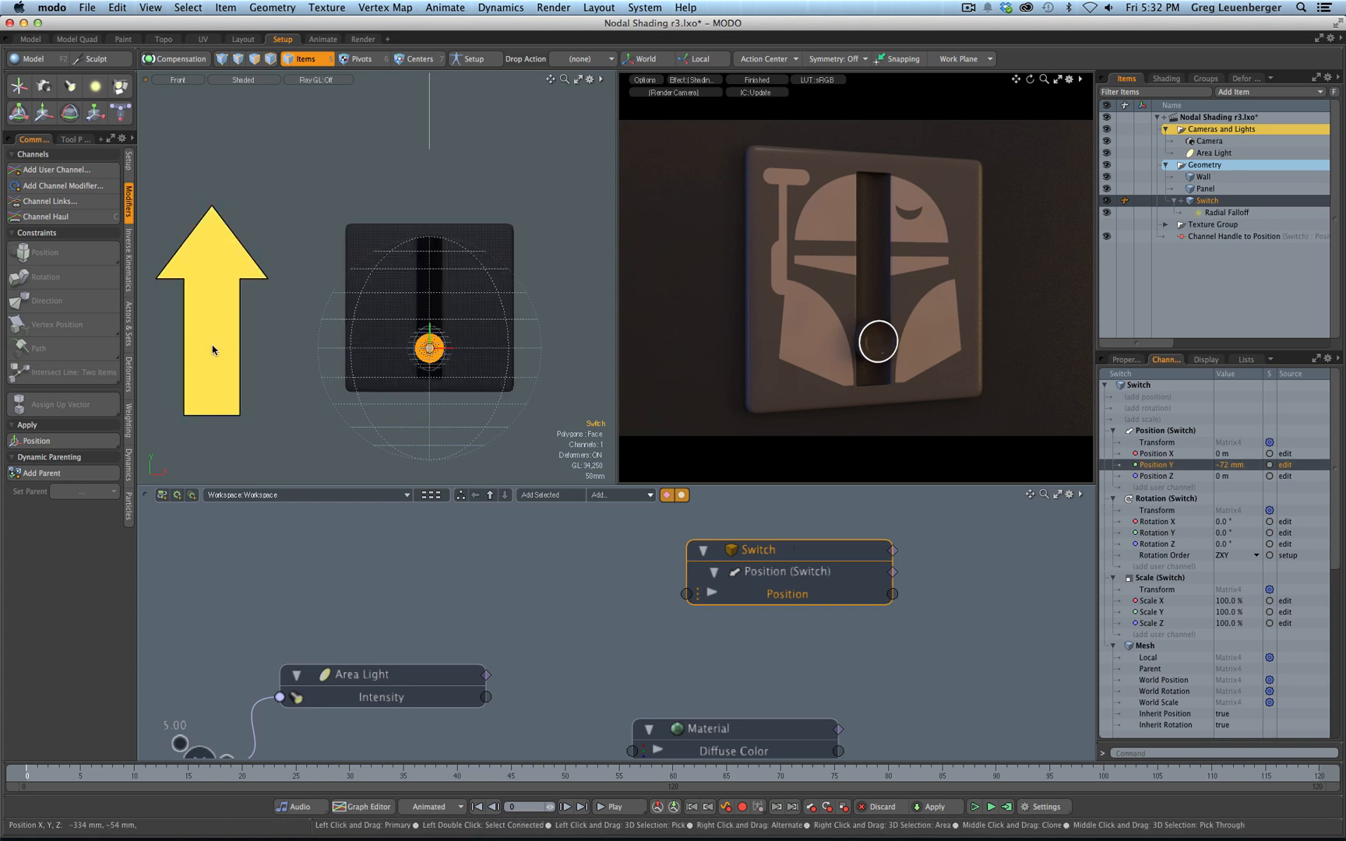
Test the arrow handle by raising the Switch to about -6 mm in Y and lowering it to about -90 mm
{"action": "mouse_move", "coordinate": [212, 349]}
{"action": "left_mouse_down"}
{"action": "mouse_move", "coordinate": [212, 262]}
{"action": "mouse_move", "coordinate": [212, 339]}
{"action": "mouse_move", "coordinate": [227, 329]}
{"action": "left_mouse_up"}
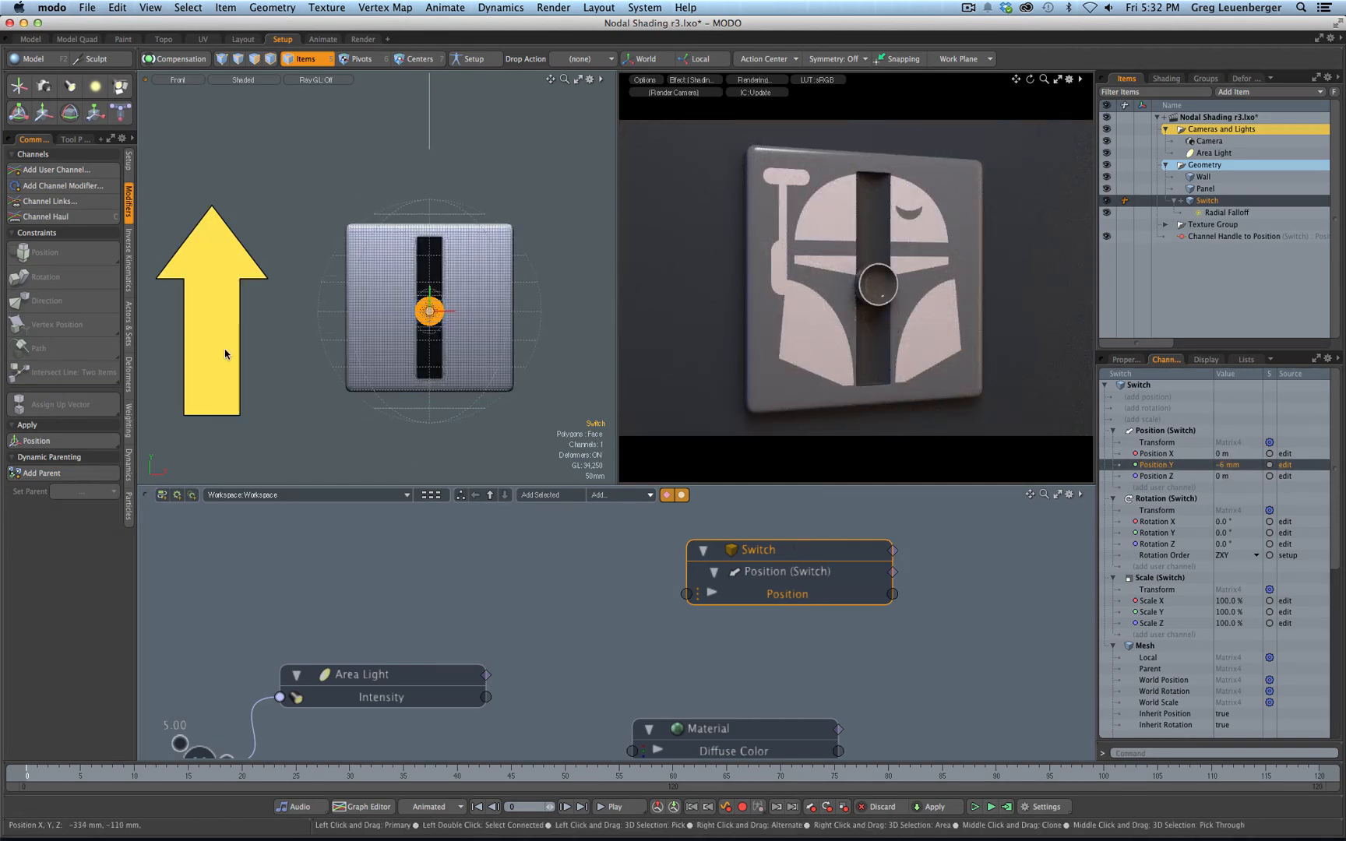
{"action": "left_click_drag", "start_coordinate": [225, 355], "coordinate": [246, 417]}
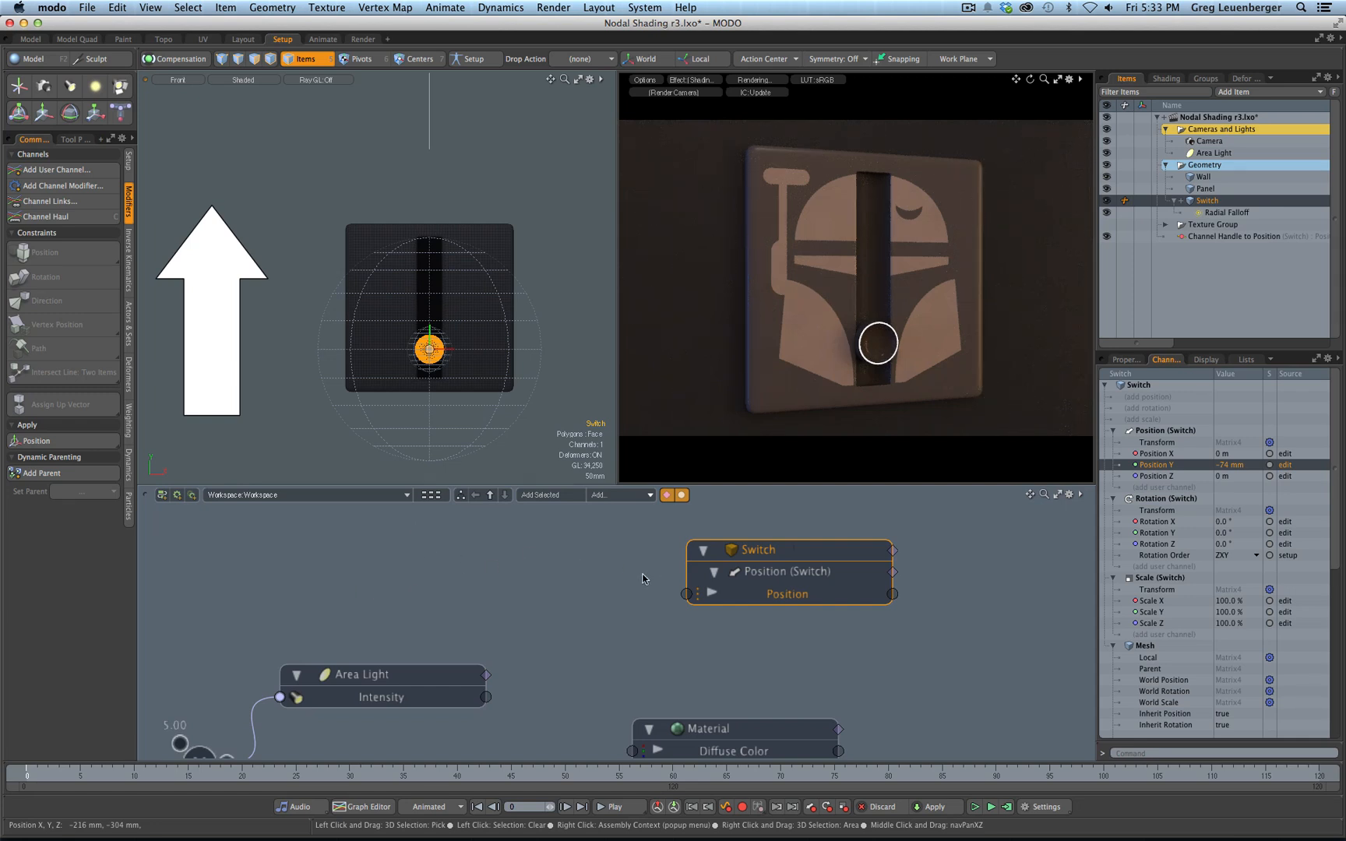
{"action": "scroll", "coordinate": [412, 615], "scroll_direction": "down", "scroll_amount": 1}
{"action": "left_click_drag", "start_coordinate": [425, 606], "coordinate": [530, 535], "text": "alt"}
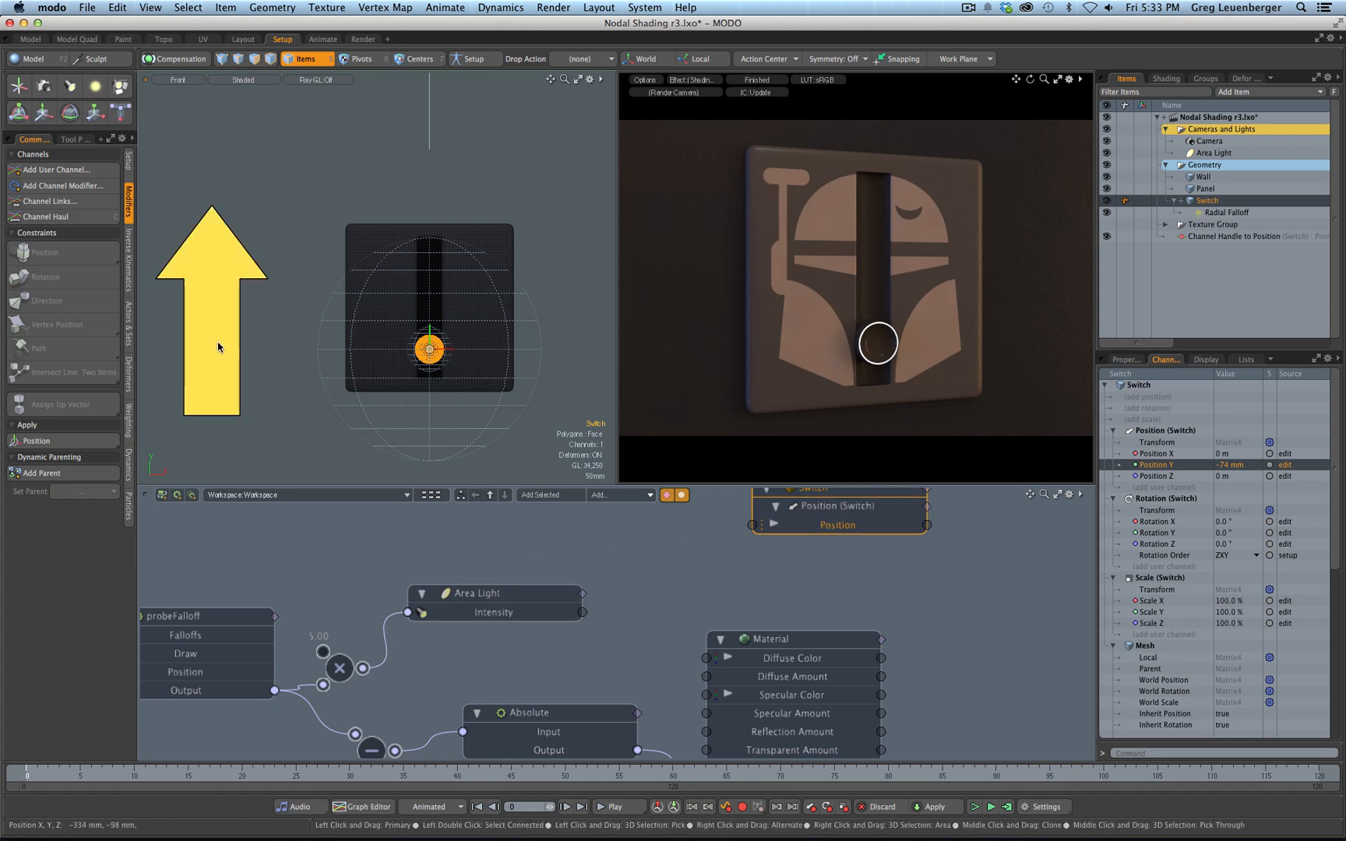
{"action": "left_click_drag", "start_coordinate": [220, 345], "coordinate": [268, 350]}
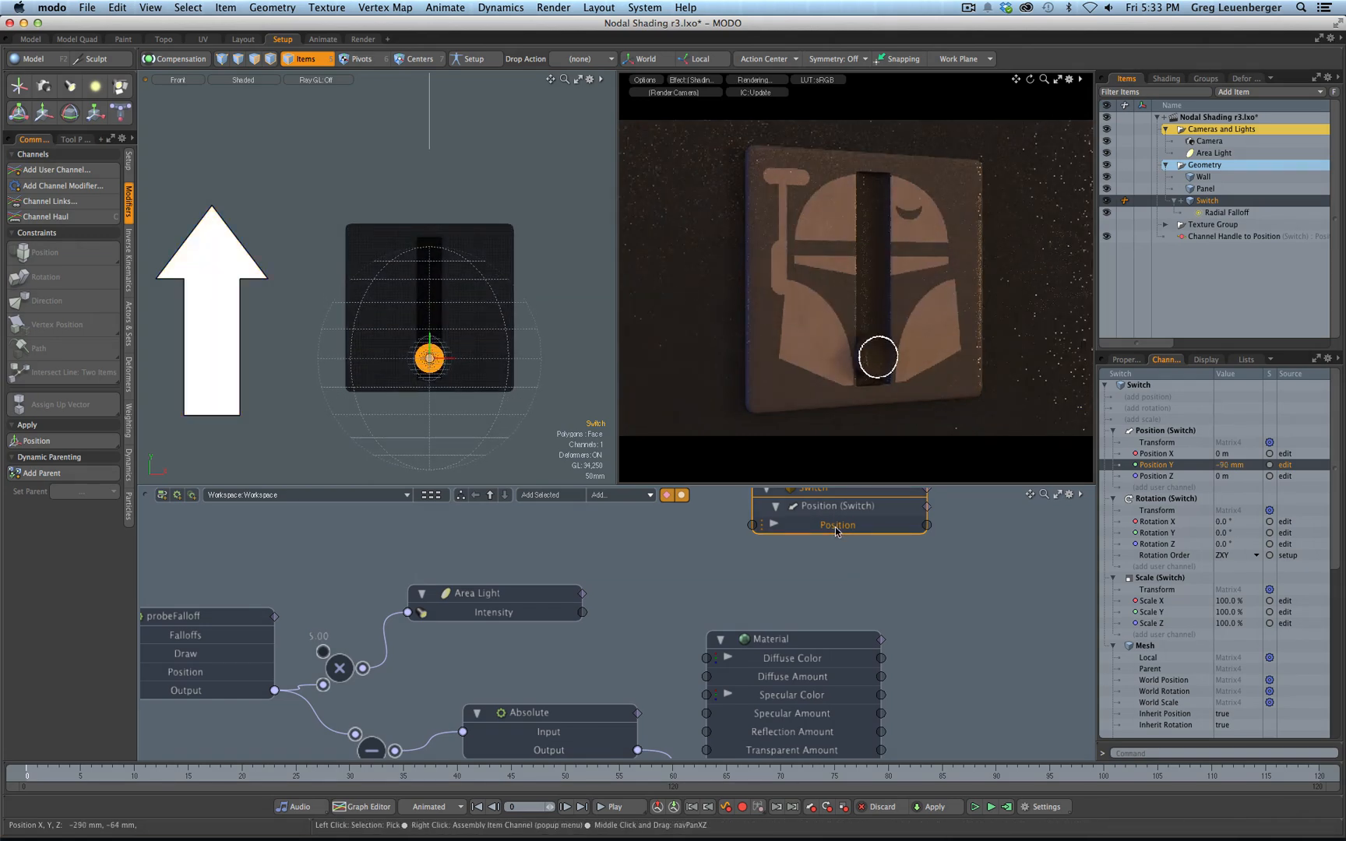
Set the Switch's Position Y to 100 mm, and slide it with the arrow handle up to about 286 mm
{"action": "left_click", "coordinate": [1259, 464]}
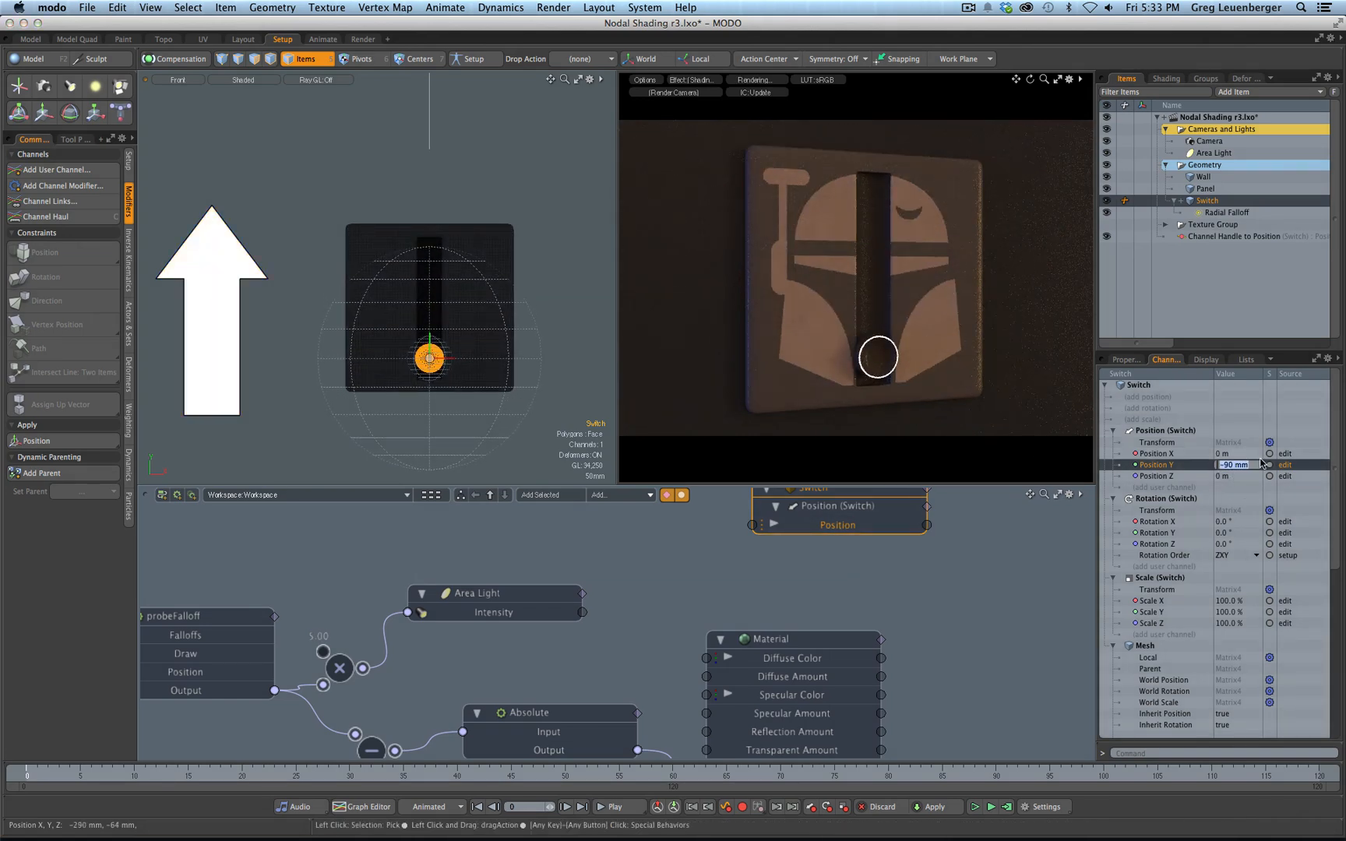
{"action": "type", "text": "100"}
{"action": "key", "text": "Return"}
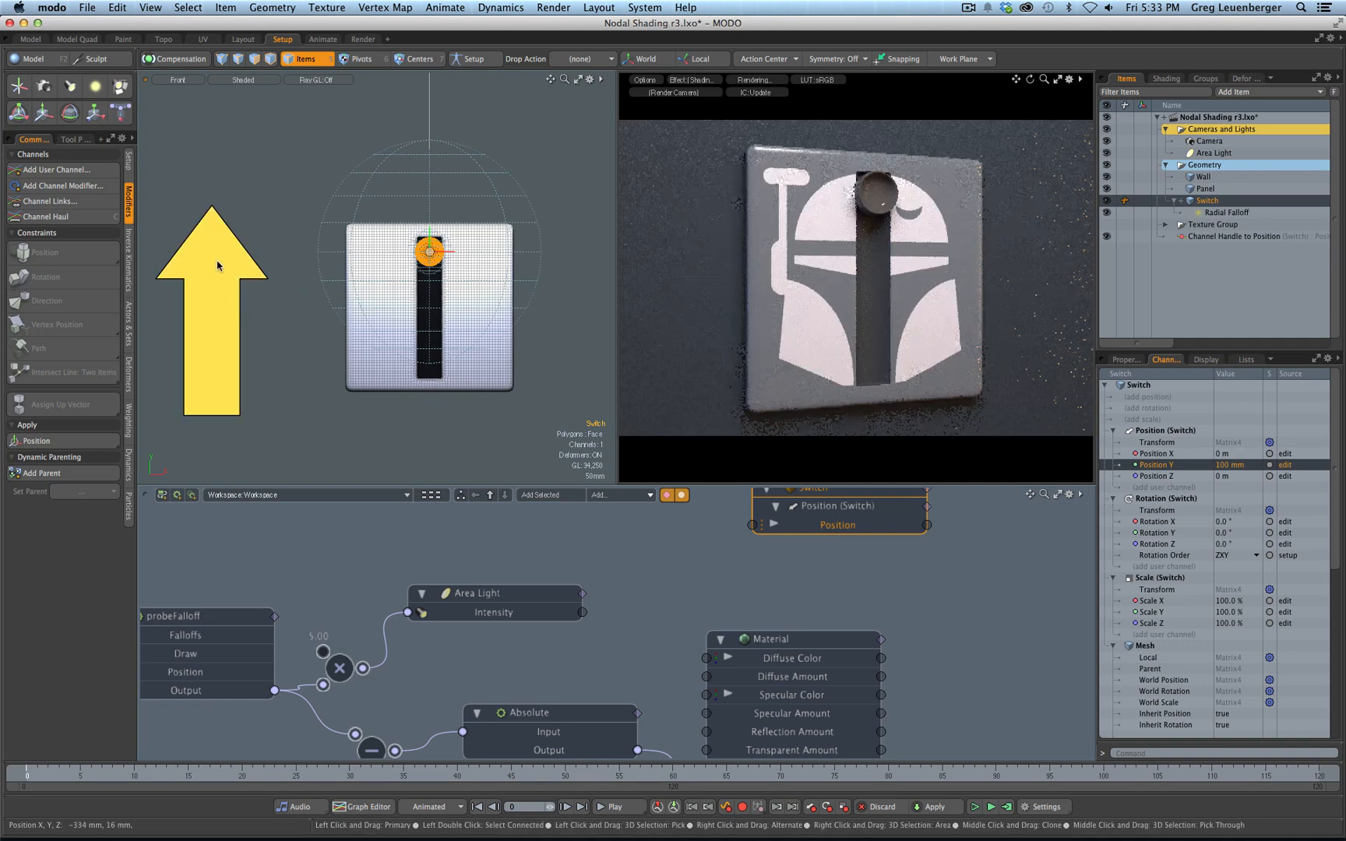
{"action": "left_click_drag", "start_coordinate": [1246, 465], "coordinate": [1229, 465]}
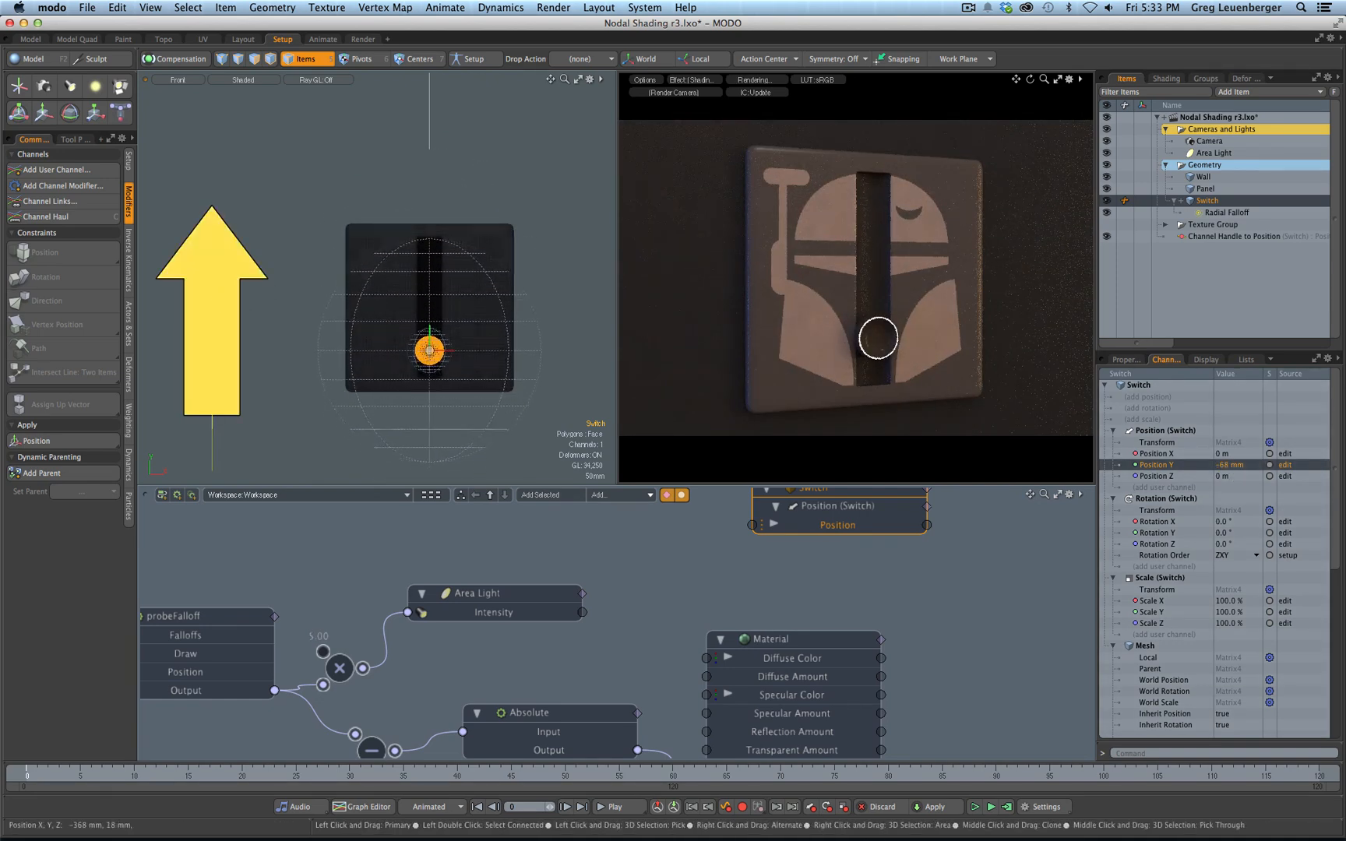
{"action": "left_click_drag", "start_coordinate": [221, 298], "coordinate": [221, 288]}
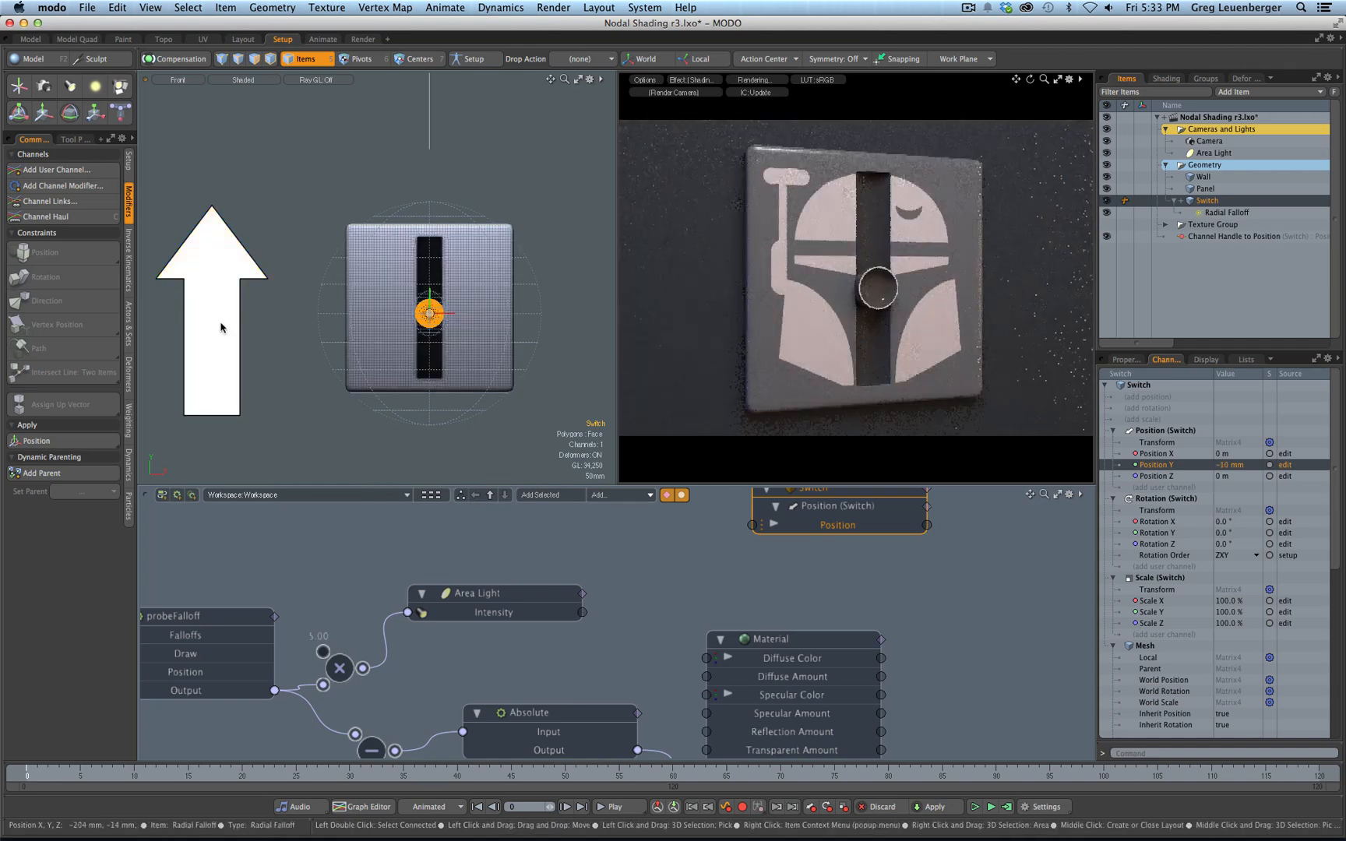
{"action": "left_click_drag", "start_coordinate": [218, 386], "coordinate": [219, 234]}
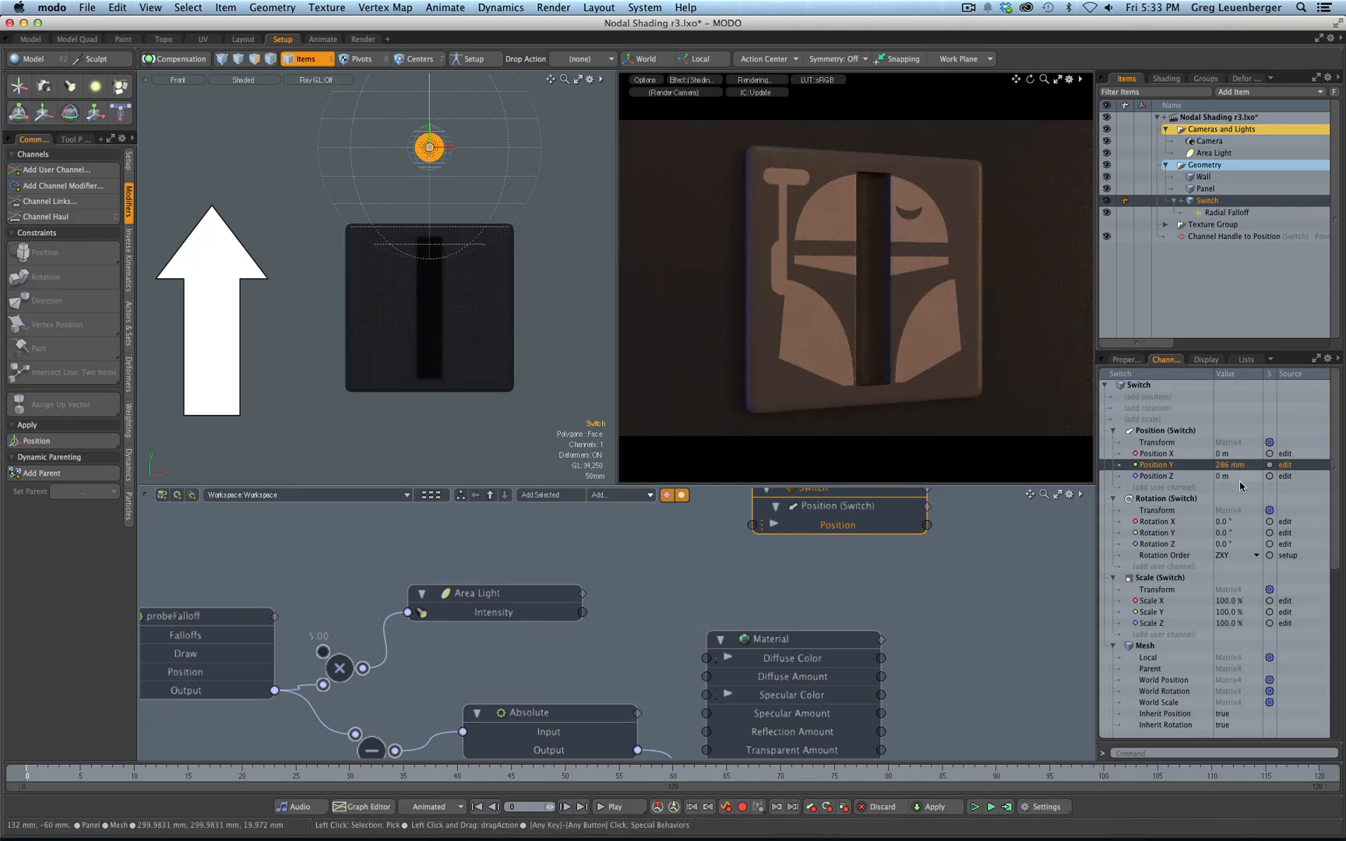
Reset the Switch's Position Y to 0 and delete the channel handle from the scene
{"action": "type", "text": "0"}
{"action": "key", "text": "Return"}
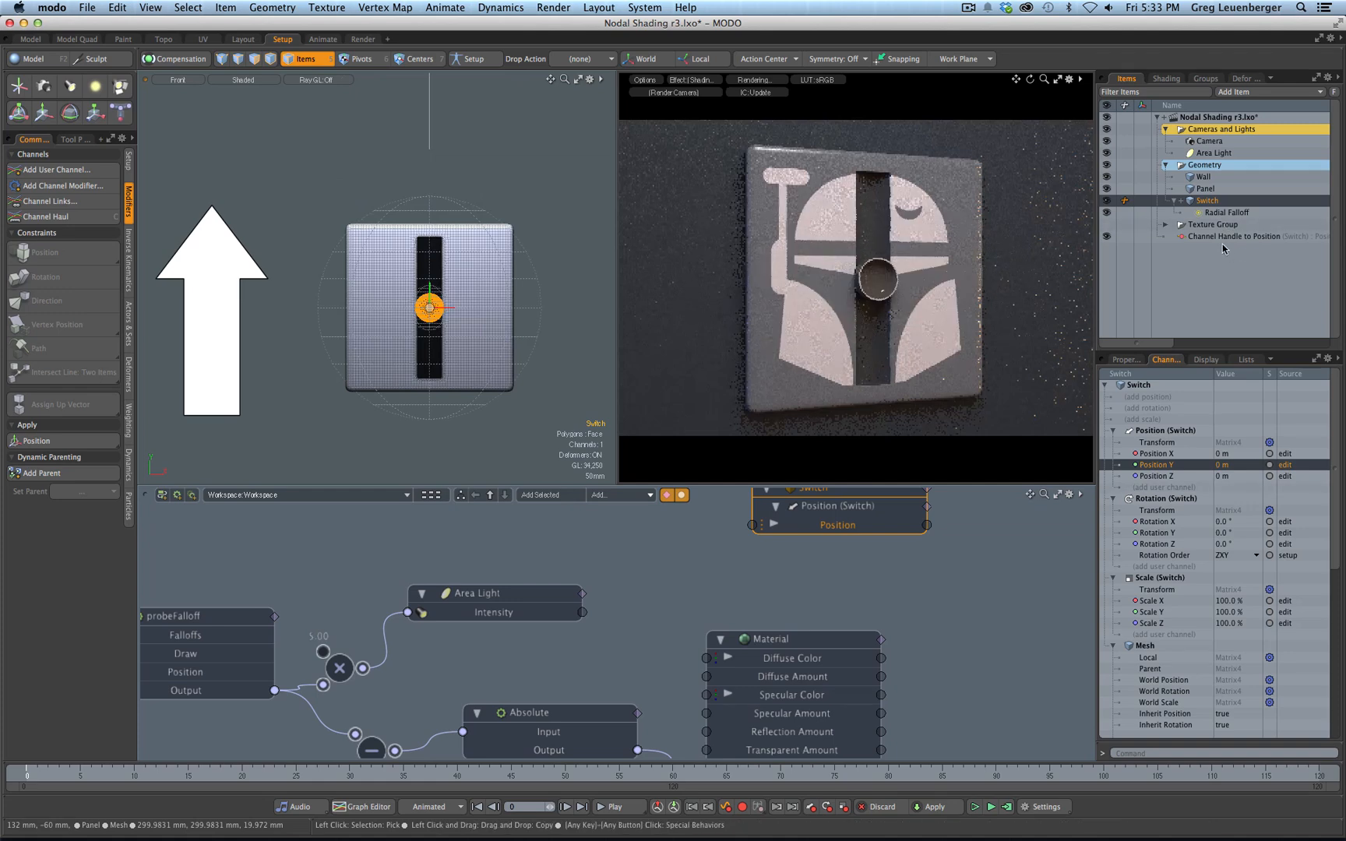
{"action": "left_click", "coordinate": [1221, 239]}
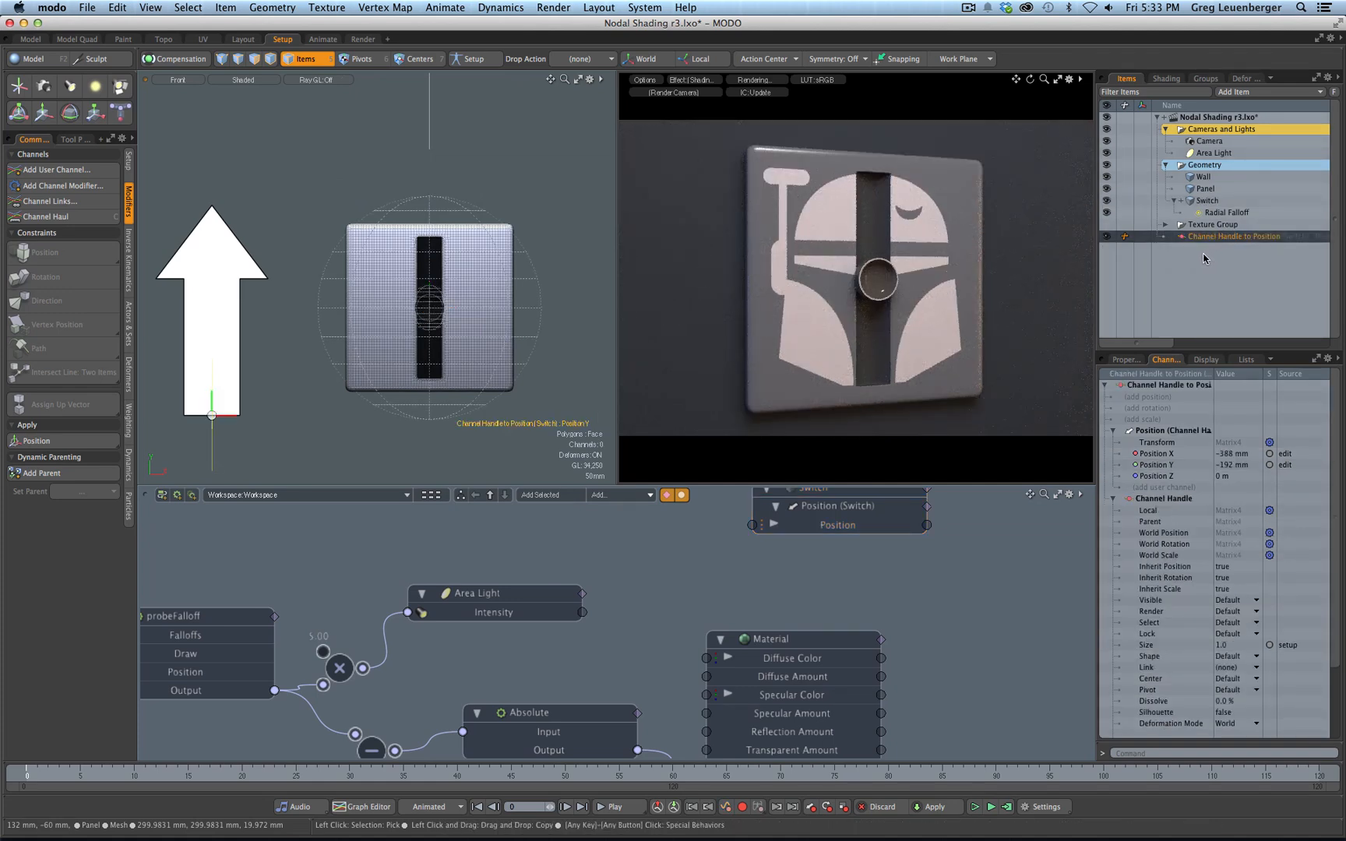
{"action": "key", "text": "Delete"}
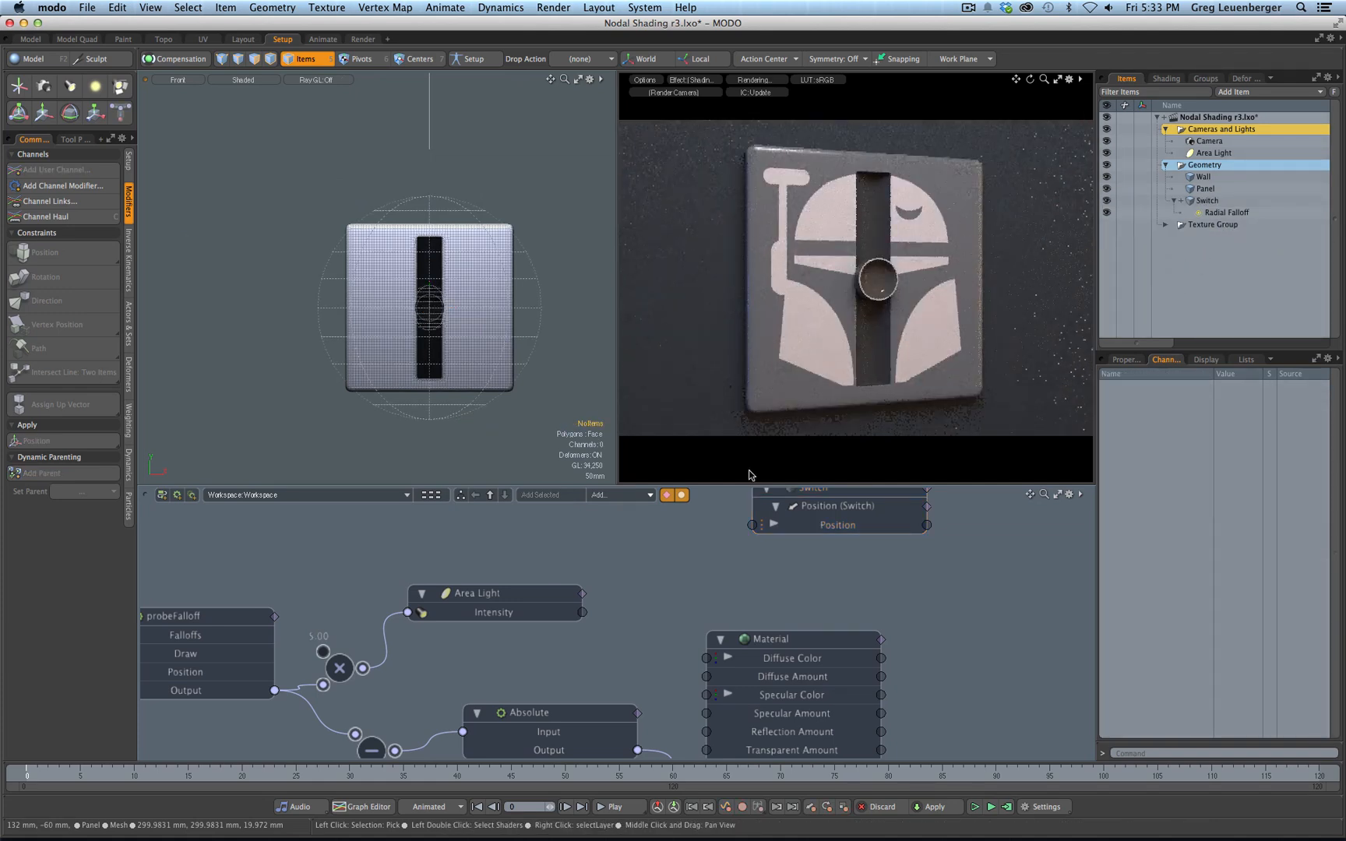
Start a user channel on the Switch item with the username Switch On-Off
{"action": "scroll", "coordinate": [887, 560], "scroll_direction": "down", "scroll_amount": 2}
{"action": "left_click", "coordinate": [864, 538]}
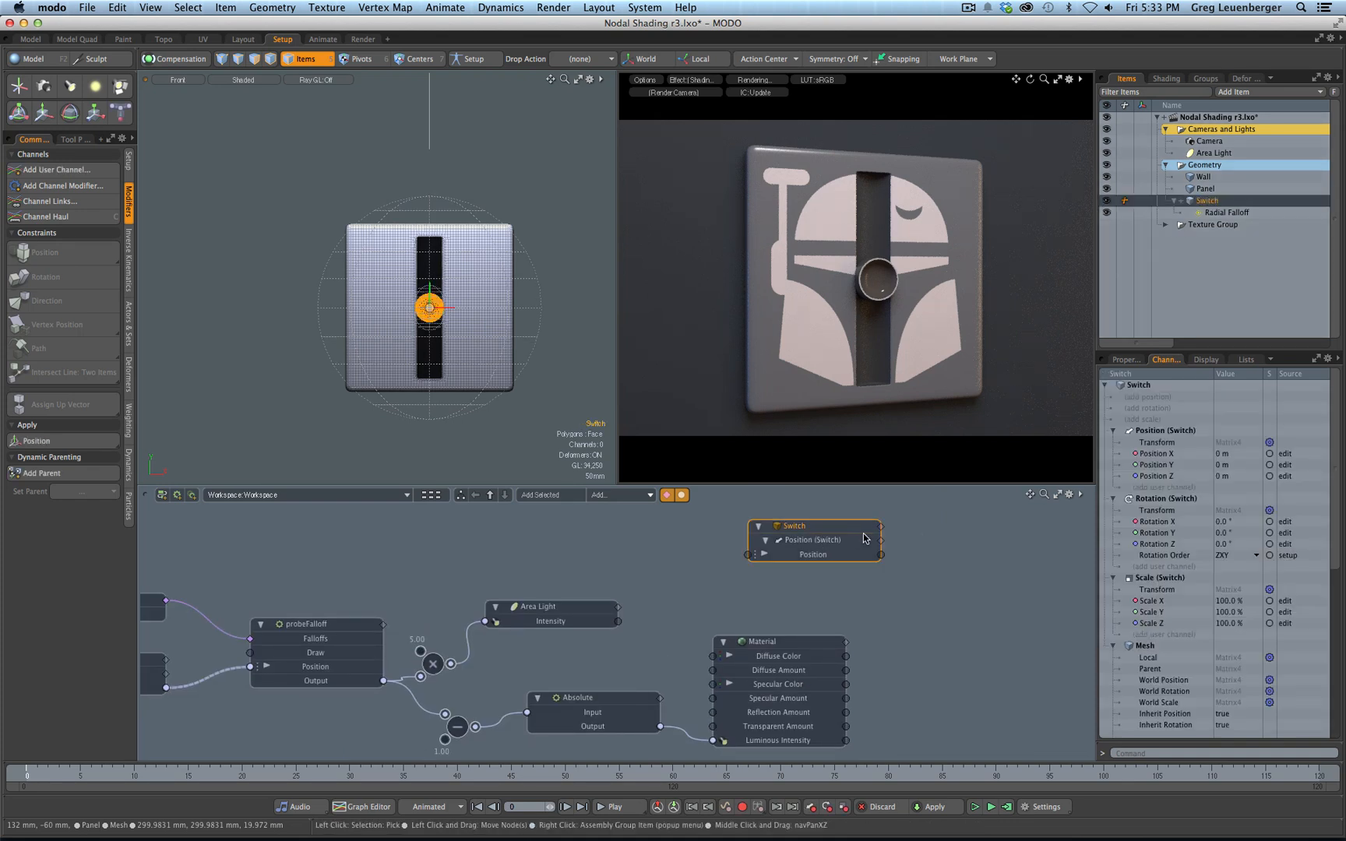
{"action": "left_click", "coordinate": [1124, 360]}
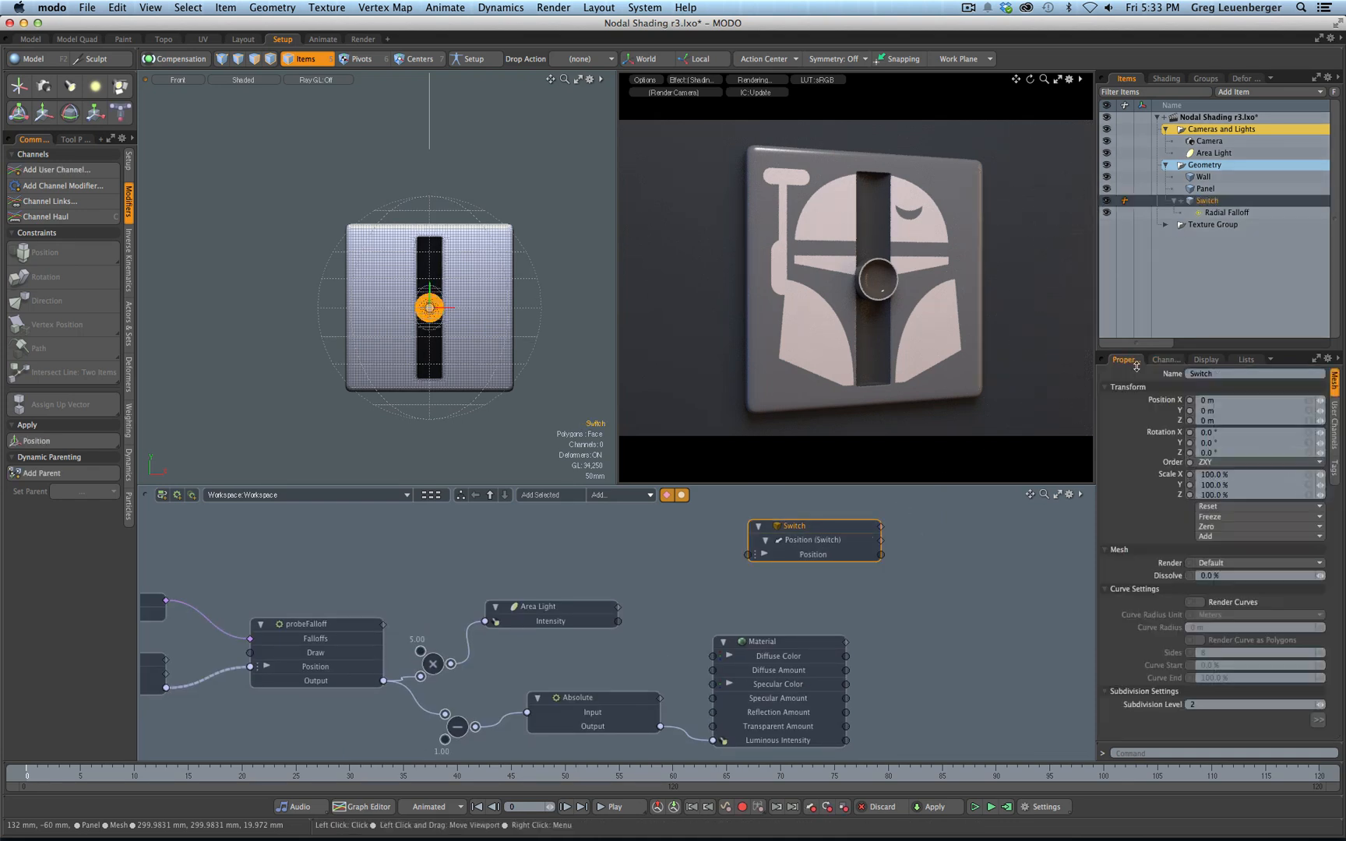
{"action": "left_click", "coordinate": [1332, 429]}
{"action": "left_click", "coordinate": [1210, 375]}
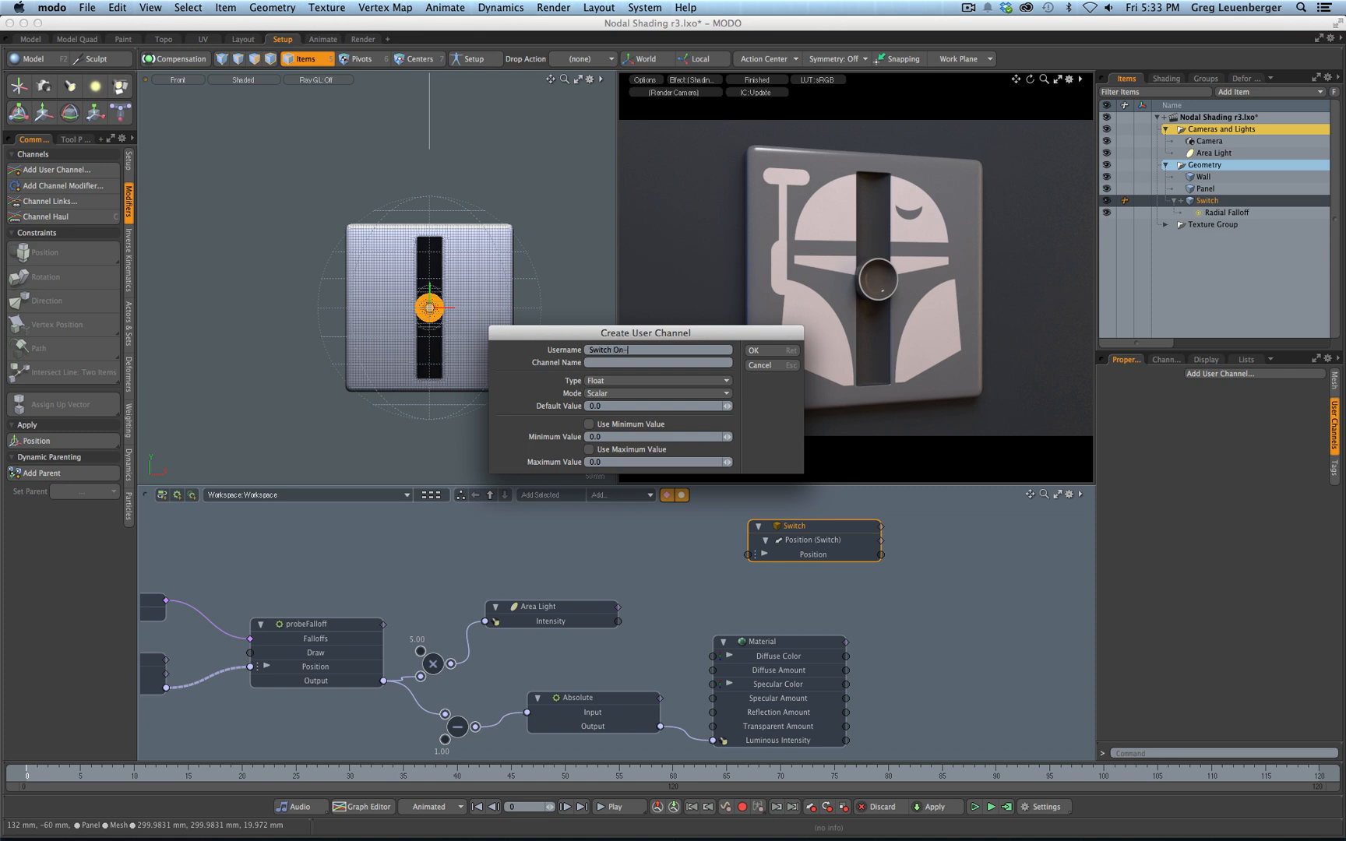
{"action": "type", "text": "ff"}
{"action": "key", "text": "Tab"}
Limit the Switch On-Off channel to a minimum of -0.2 and a maximum of 0.2, and create it
{"action": "left_click", "coordinate": [623, 427]}
{"action": "left_click", "coordinate": [622, 452]}
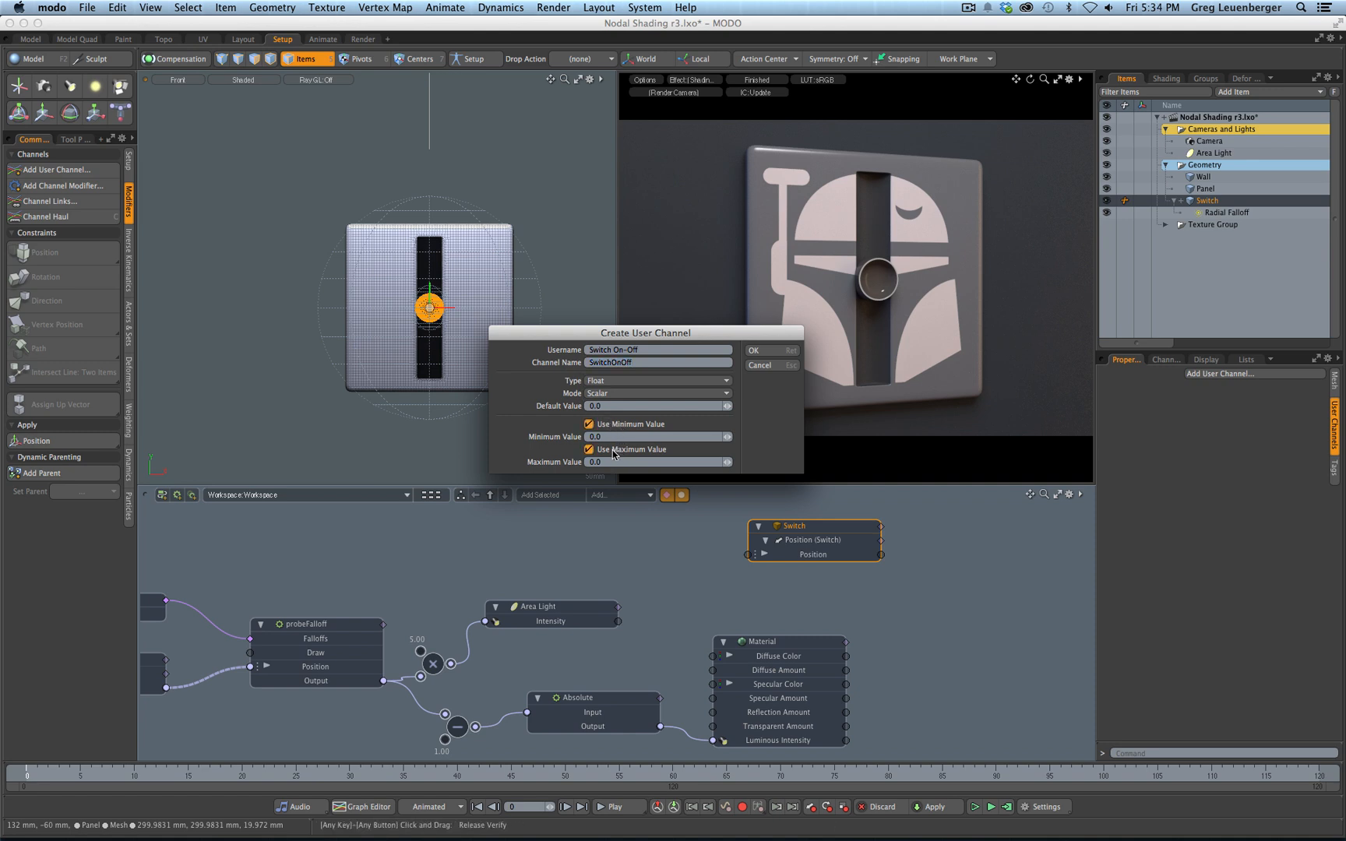
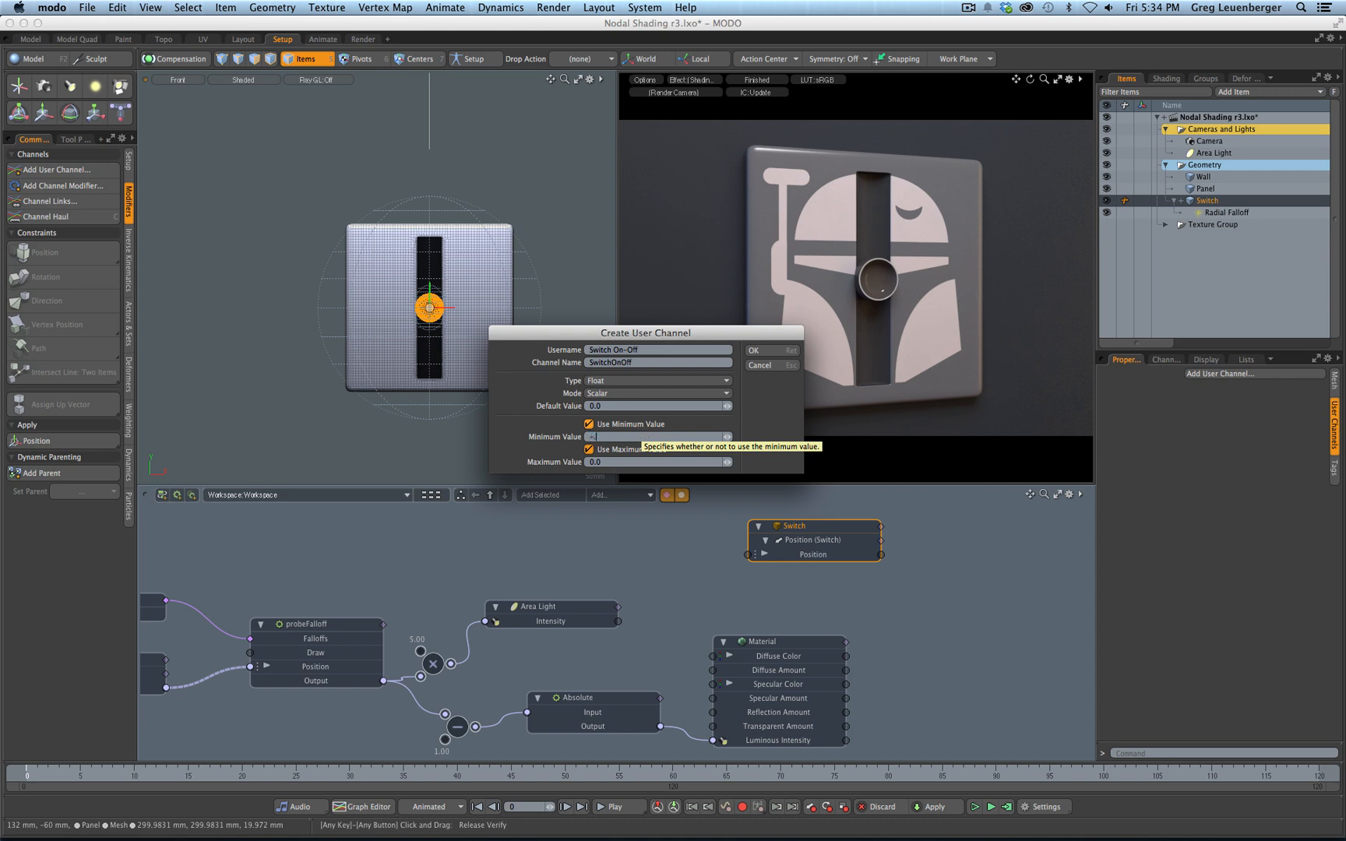
{"action": "type", "text": "0.2"}
{"action": "key", "text": "Tab"}
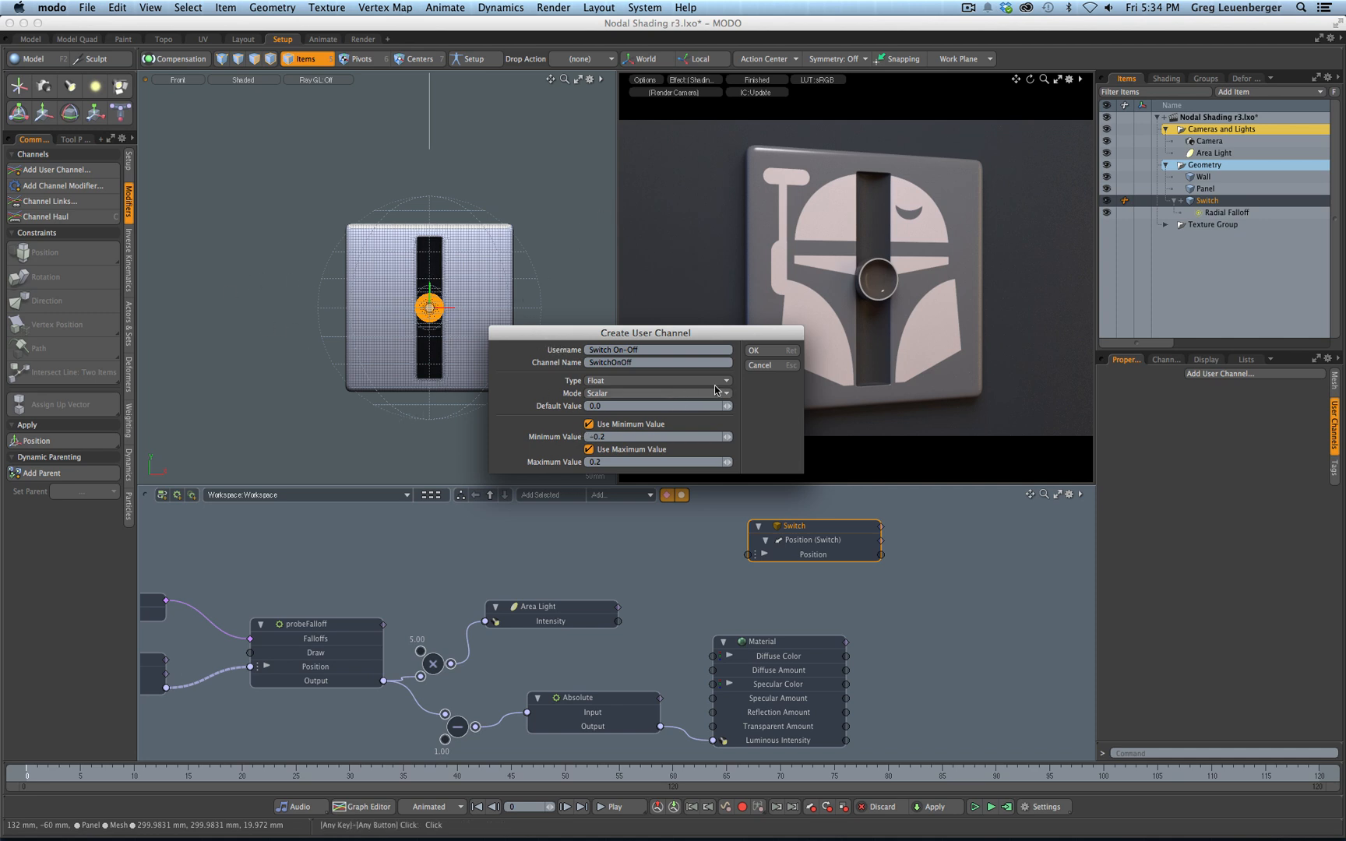
{"action": "left_click", "coordinate": [770, 352]}
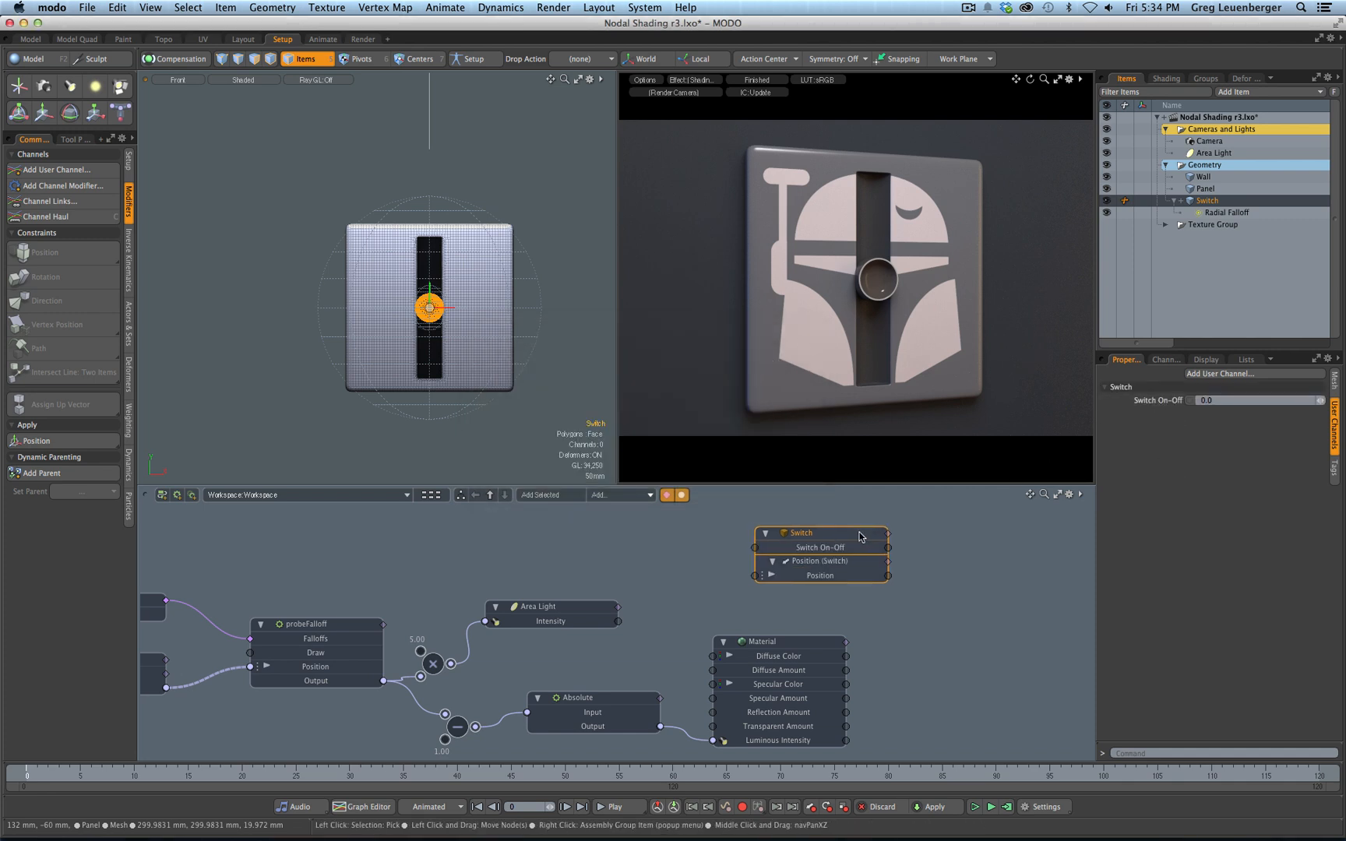
Remove the Position channel from the Switch node in the schematic and reposition the node above the Material node
{"action": "left_click_drag", "start_coordinate": [815, 545], "coordinate": [884, 543]}
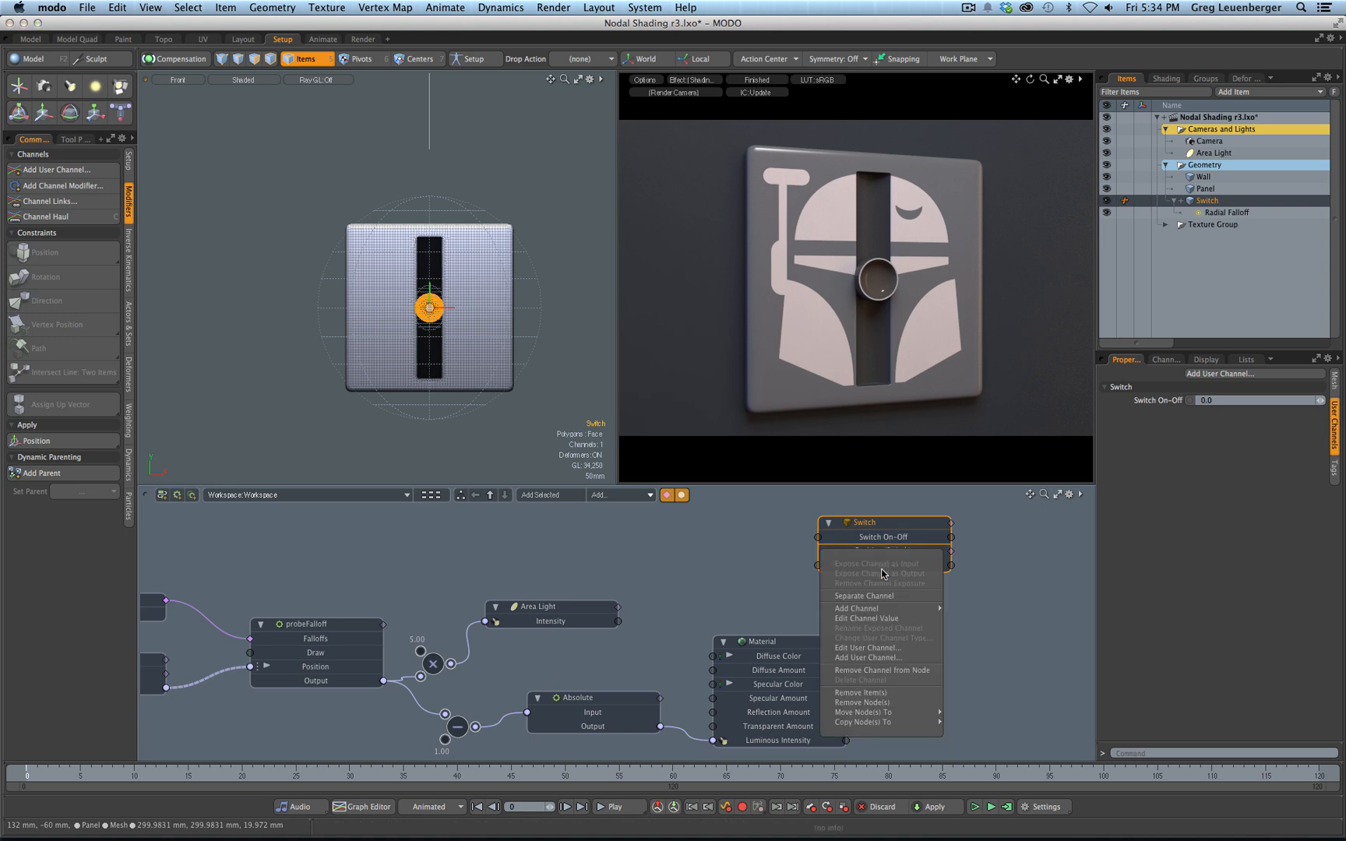
{"action": "right_click", "coordinate": [880, 571]}
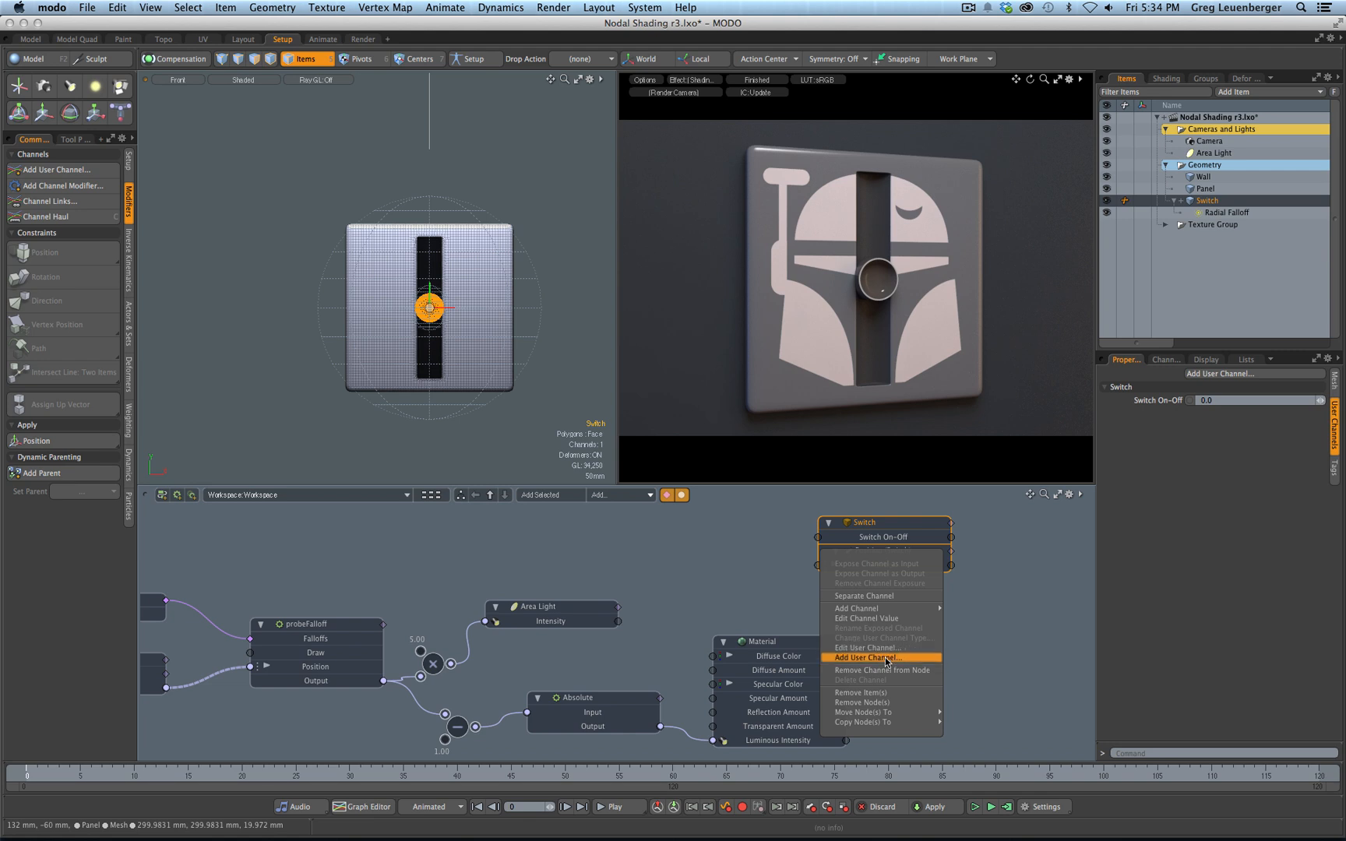
{"action": "left_click", "coordinate": [880, 671]}
{"action": "left_click_drag", "start_coordinate": [881, 552], "coordinate": [902, 559]}
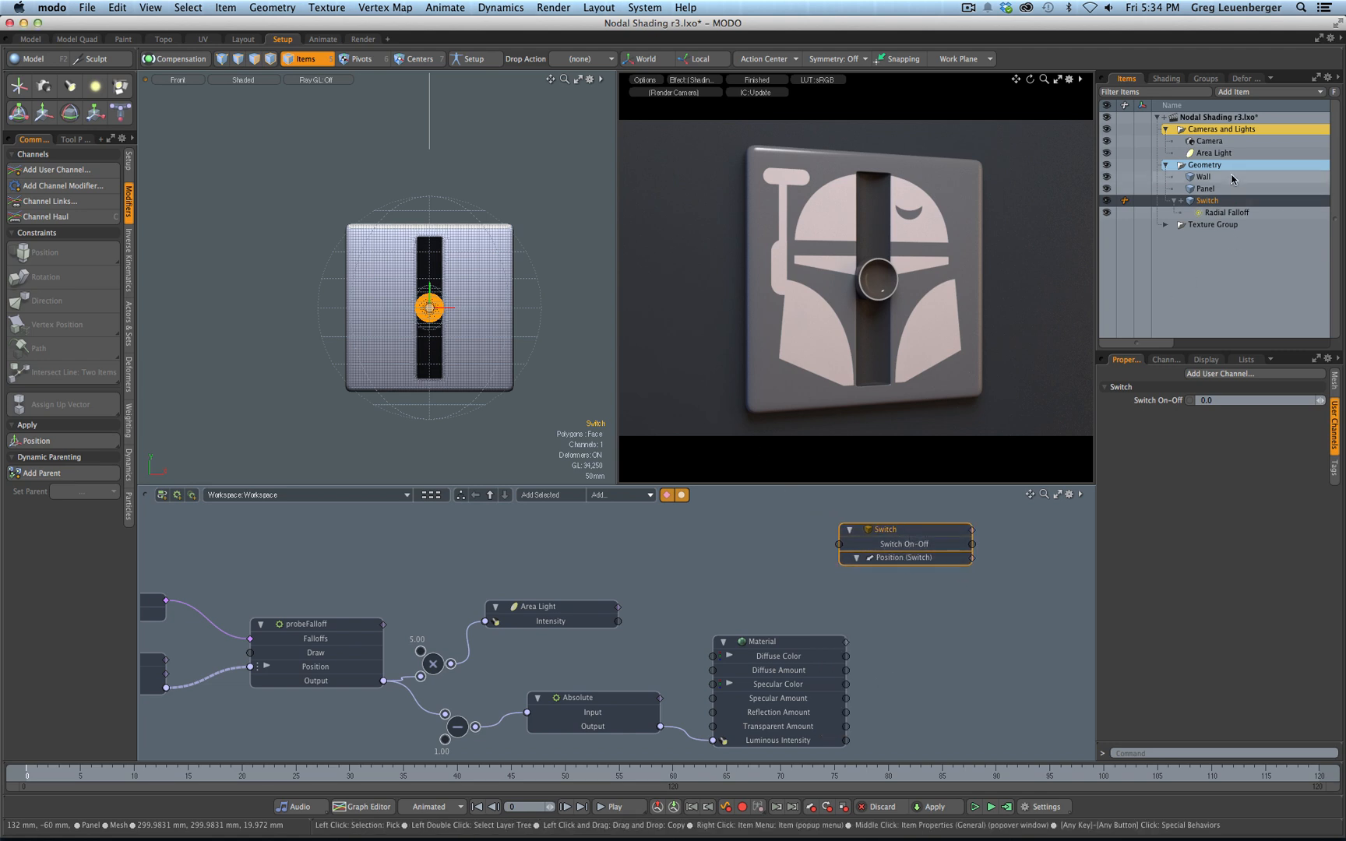
Add a Channel Handle item to the scene and move it out of the Geometry group to the end of the item list
{"action": "left_click", "coordinate": [1234, 92]}
{"action": "mouse_move", "coordinate": [1227, 154]}
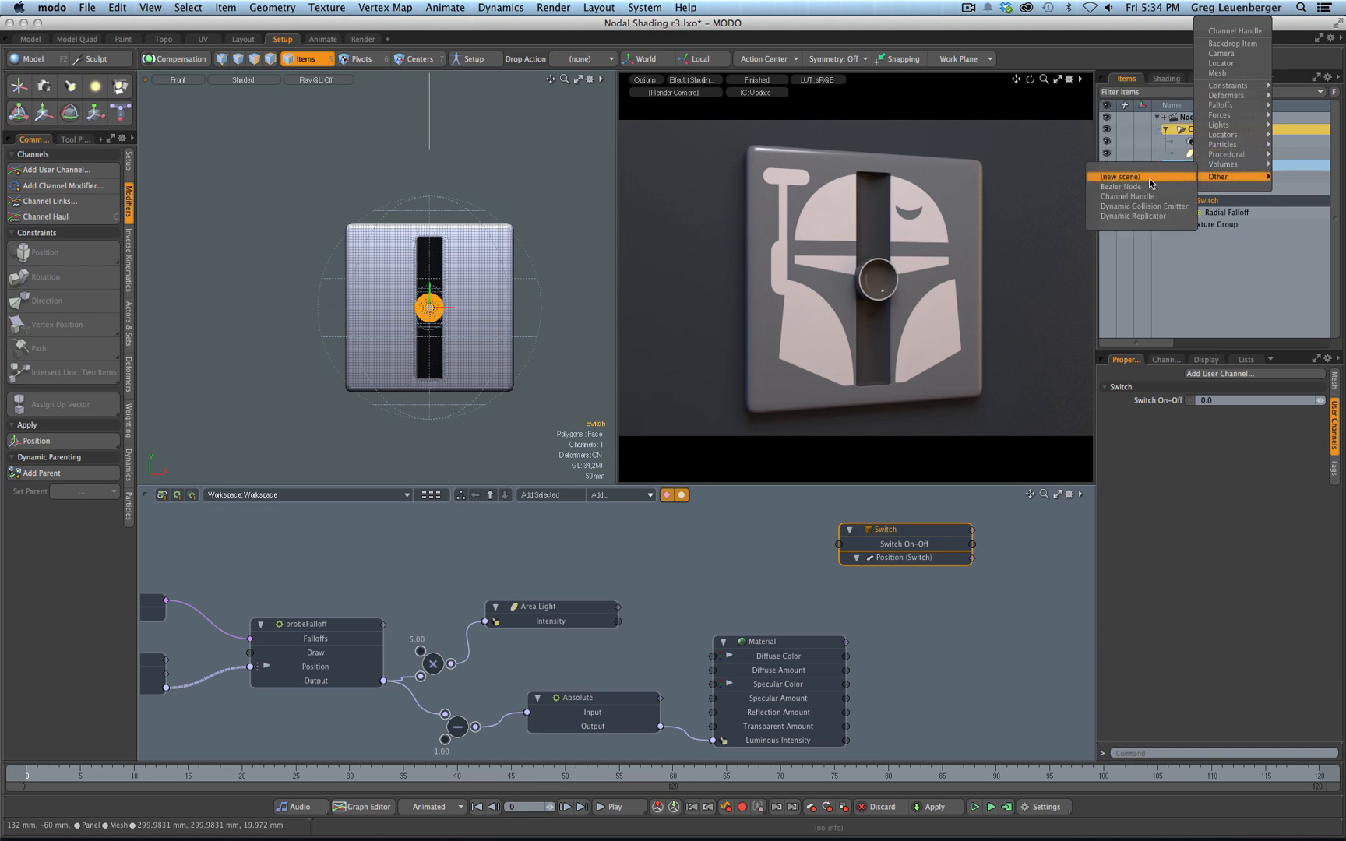
{"action": "left_click", "coordinate": [1145, 203]}
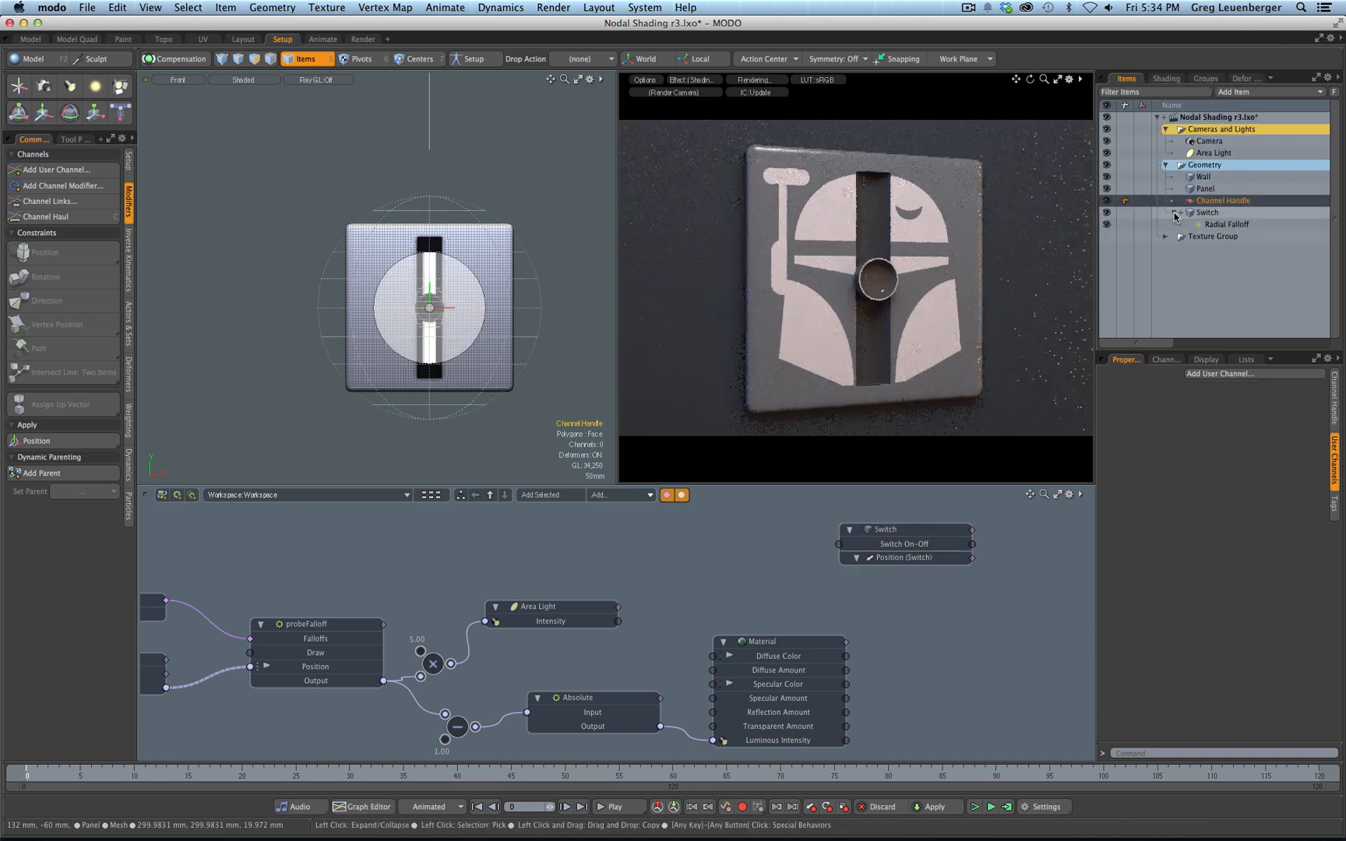
{"action": "left_click", "coordinate": [1174, 213]}
{"action": "left_click_drag", "start_coordinate": [1209, 202], "coordinate": [1220, 232]}
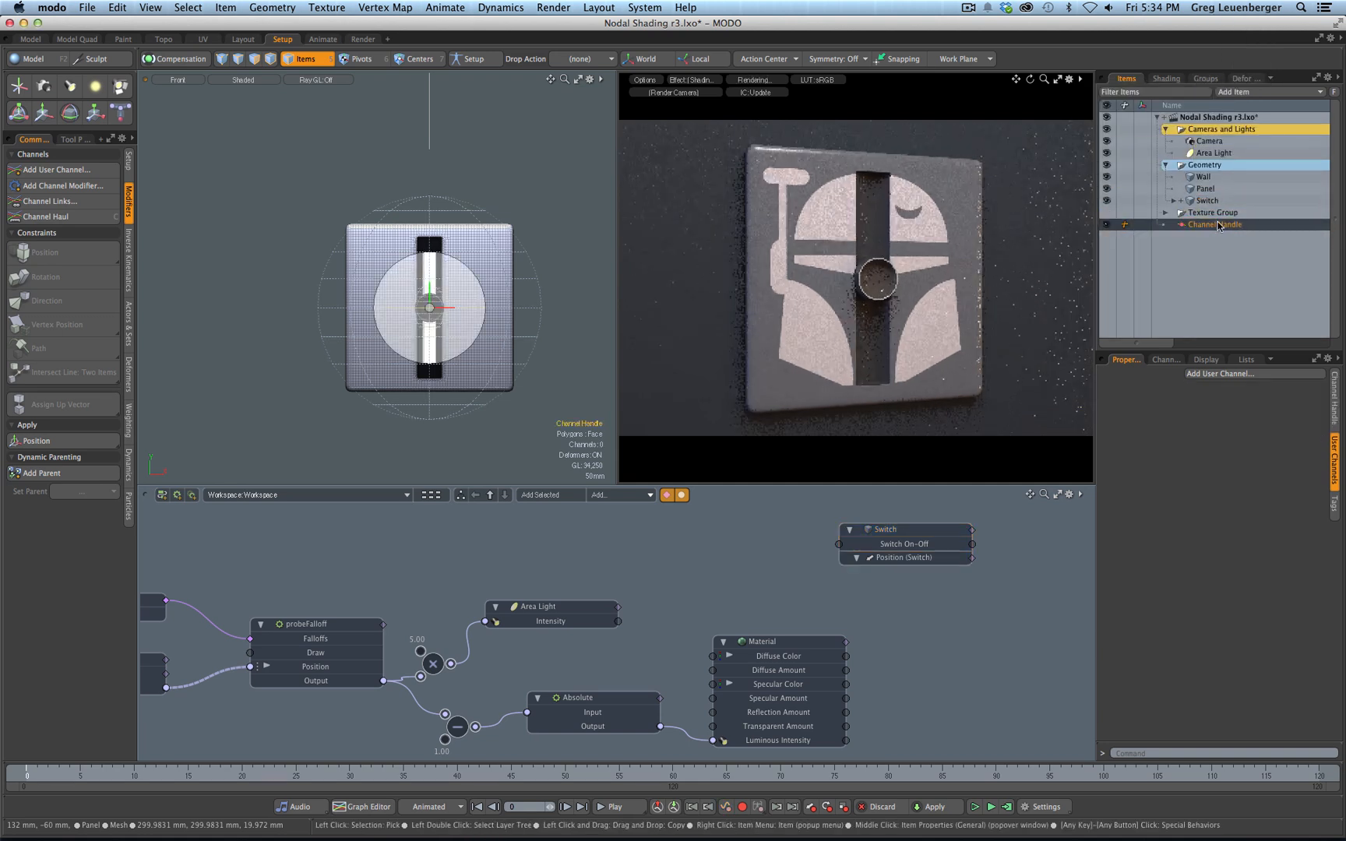
Assign the Channel Handle item to the Switch's Switch On-Off channel
{"action": "left_click", "coordinate": [1207, 200]}
{"action": "left_click", "coordinate": [1155, 400]}
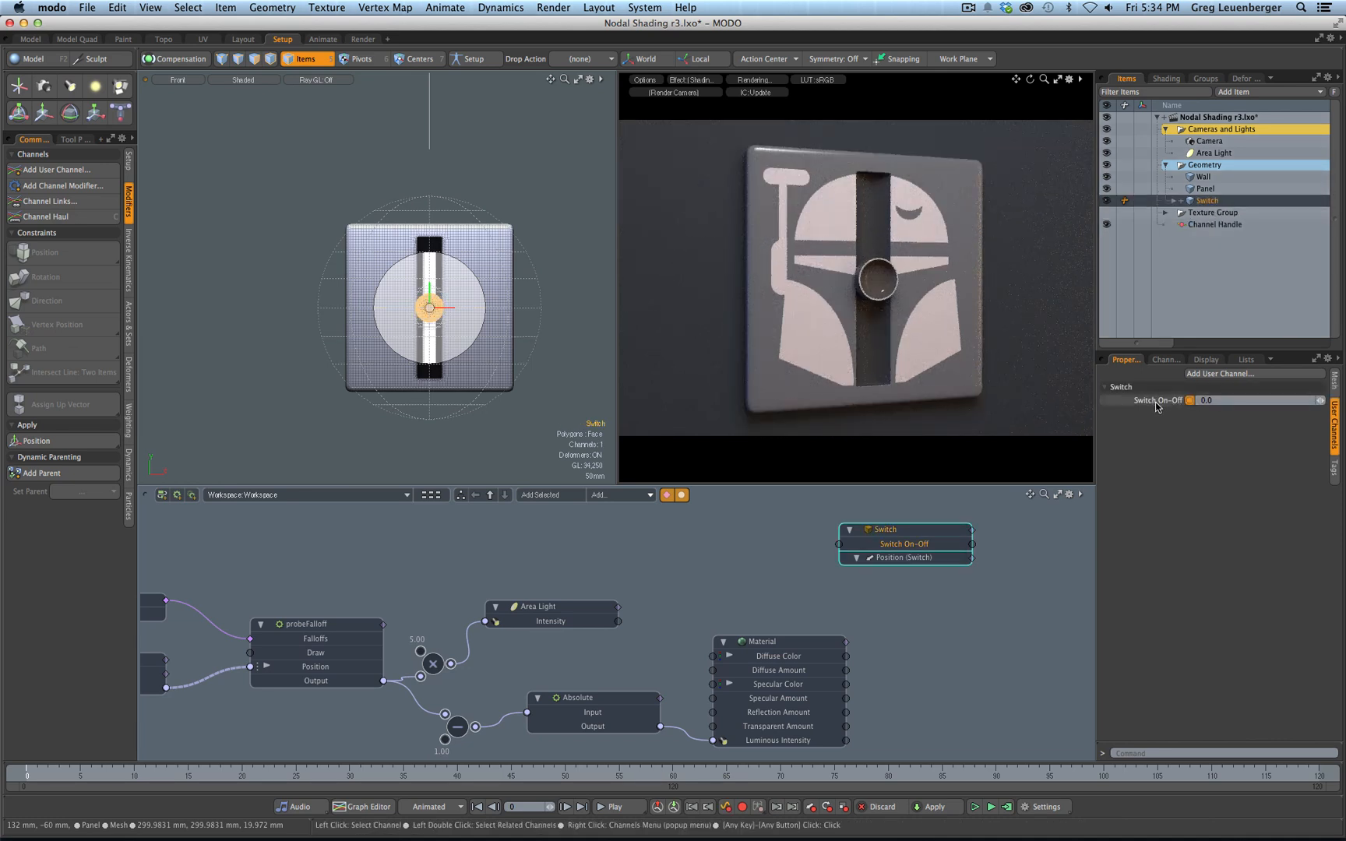
{"action": "left_click", "coordinate": [1166, 359]}
{"action": "scroll", "coordinate": [1324, 669], "scroll_direction": "down", "scroll_amount": 5}
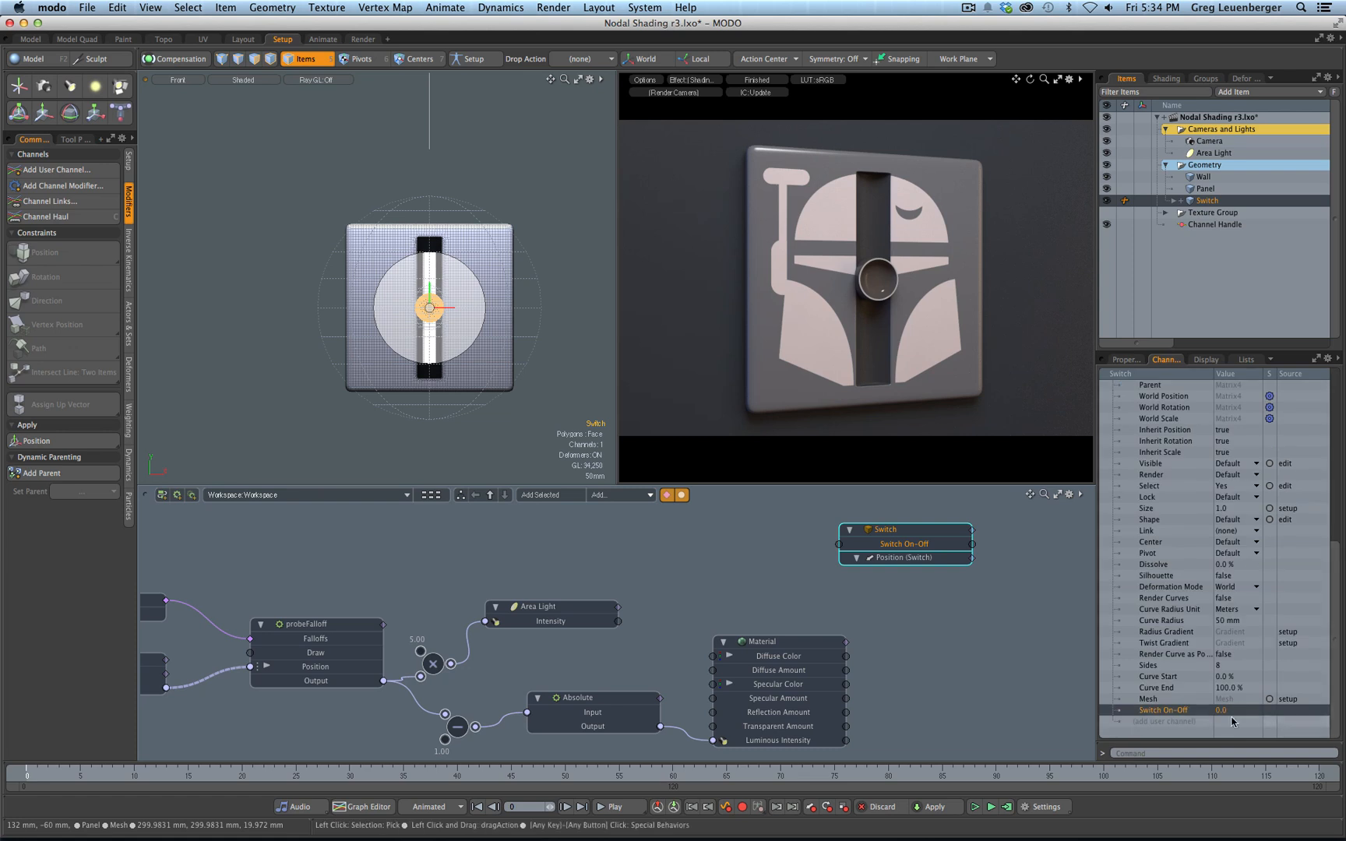
{"action": "left_click", "coordinate": [1125, 359]}
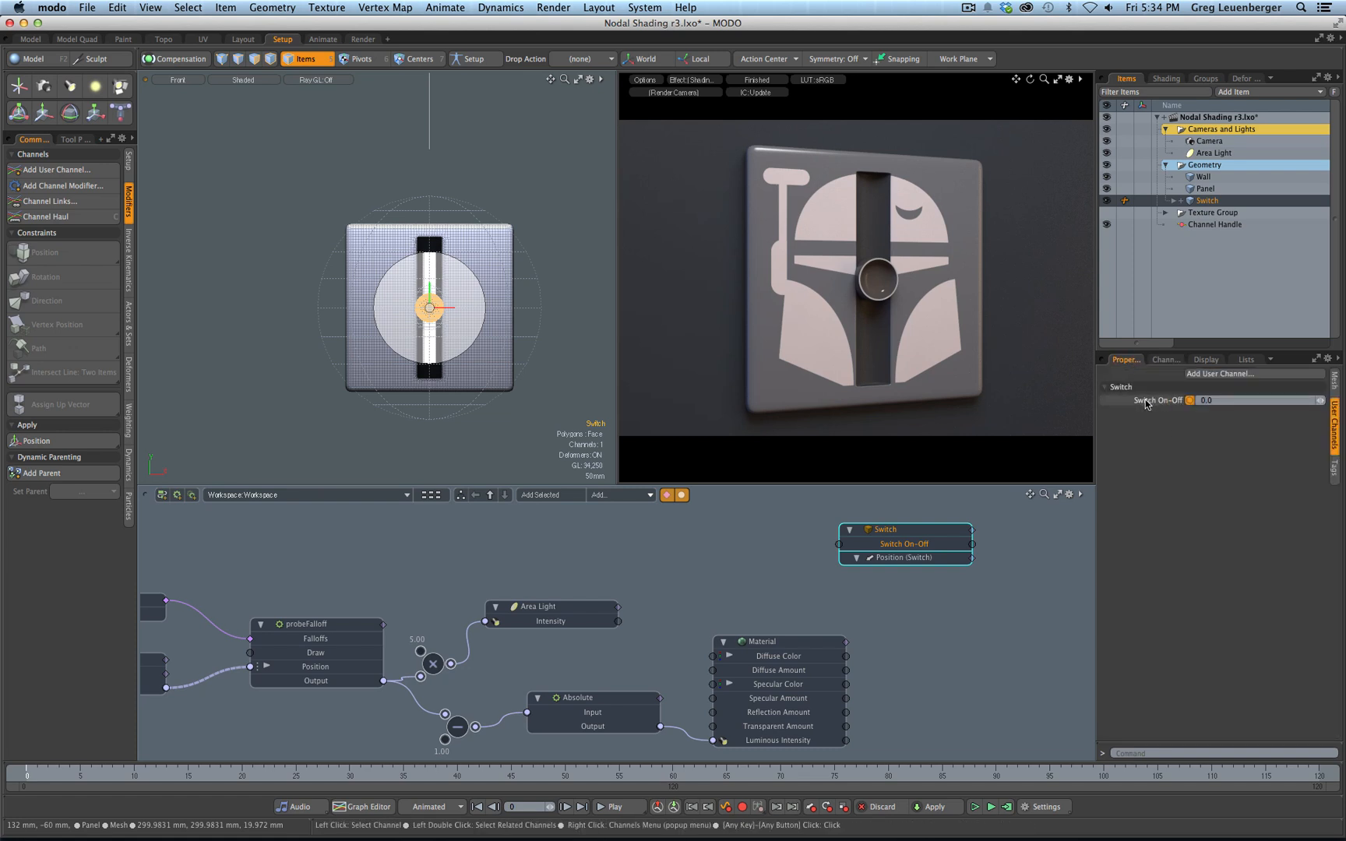
{"action": "right_click", "coordinate": [1148, 402]}
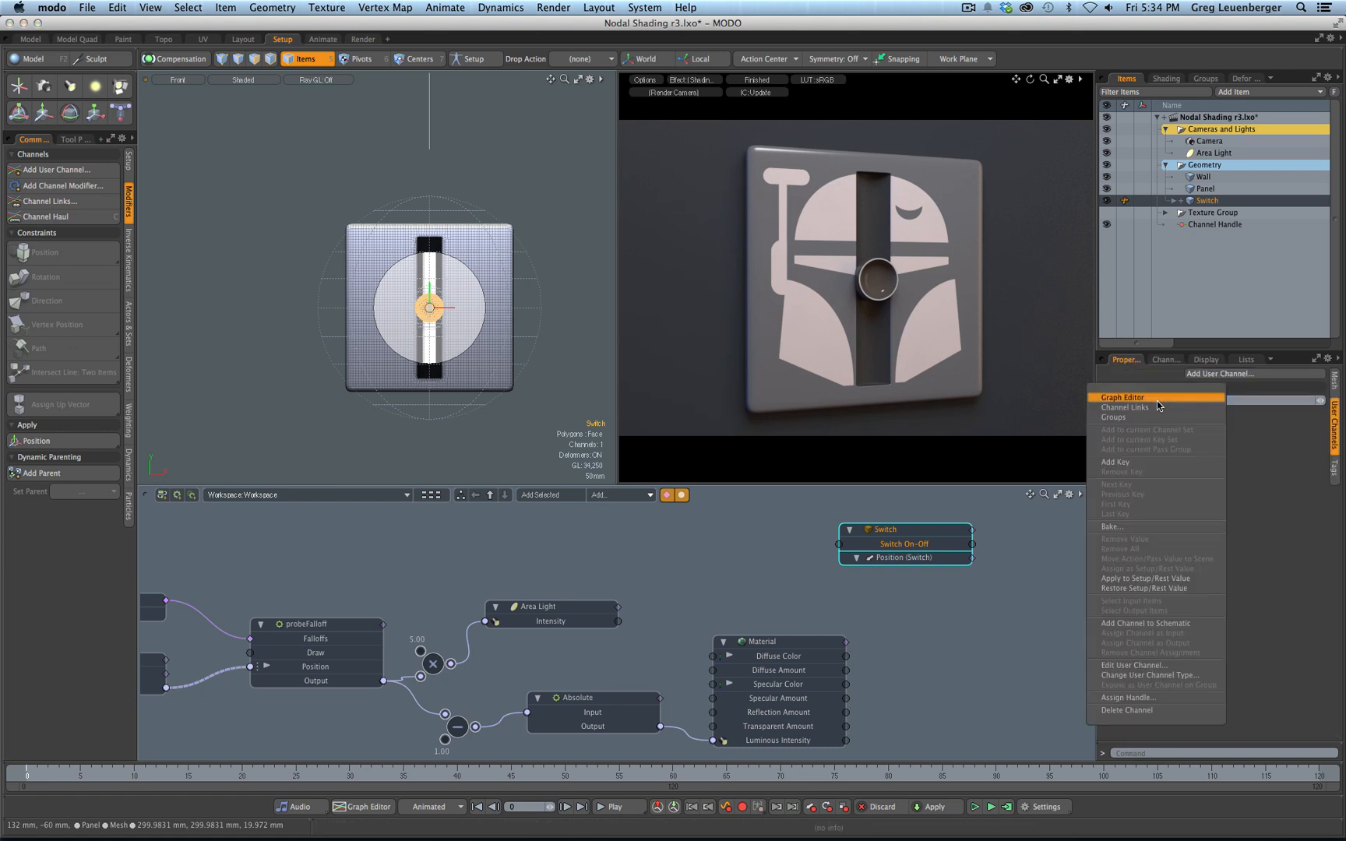
{"action": "left_click", "coordinate": [1145, 697]}
{"action": "left_click", "coordinate": [647, 399]}
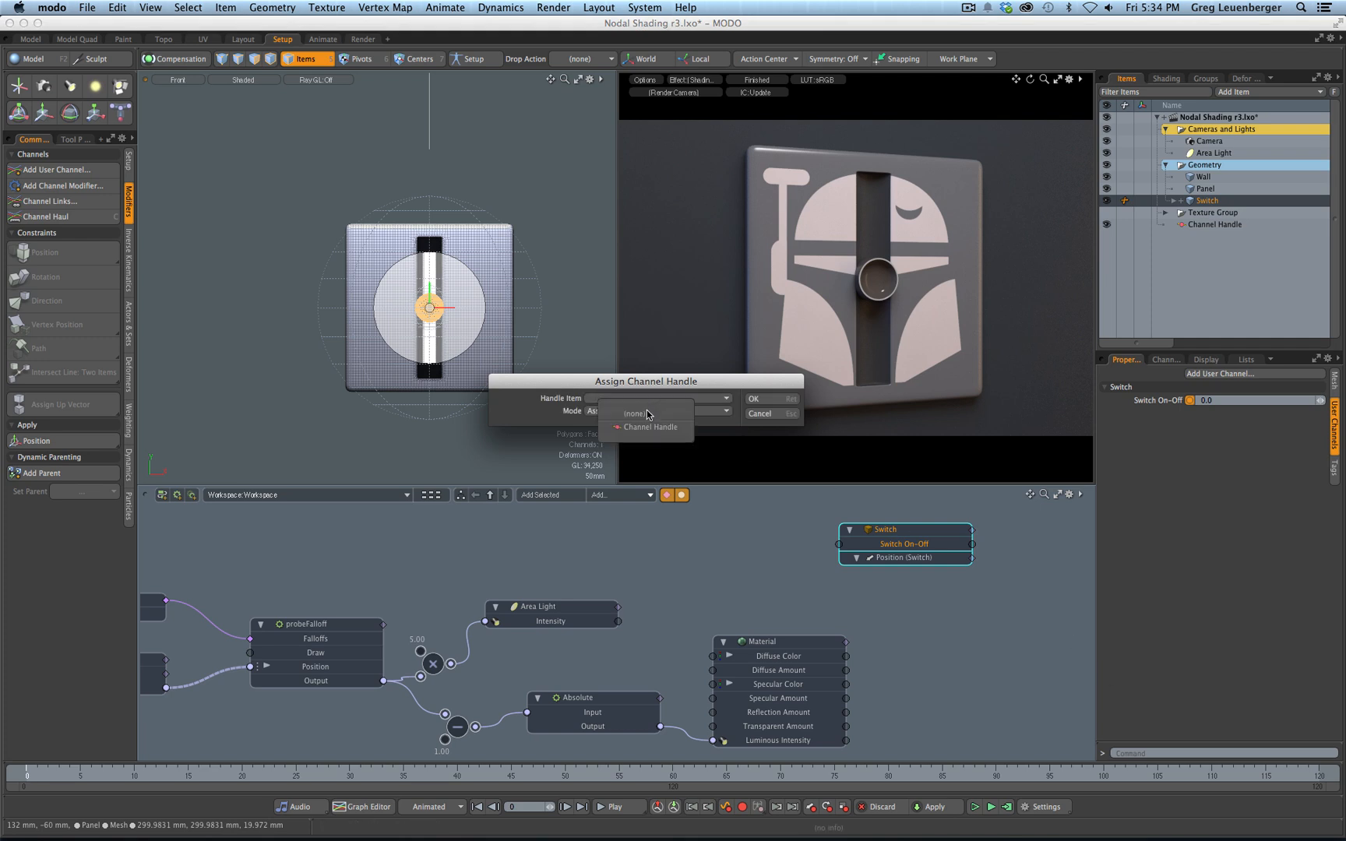
{"action": "left_click", "coordinate": [651, 426]}
{"action": "left_click", "coordinate": [757, 399]}
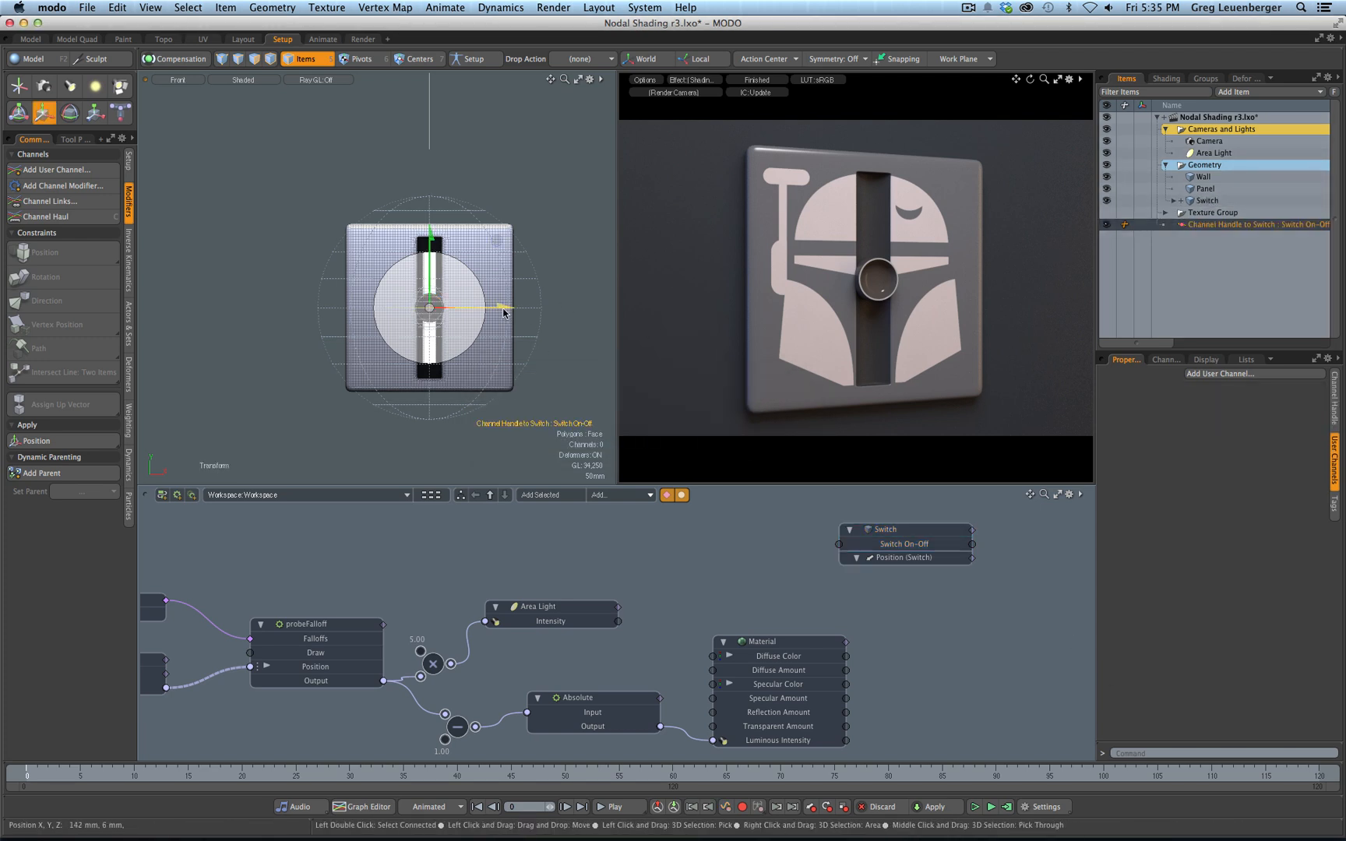
Move the channel handle to about -318 mm in X beside the panel, and display it as an Arrow drawn on View Vertical
{"action": "left_click_drag", "start_coordinate": [503, 313], "coordinate": [325, 312]}
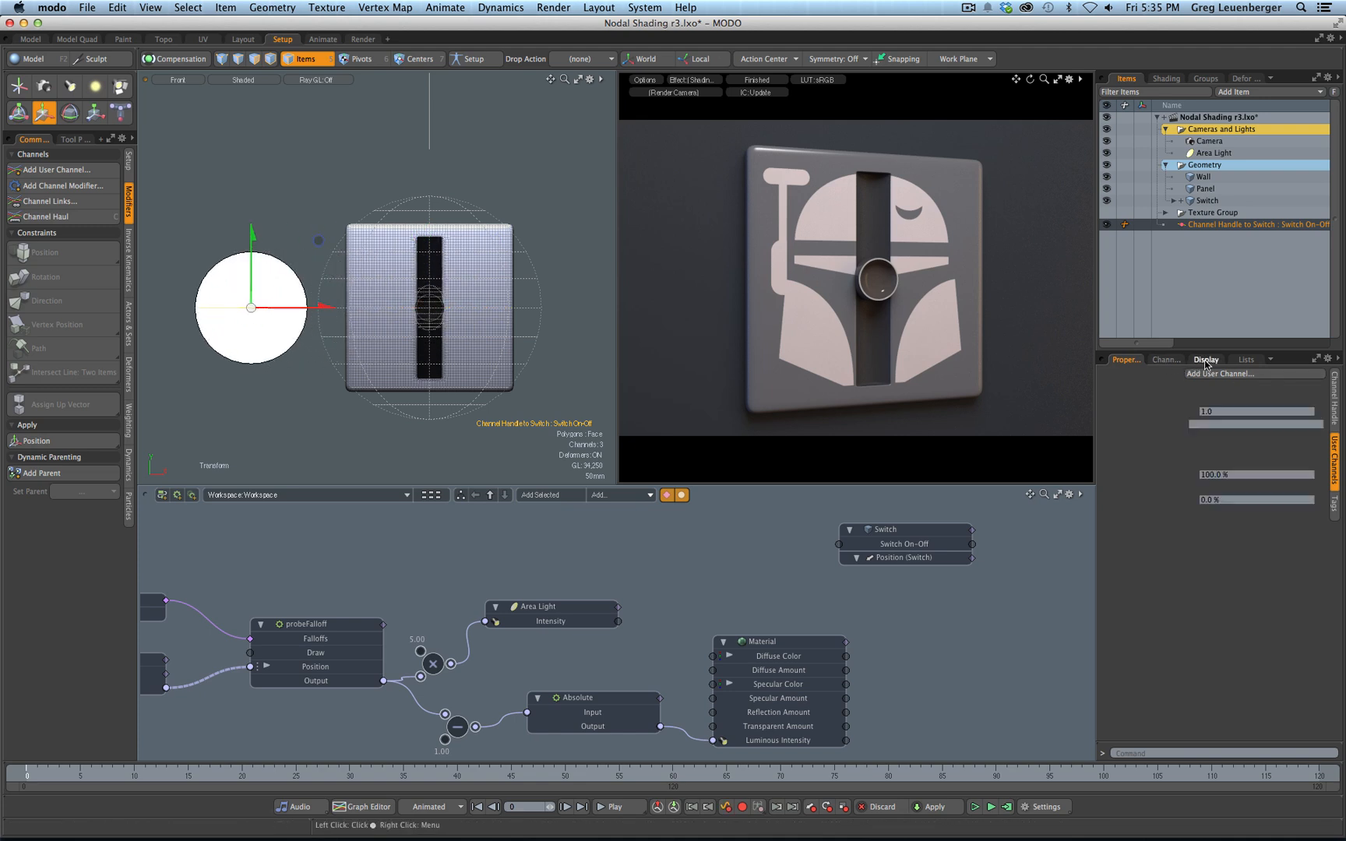
{"action": "left_click", "coordinate": [1206, 361]}
{"action": "left_click", "coordinate": [1207, 437]}
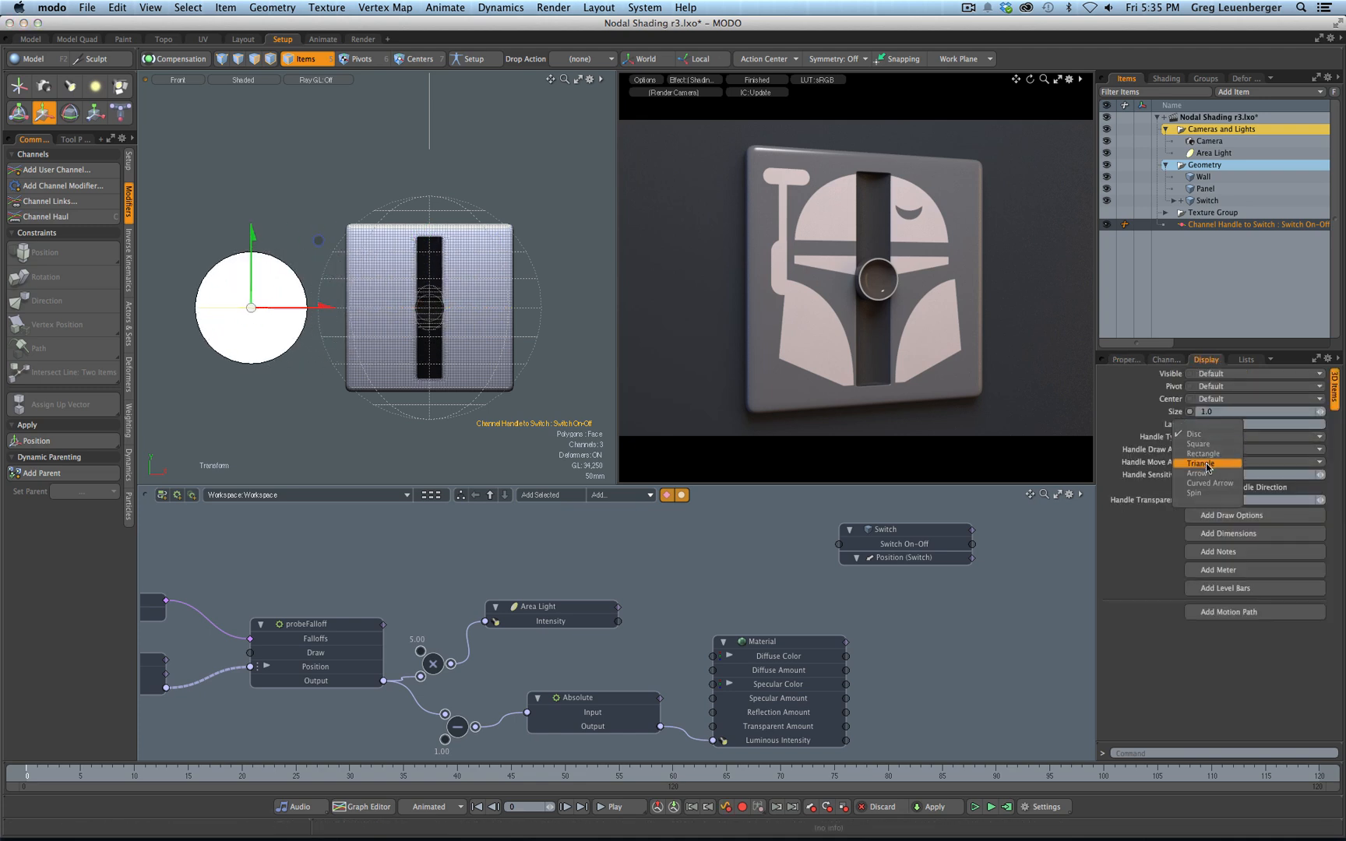
{"action": "left_click", "coordinate": [1209, 471]}
{"action": "left_click", "coordinate": [1215, 450]}
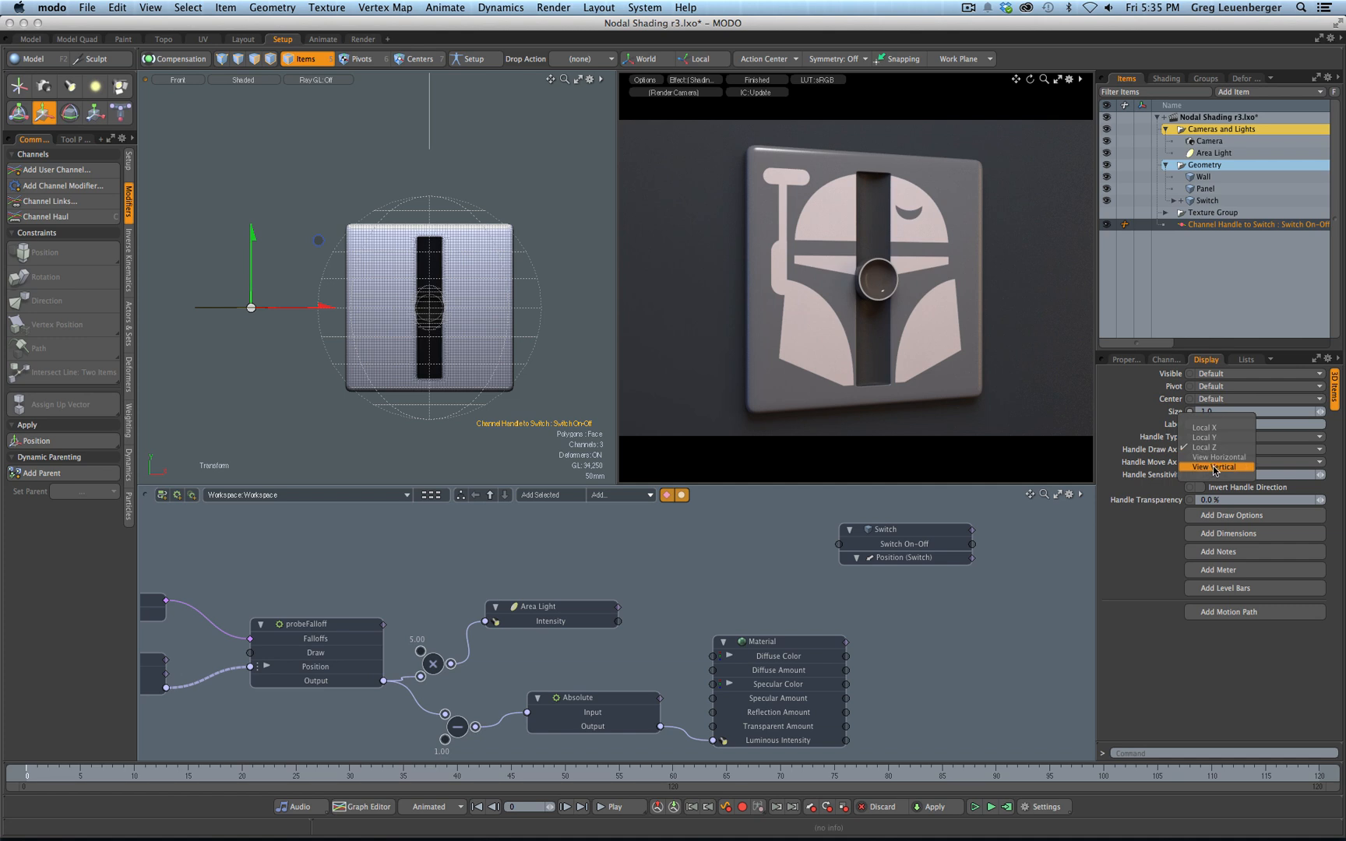
{"action": "left_click", "coordinate": [1213, 467]}
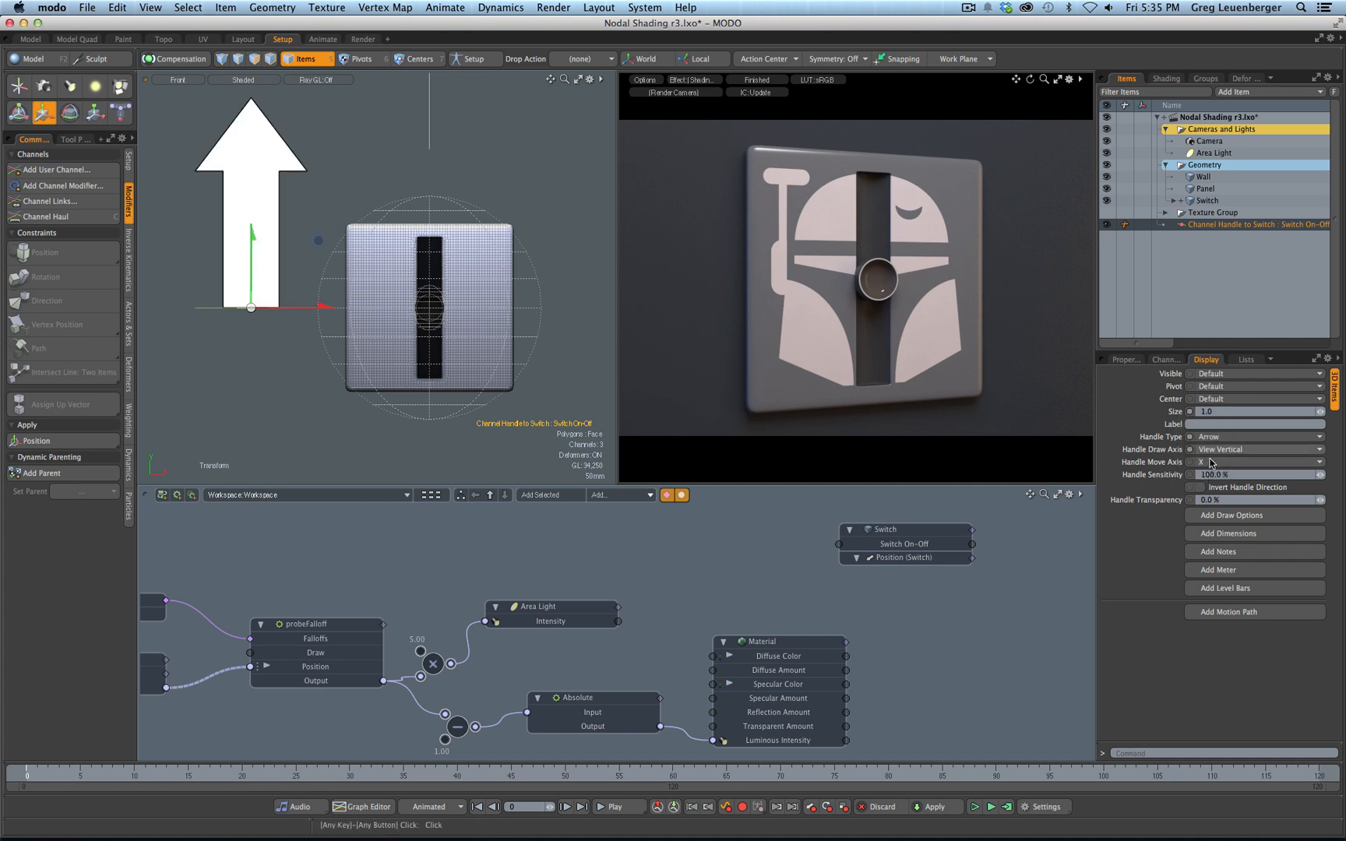
Set the handle's move axis to Y and lower the handle to about -156 mm in Y
{"action": "left_click", "coordinate": [1220, 463]}
{"action": "left_click", "coordinate": [1217, 470]}
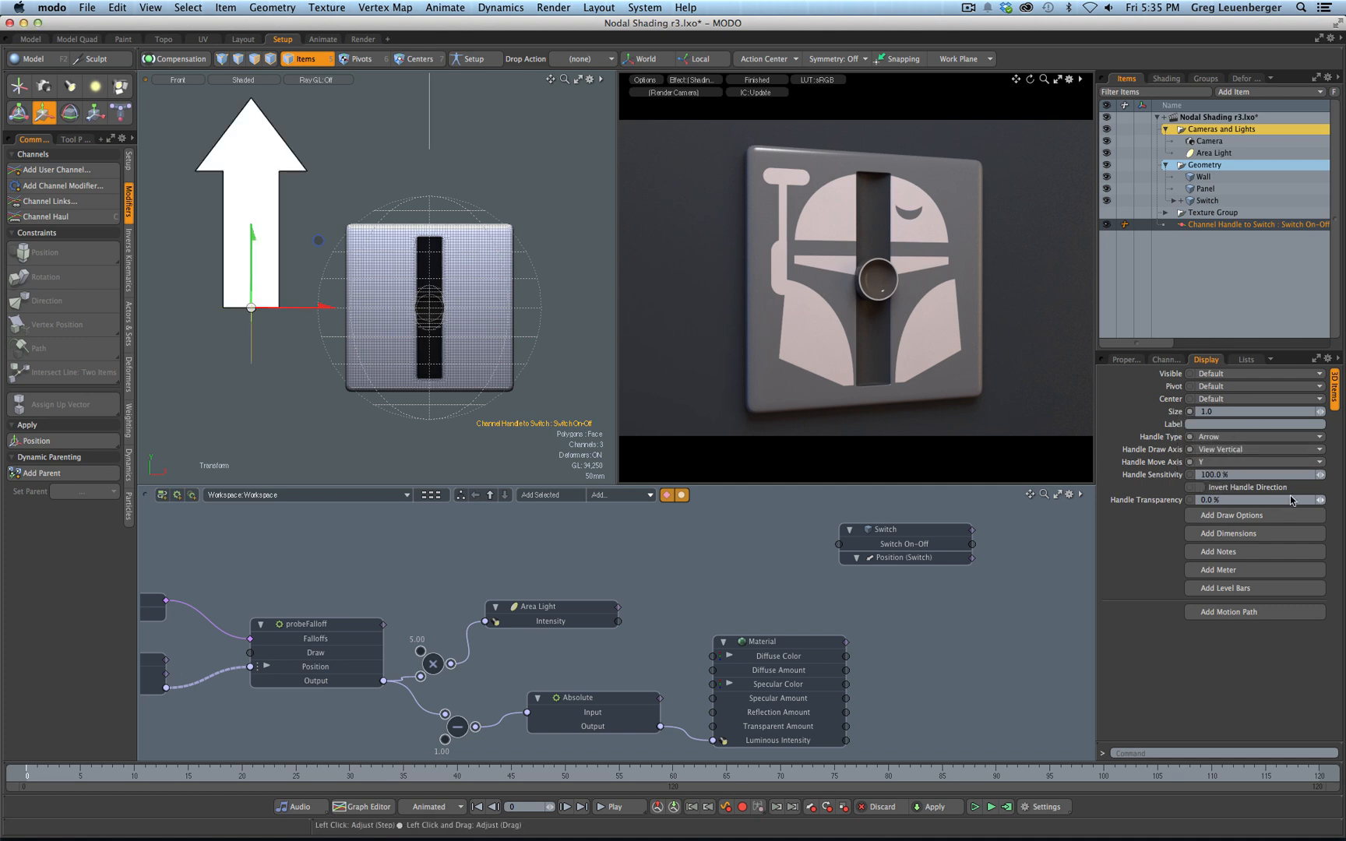
{"action": "left_click_drag", "start_coordinate": [255, 246], "coordinate": [256, 333]}
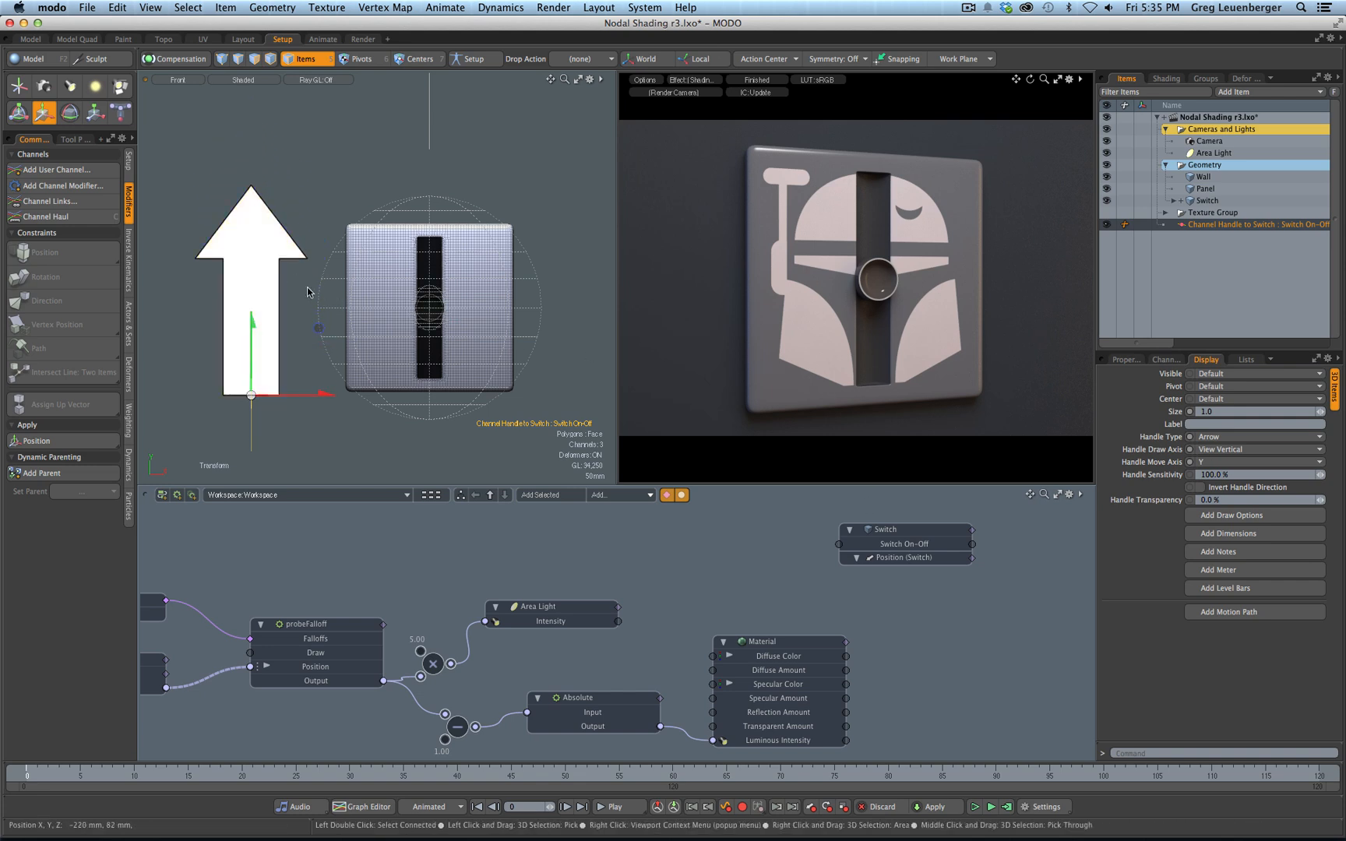
{"action": "key", "text": "q"}
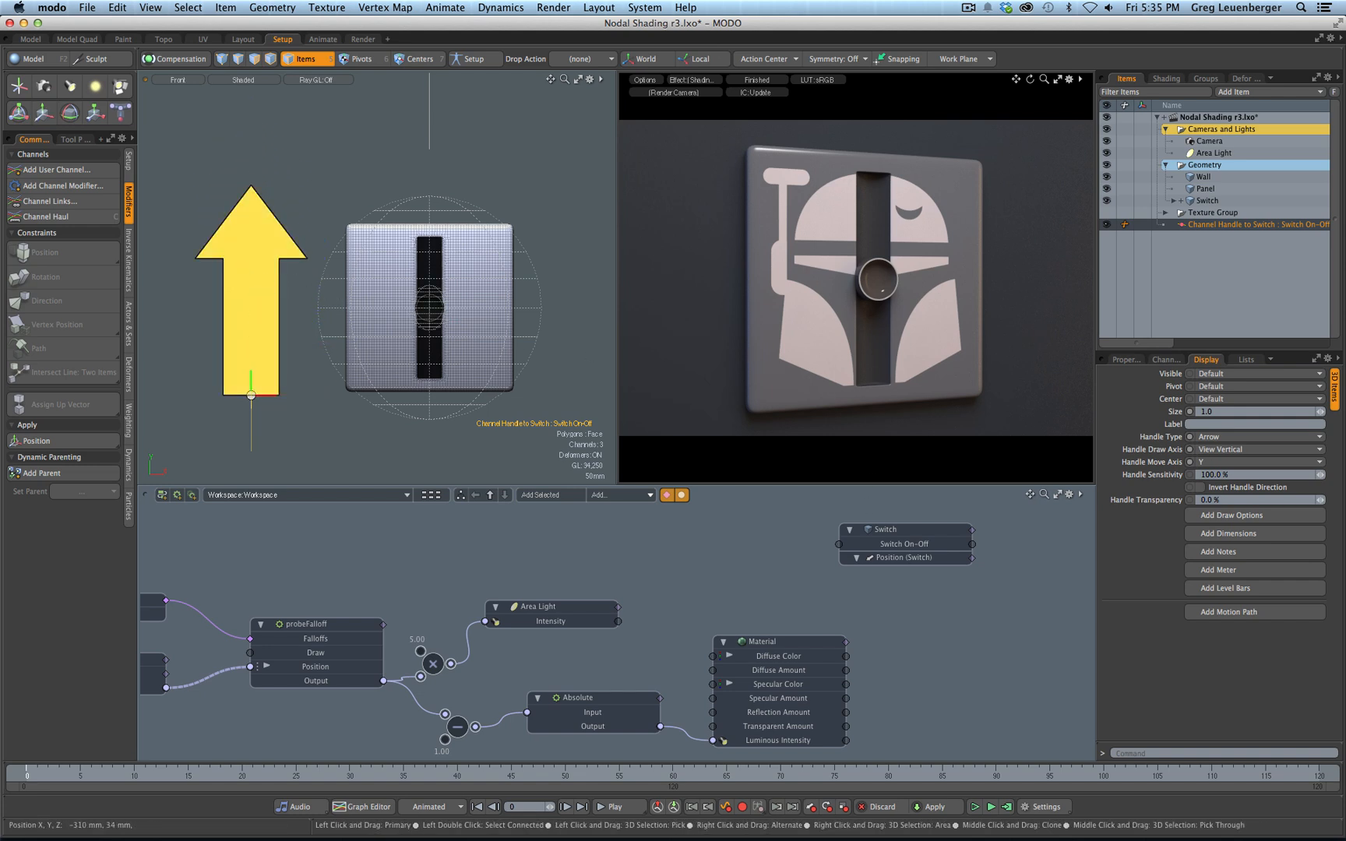
Test the arrow handle by sliding it up and down, leaving the Switch On-Off channel at about 0.502
{"action": "left_click", "coordinate": [1126, 359]}
{"action": "left_click", "coordinate": [1334, 419]}
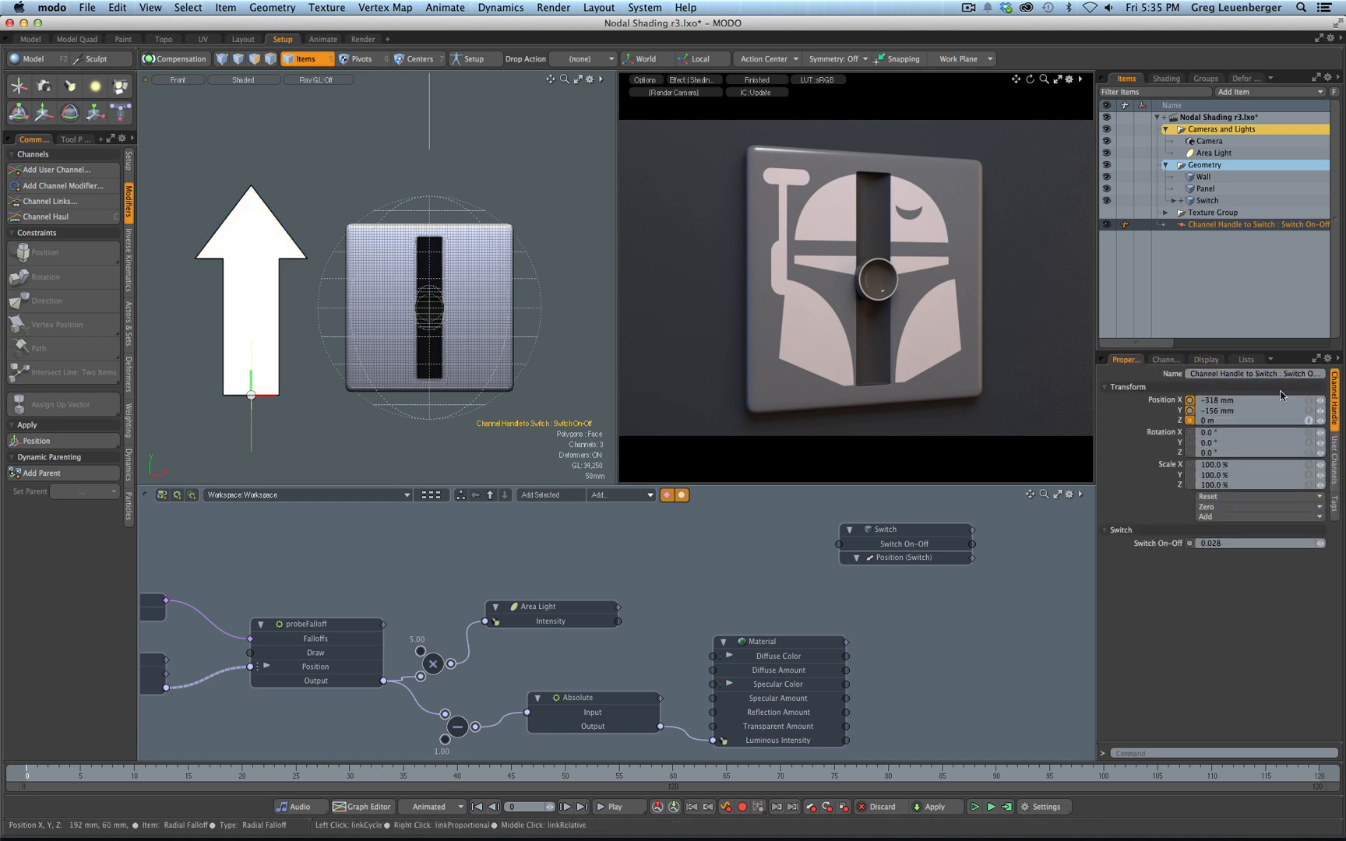
{"action": "left_click", "coordinate": [1208, 201]}
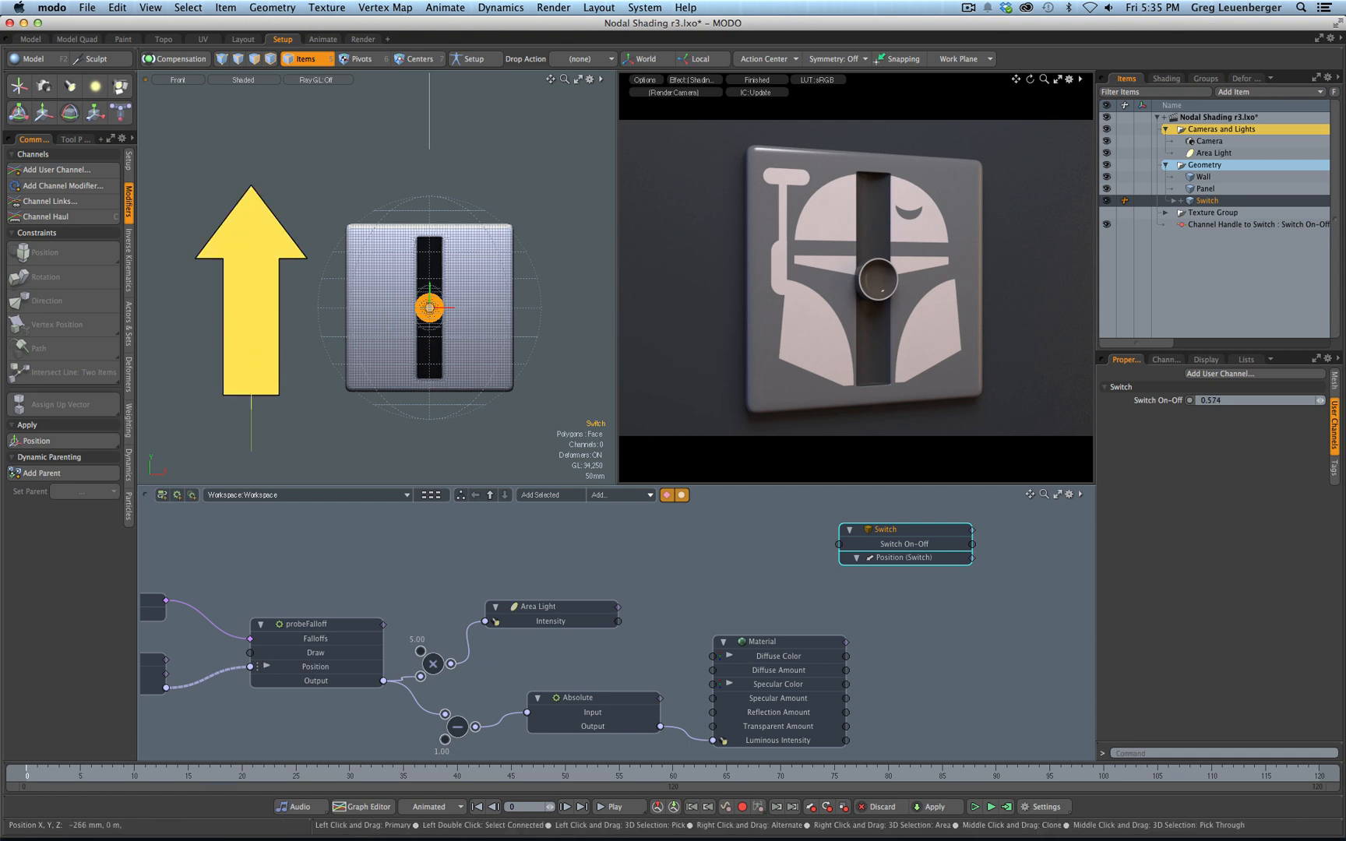
{"action": "left_click_drag", "start_coordinate": [266, 100], "coordinate": [270, 77]}
{"action": "left_click_drag", "start_coordinate": [257, 245], "coordinate": [274, 458]}
{"action": "left_click", "coordinate": [1160, 402]}
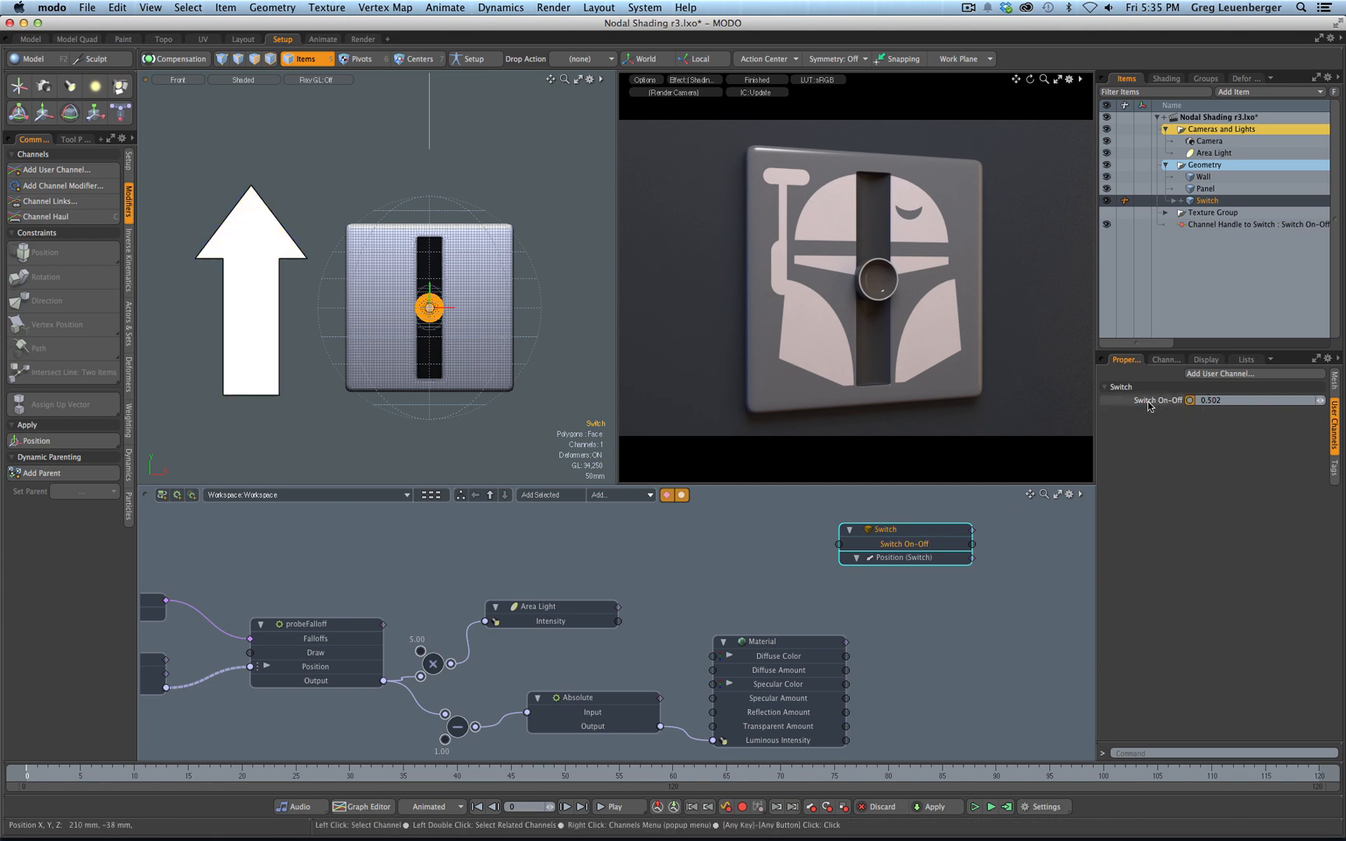
Add the Switch's Position Y channel to the schematic, place the Switch node above the Material node, and show the Switch's user channels
{"action": "left_click_drag", "start_coordinate": [914, 560], "coordinate": [928, 543]}
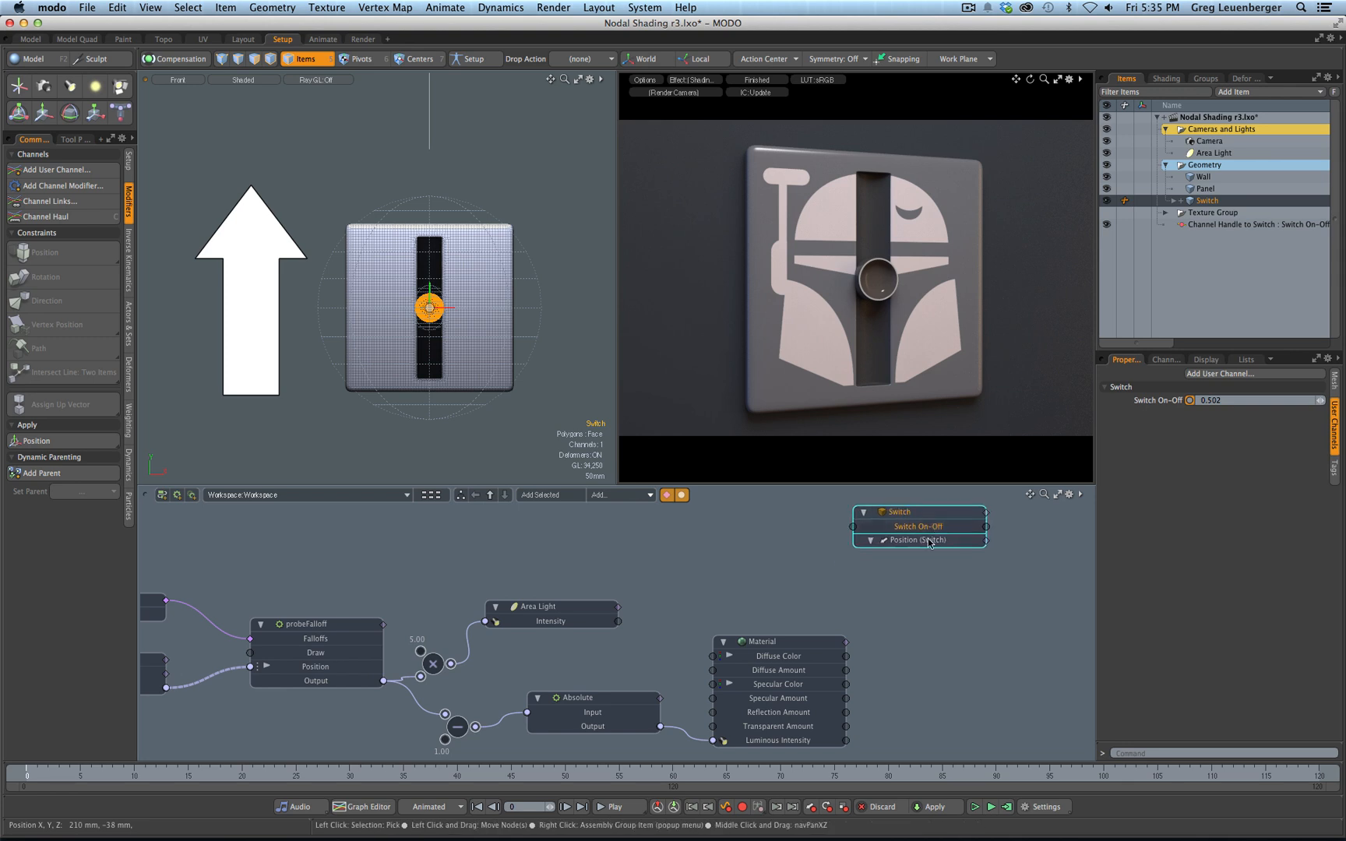
{"action": "left_click", "coordinate": [1165, 362]}
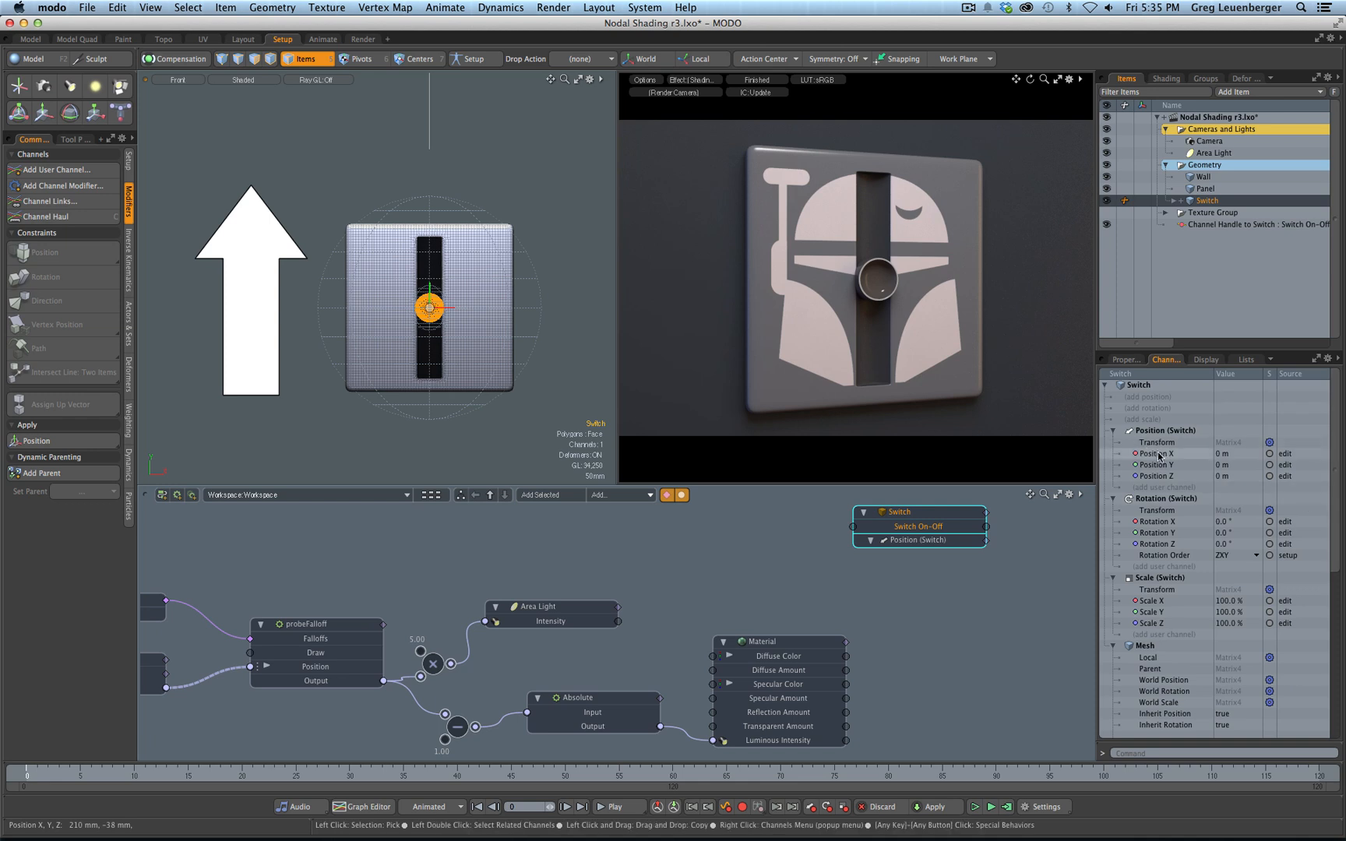
{"action": "right_click", "coordinate": [1154, 465]}
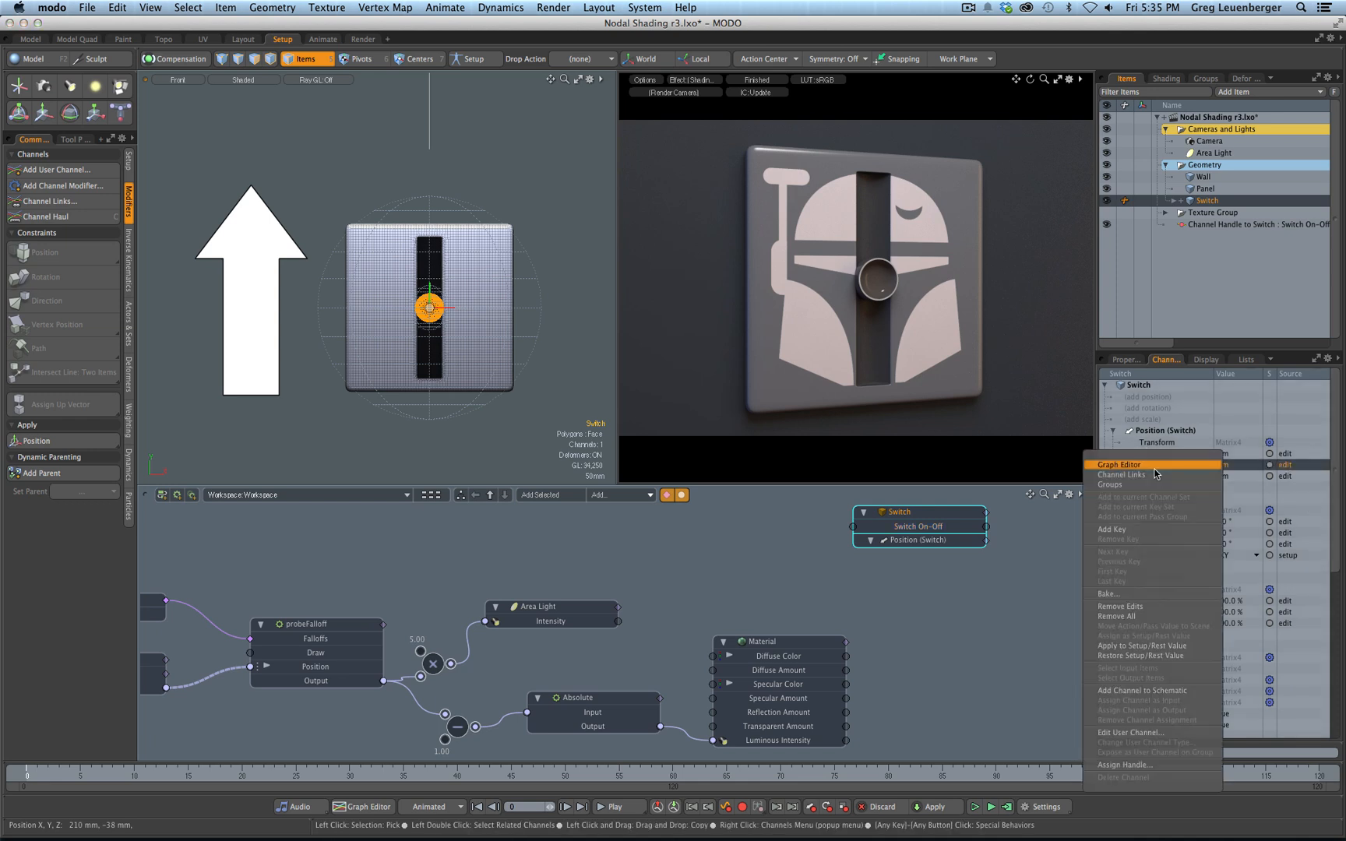
{"action": "left_click", "coordinate": [1143, 691]}
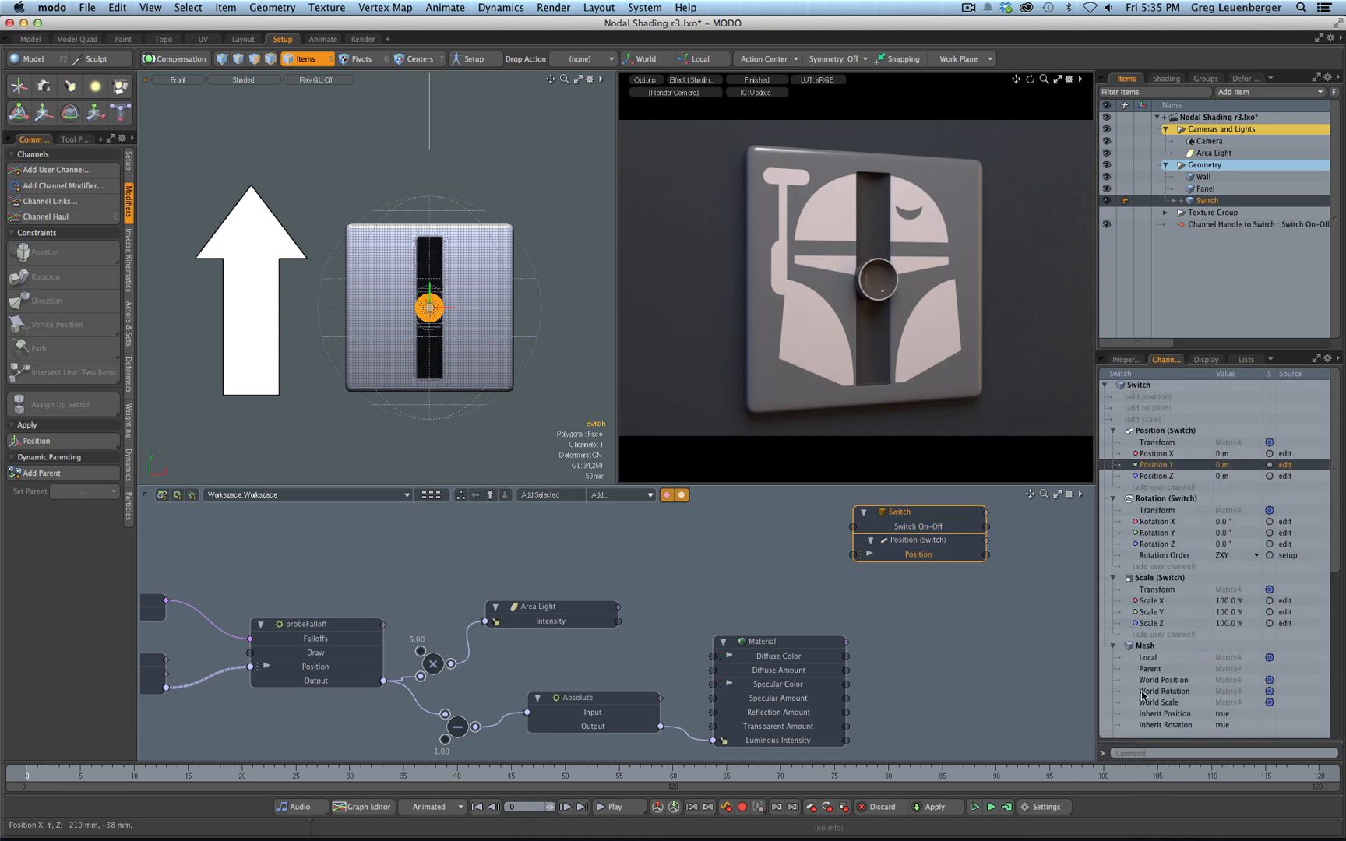
{"action": "left_click_drag", "start_coordinate": [937, 533], "coordinate": [896, 522]}
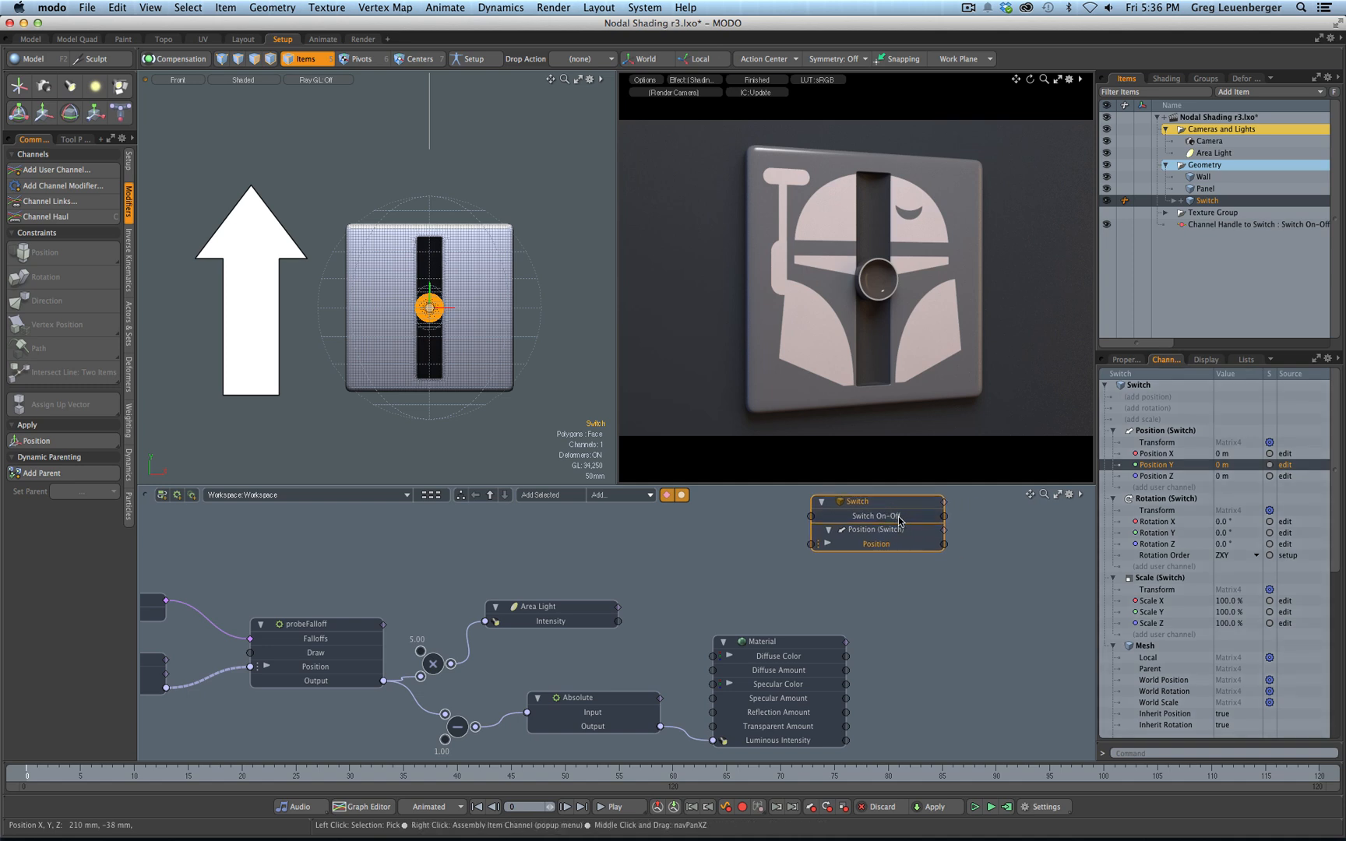
{"action": "left_click", "coordinate": [1125, 360]}
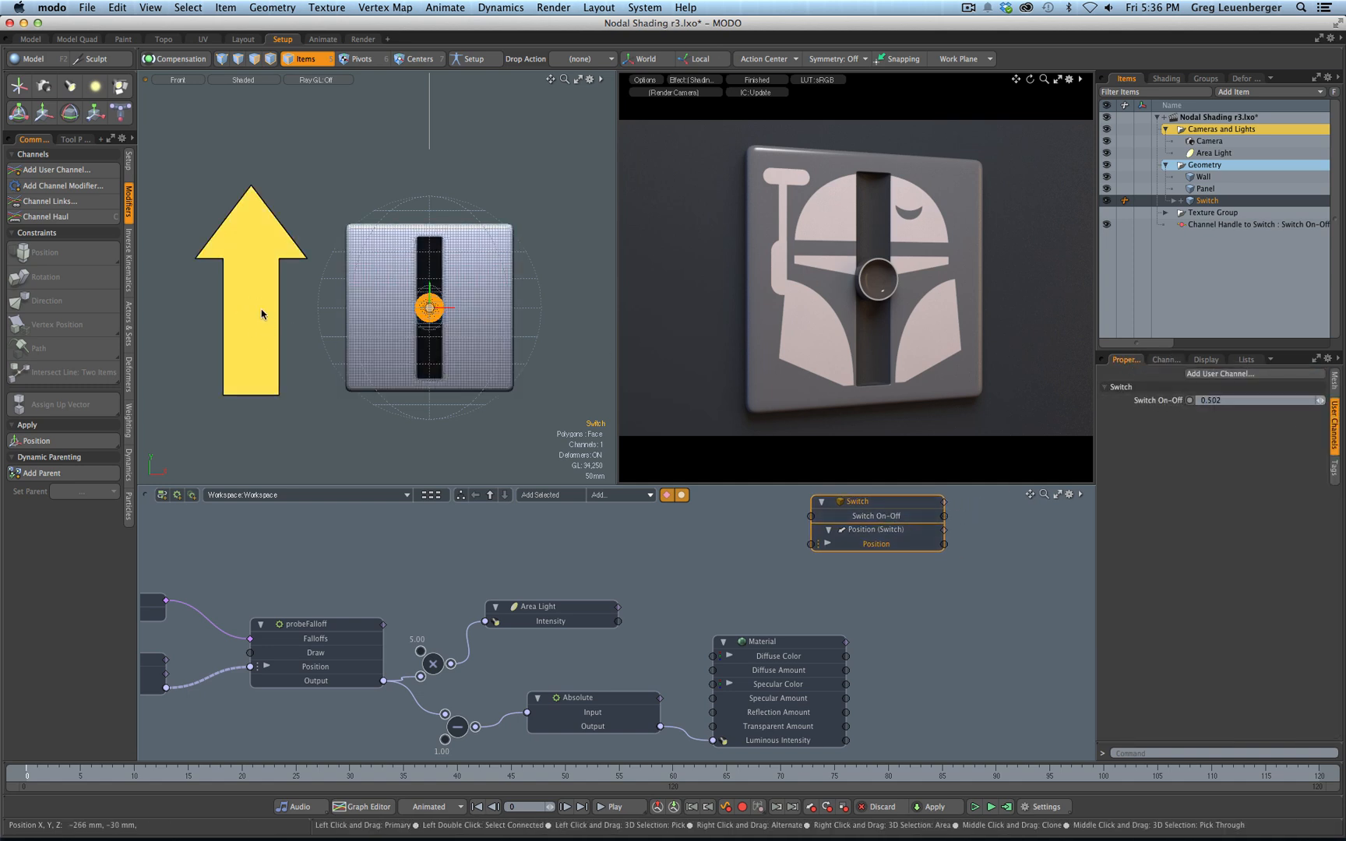
Link the Switch On-Off channel's output to the Switch's Position Y input and slide the arrow handle up and down to test the link
{"action": "left_click", "coordinate": [941, 517]}
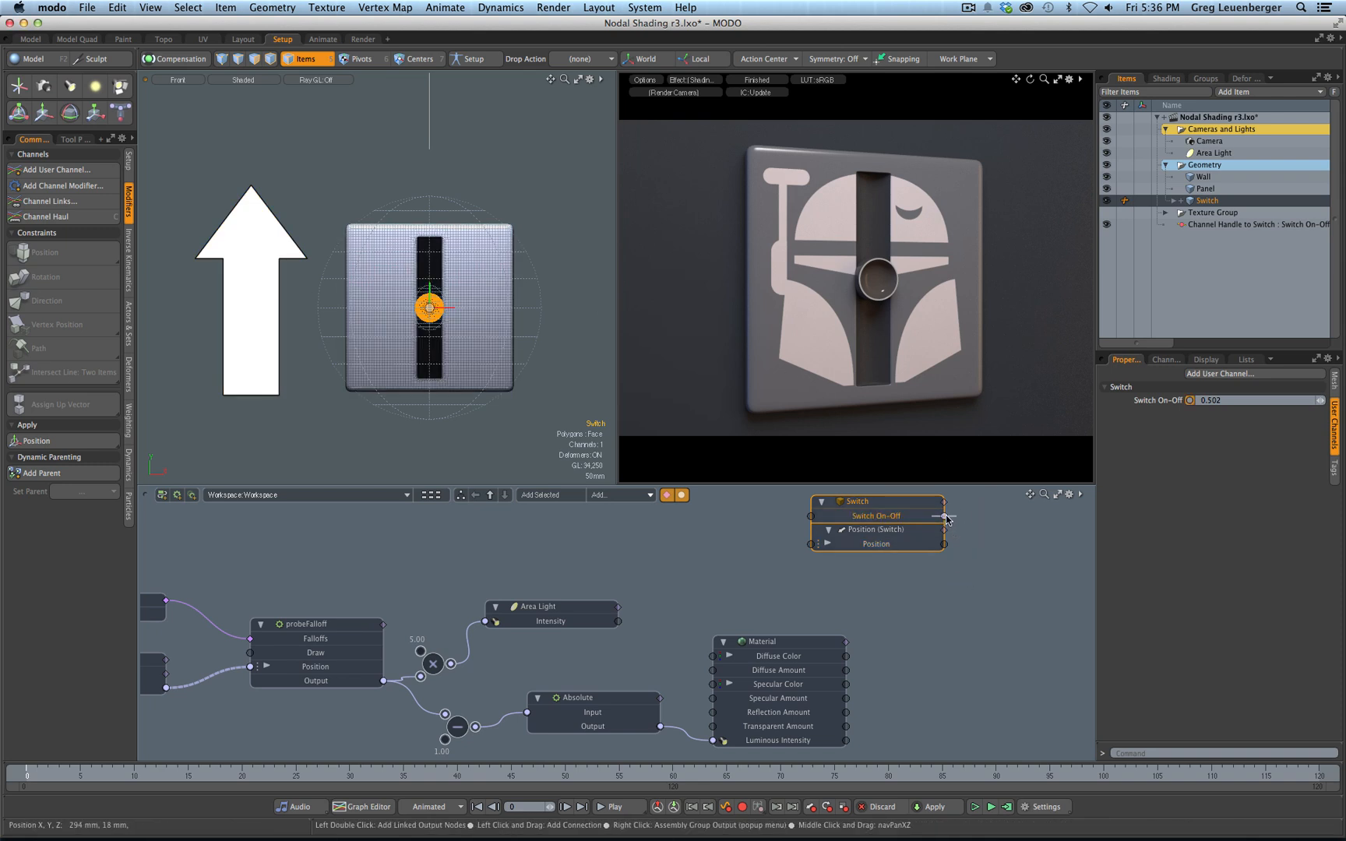
{"action": "left_click_drag", "start_coordinate": [944, 517], "coordinate": [871, 547]}
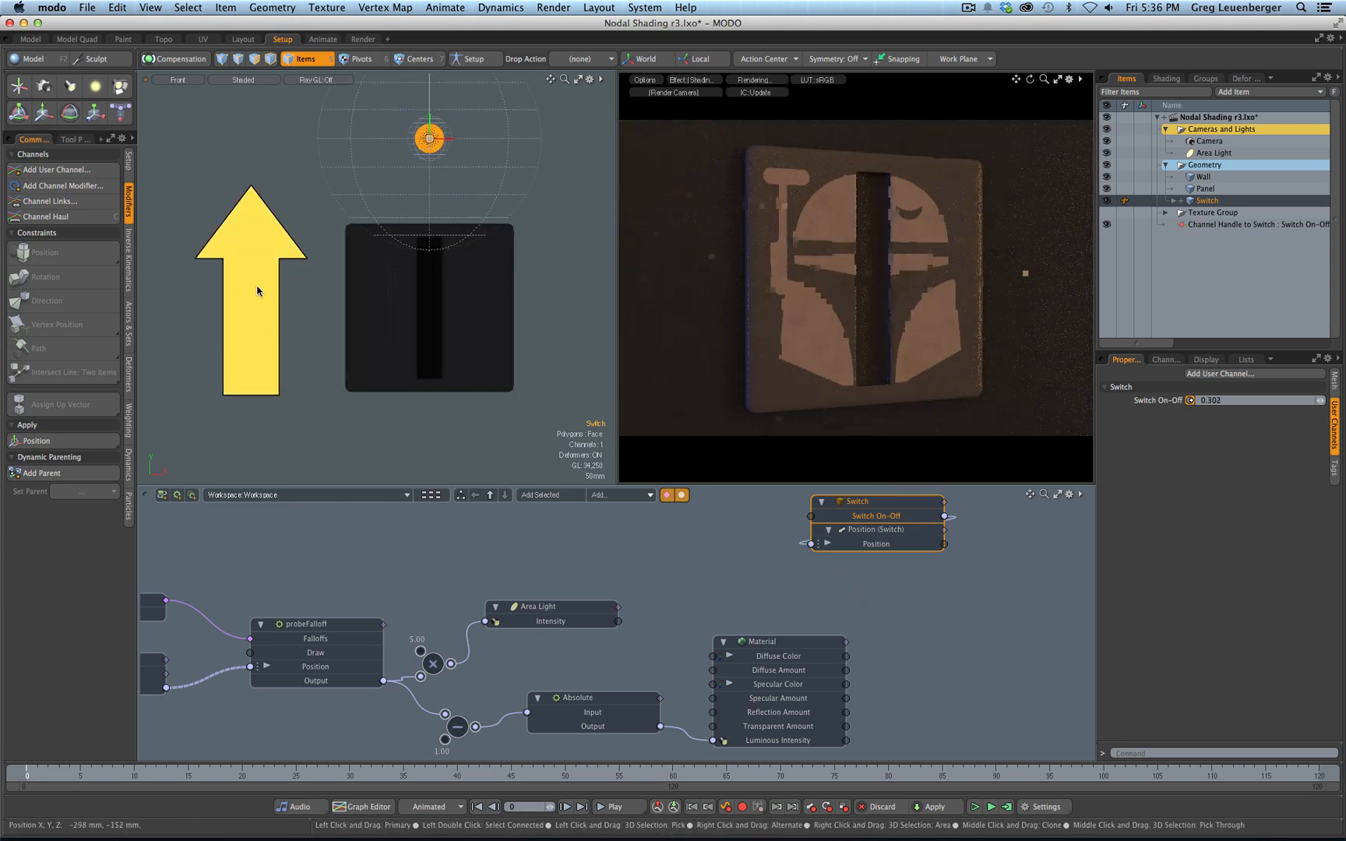
{"action": "left_click_drag", "start_coordinate": [259, 289], "coordinate": [257, 374]}
{"action": "left_click_drag", "start_coordinate": [251, 450], "coordinate": [262, 331]}
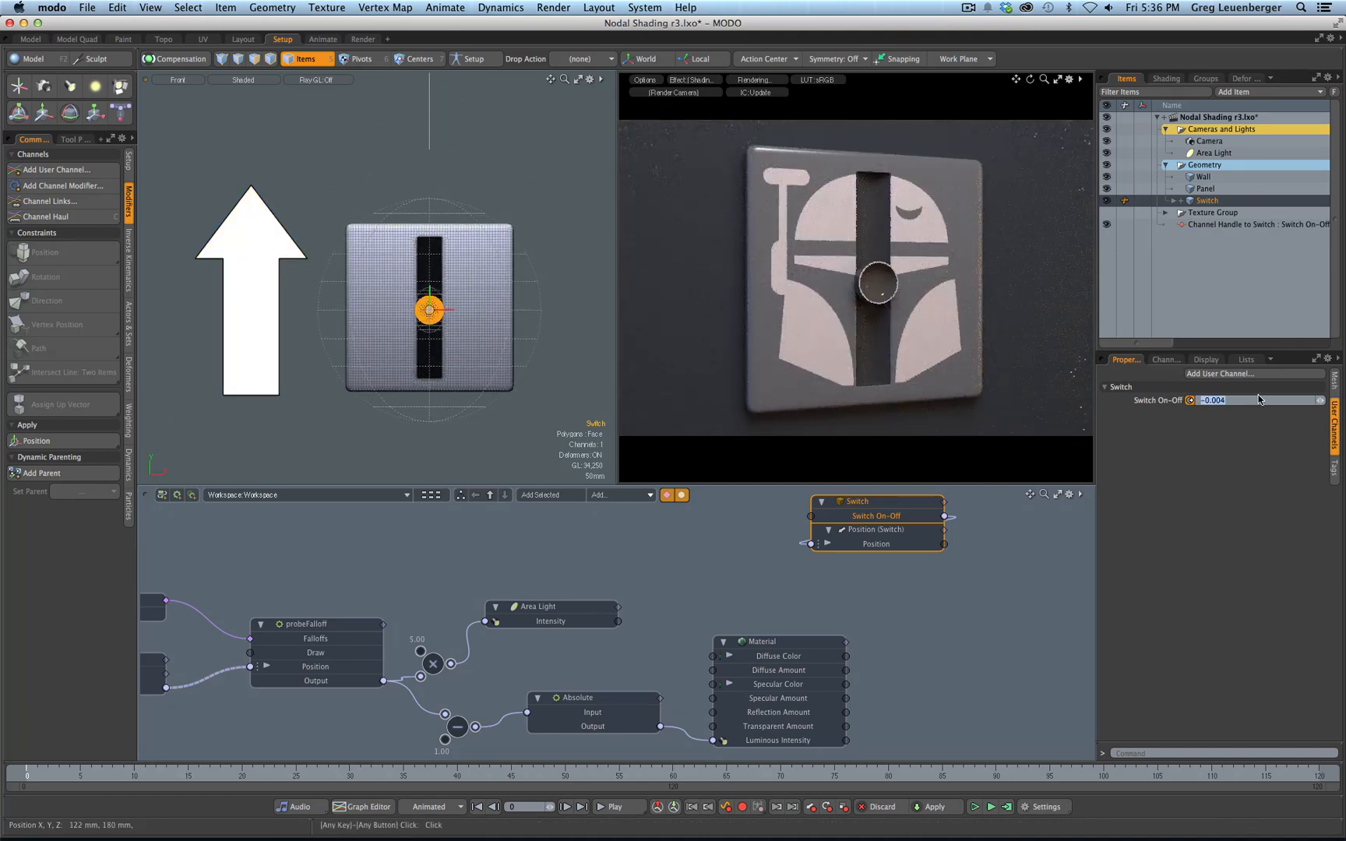
Reset the Switch On-Off channel to 0.0
{"action": "type", "text": "0"}
{"action": "key", "text": "Return"}
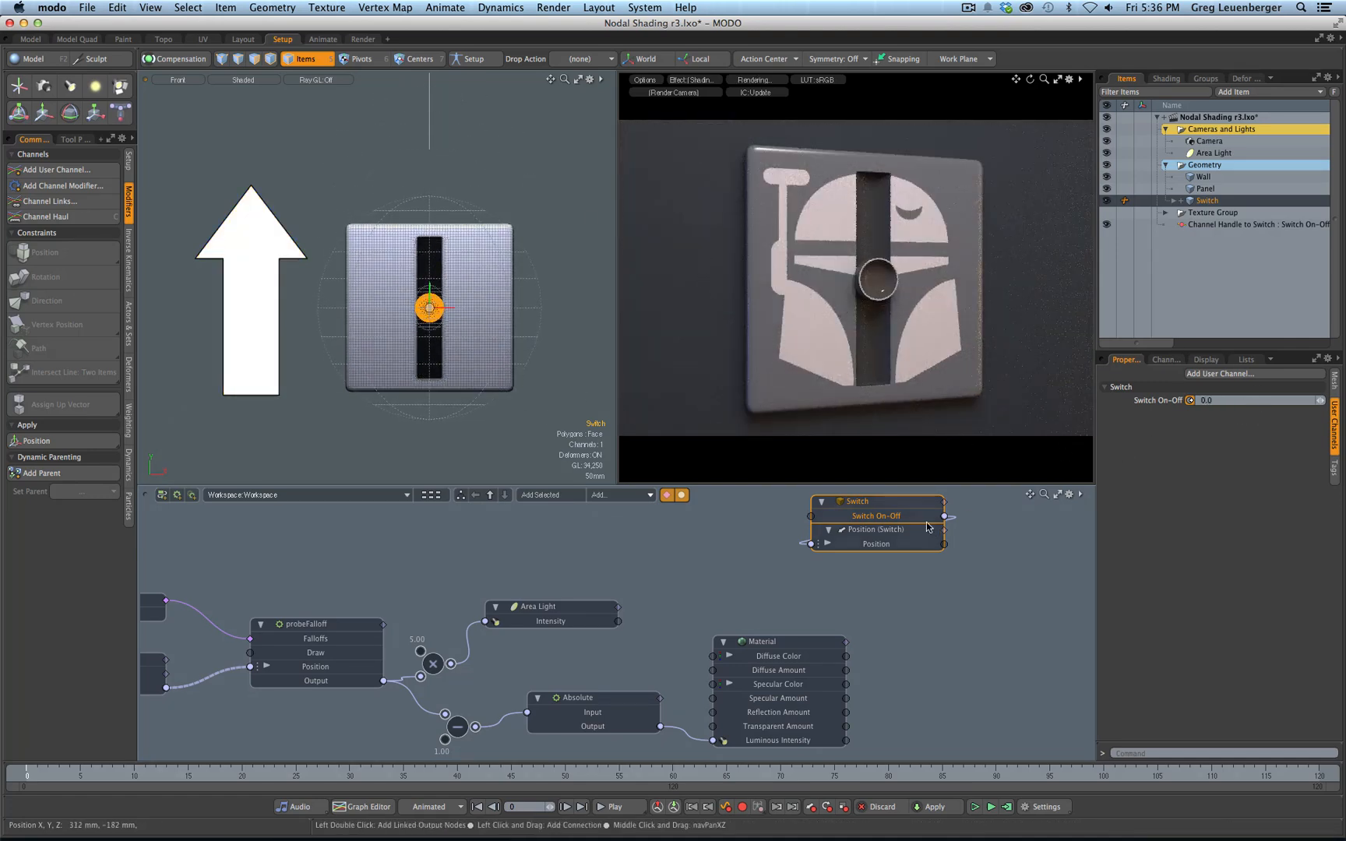
{"action": "left_click_drag", "start_coordinate": [895, 505], "coordinate": [892, 509]}
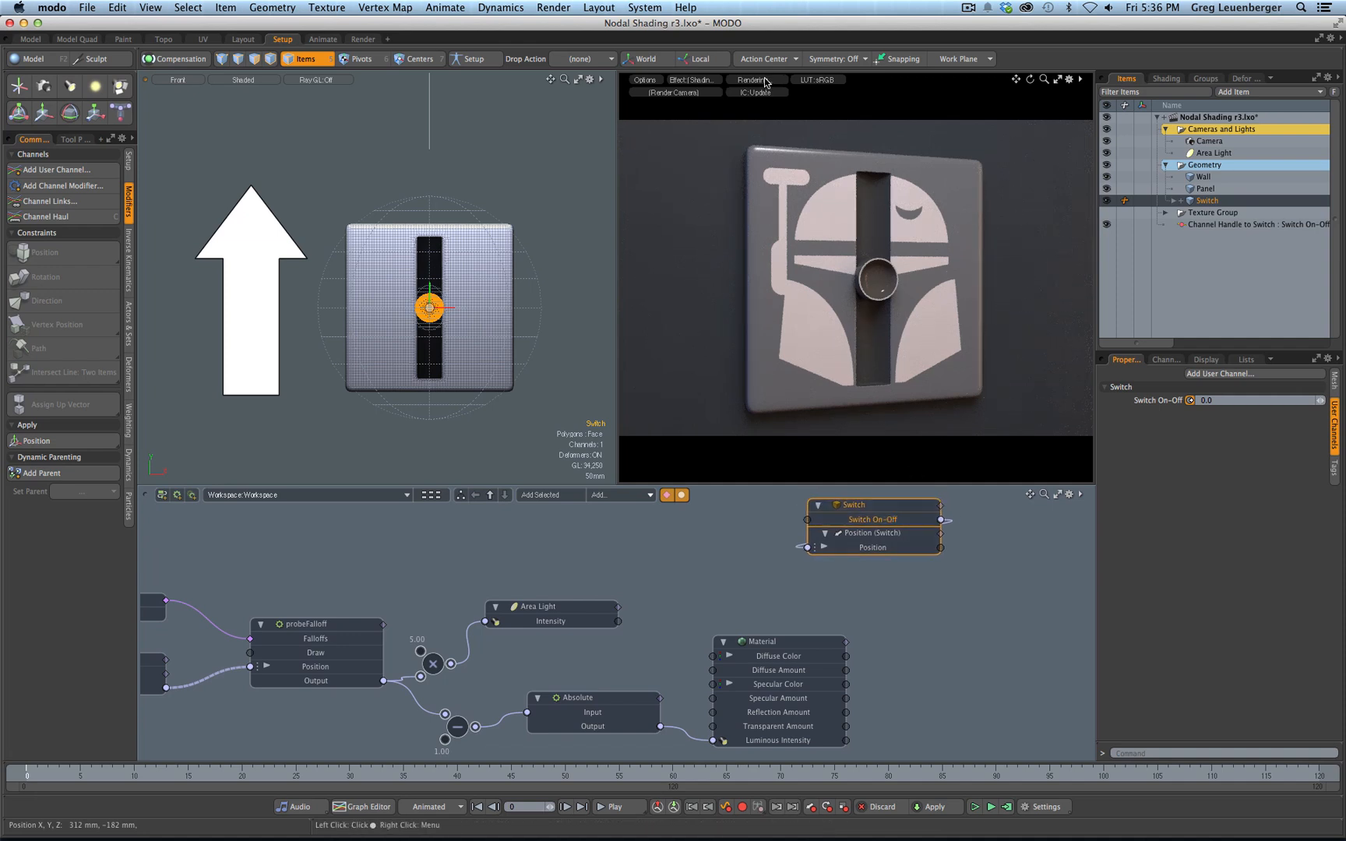
Add a Logic "A is less than or equal to B" node beside the Switch node and reroute the Switch On-Off output into its Value A
{"action": "left_click", "coordinate": [615, 496]}
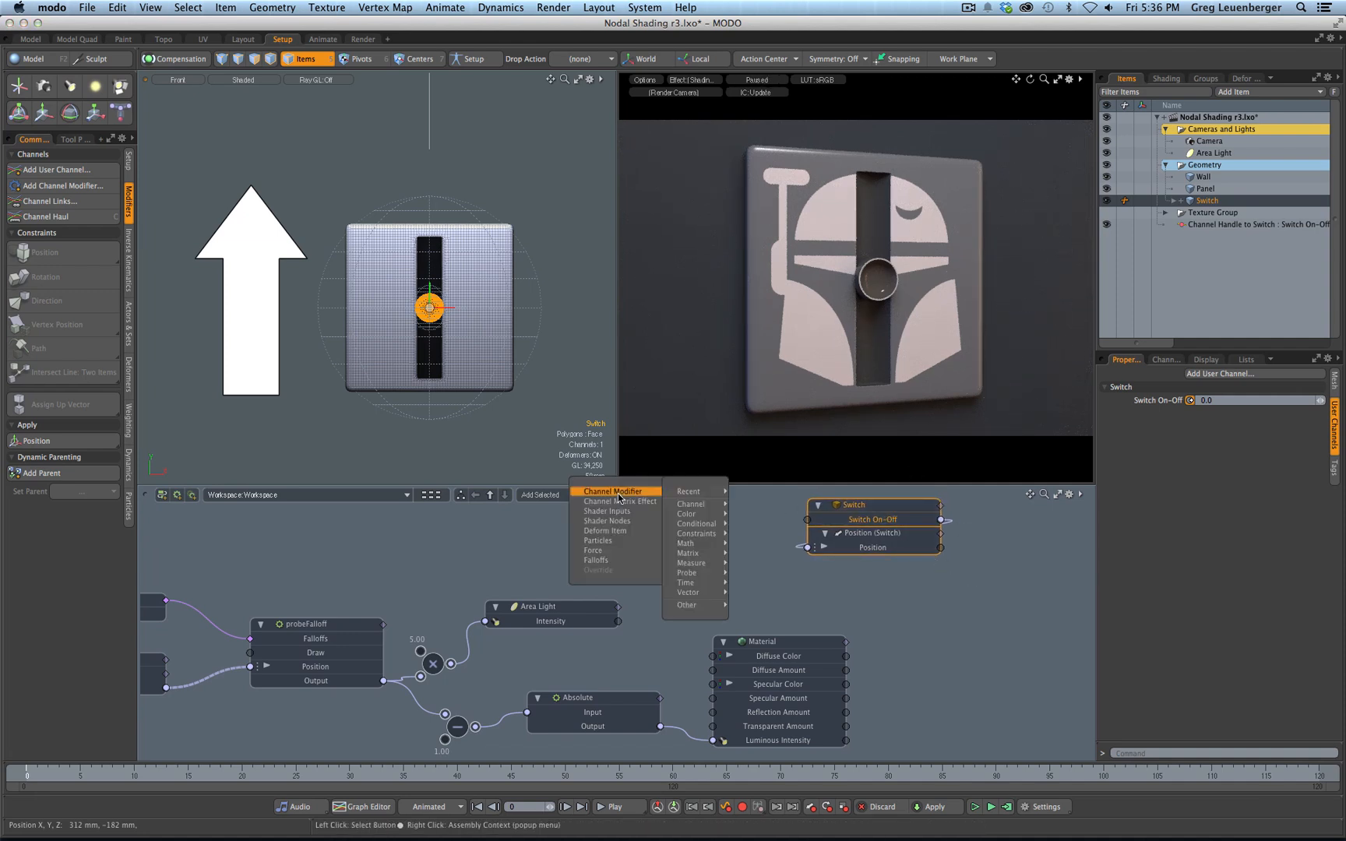
{"action": "mouse_move", "coordinate": [621, 498]}
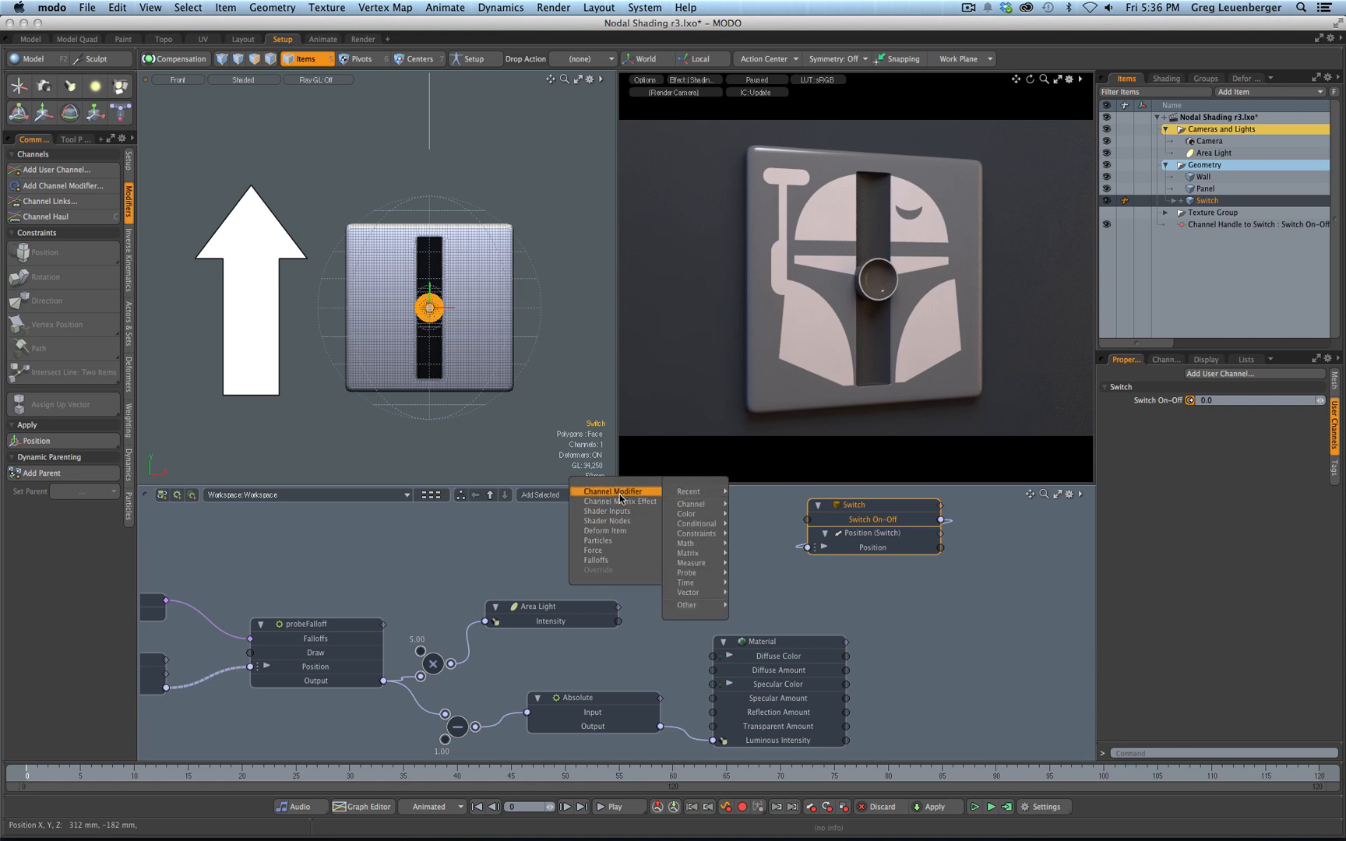
{"action": "mouse_move", "coordinate": [701, 526]}
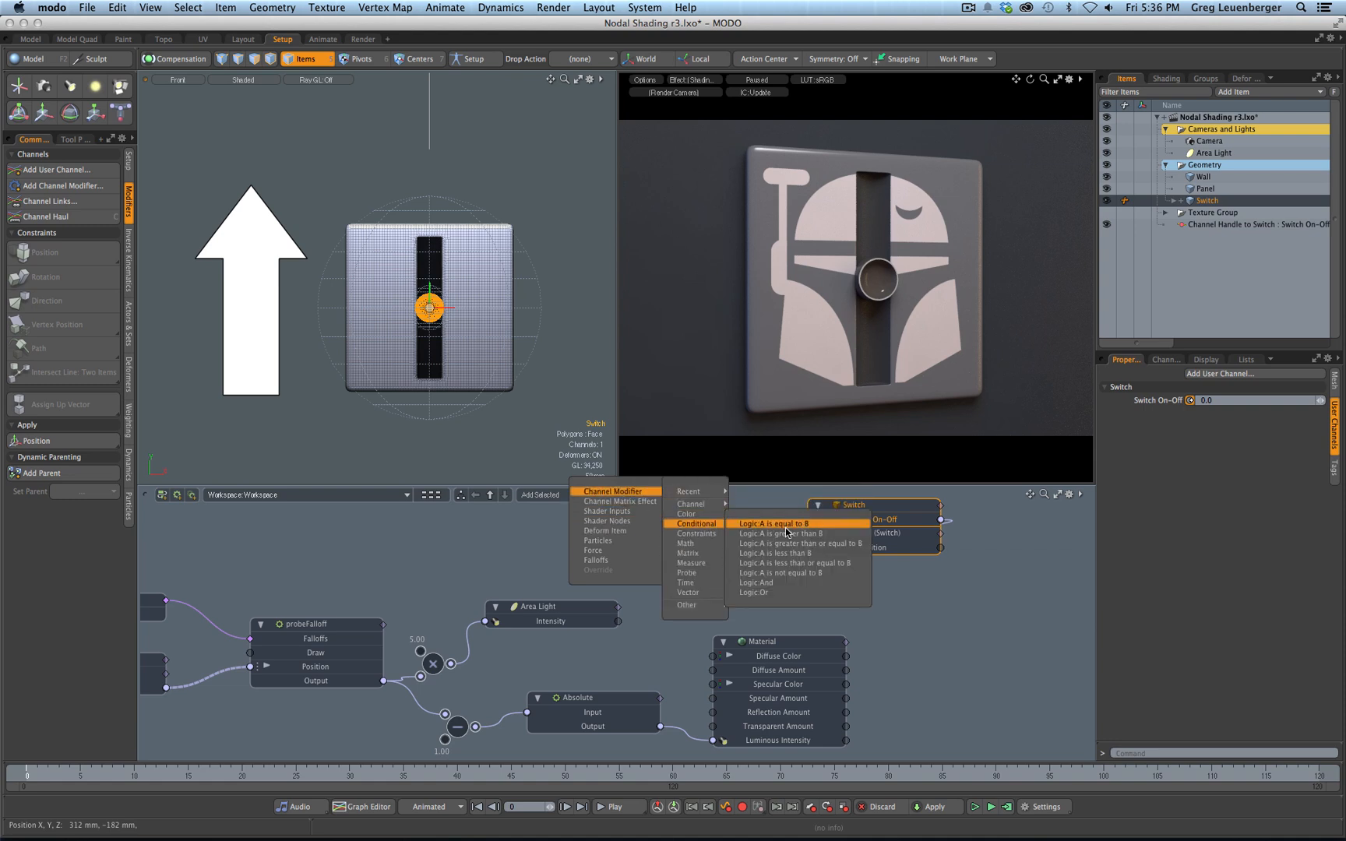
{"action": "left_click", "coordinate": [766, 563]}
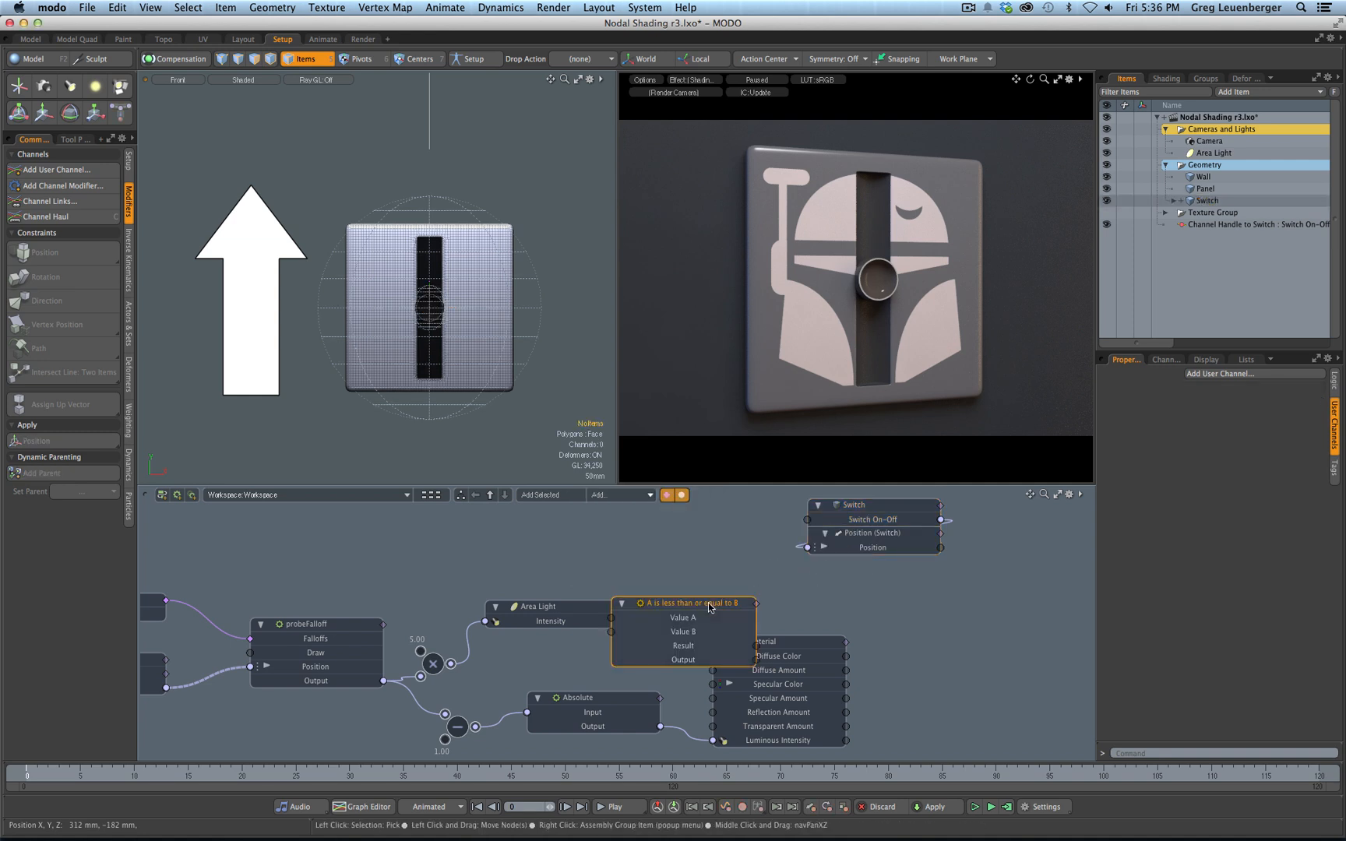
{"action": "left_click_drag", "start_coordinate": [898, 518], "coordinate": [807, 528]}
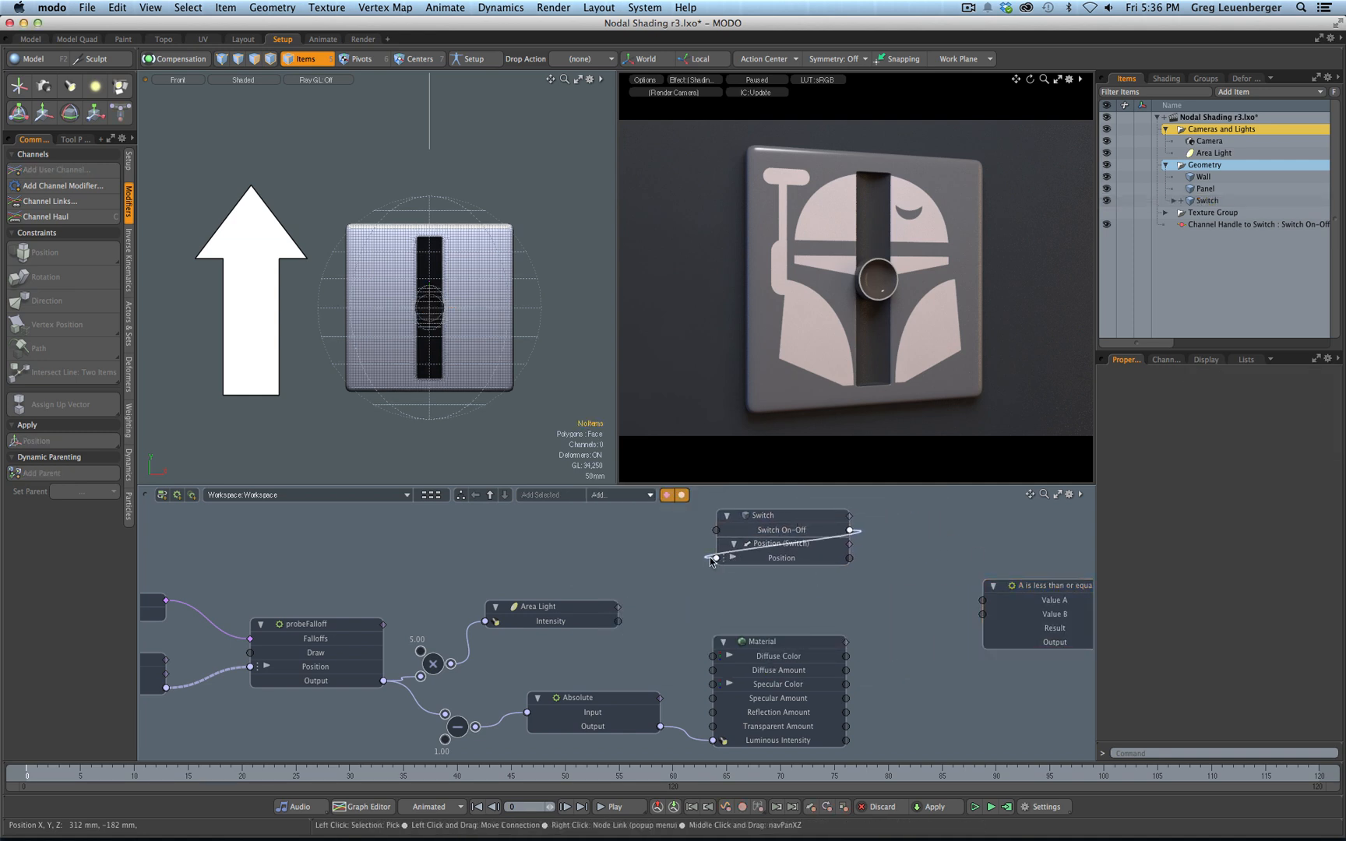
{"action": "left_click_drag", "start_coordinate": [1051, 590], "coordinate": [947, 582]}
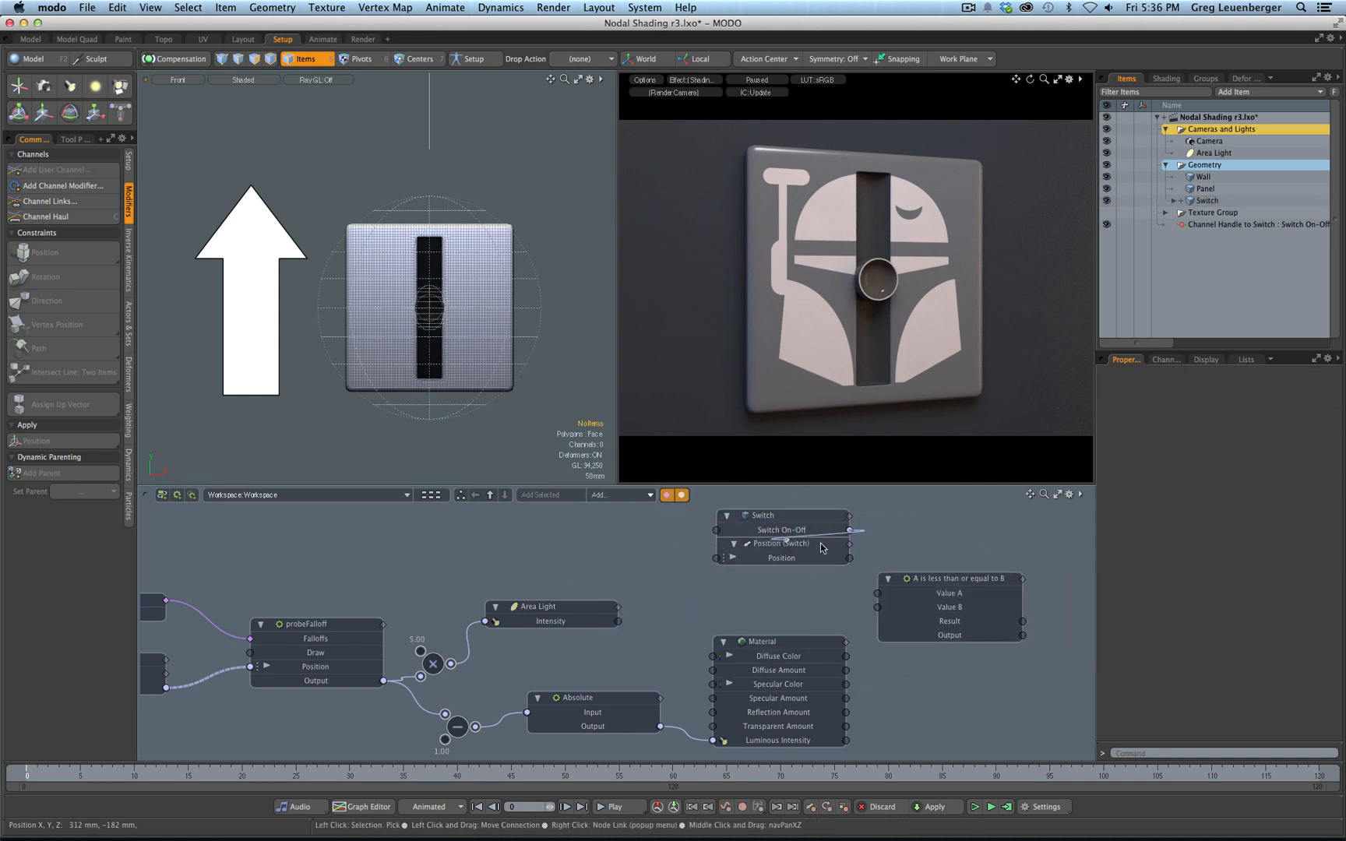
{"action": "left_click_drag", "start_coordinate": [848, 529], "coordinate": [946, 549]}
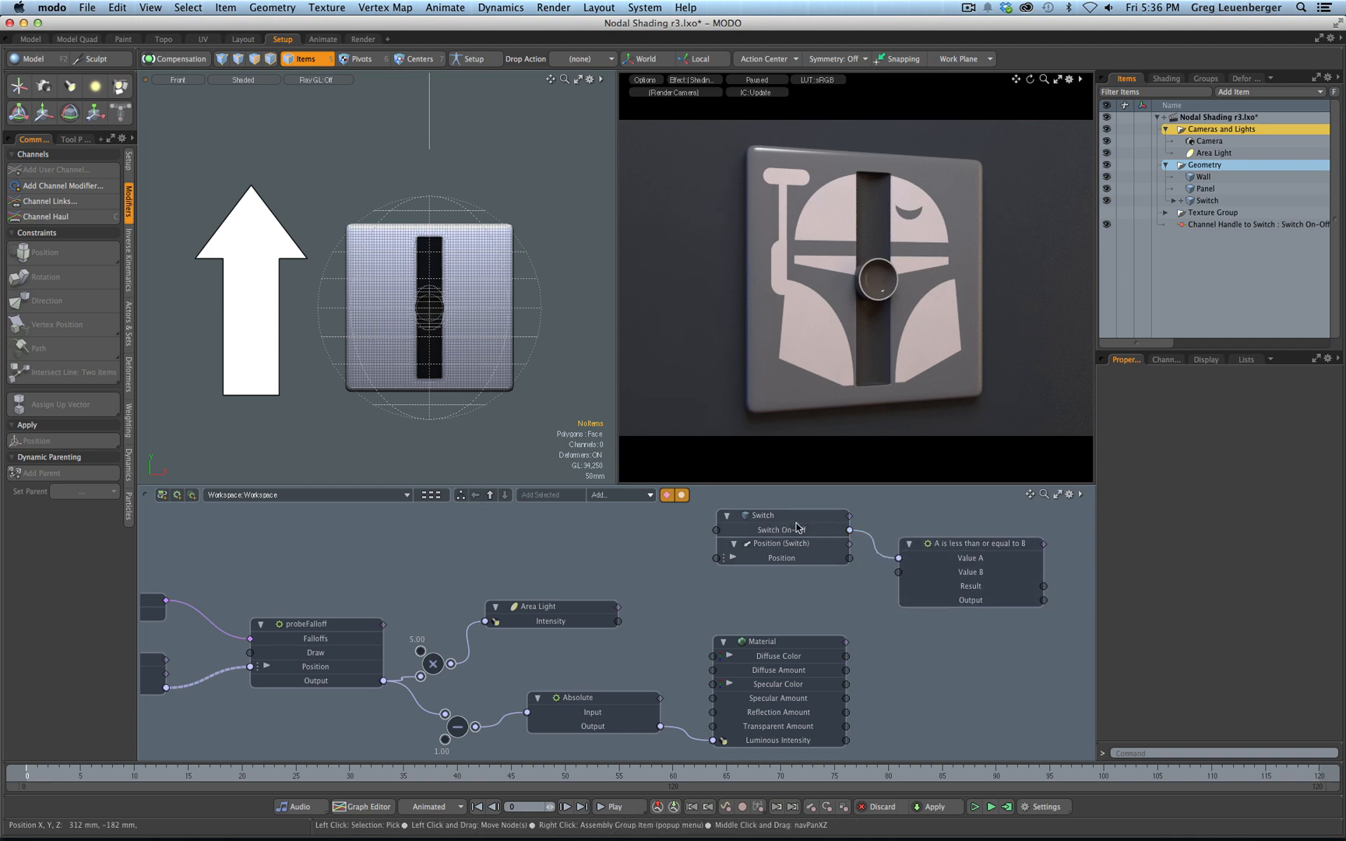
Set the less-than-or-equal node's Value B to 0.1, If False to Output False Value, and False Value to 0.1
{"action": "left_click", "coordinate": [1002, 543]}
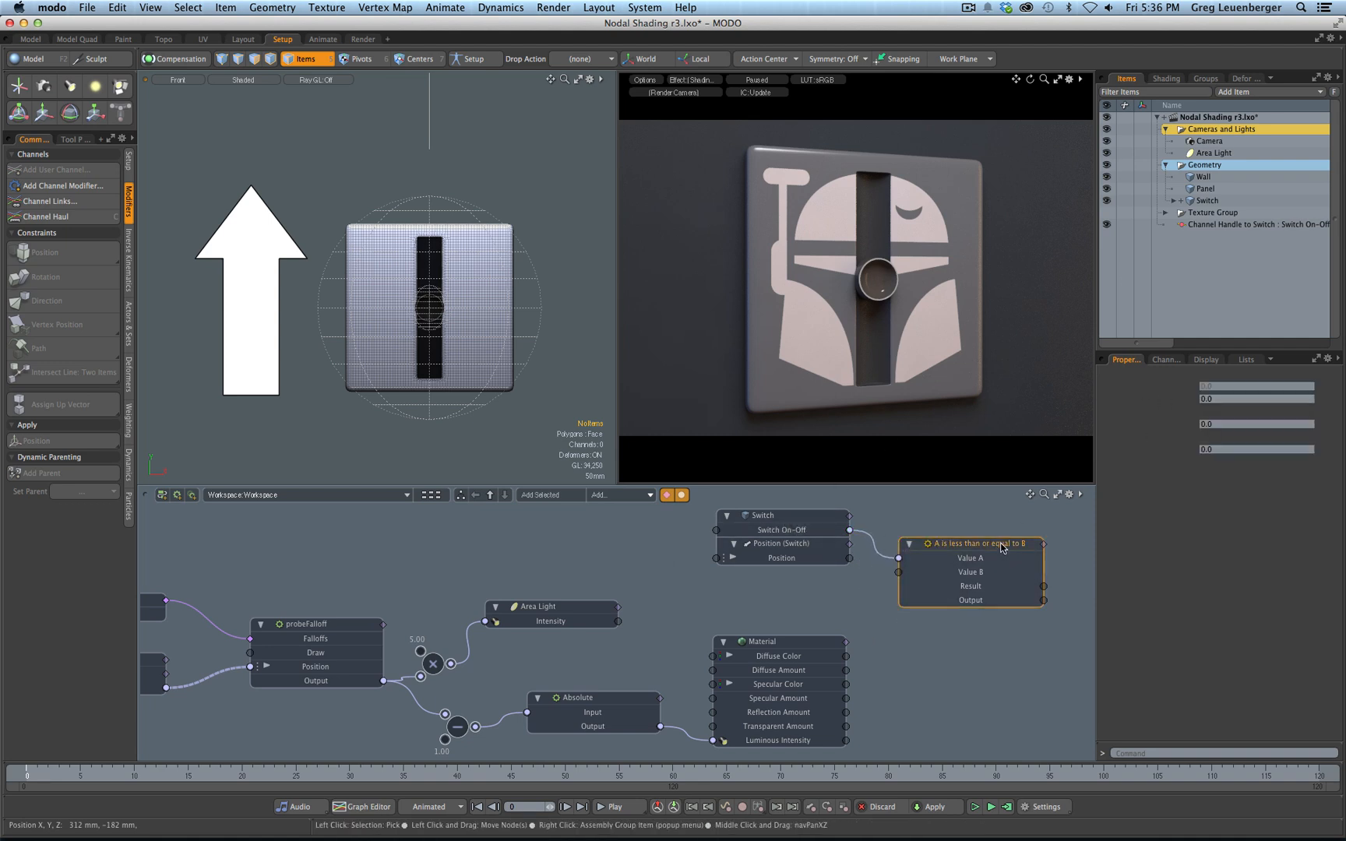
{"action": "left_click", "coordinate": [1228, 397]}
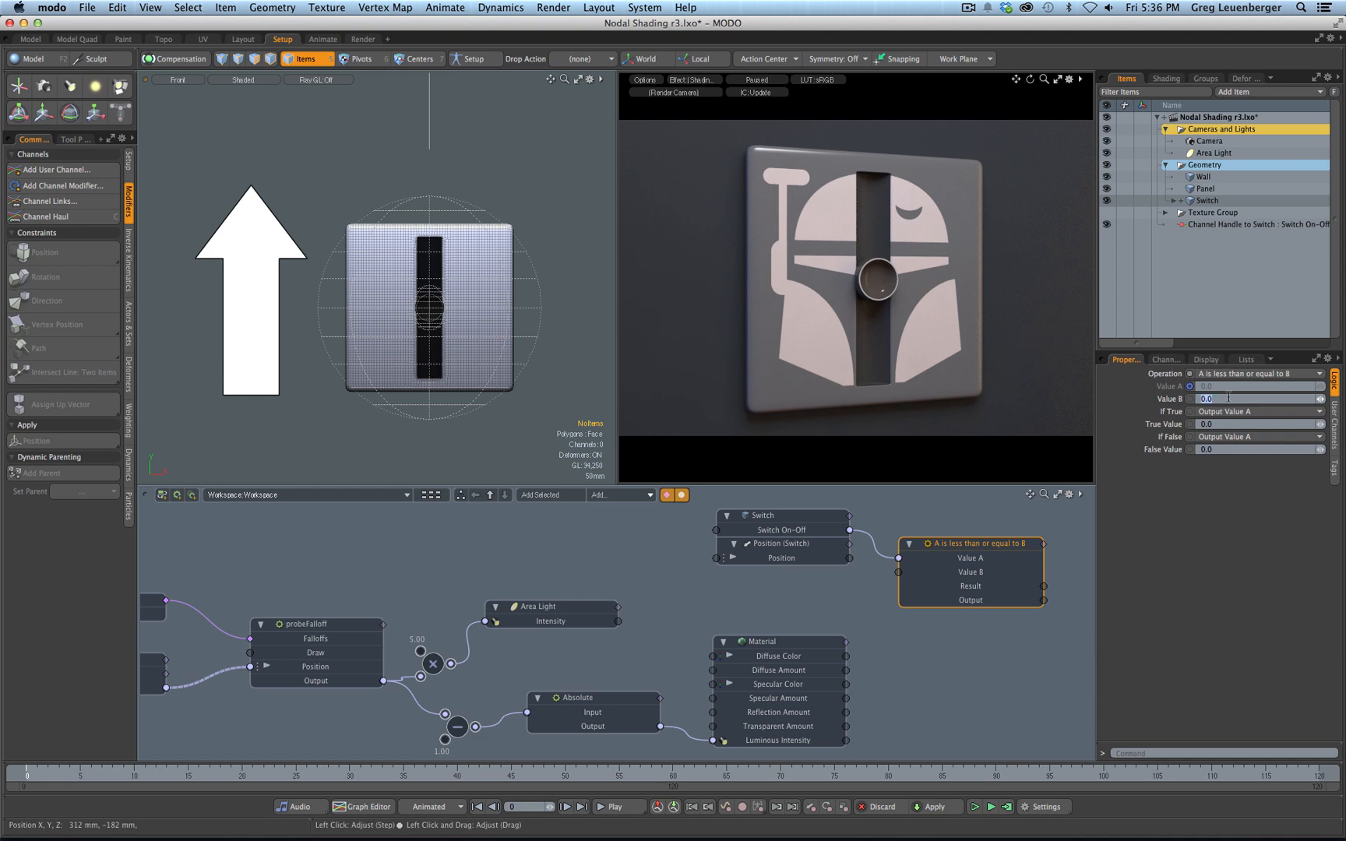
{"action": "type", "text": ".1"}
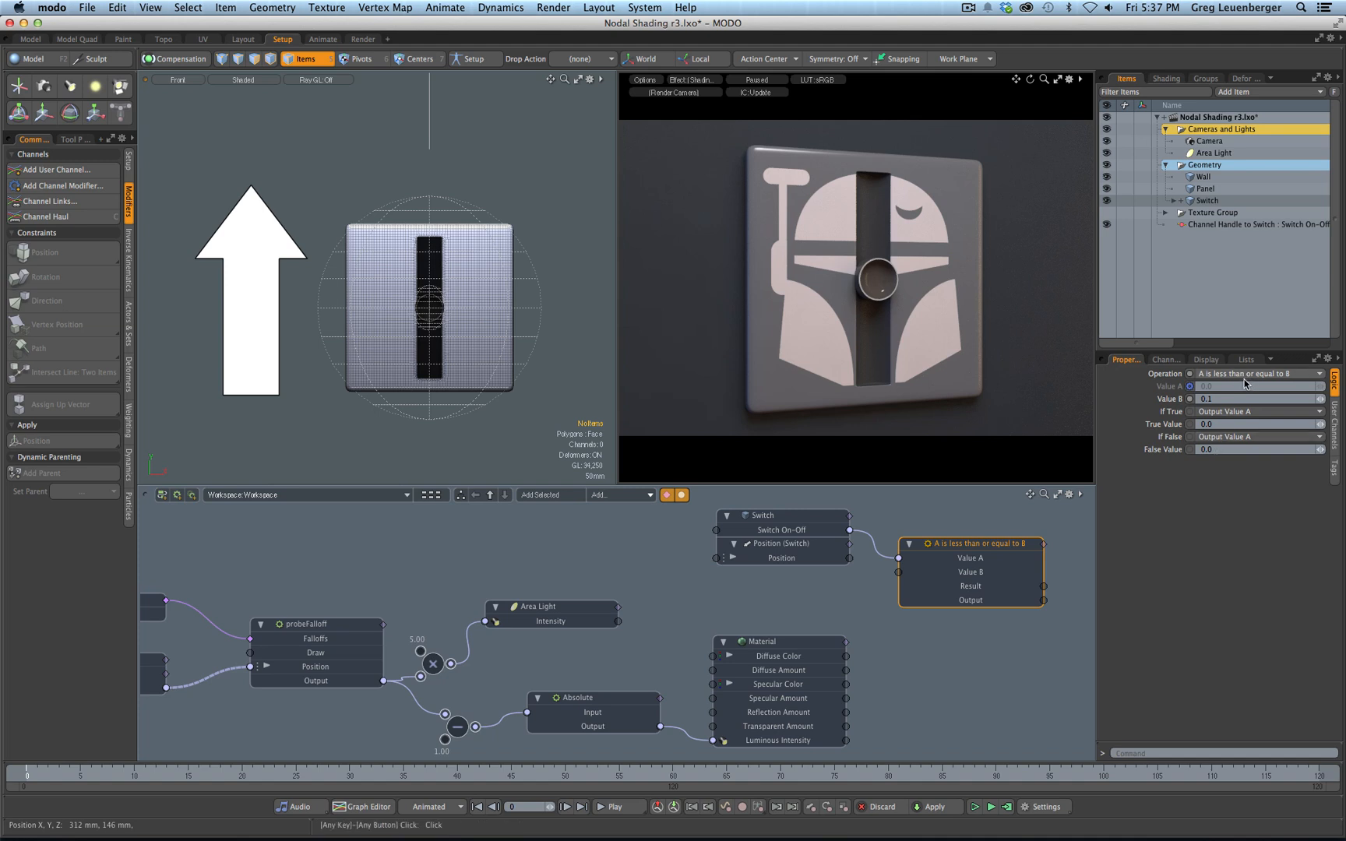
{"action": "left_click", "coordinate": [1220, 438]}
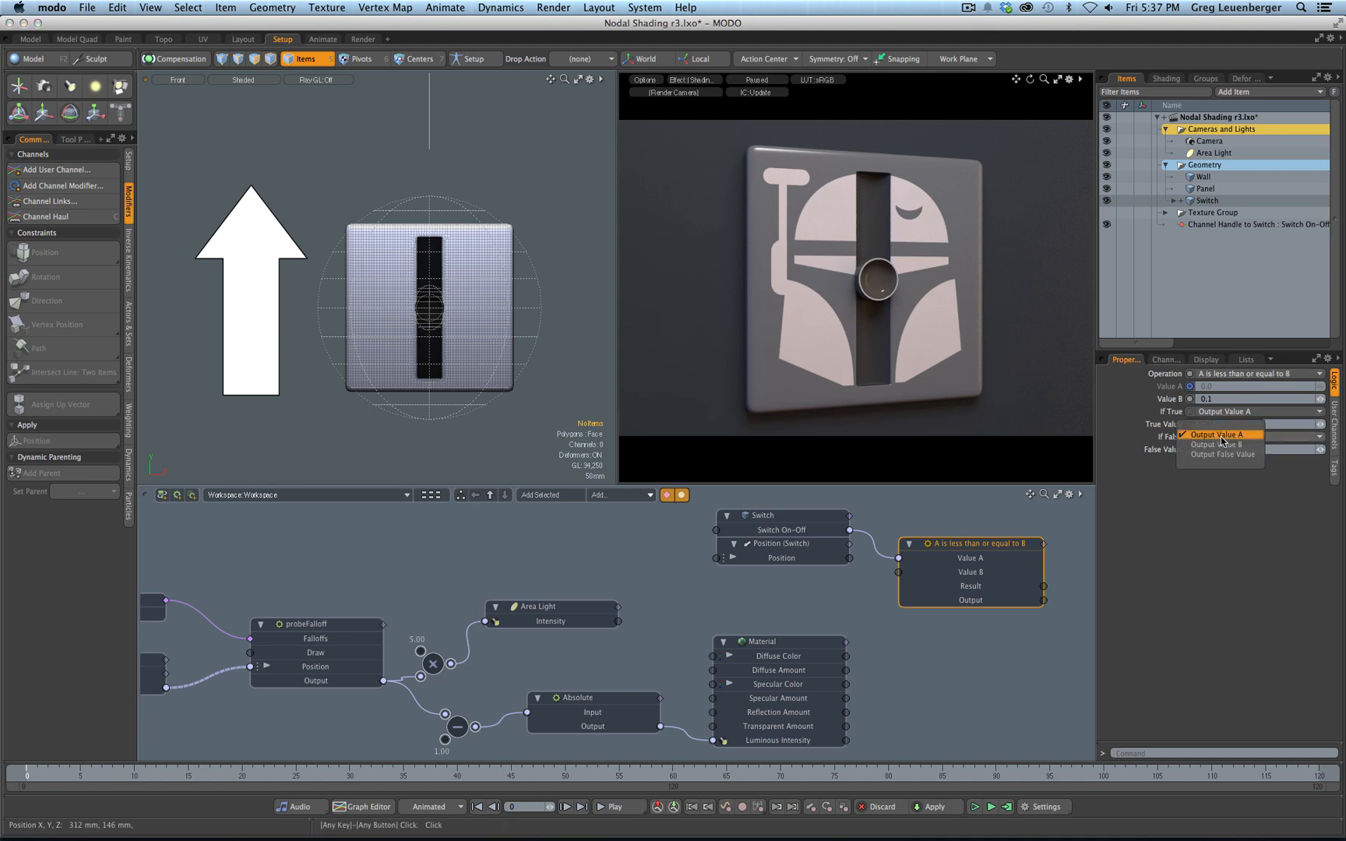
{"action": "left_click", "coordinate": [1219, 454]}
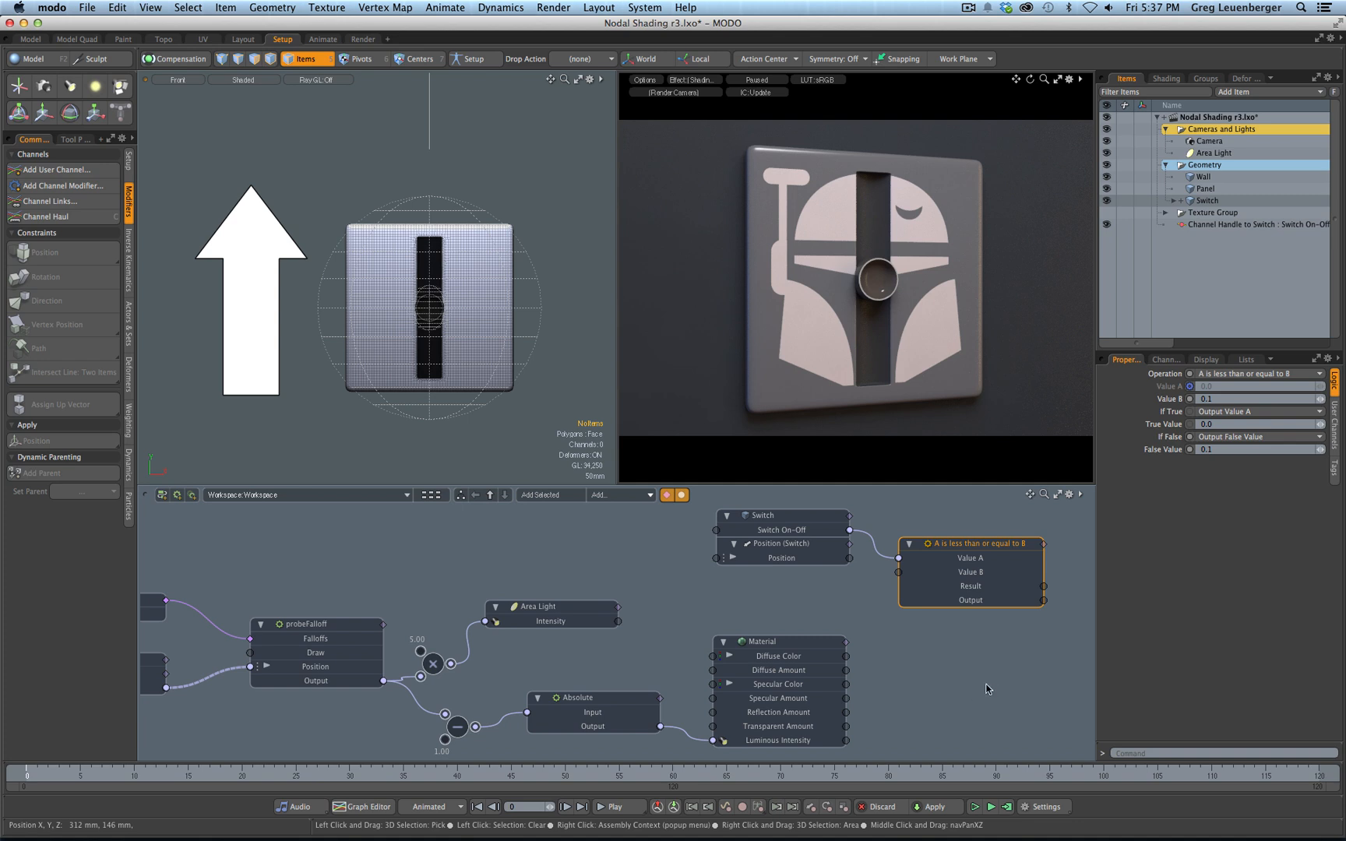
Add a Logic "A is greater than or equal to B" node below the first logic node and feed the first node's Output into its Value A
{"action": "left_click", "coordinate": [617, 495]}
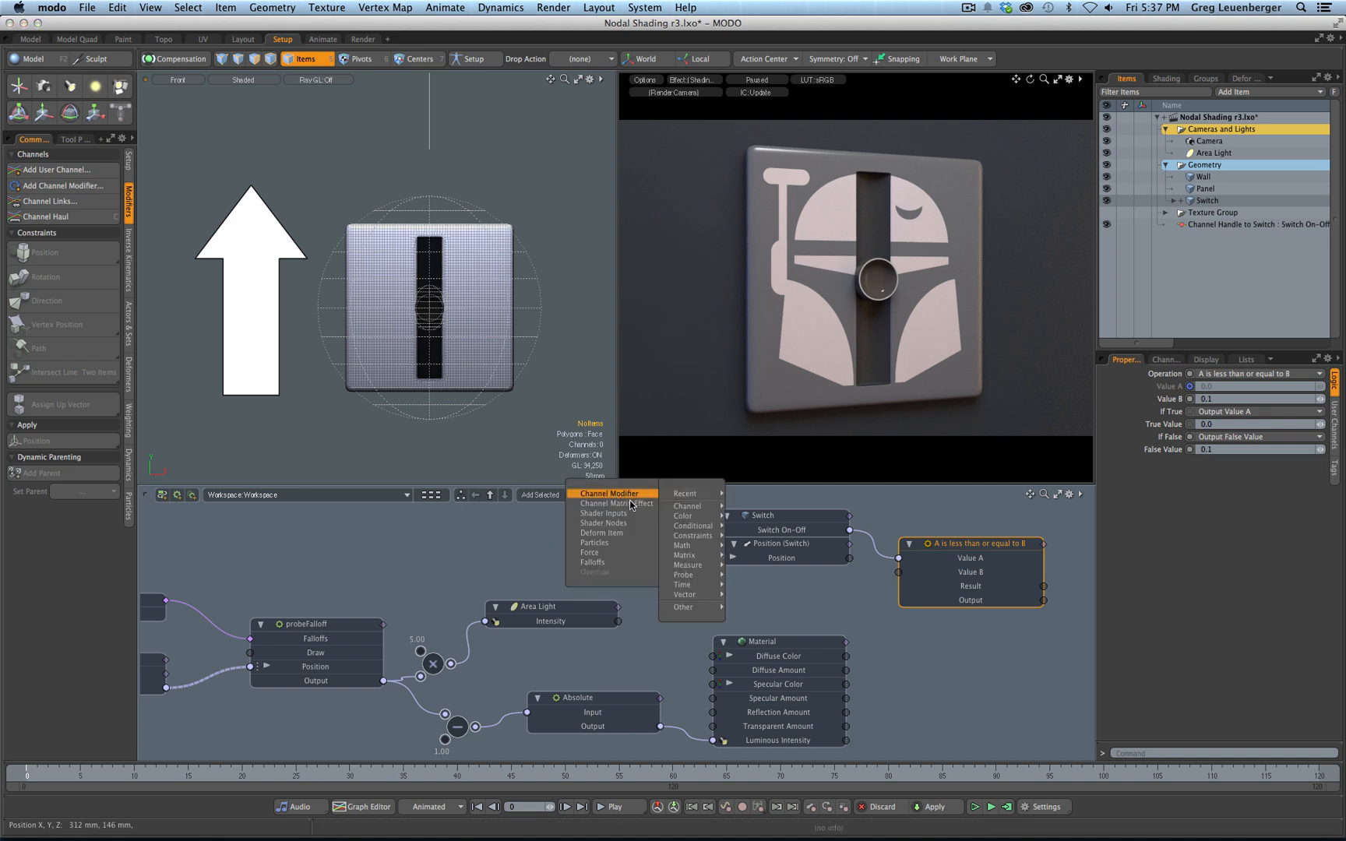
{"action": "mouse_move", "coordinate": [706, 526]}
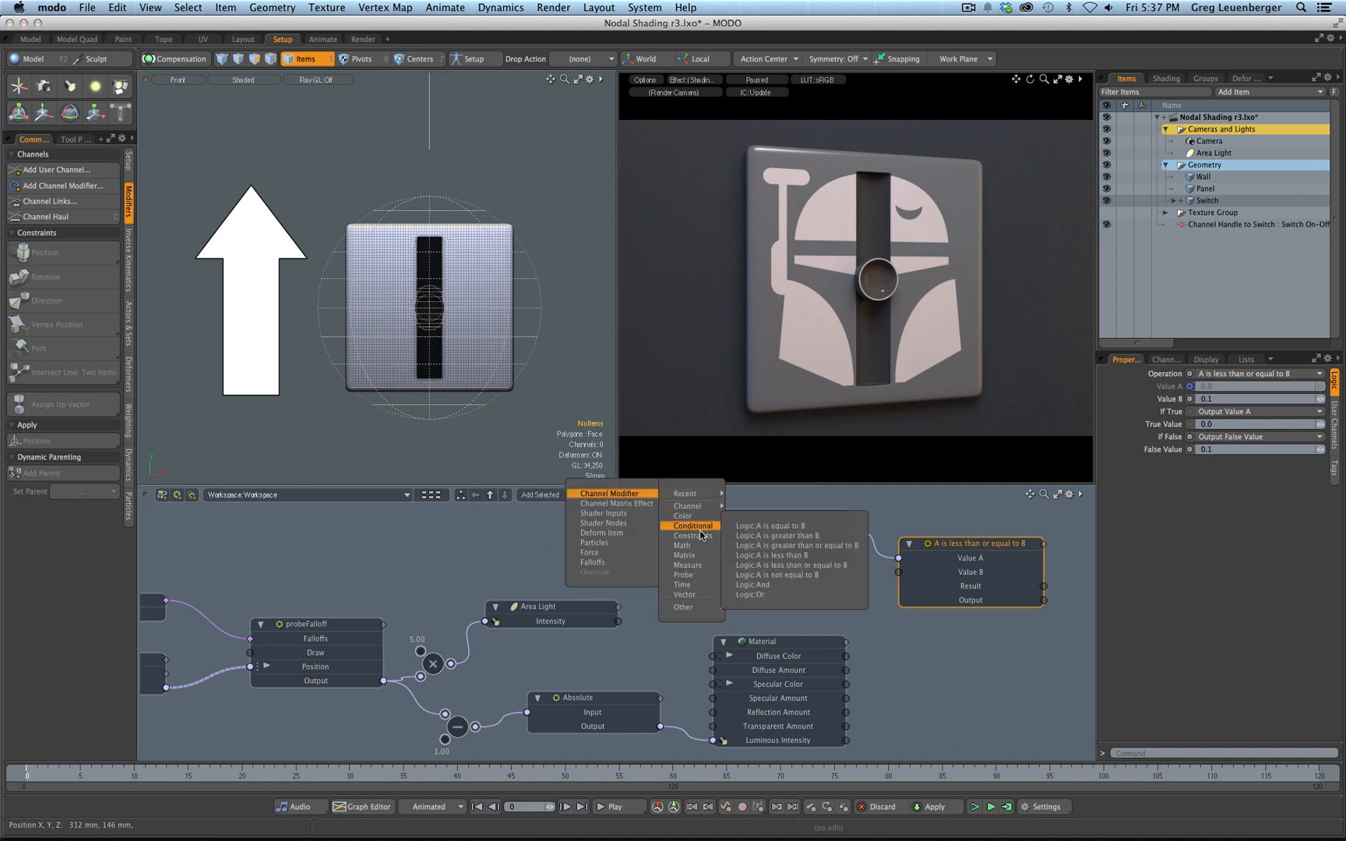
{"action": "left_click", "coordinate": [802, 547]}
{"action": "left_click_drag", "start_coordinate": [764, 672], "coordinate": [986, 650]}
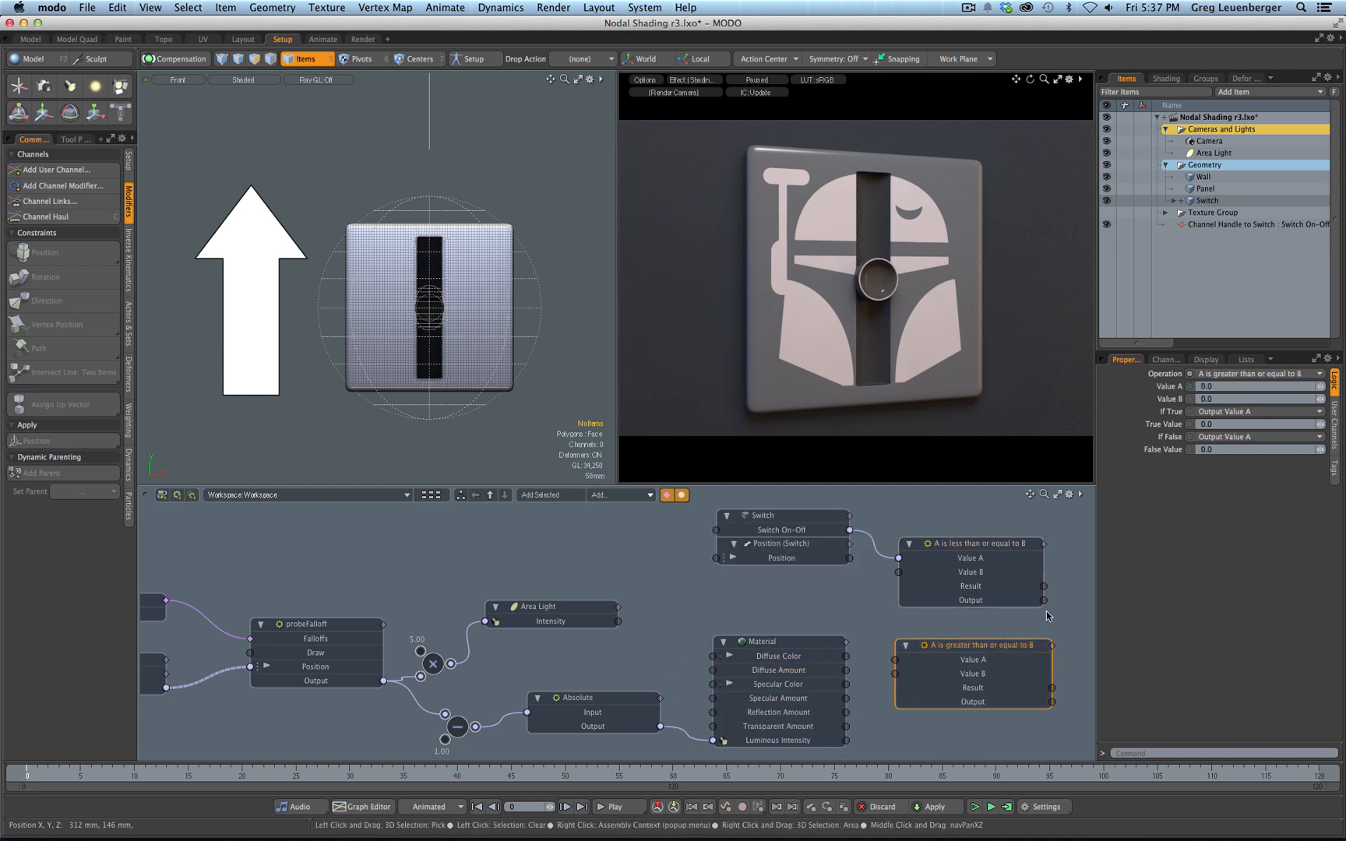
{"action": "left_click_drag", "start_coordinate": [1043, 602], "coordinate": [972, 662]}
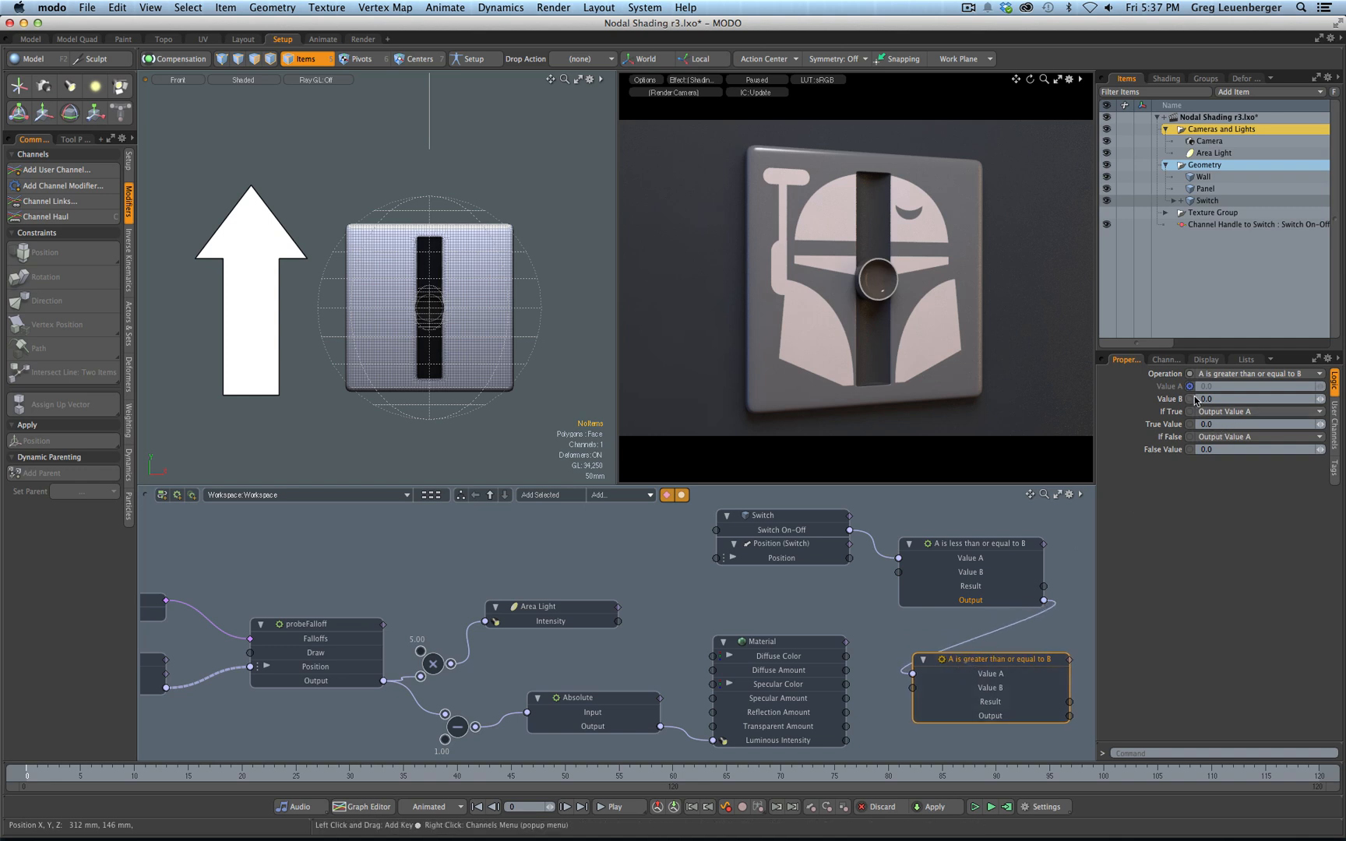
Set the greater-than-or-equal node's Value B to -0.1, If False to Output False Value, and False Value to -0.1
{"action": "type", "text": "-"}
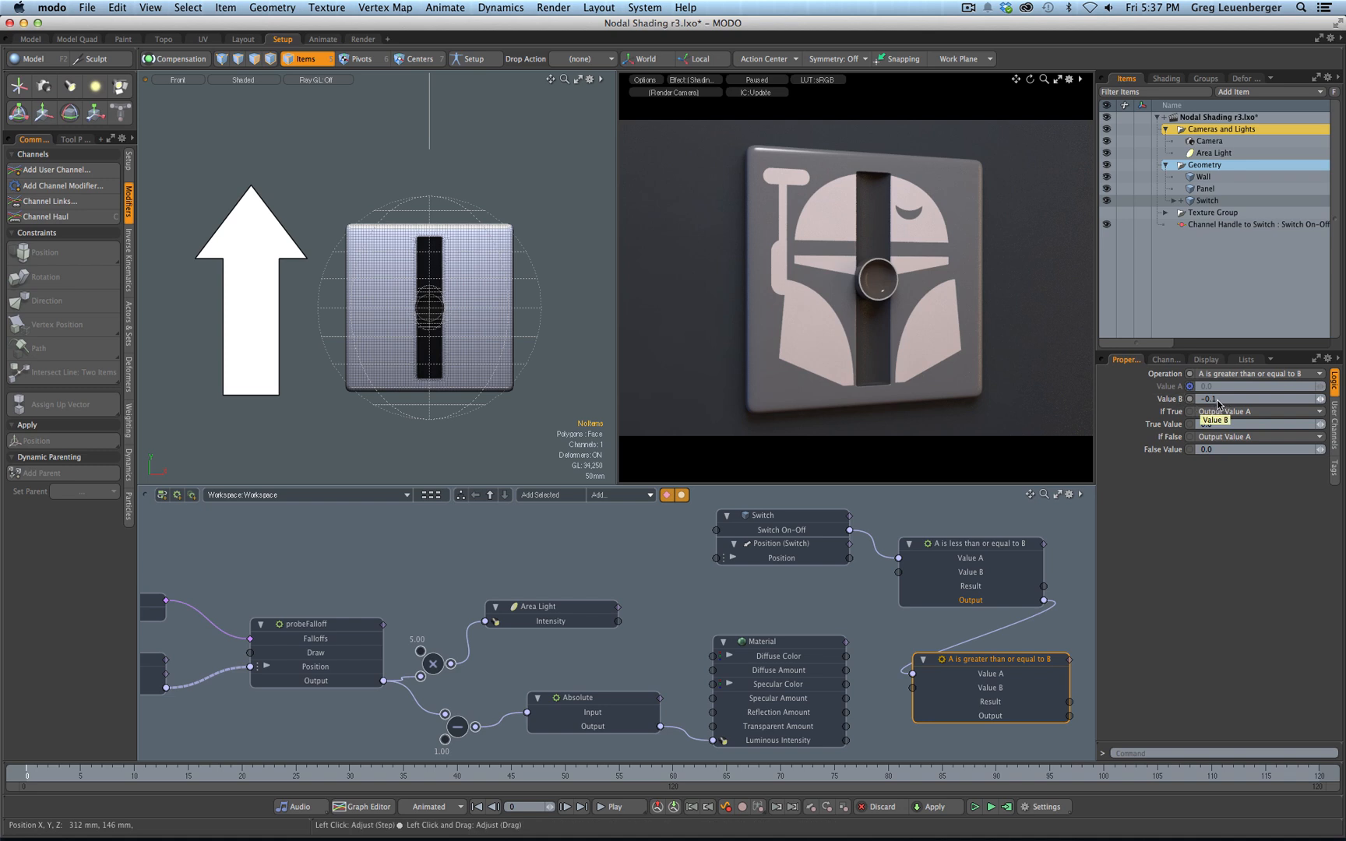
{"action": "left_click", "coordinate": [1221, 437]}
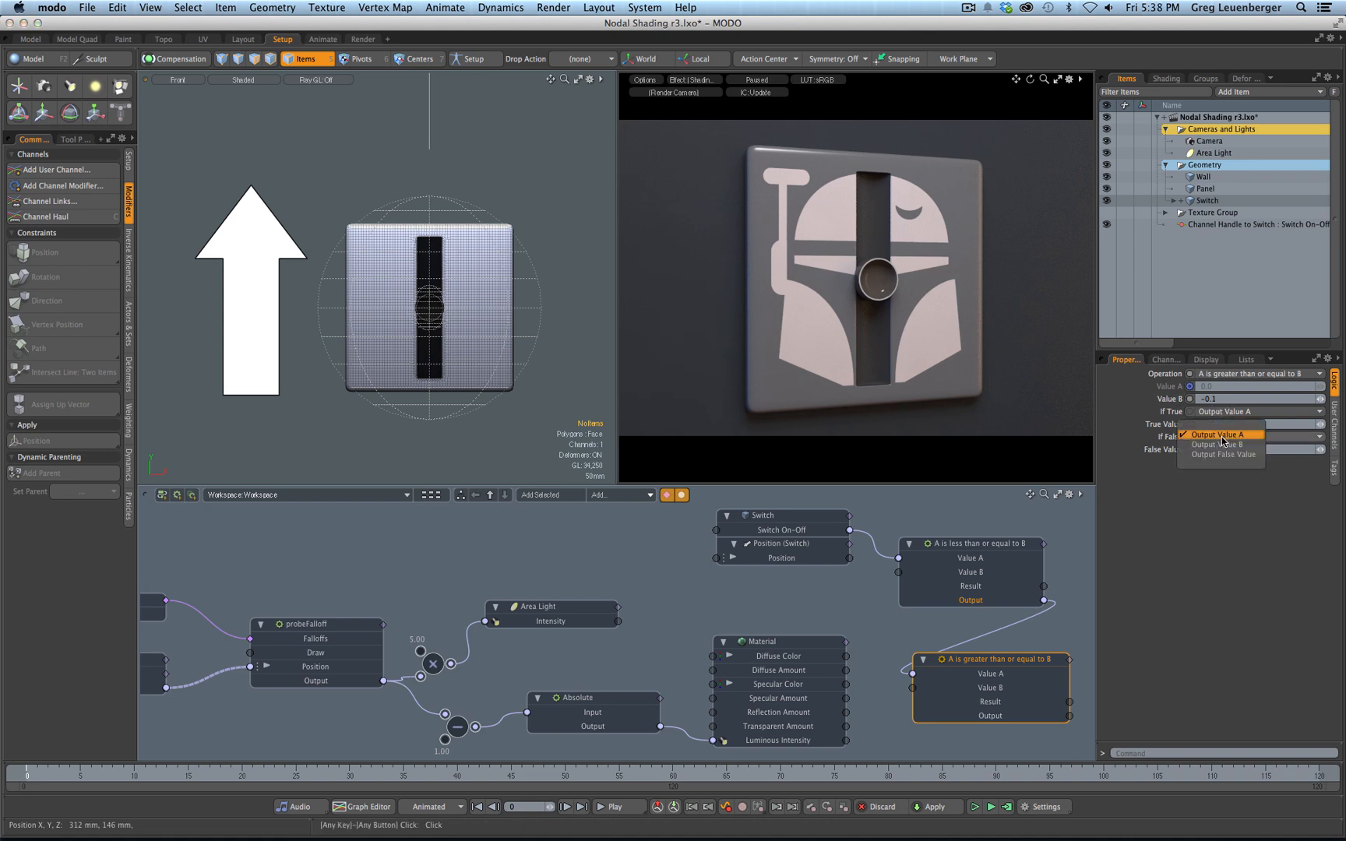
{"action": "left_click", "coordinate": [1221, 457]}
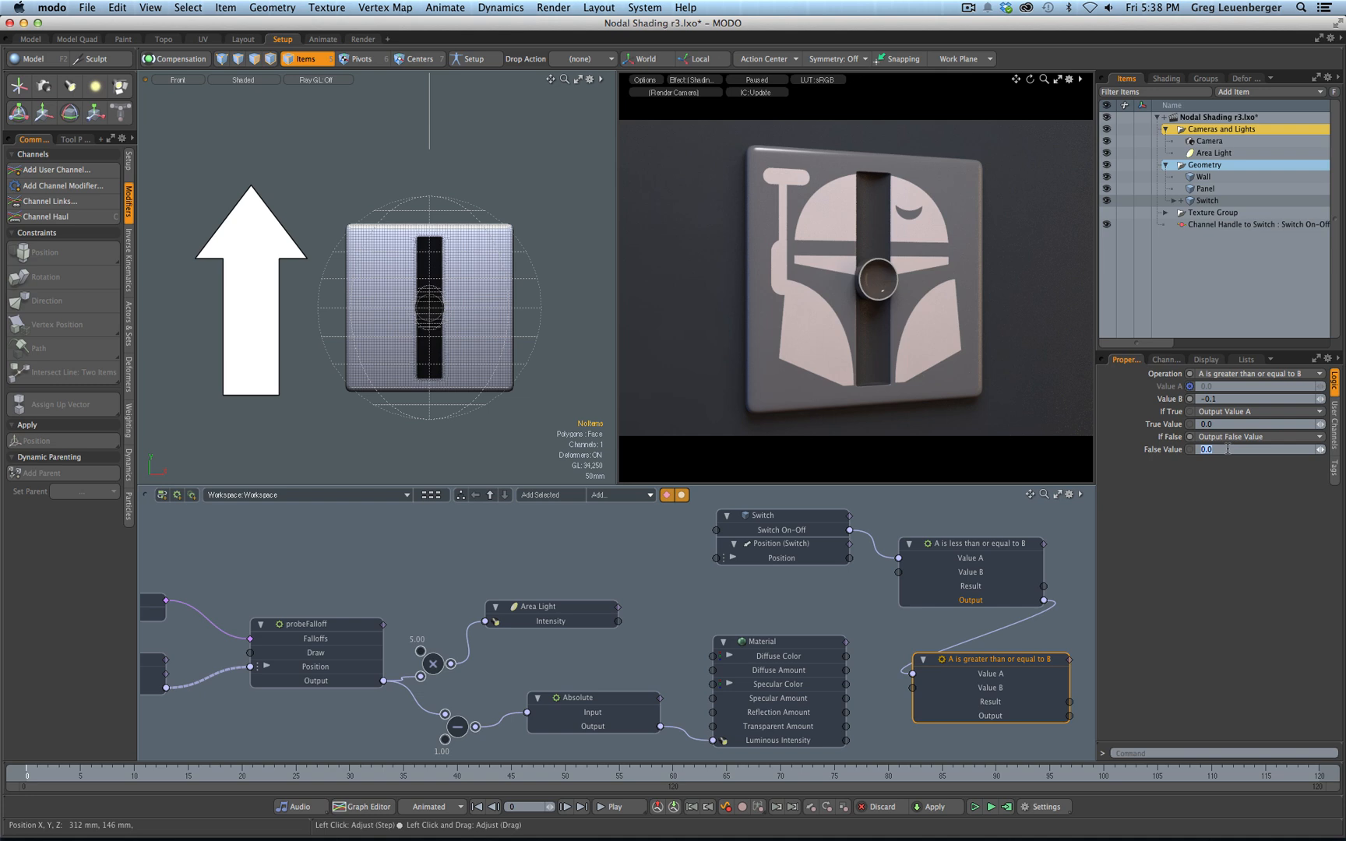
{"action": "type", "text": "-"}
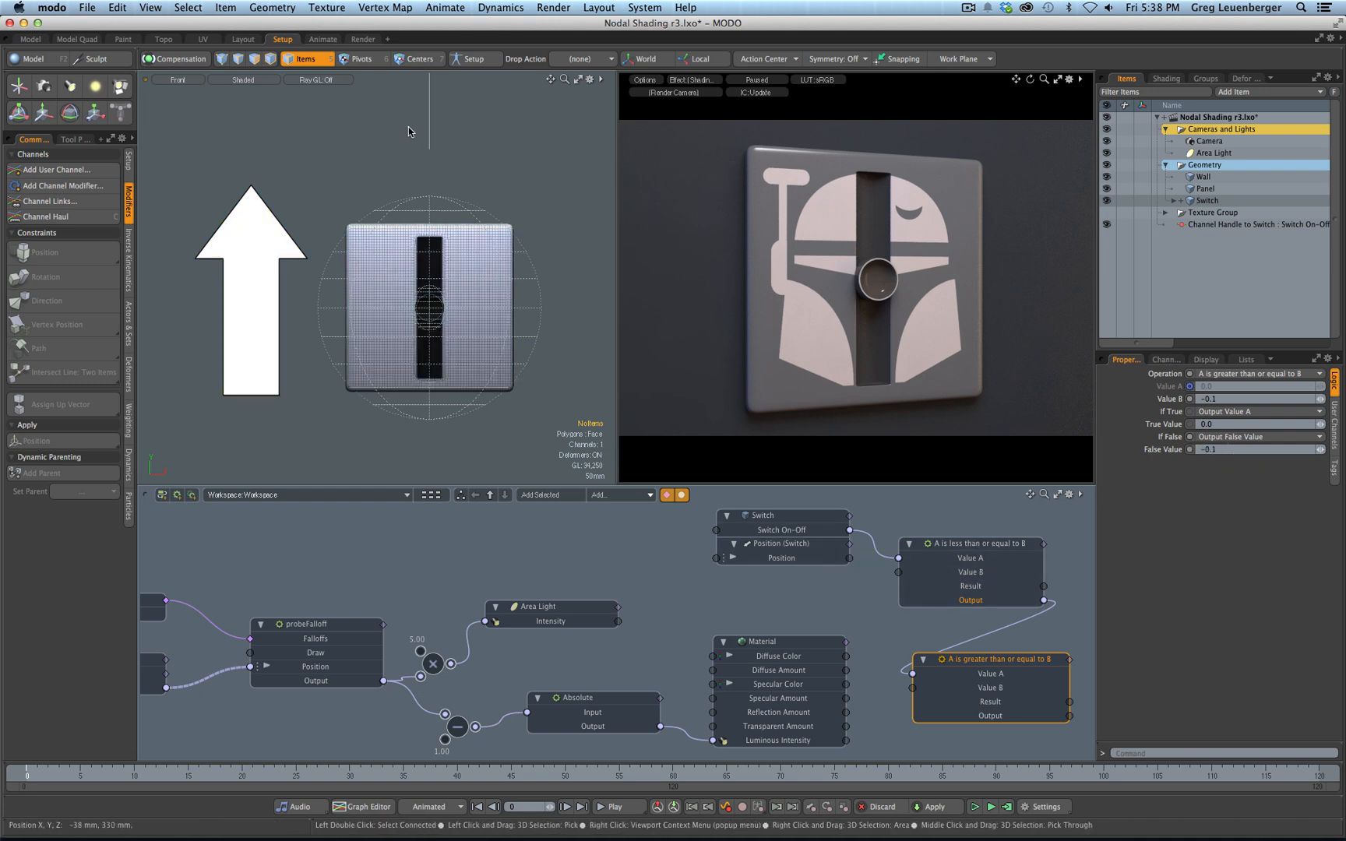
Check the first logic node's settings, and connect the greater-than-or-equal node's Output to the Switch's Position Y input
{"action": "left_click", "coordinate": [989, 546]}
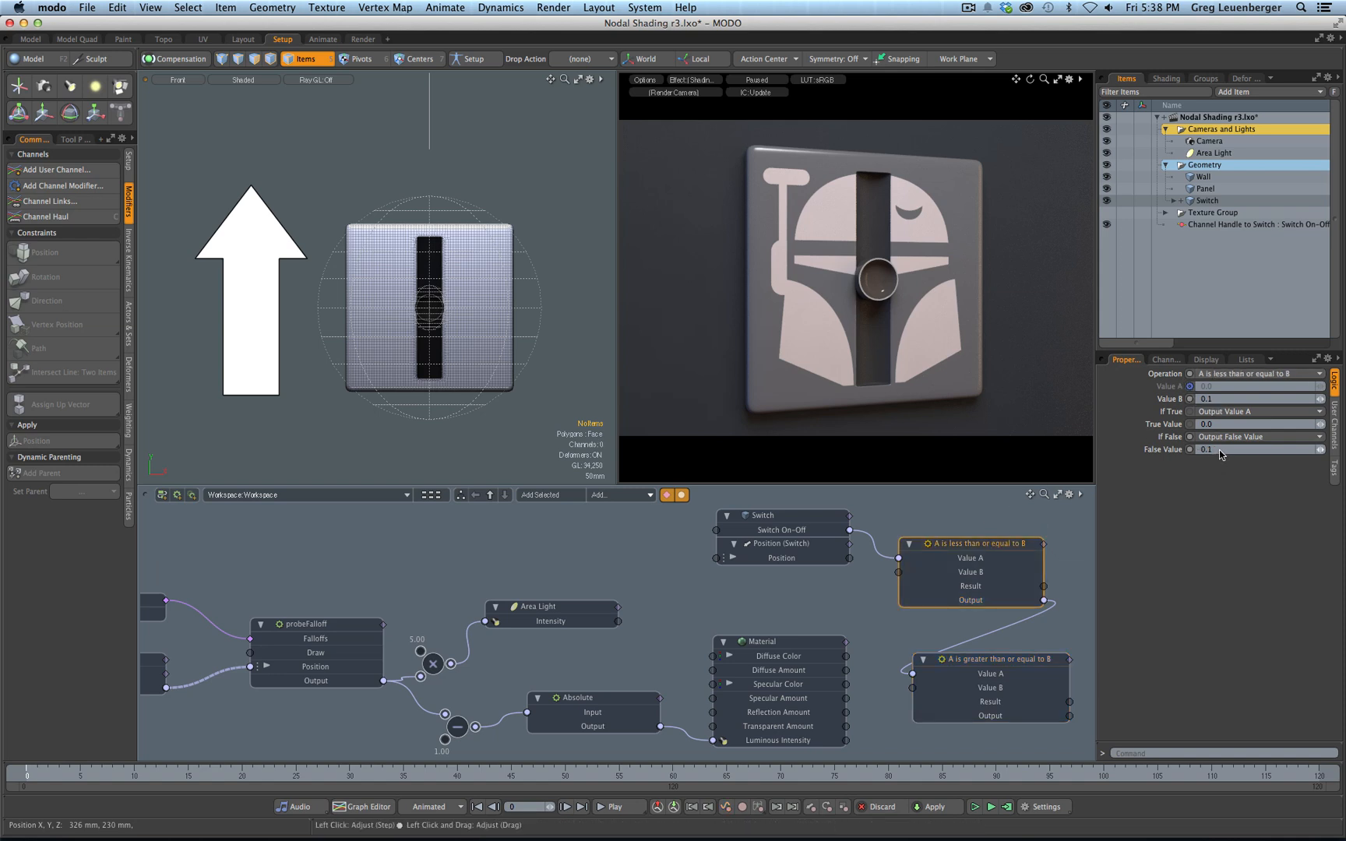
{"action": "left_click_drag", "start_coordinate": [990, 665], "coordinate": [986, 662]}
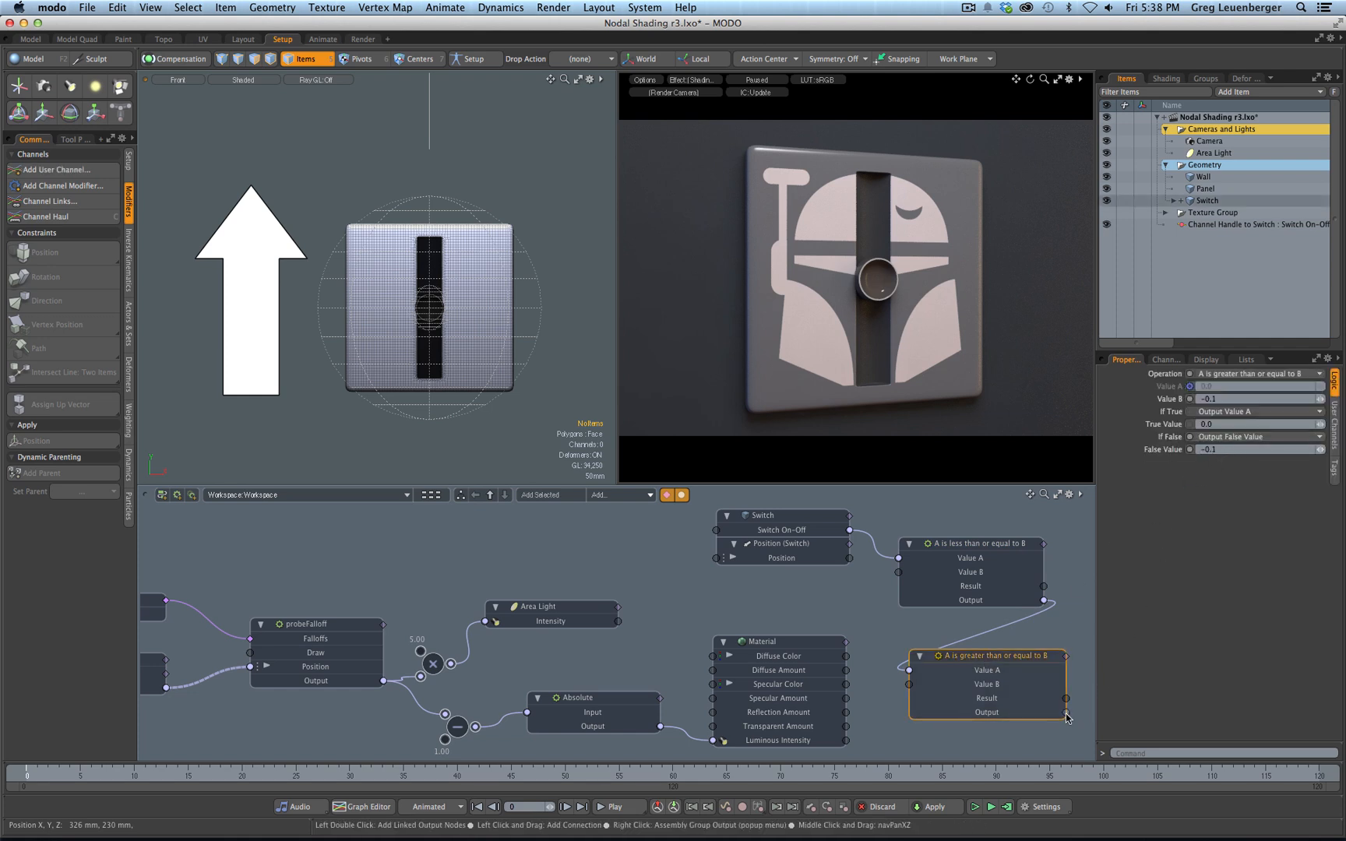
{"action": "left_click_drag", "start_coordinate": [1065, 712], "coordinate": [716, 557]}
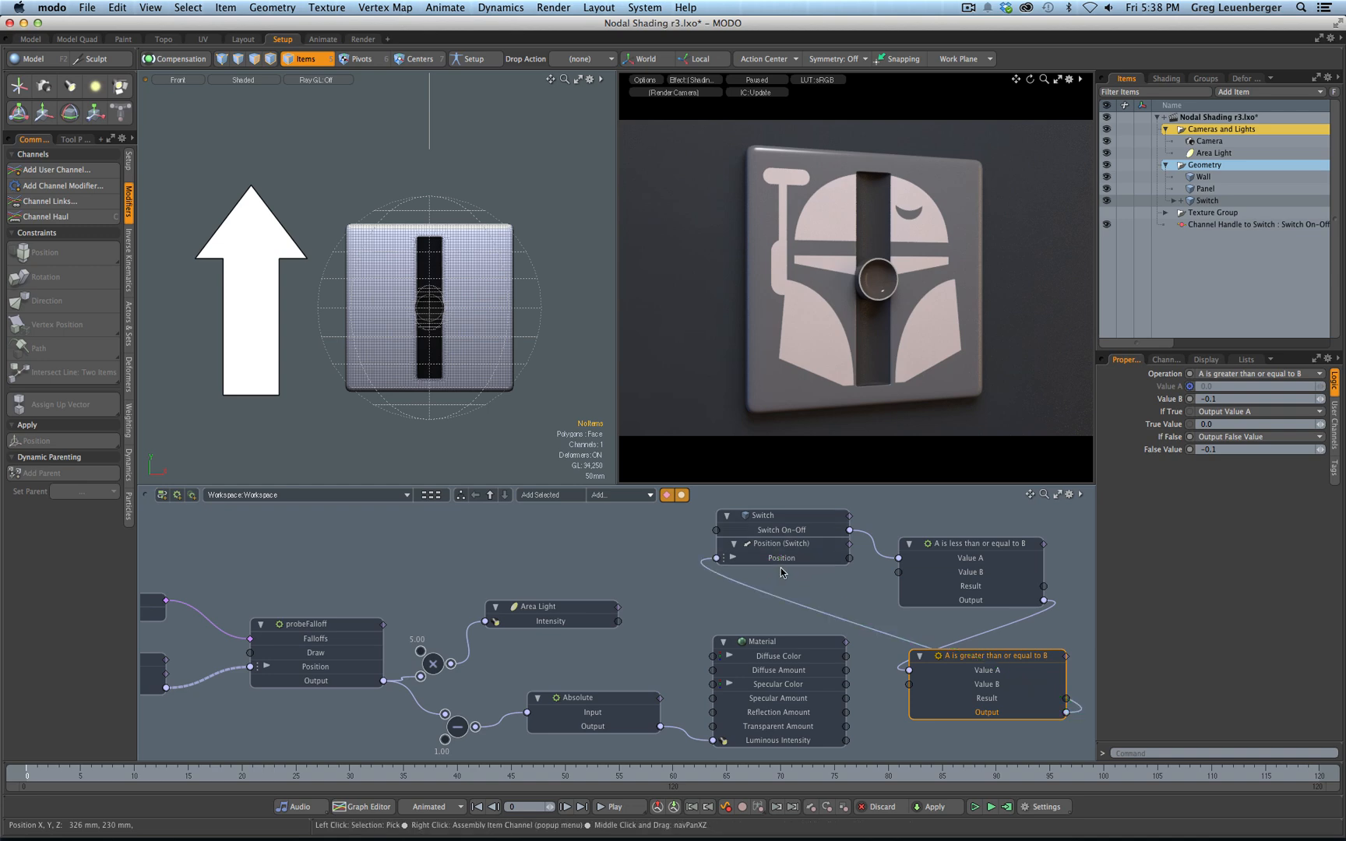
Resume the preview render and slide the arrow handle down and up to test the limited Switch movement
{"action": "left_click", "coordinate": [262, 336]}
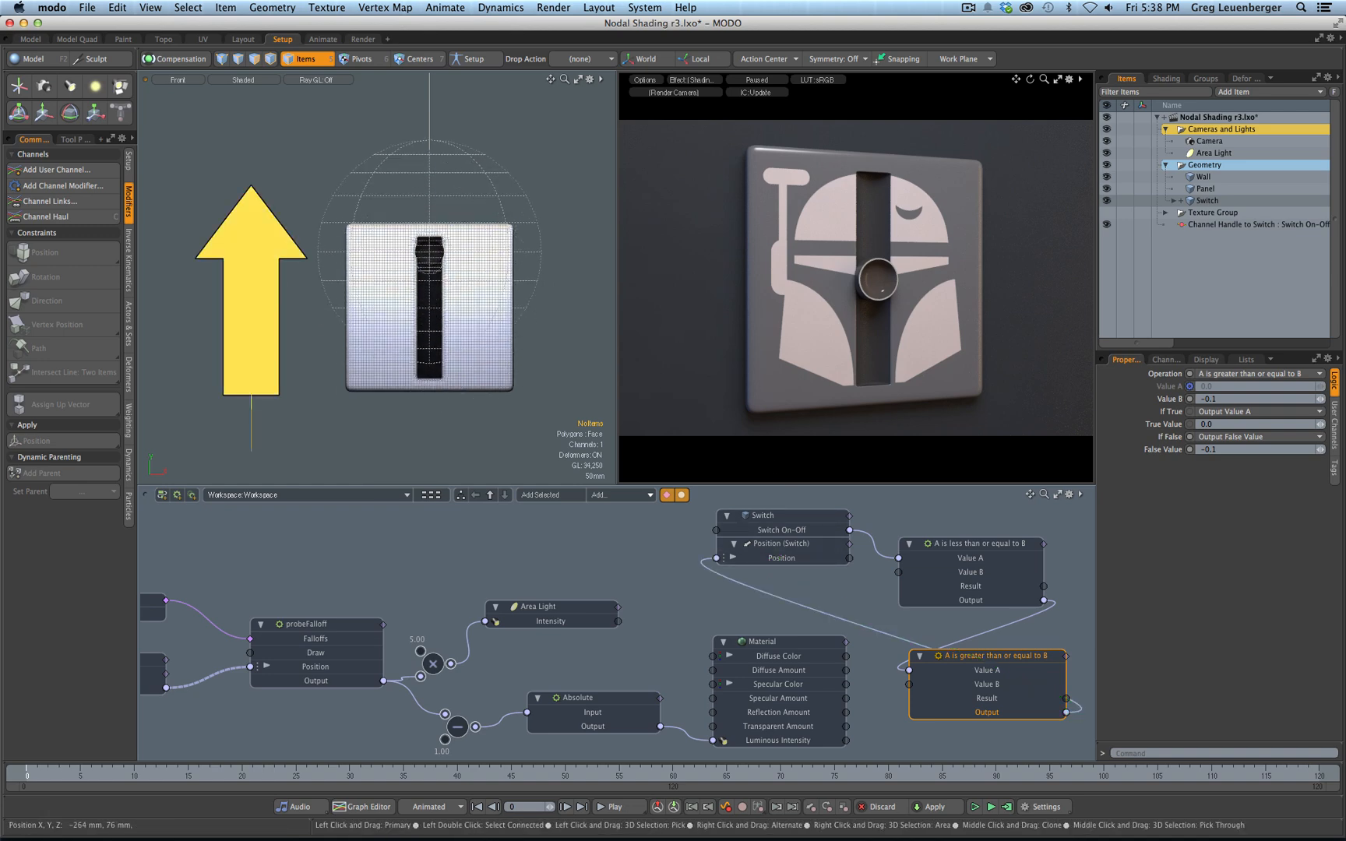
{"action": "left_click_drag", "start_coordinate": [263, 299], "coordinate": [267, 393]}
{"action": "left_click", "coordinate": [769, 80]}
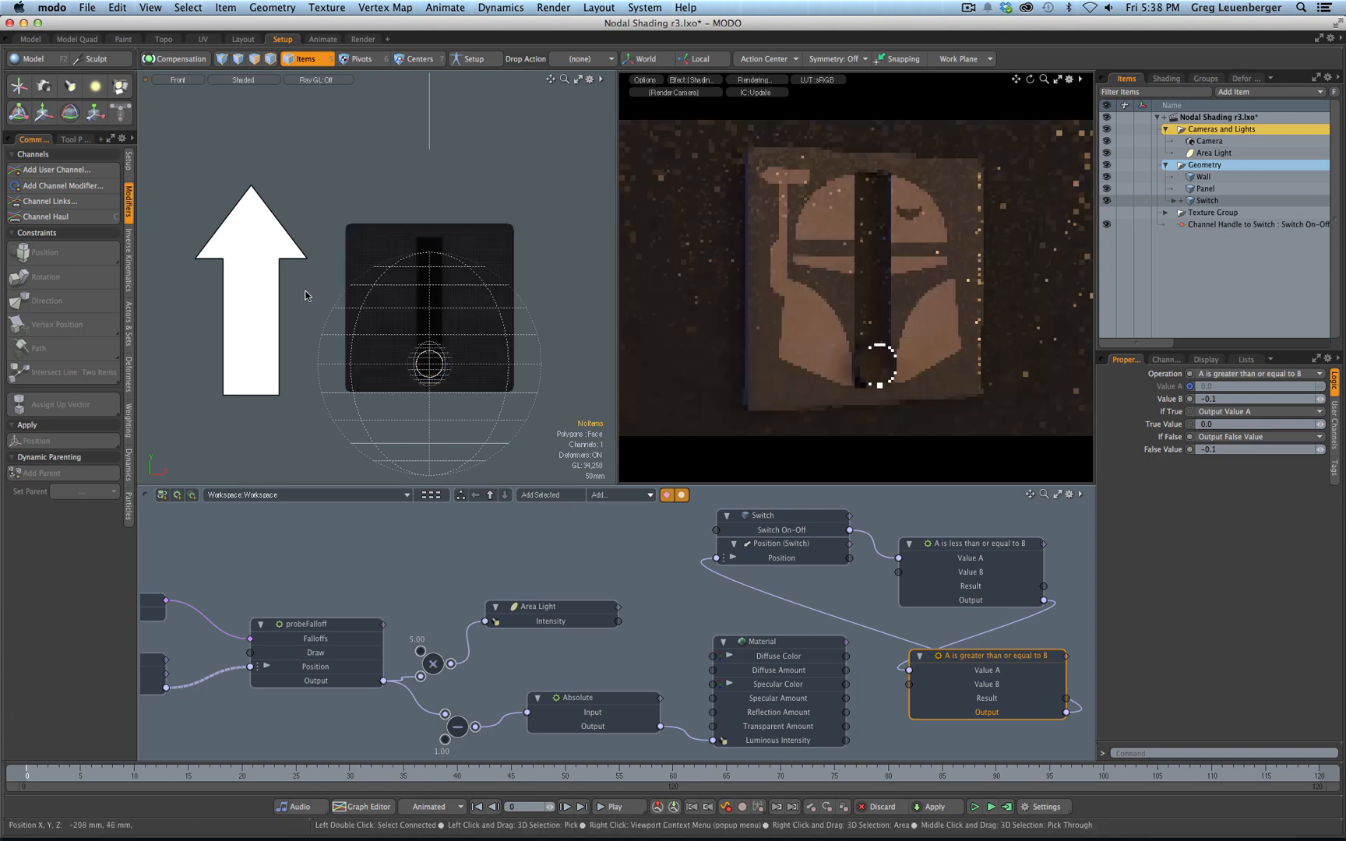
{"action": "left_click", "coordinate": [264, 381]}
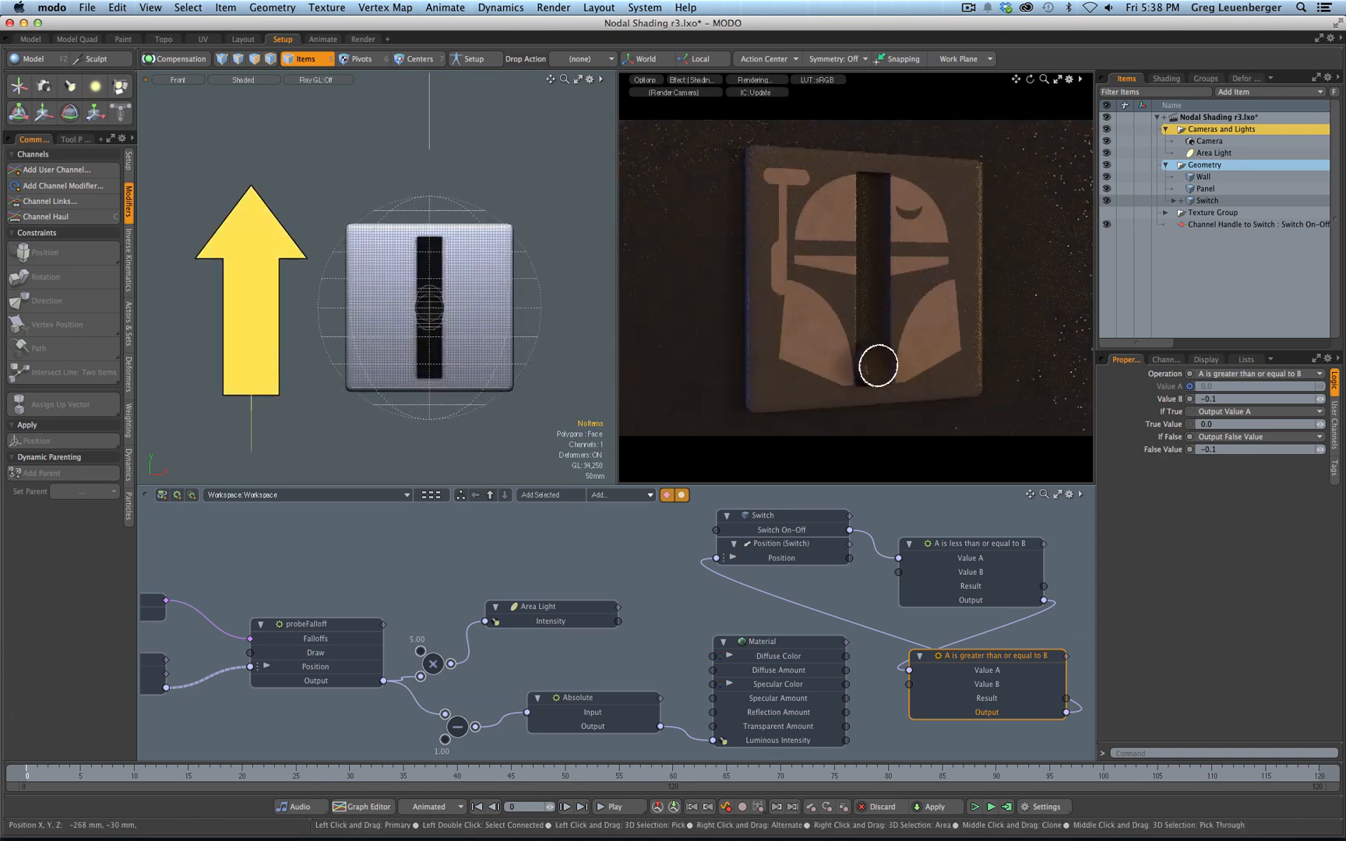
{"action": "left_click_drag", "start_coordinate": [253, 340], "coordinate": [253, 265]}
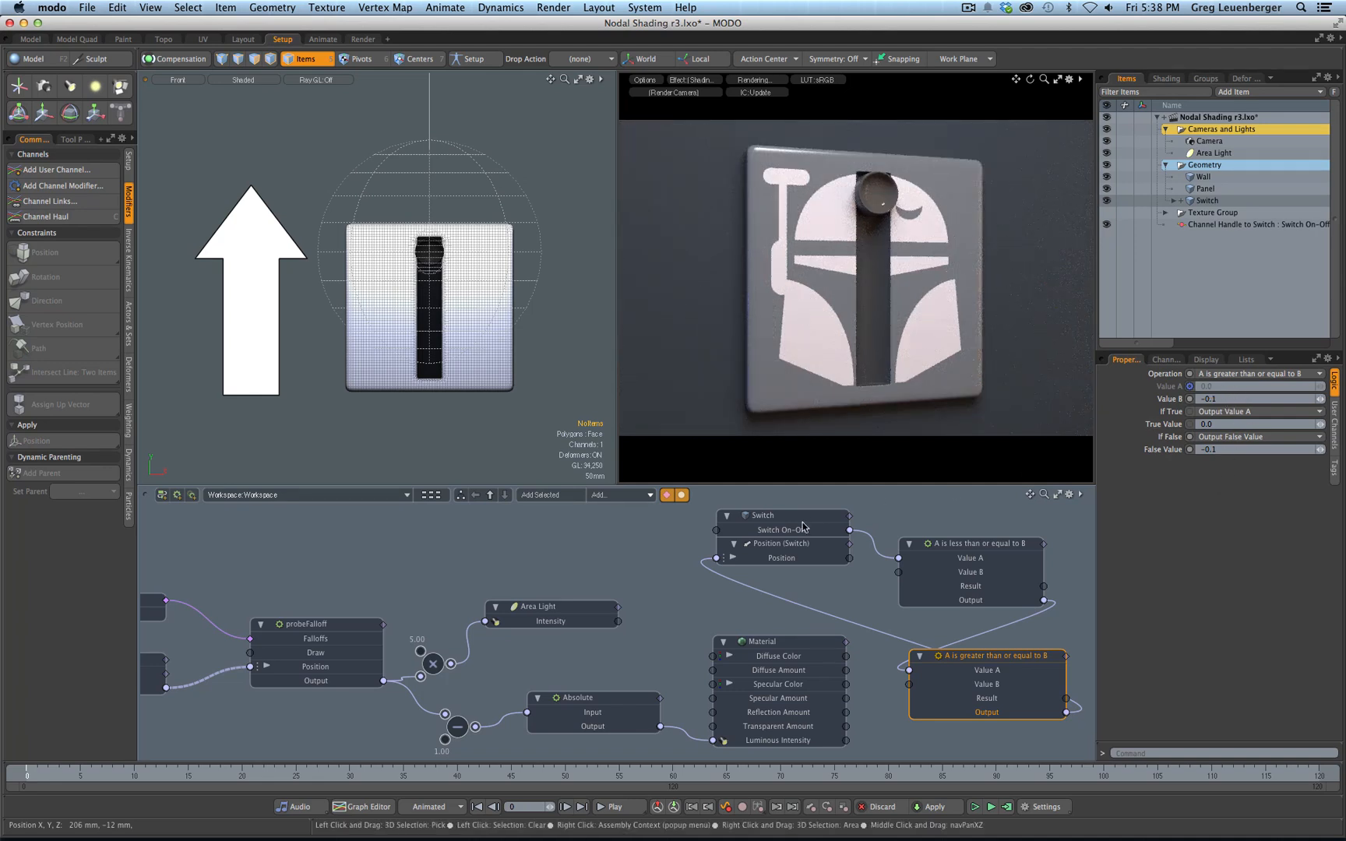
Inspect the less-than-or-equal node's values while sliding the arrow handle past both ends of the Switch's travel
{"action": "left_click_drag", "start_coordinate": [972, 544], "coordinate": [968, 541]}
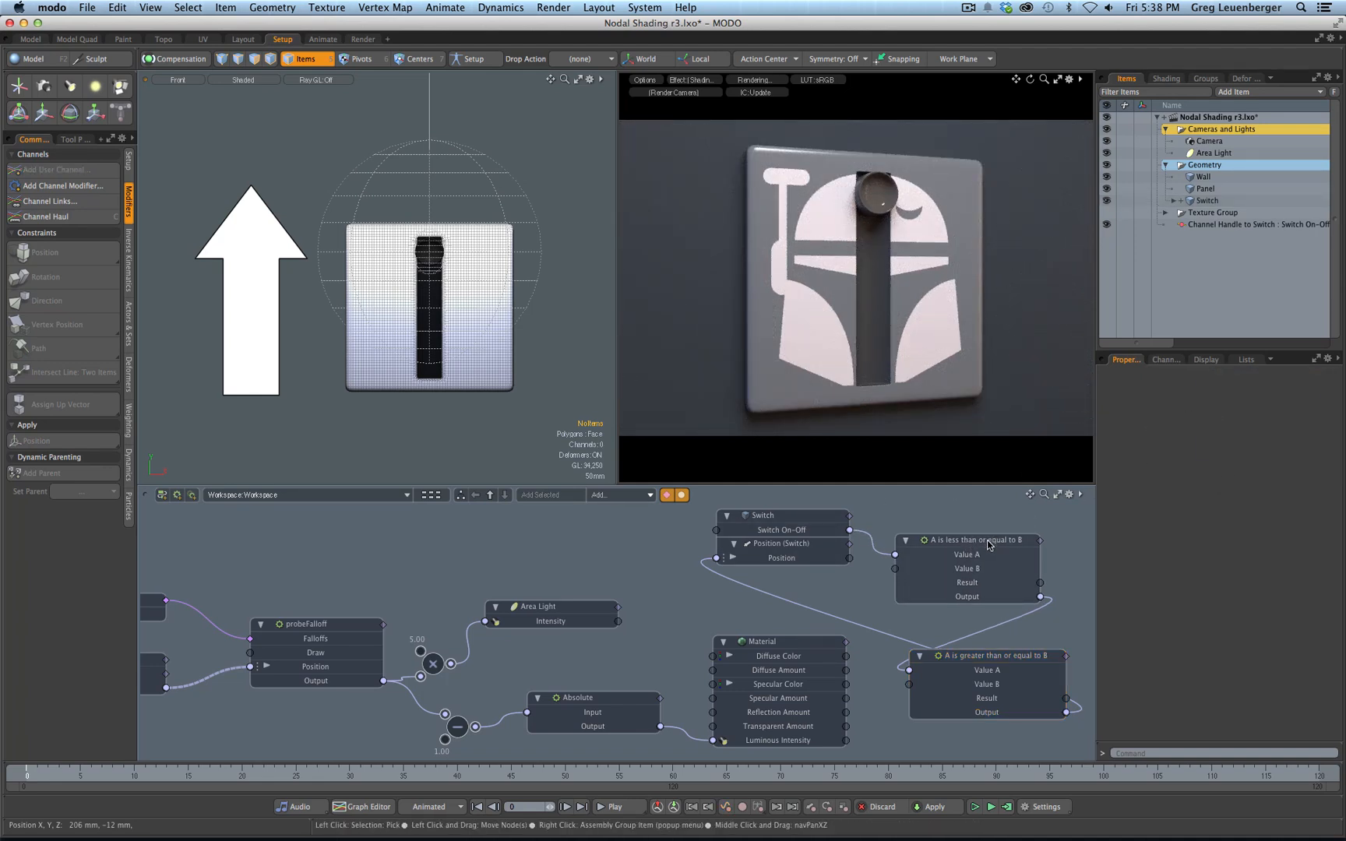
{"action": "left_click", "coordinate": [987, 544]}
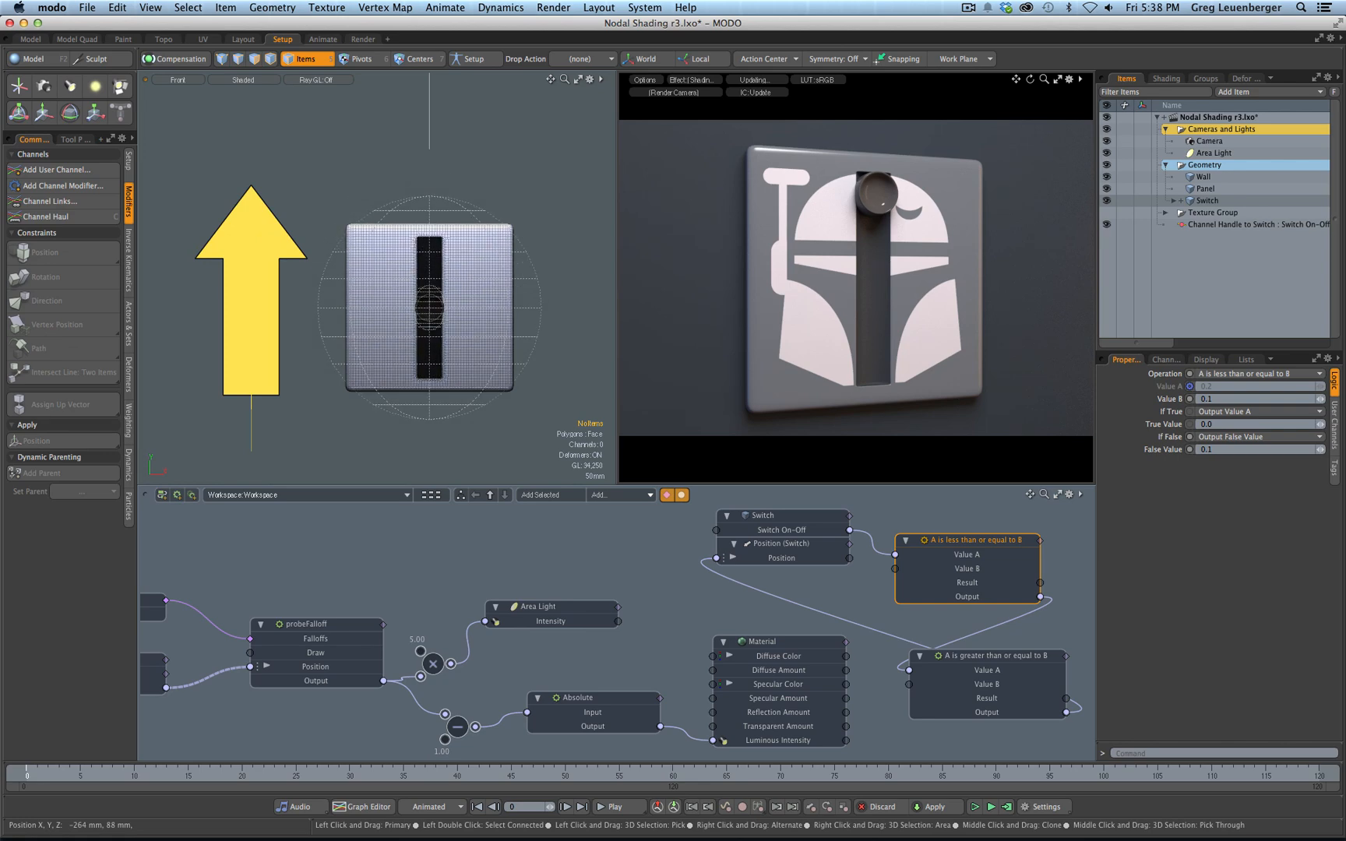
{"action": "left_click_drag", "start_coordinate": [270, 256], "coordinate": [254, 374]}
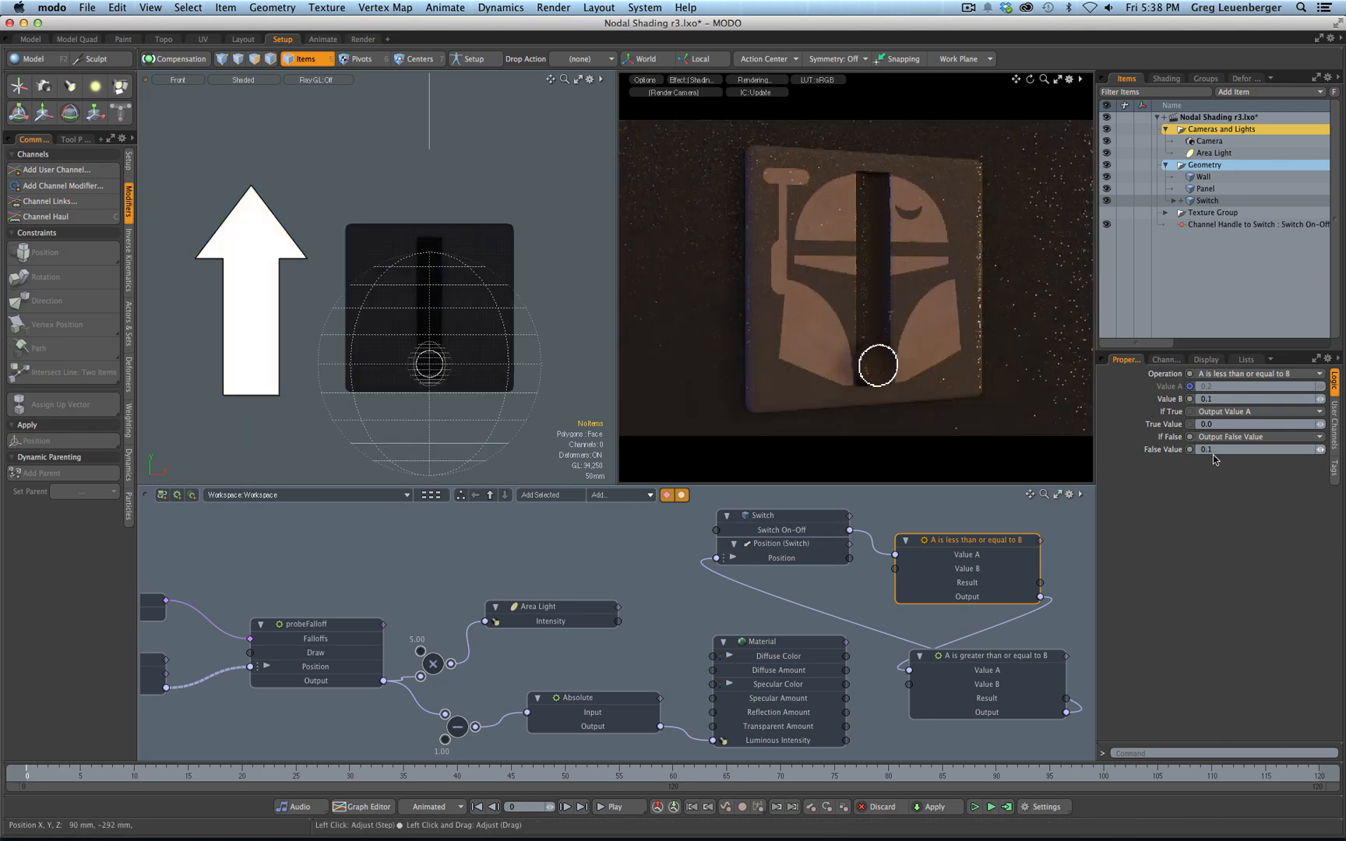
{"action": "left_click", "coordinate": [270, 348]}
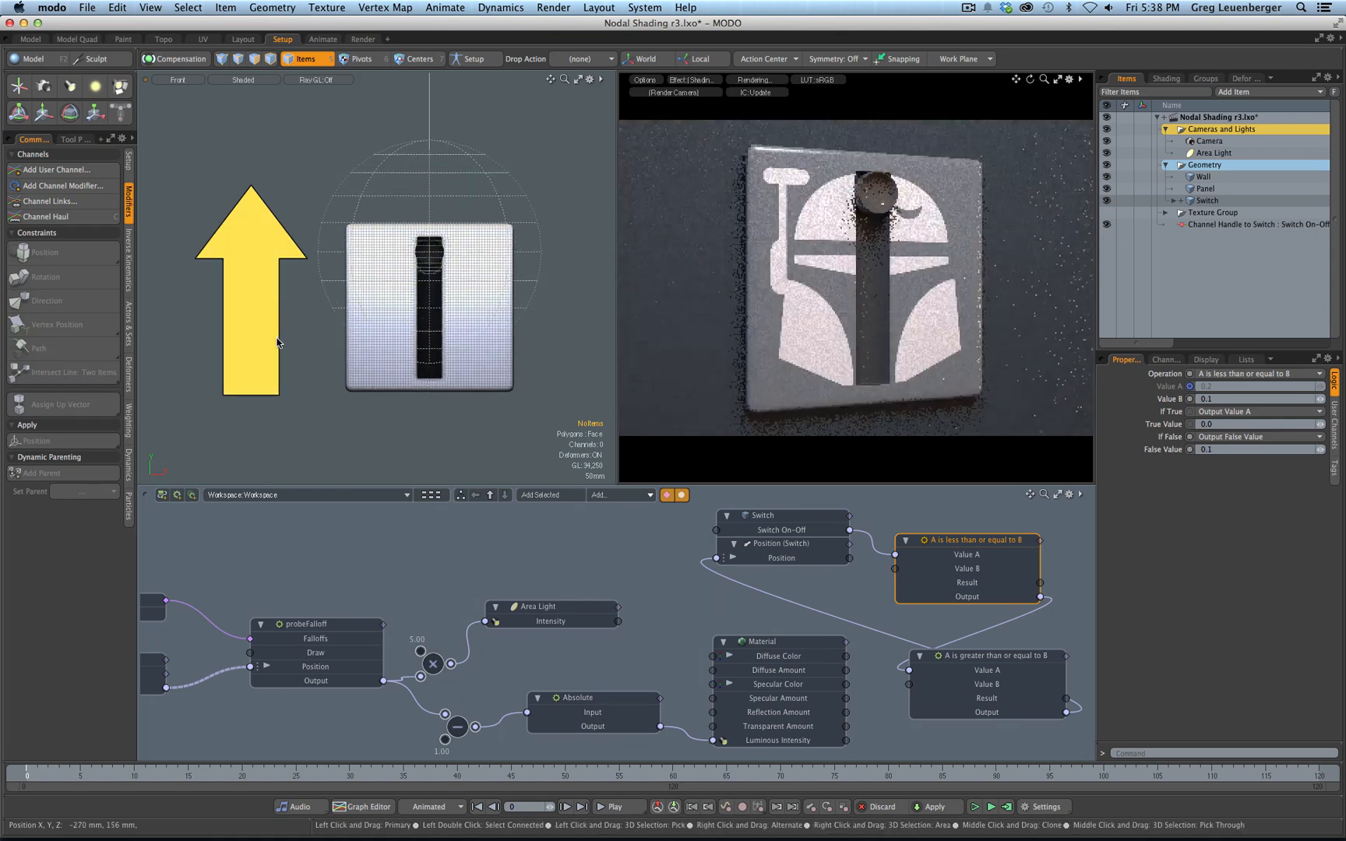
{"action": "left_click_drag", "start_coordinate": [258, 247], "coordinate": [253, 464]}
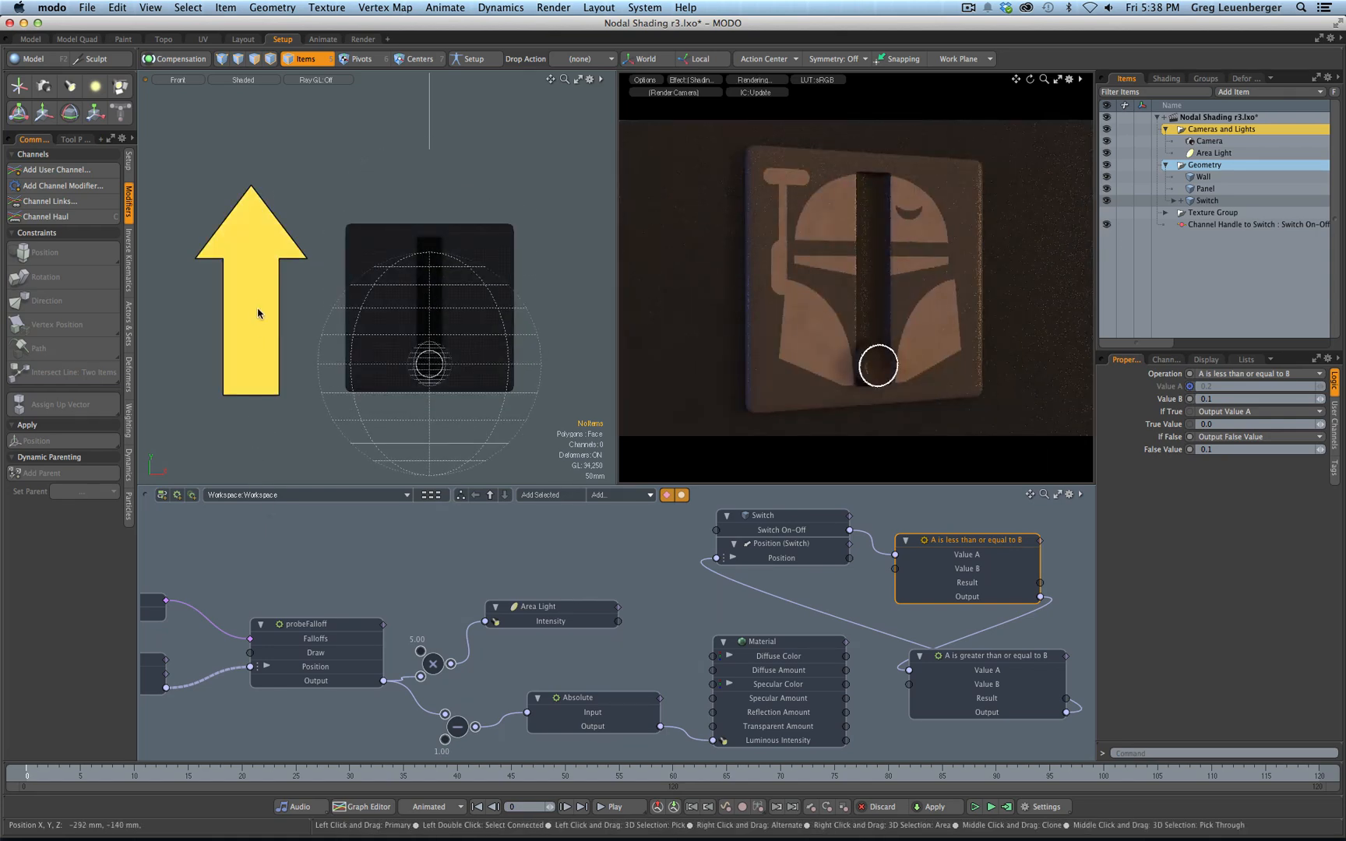
{"action": "left_click", "coordinate": [259, 355]}
{"action": "left_click_drag", "start_coordinate": [271, 397], "coordinate": [274, 327]}
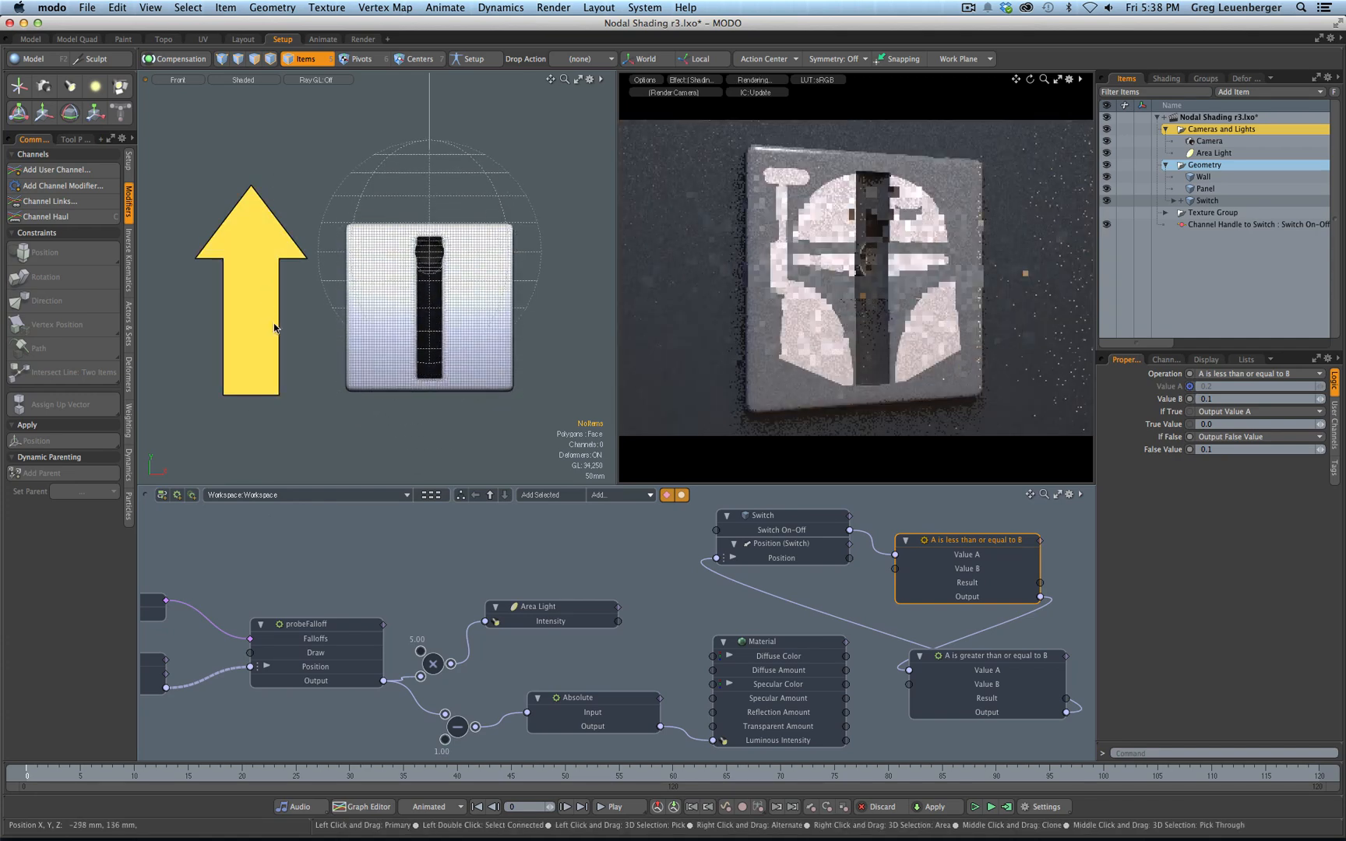